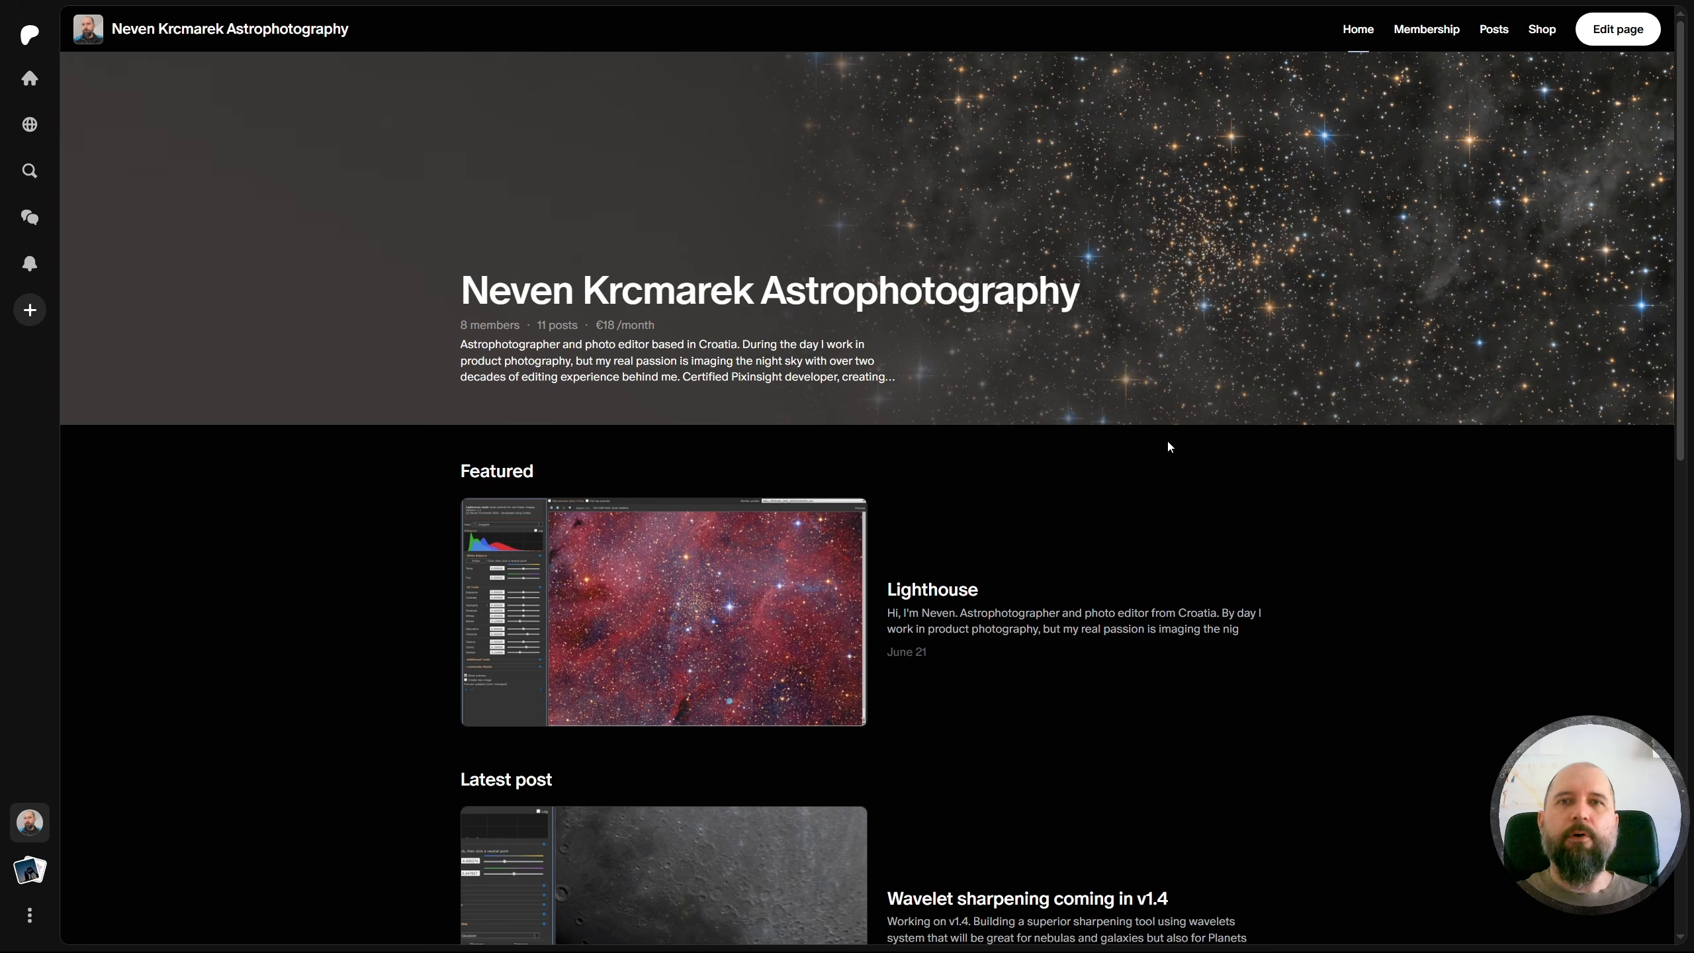
Scroll through the Patreon page to view its featured and latest posts
scroll(1168, 447, "down", 2)
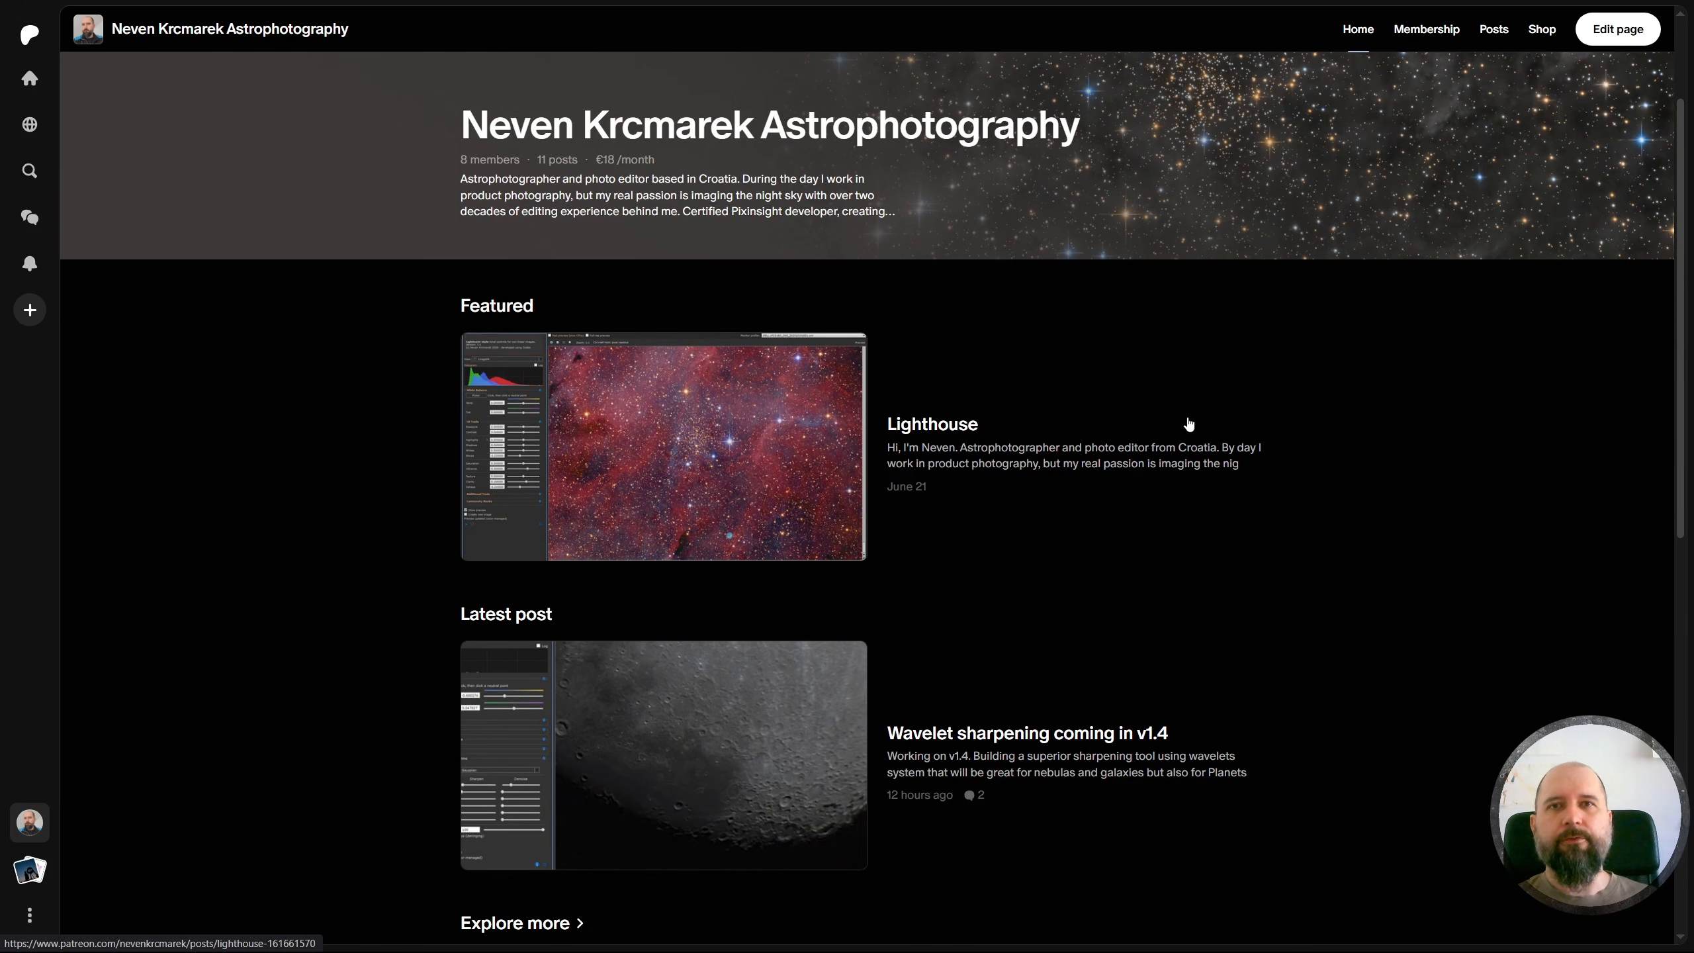
scroll(1112, 418, "down", 1)
scroll(1111, 418, "down", 2)
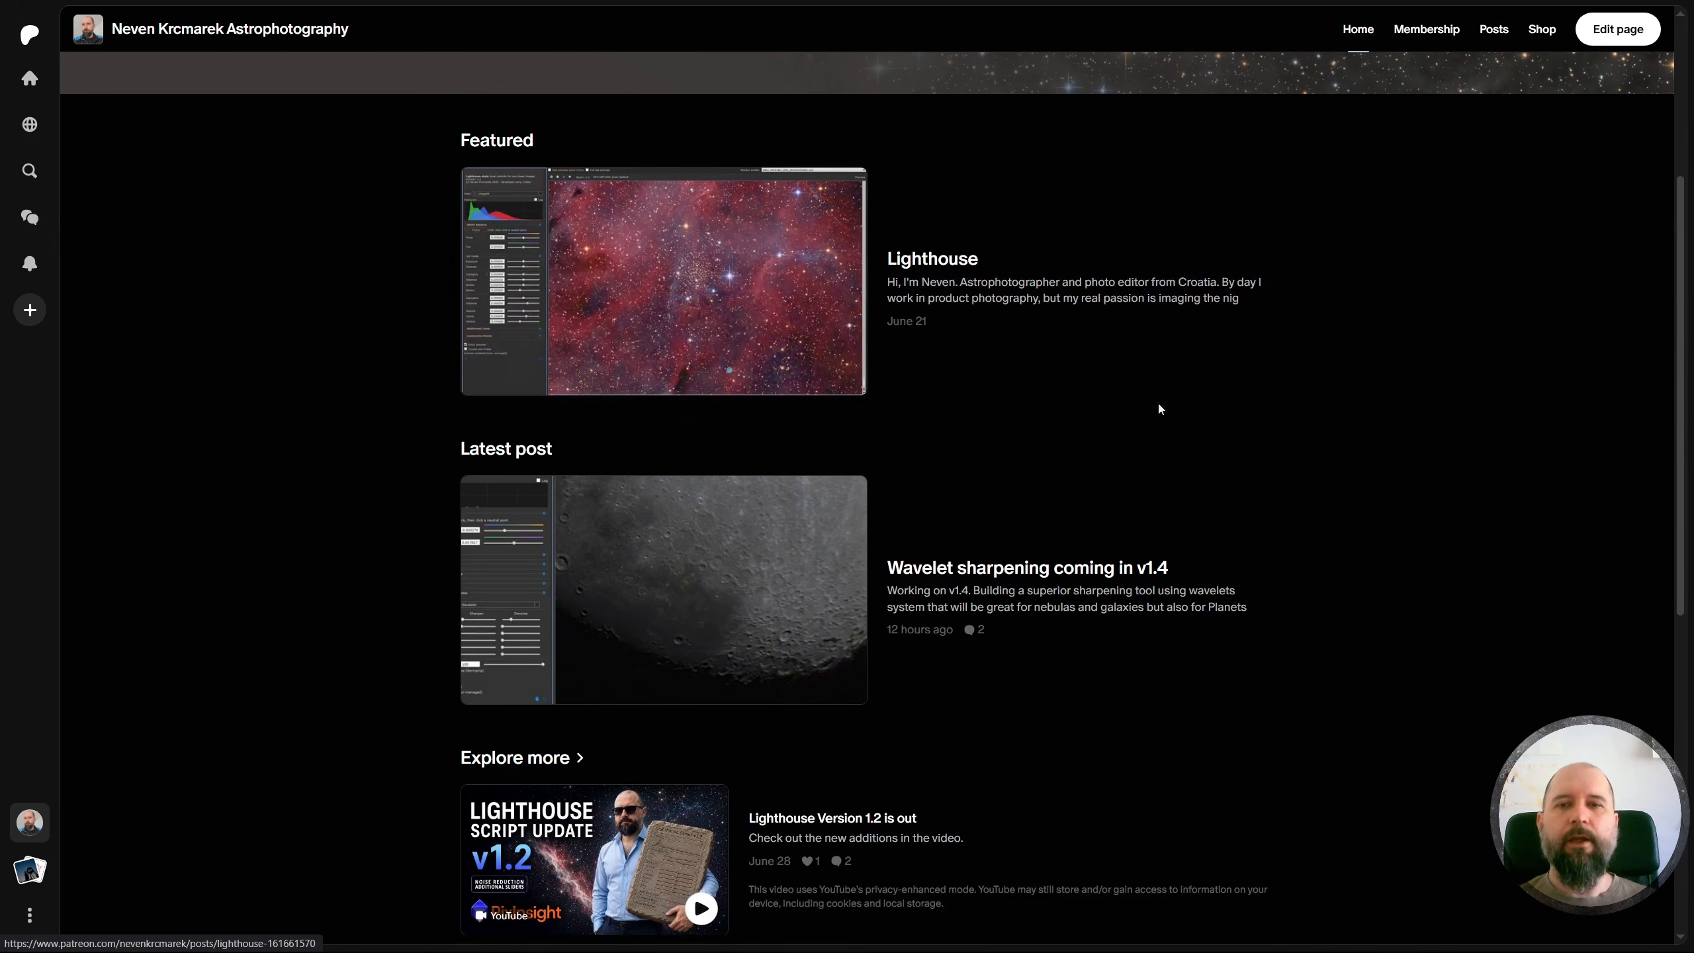
scroll(1093, 408, "down", 1)
scroll(1097, 411, "down", 1)
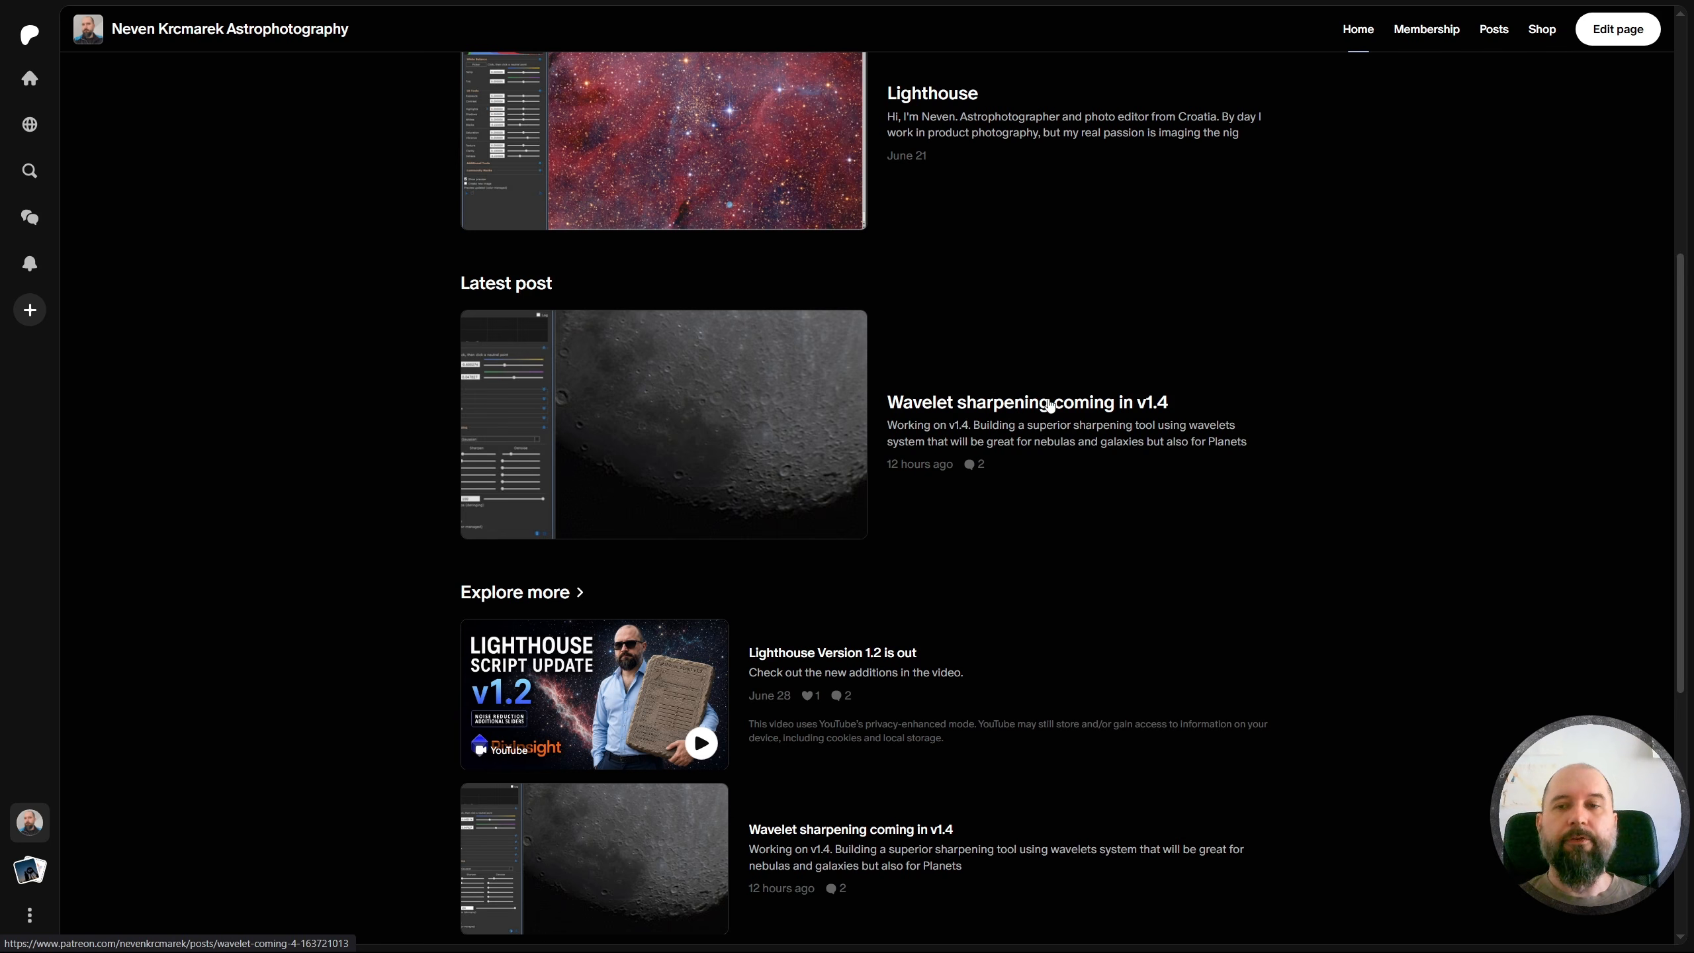
scroll(1137, 394, "down", 2)
scroll(1137, 394, "down", 3)
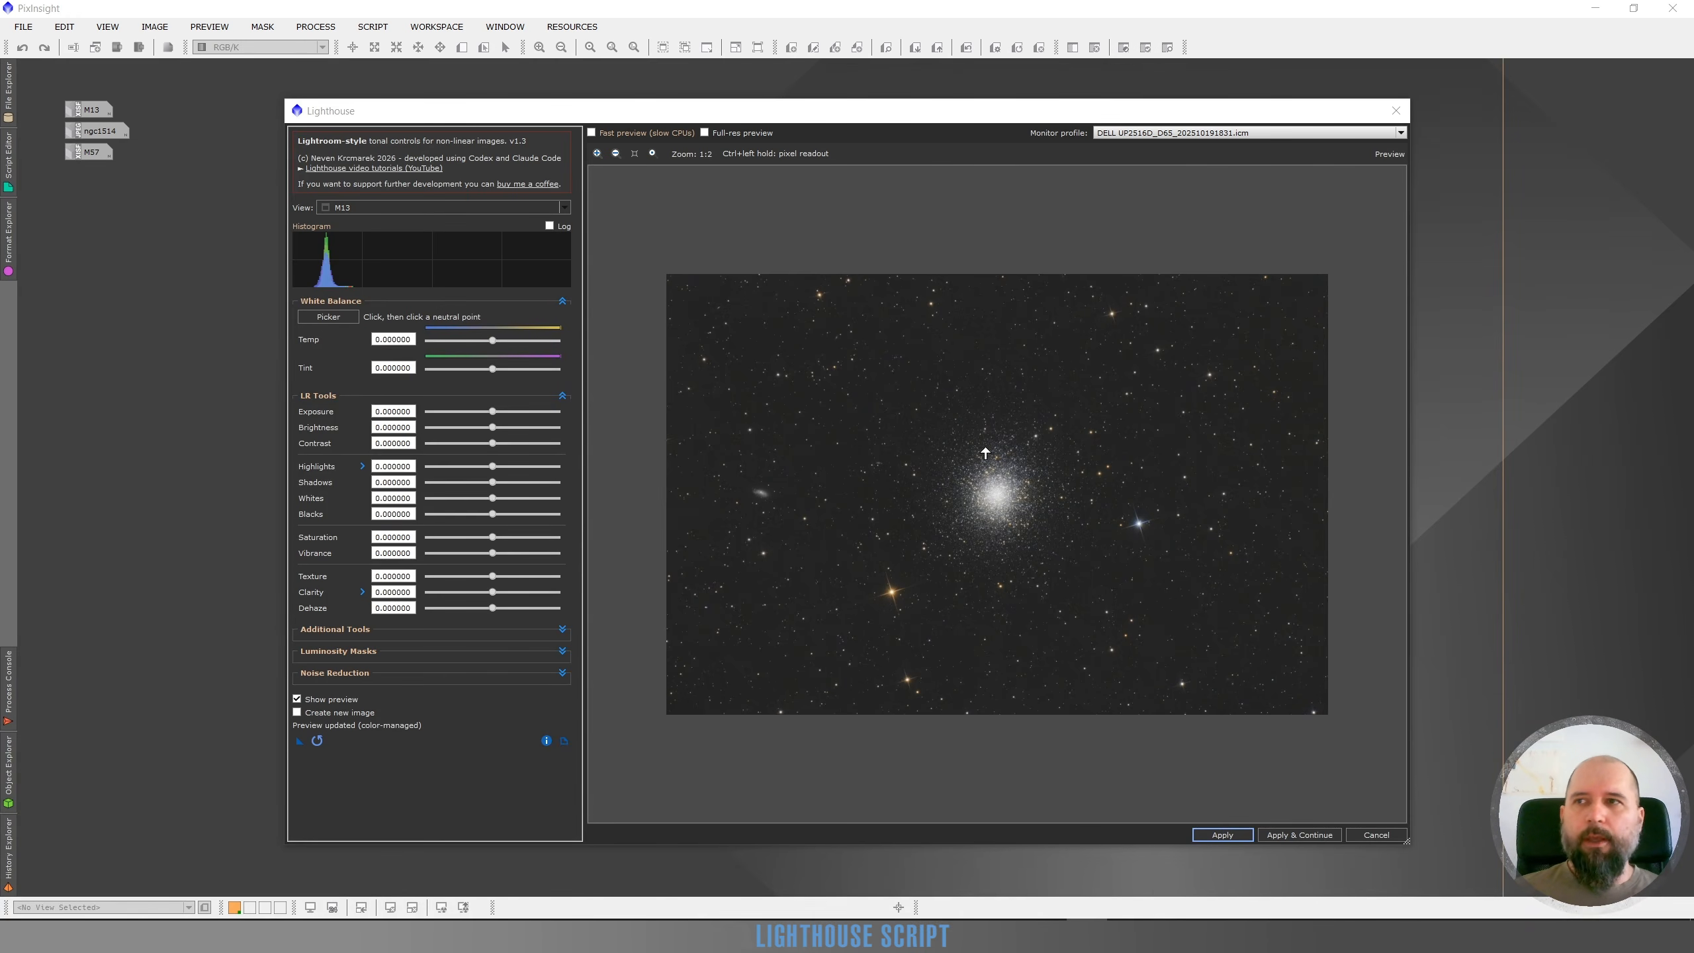
Enable the luminosity mask in the Lighthouse dialog
scroll(996, 501, "up", 2)
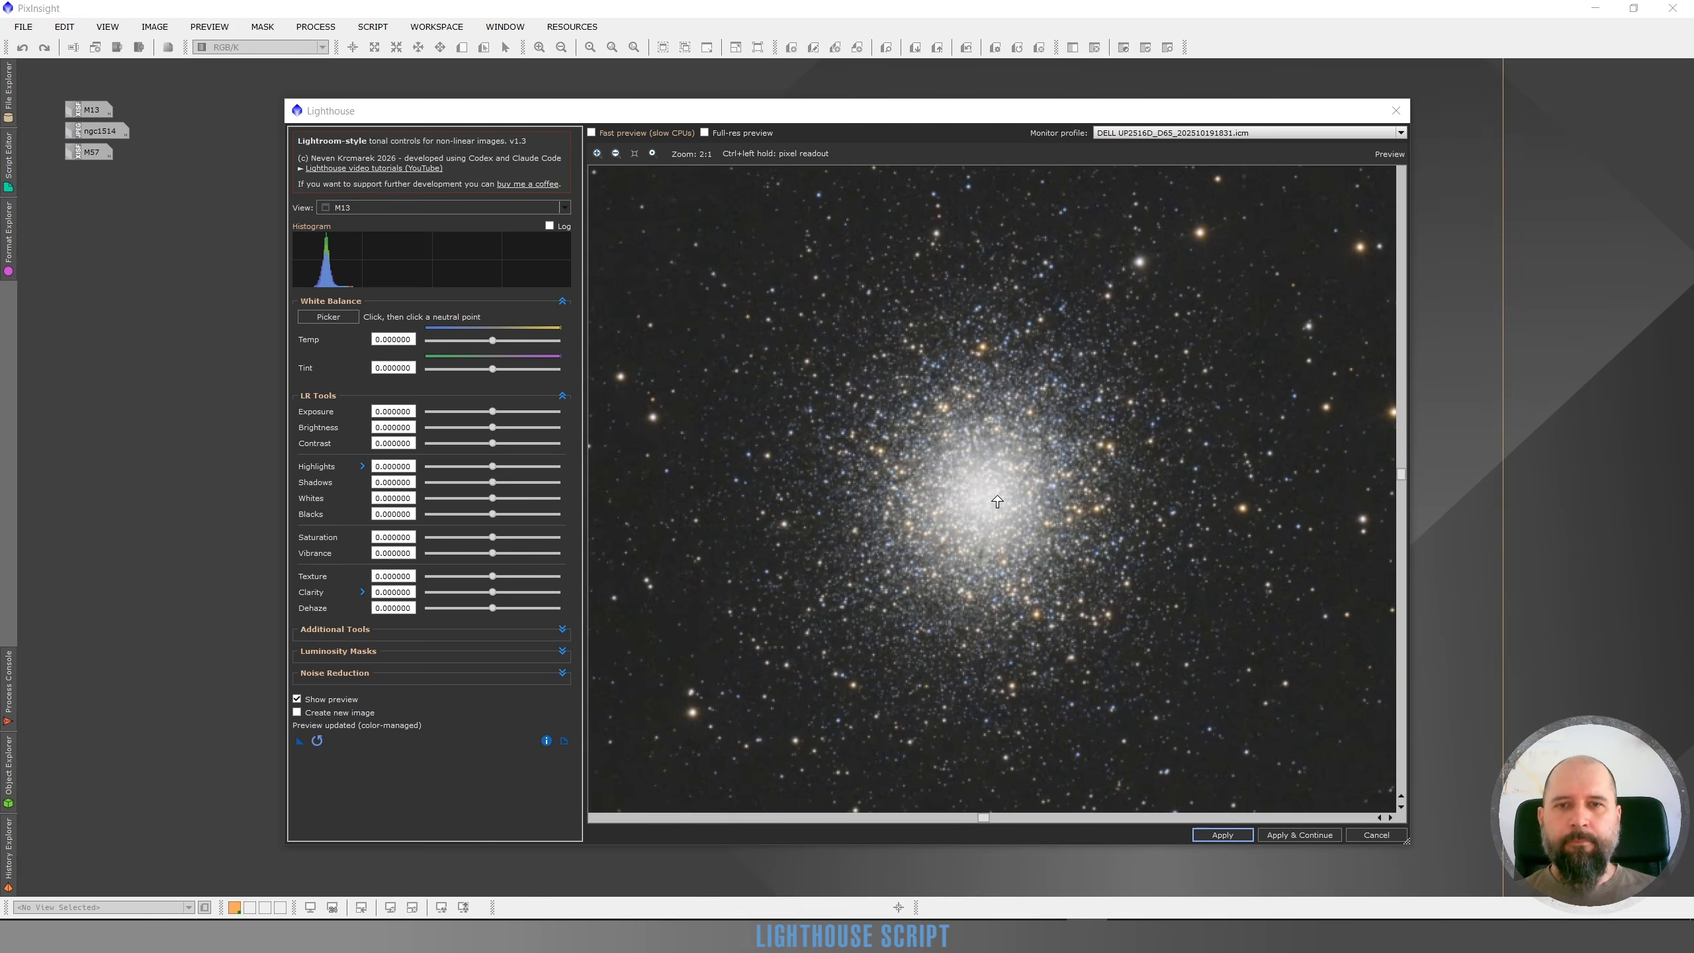
scroll(997, 501, "up", 1)
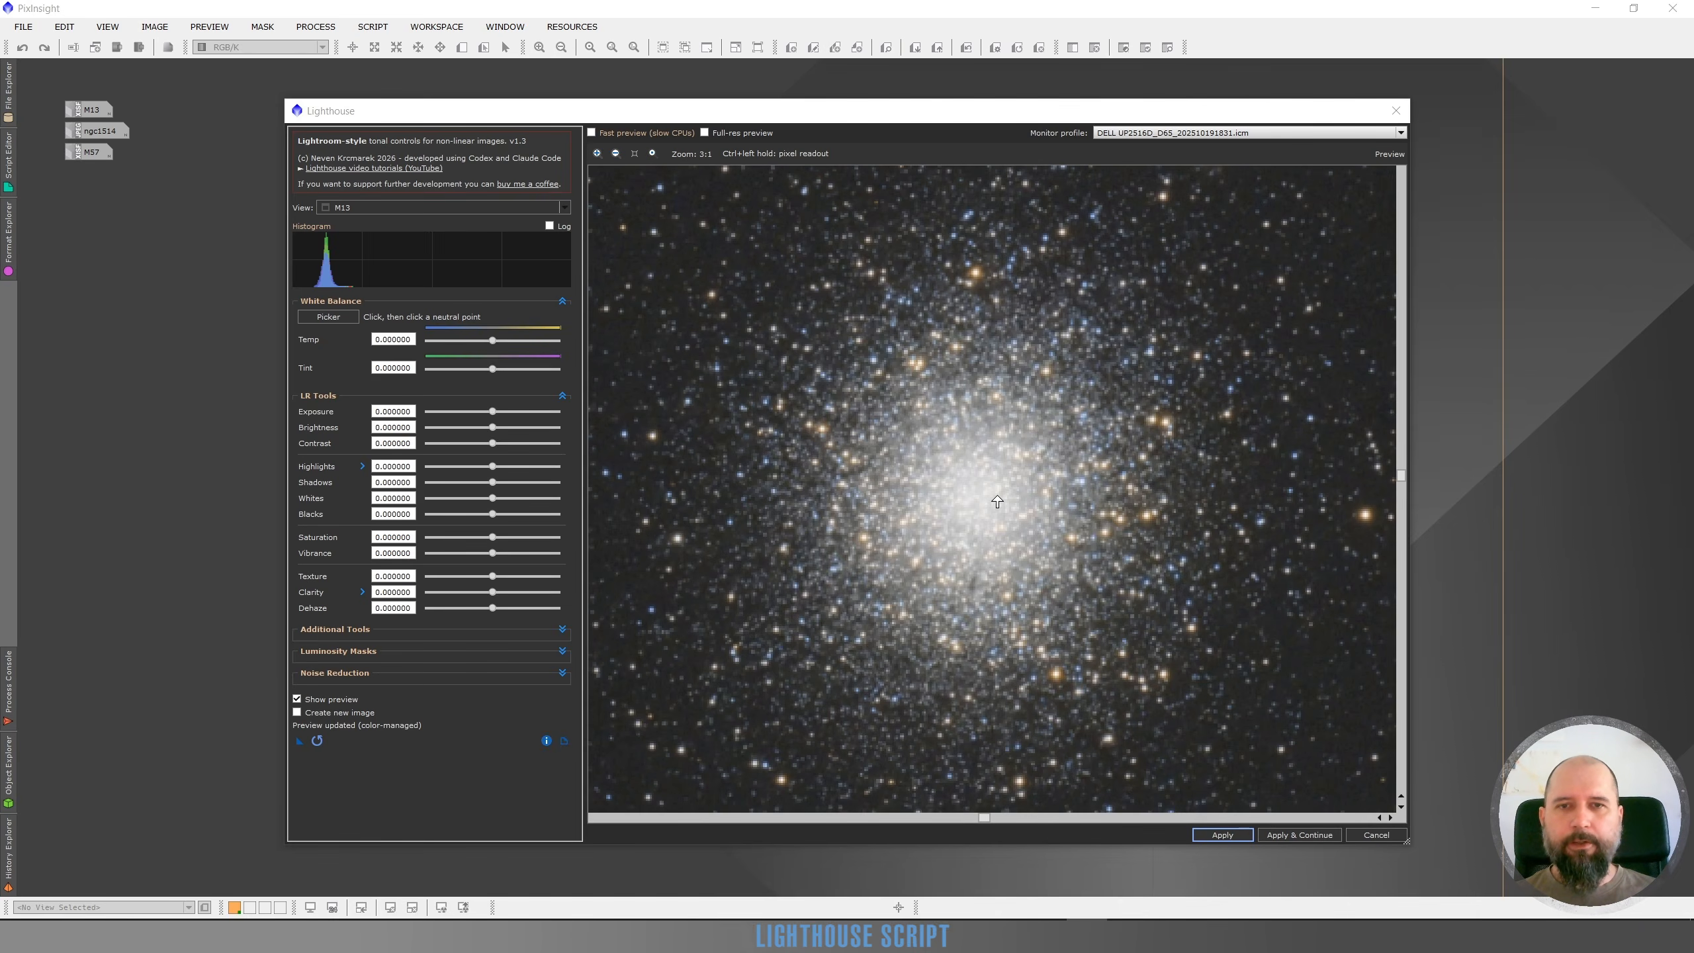
scroll(997, 500, "down", 2)
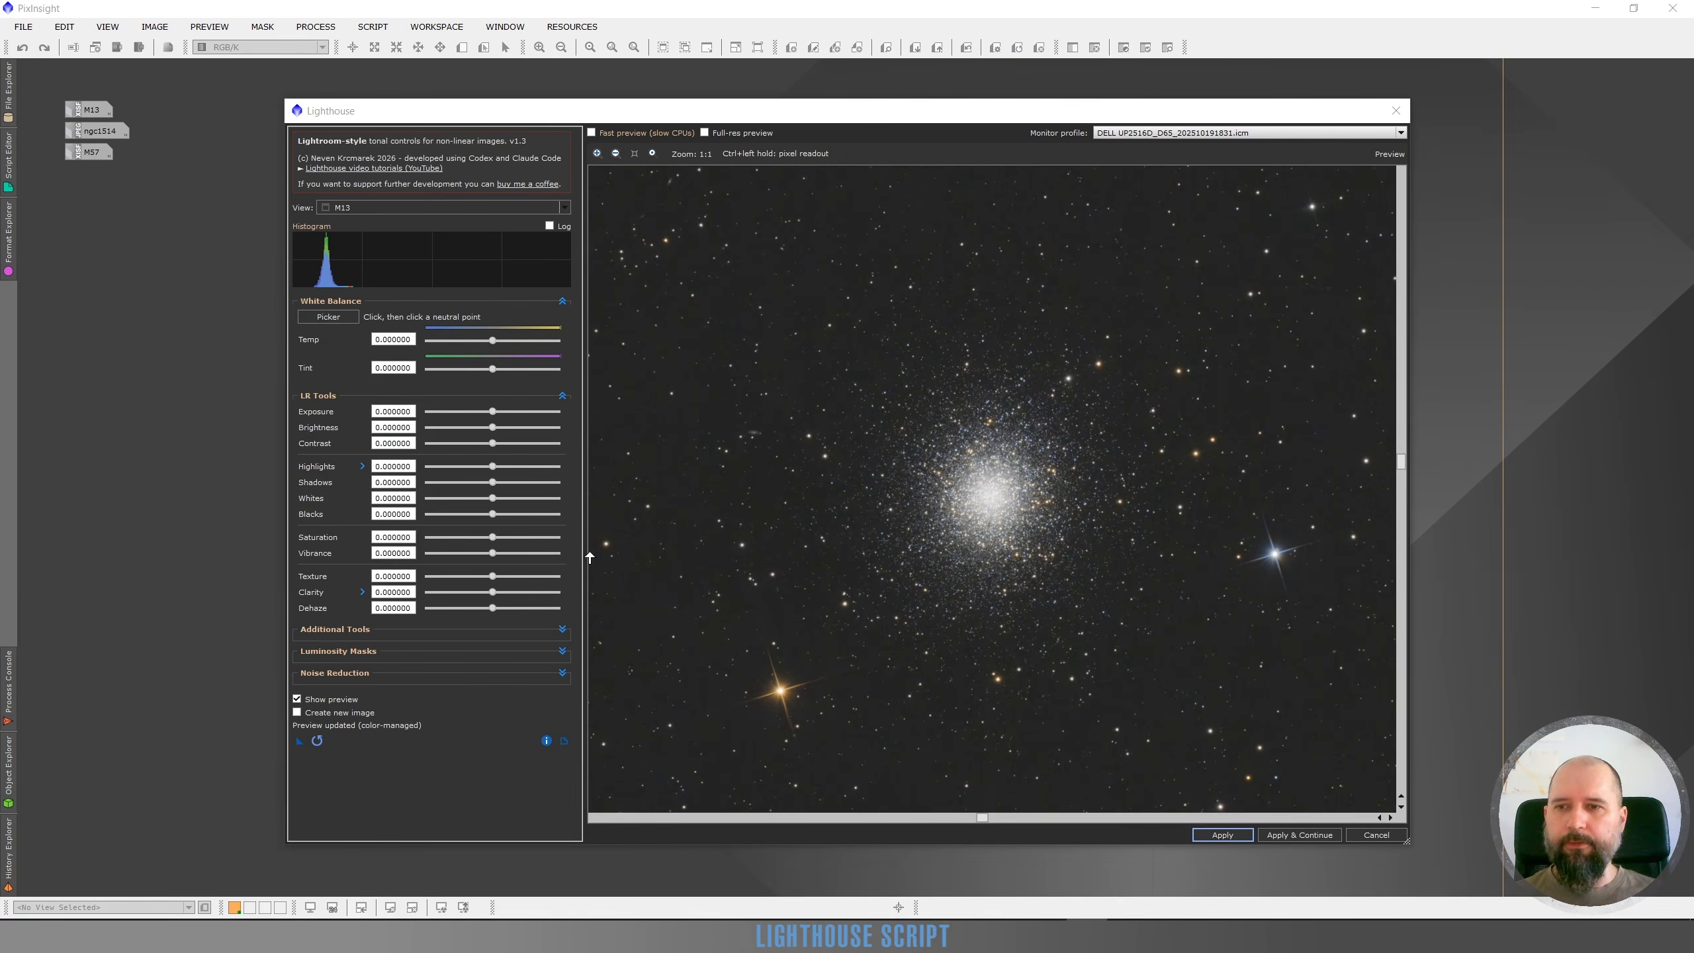
left_click(562, 650)
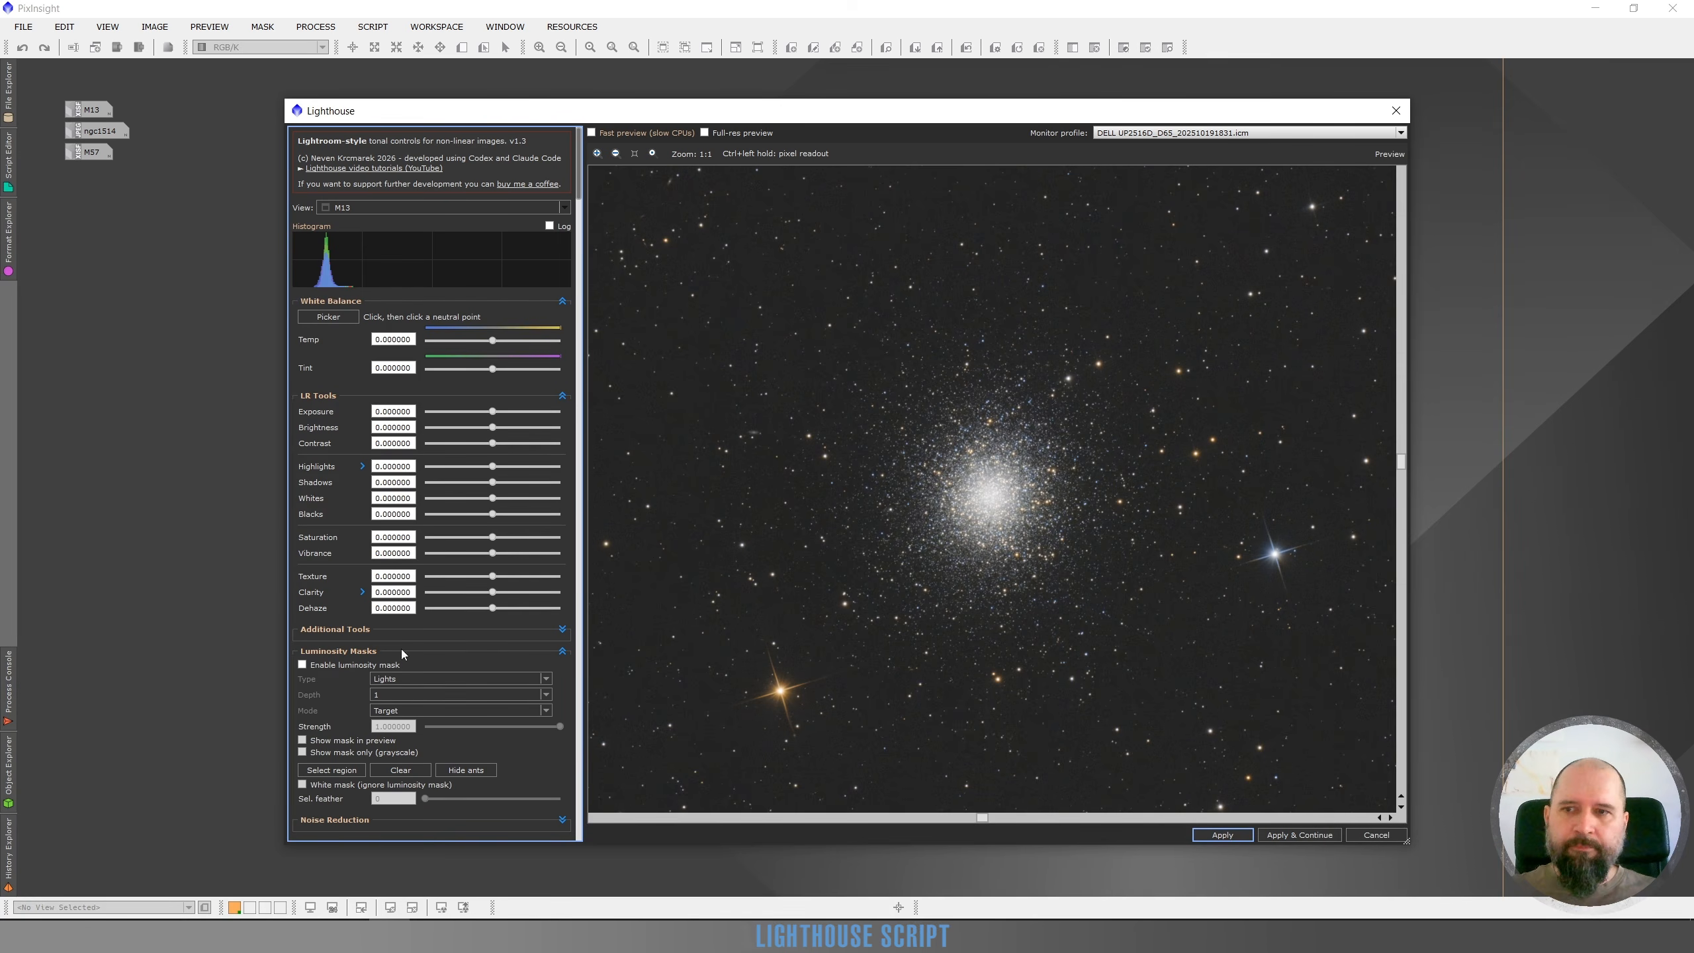
left_click(302, 664)
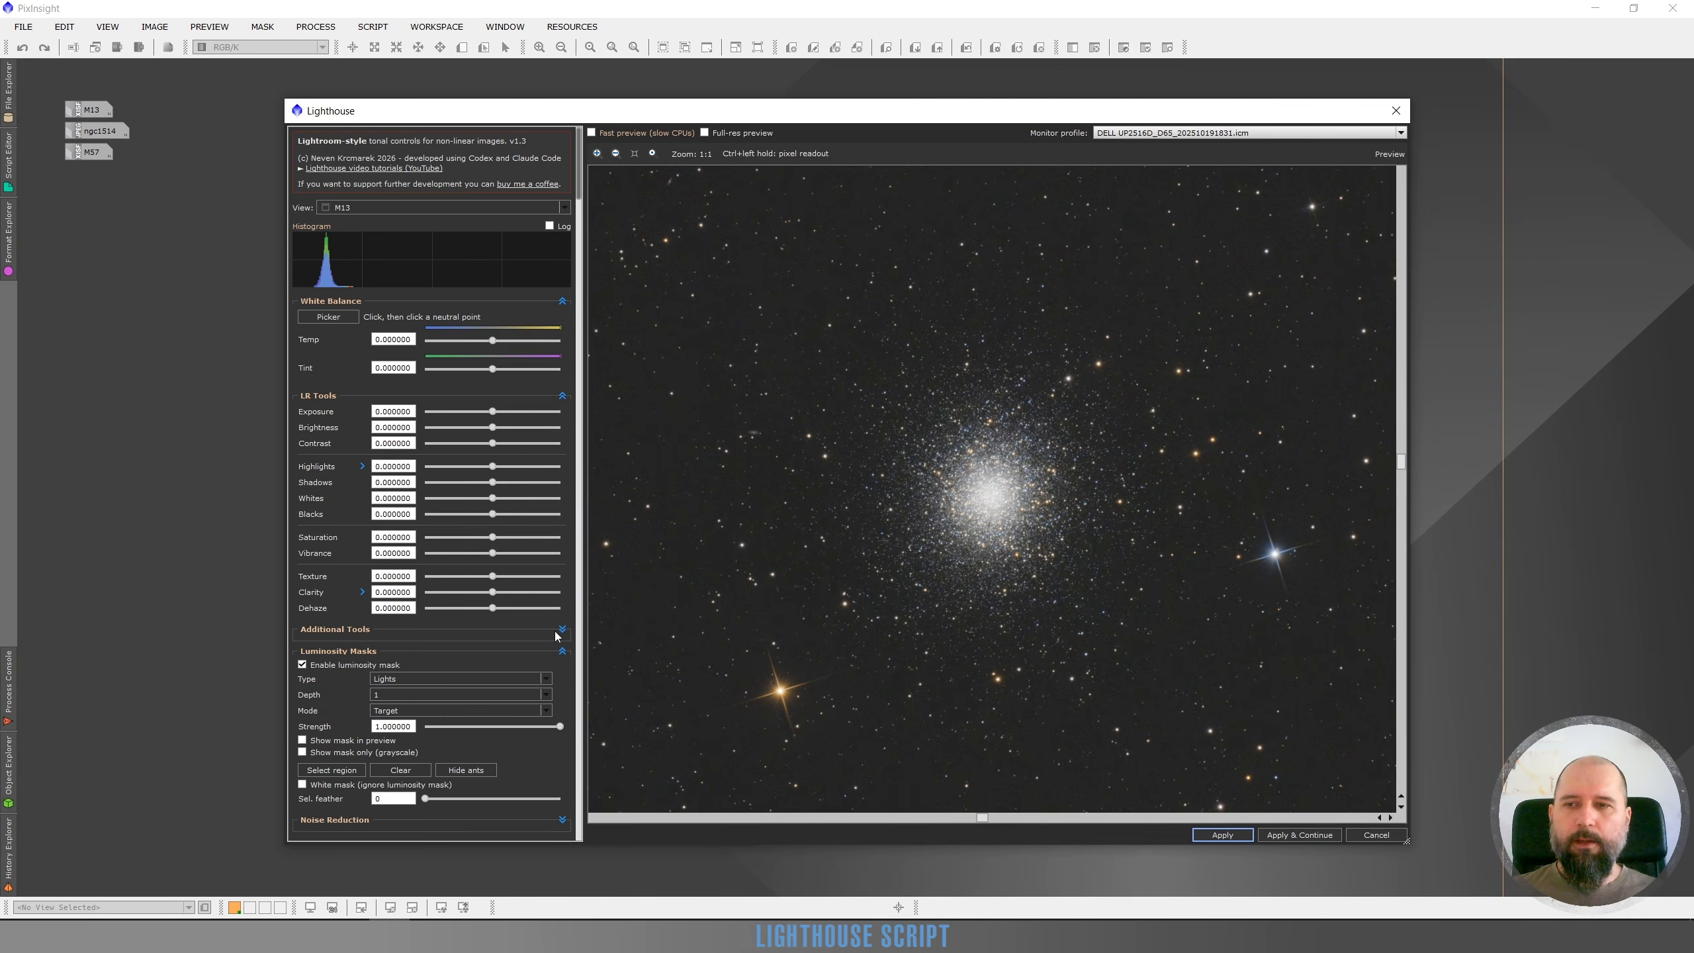
Select a circular region around the cluster's core to restrict the luminosity mask
left_click(326, 772)
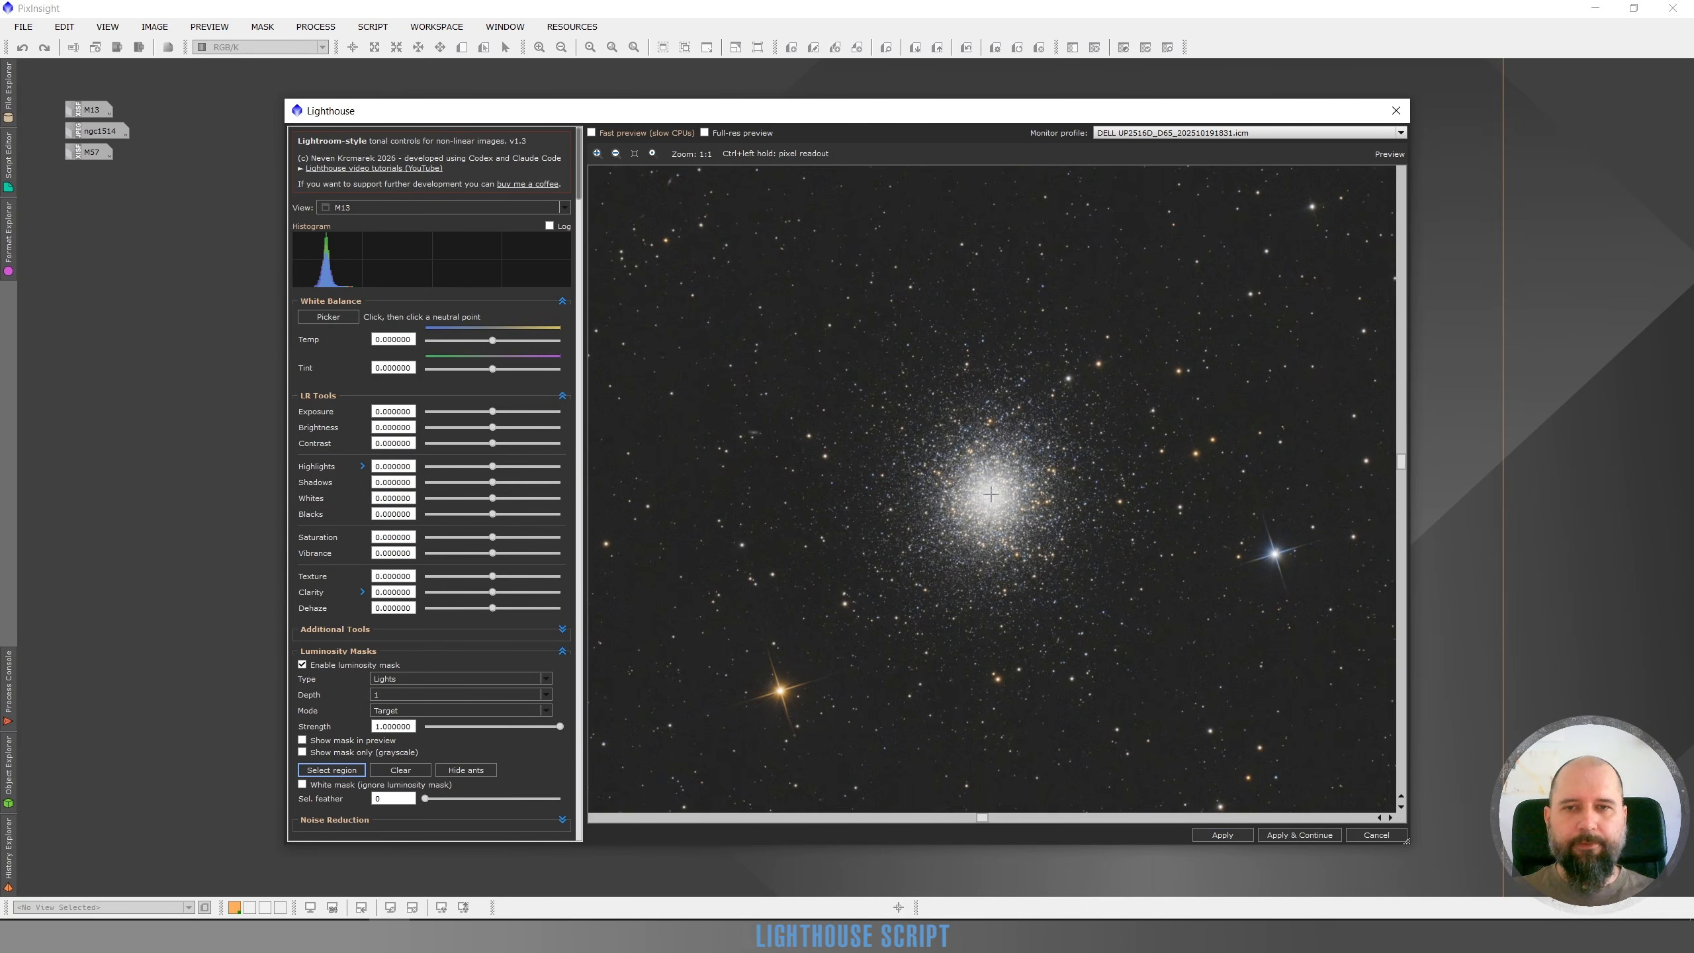
left_click_drag(992, 495, 972, 554)
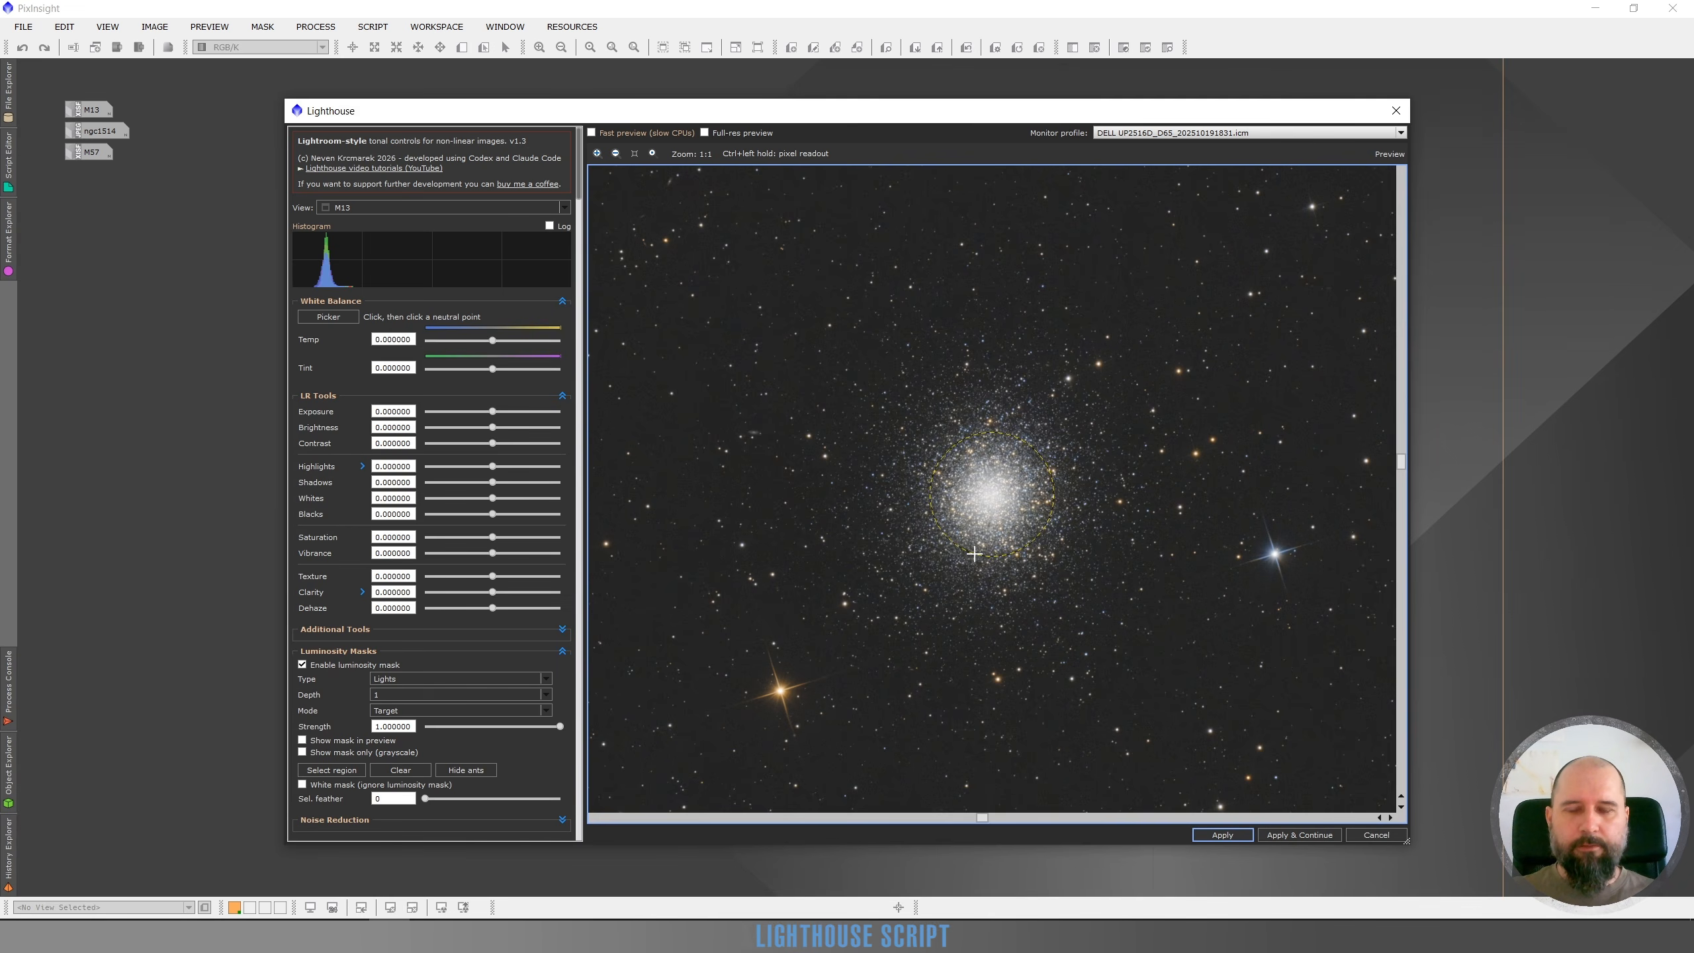
left_click_drag(973, 554, 975, 555)
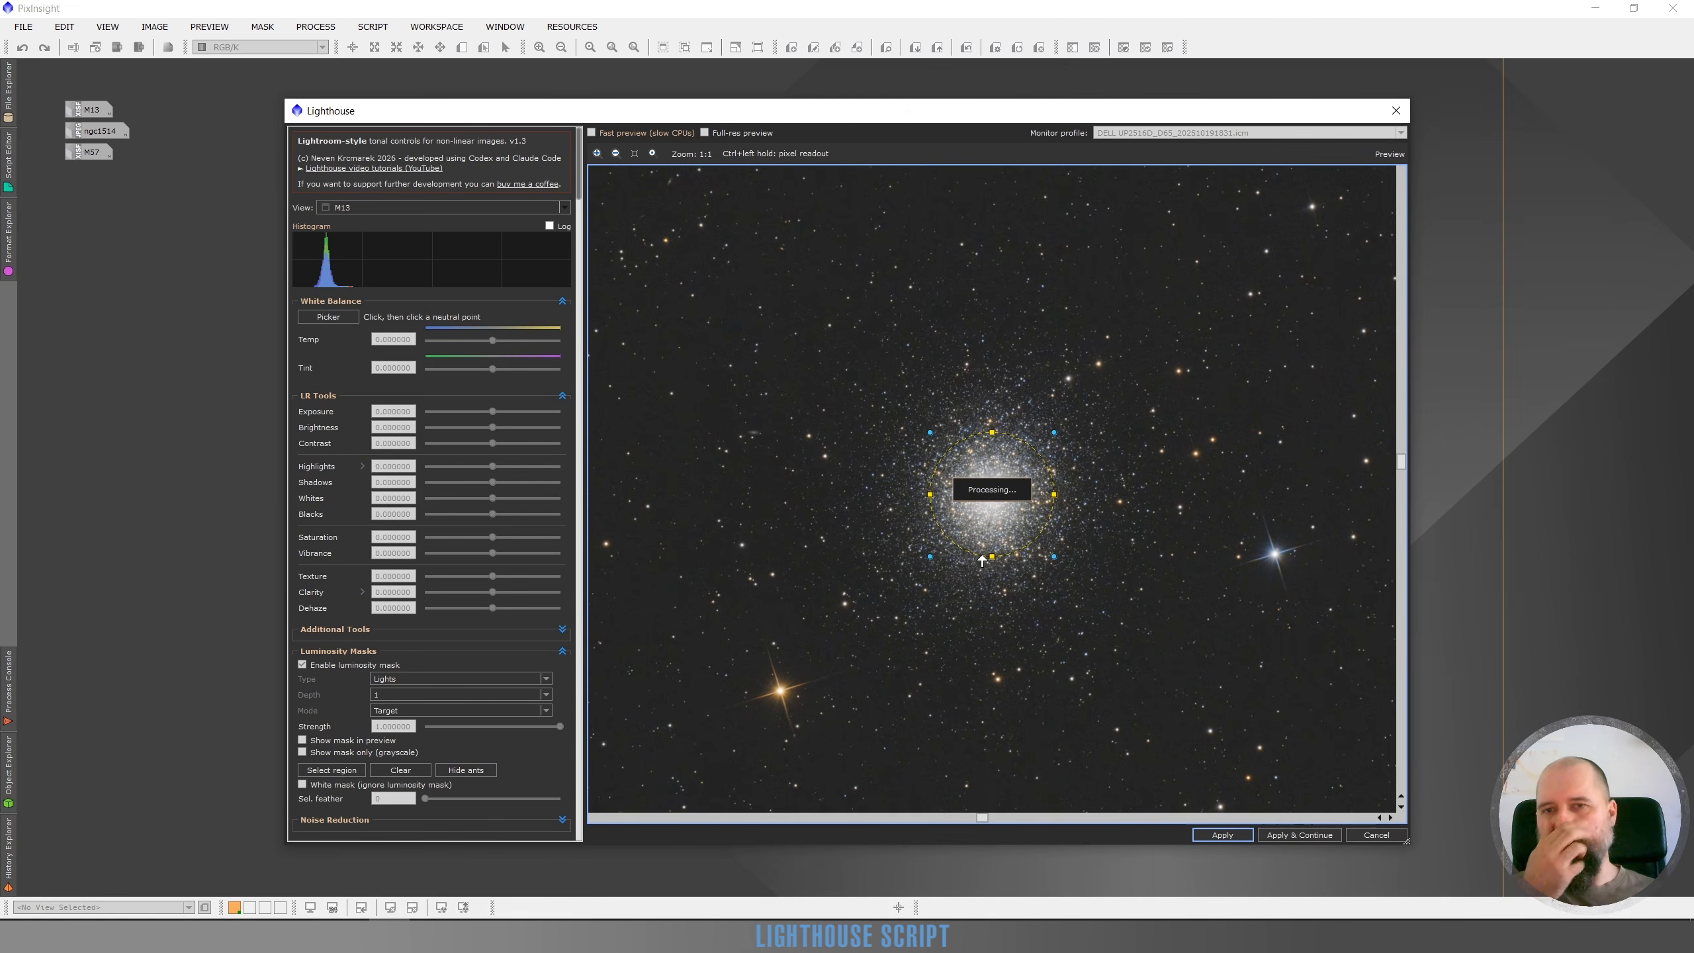
Show the mask only, in grayscale, in the preview
scroll(1004, 508, "up", 1)
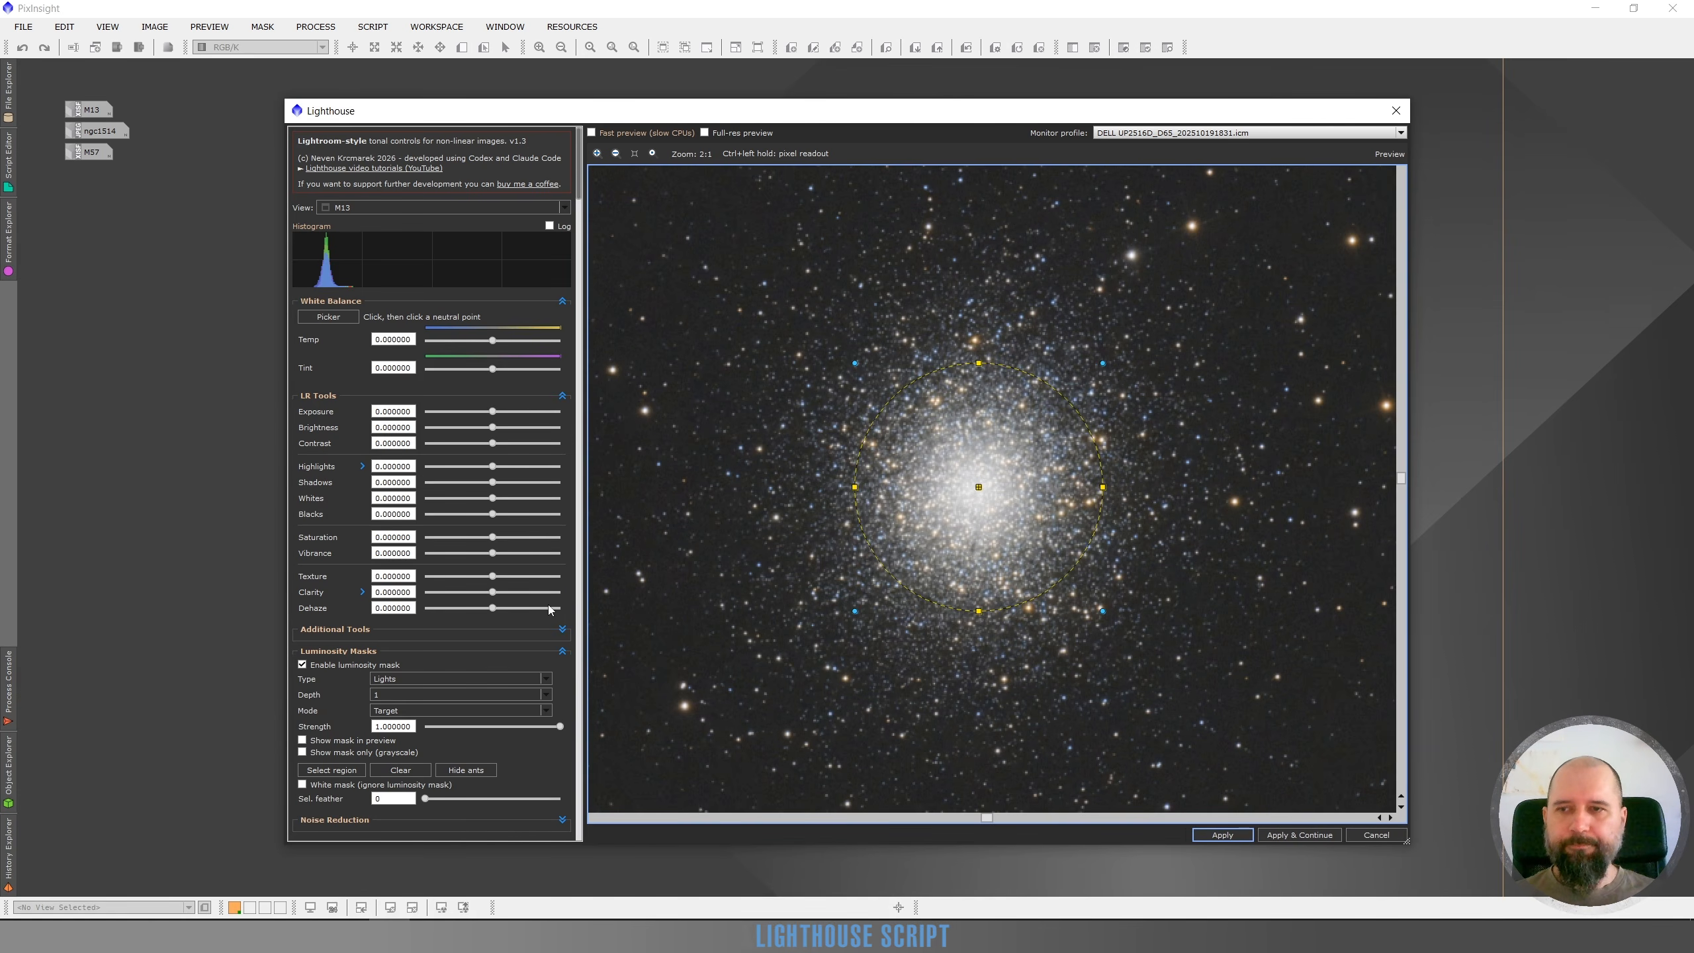
left_click(353, 752)
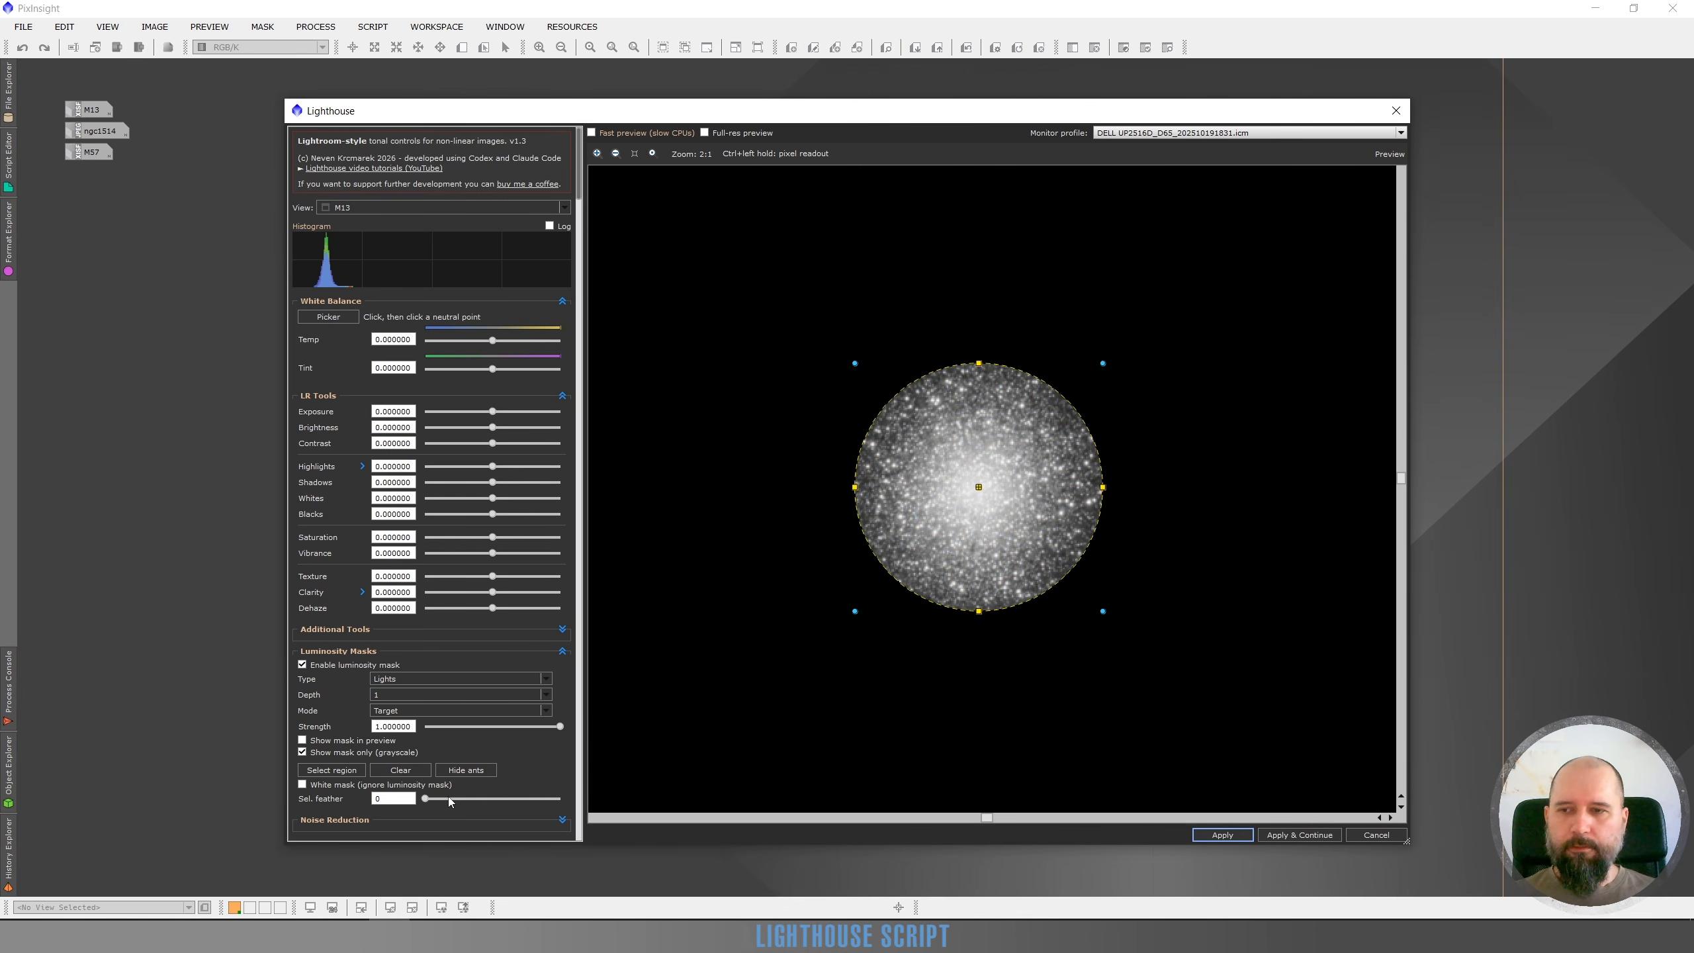
Hide the selection outline and set the selection feather to 43
left_click_drag(451, 803, 455, 799)
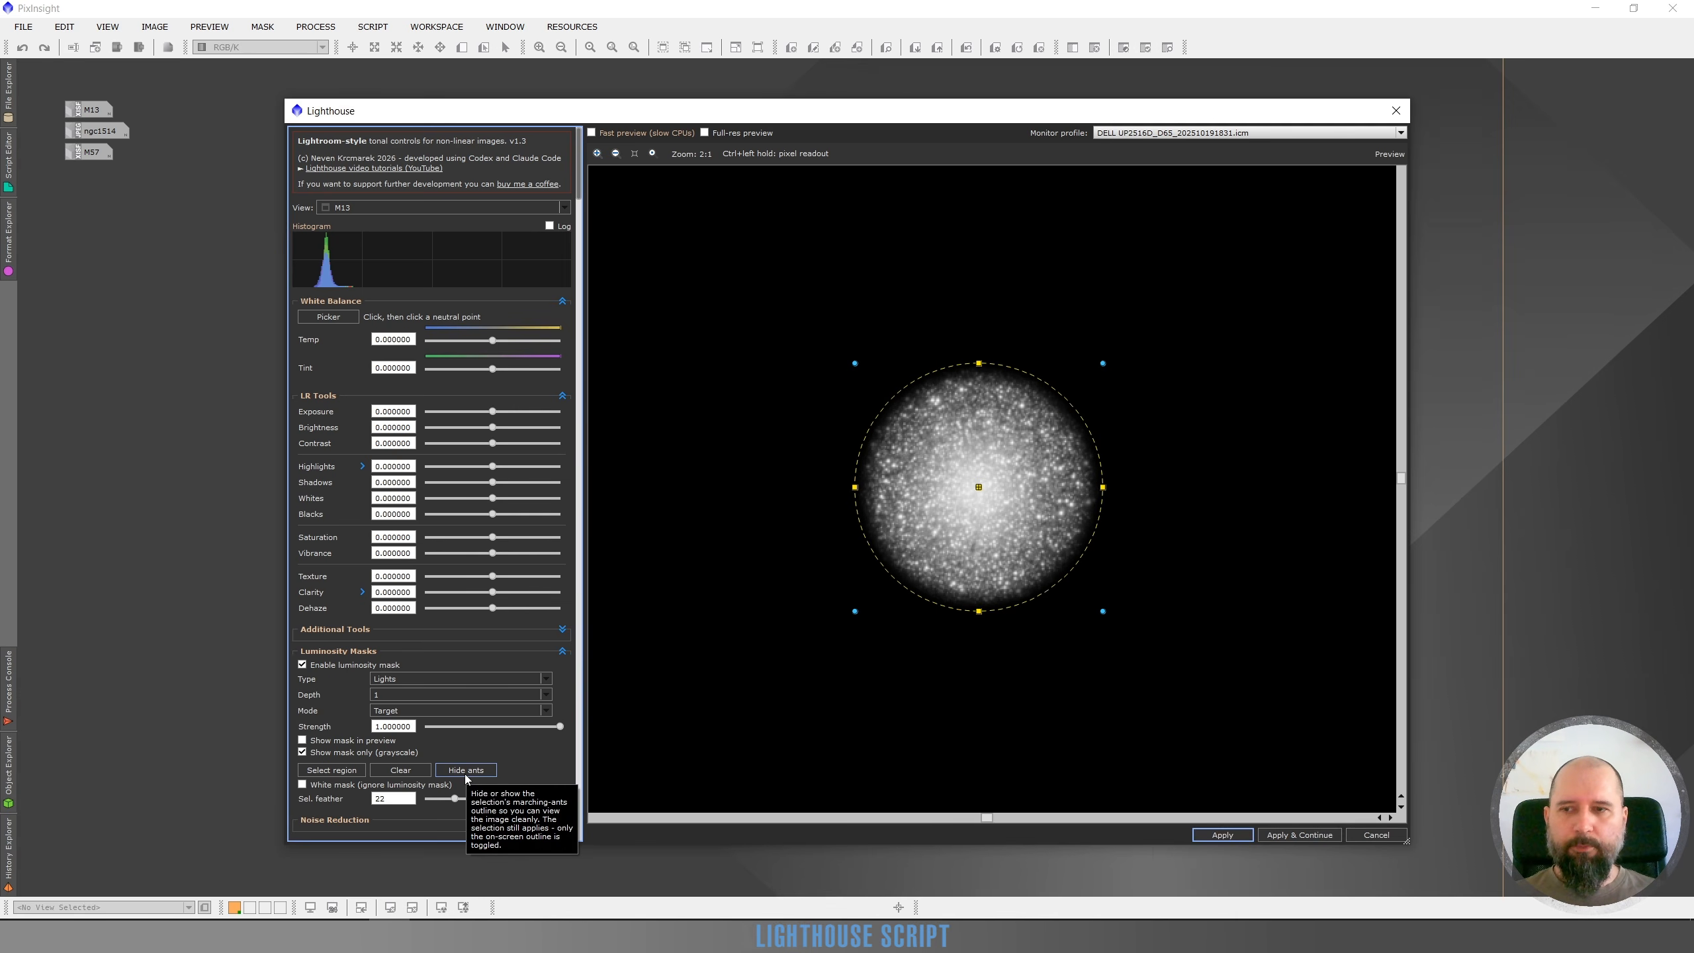
left_click(465, 769)
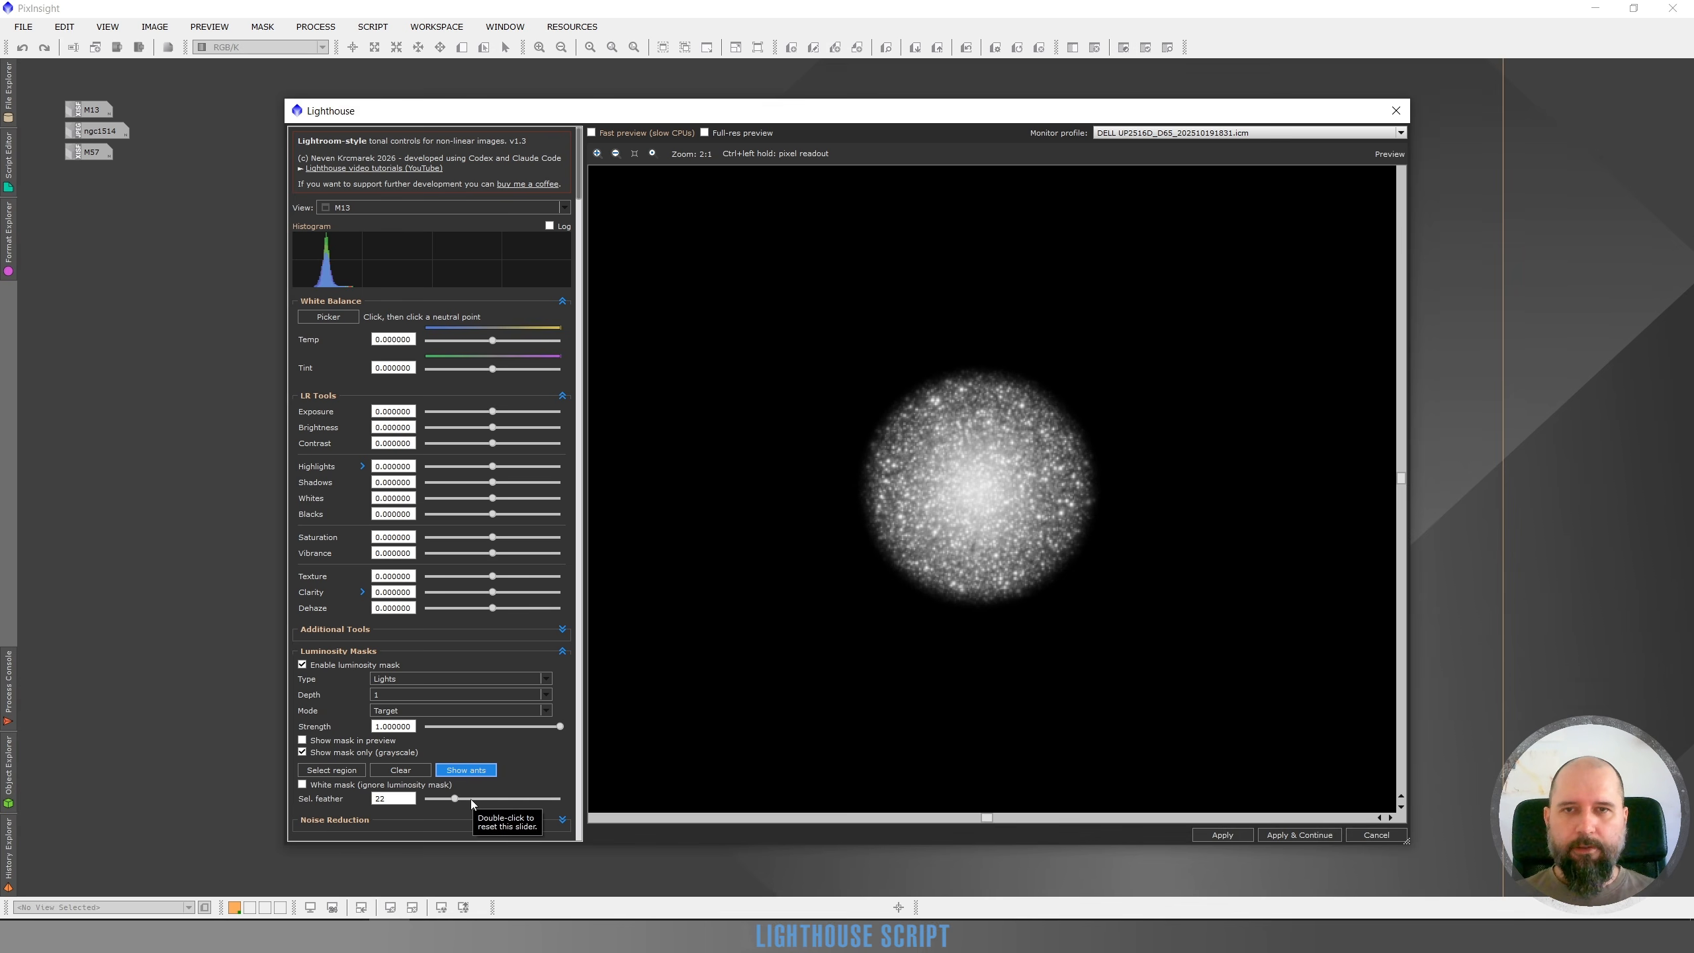
left_click_drag(470, 800, 483, 800)
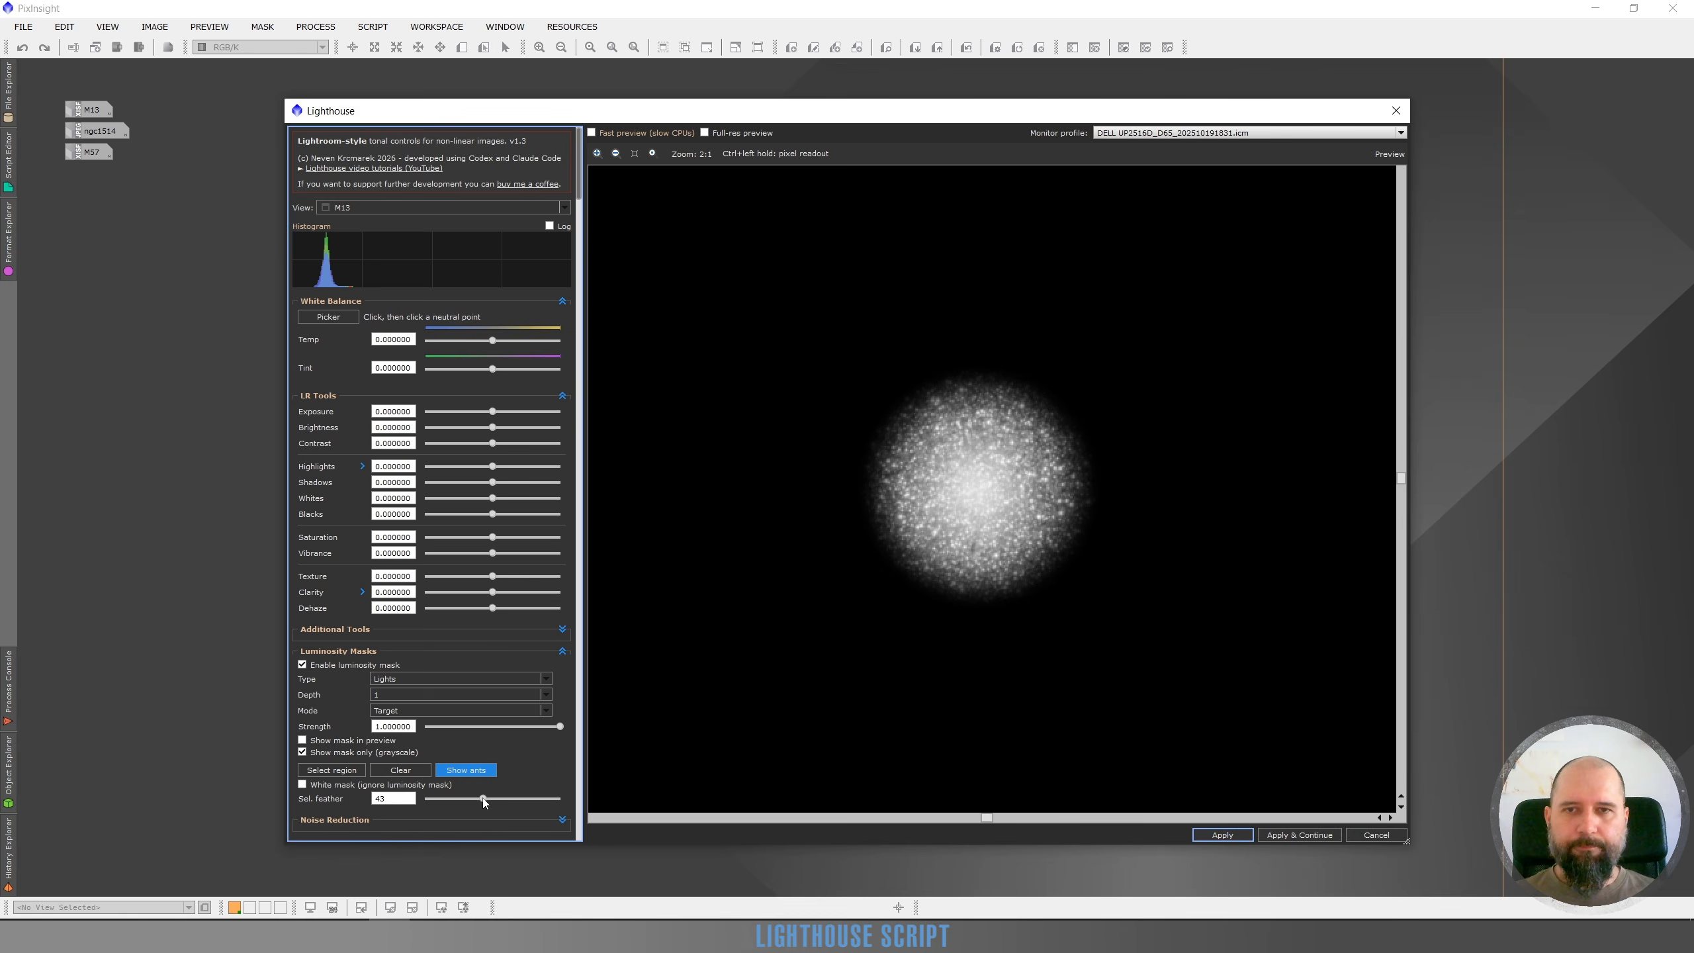
Try the white mask option on the selected region and switch it back off
scroll(811, 637, "down", 1)
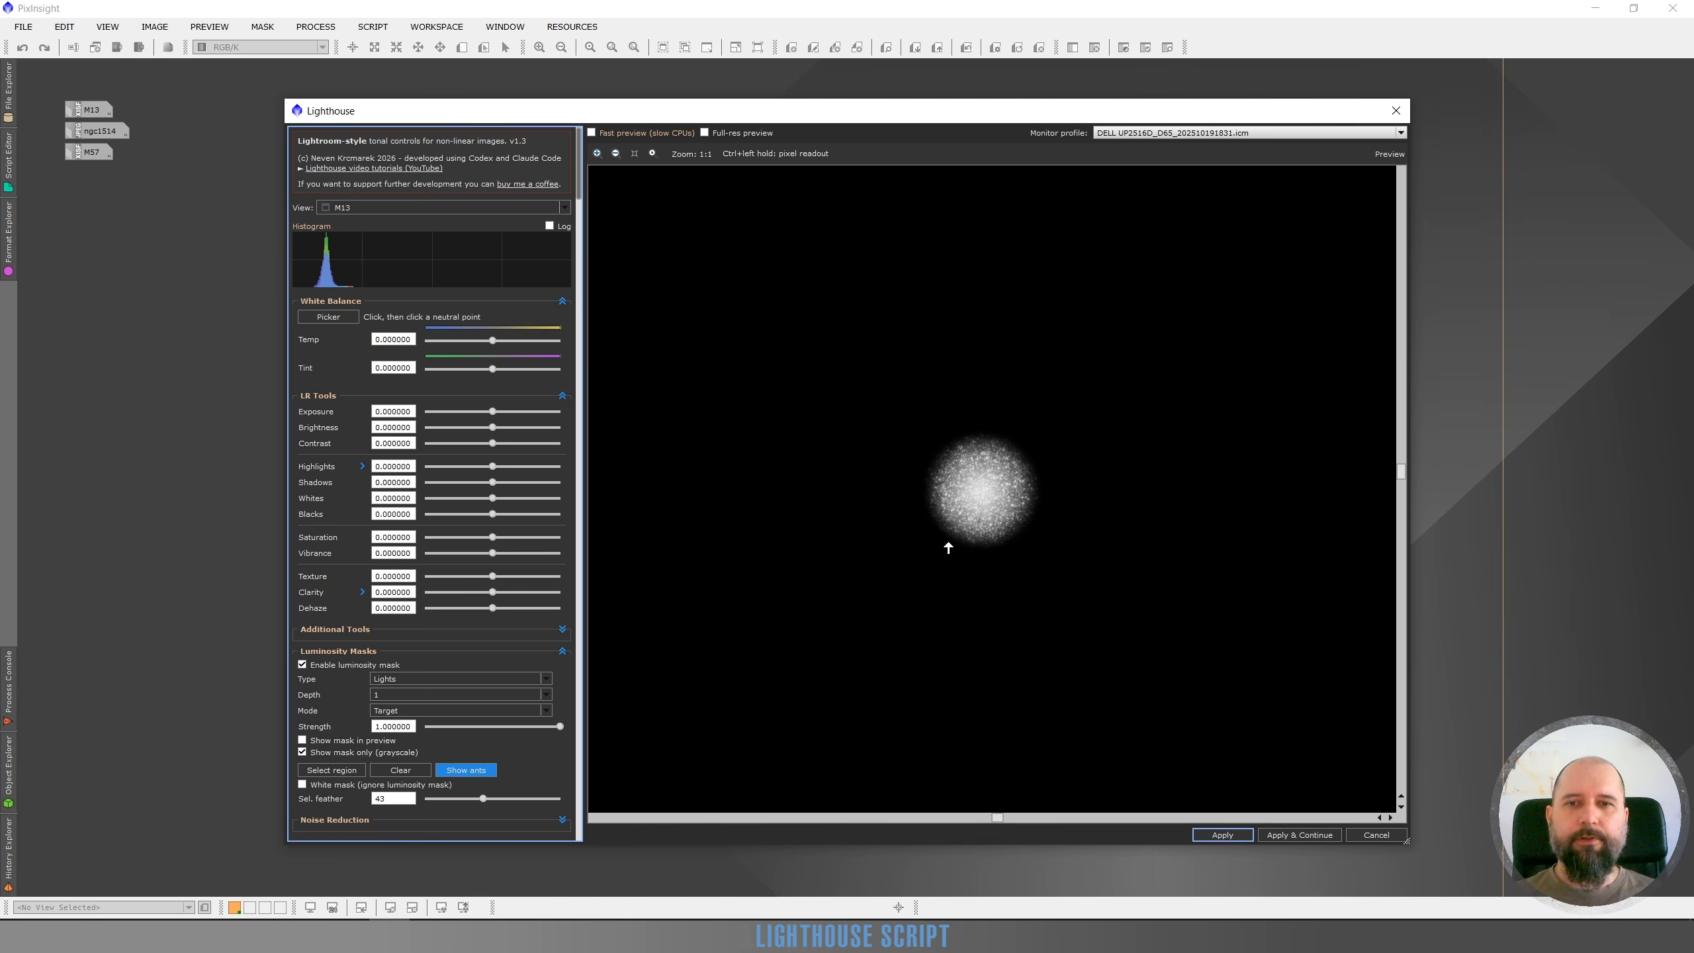
scroll(927, 502, "down", 1)
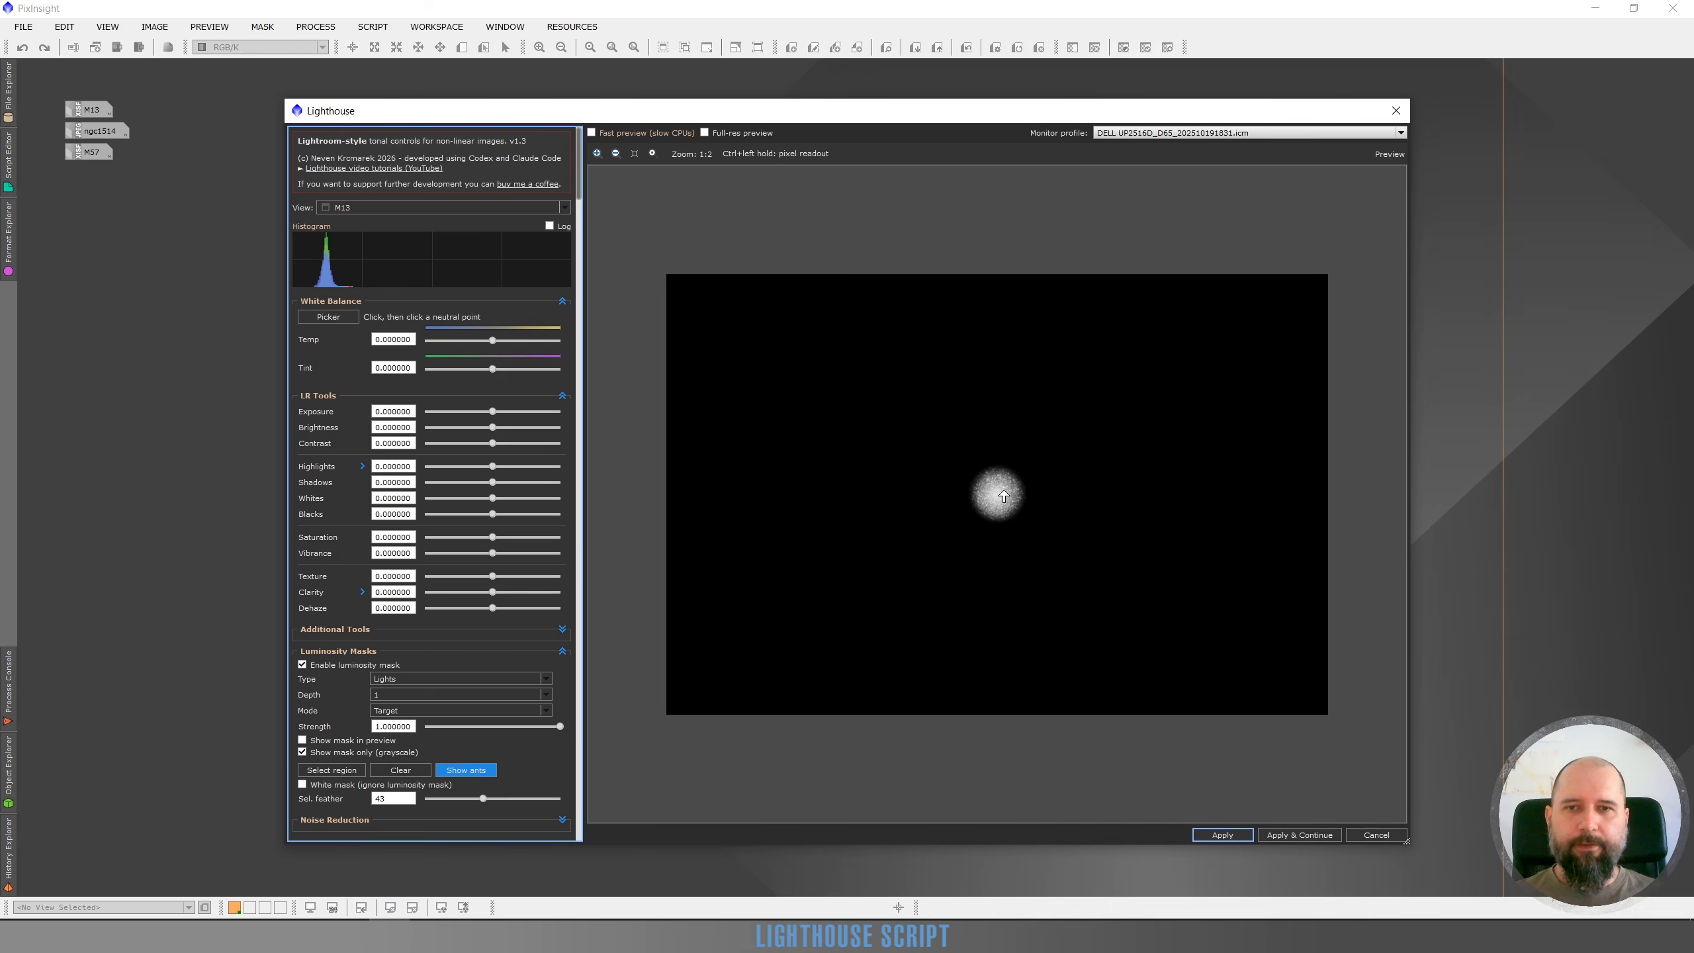
scroll(1003, 494, "up", 1)
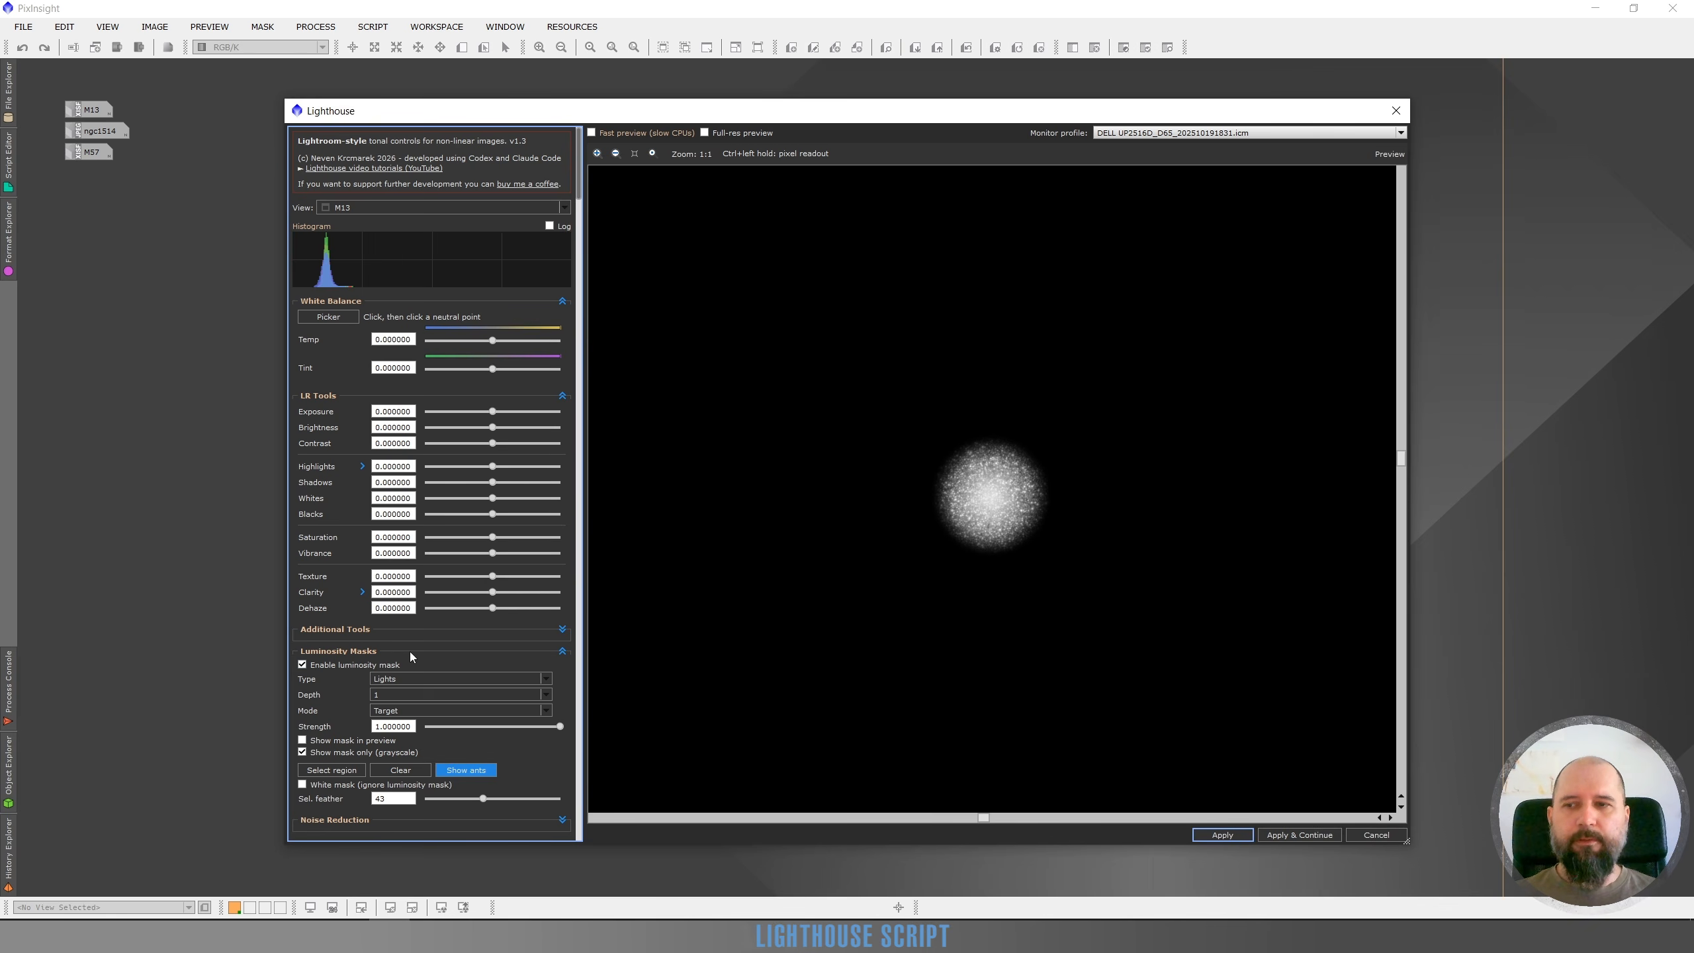
left_click(303, 784)
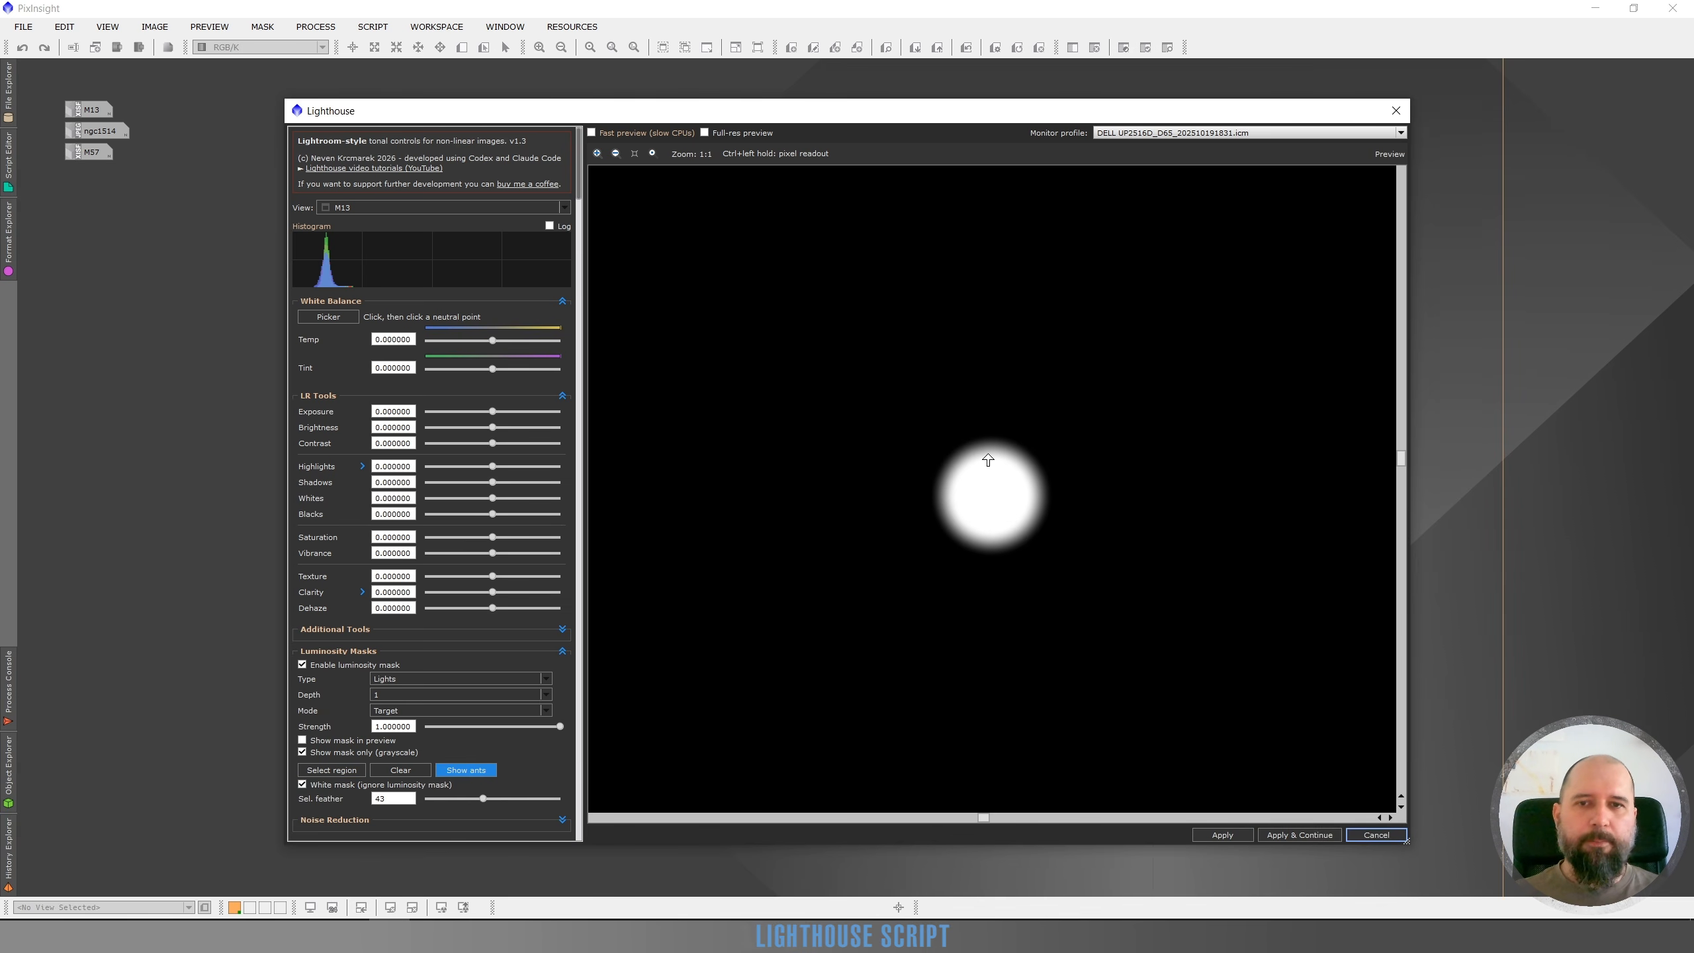
left_click(302, 784)
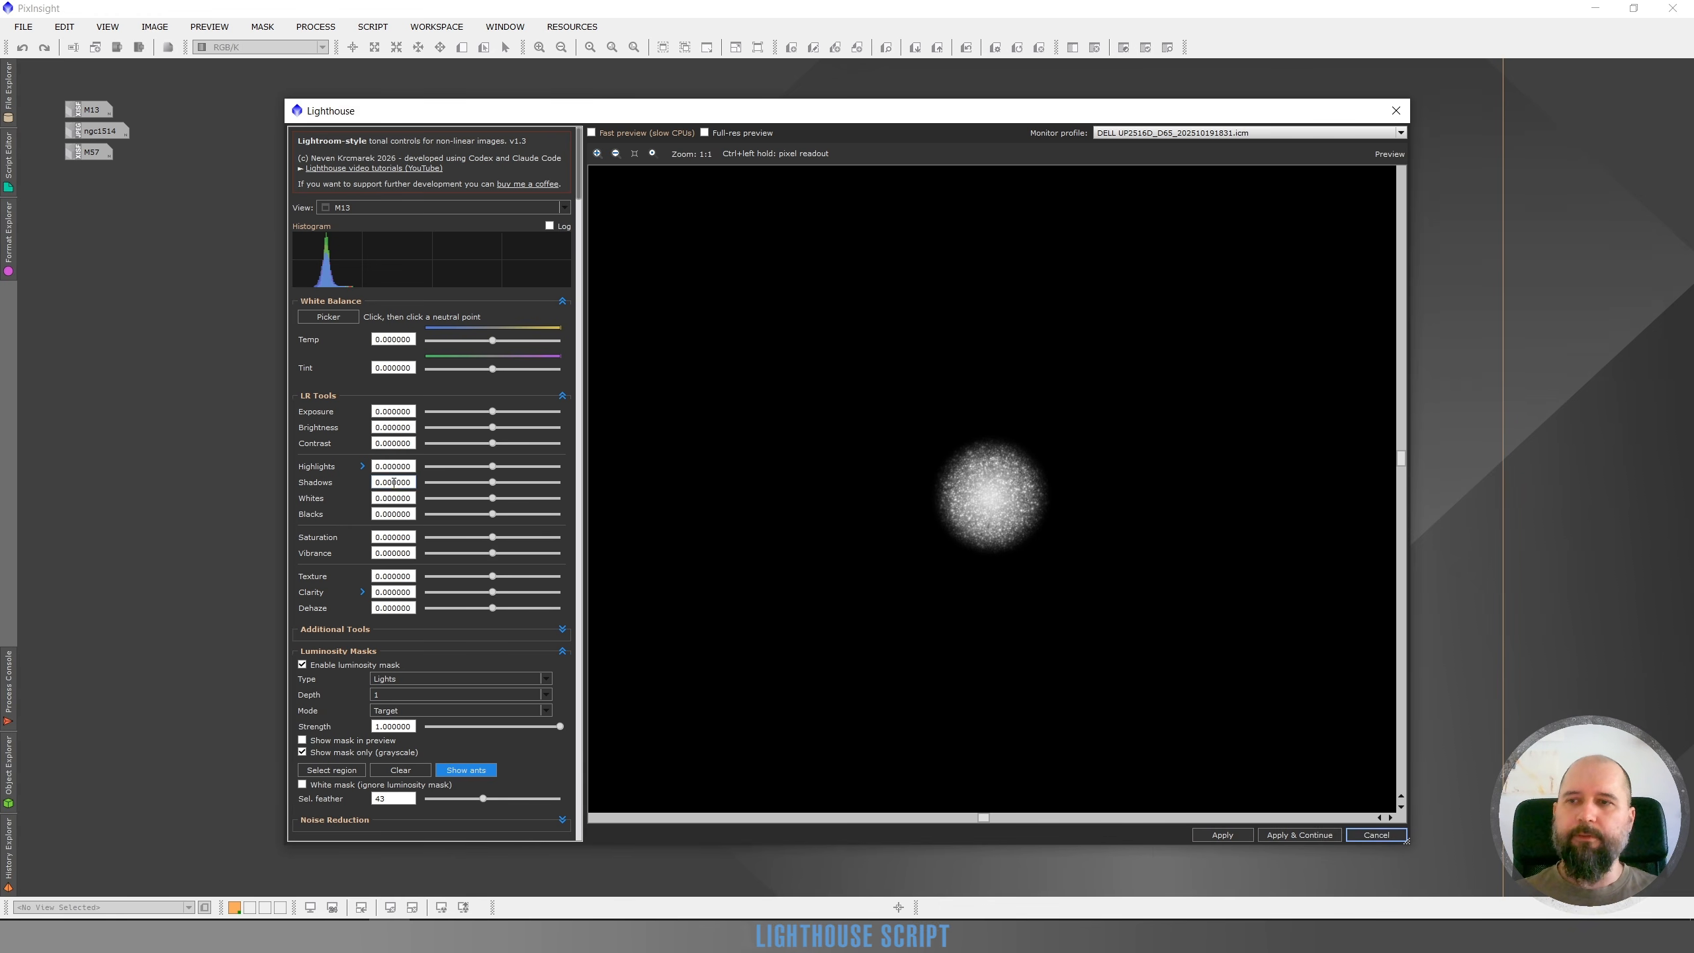
Return to the colour preview and set Highlights to -0.380000
left_click(302, 751)
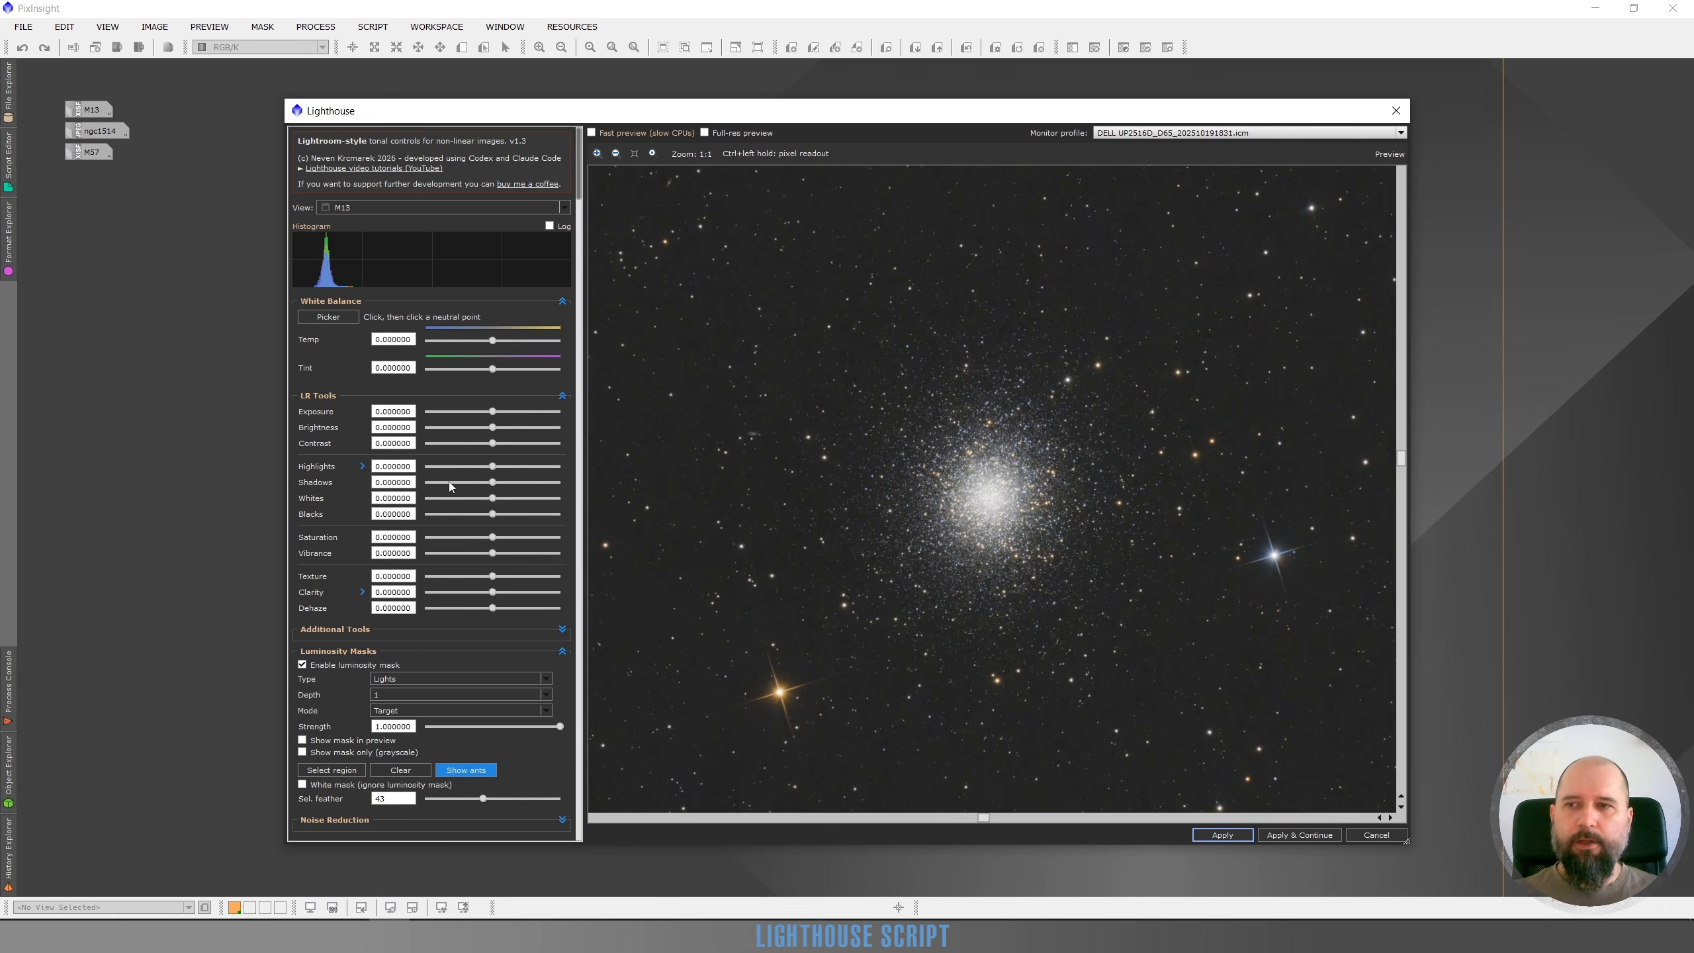
left_click(467, 465)
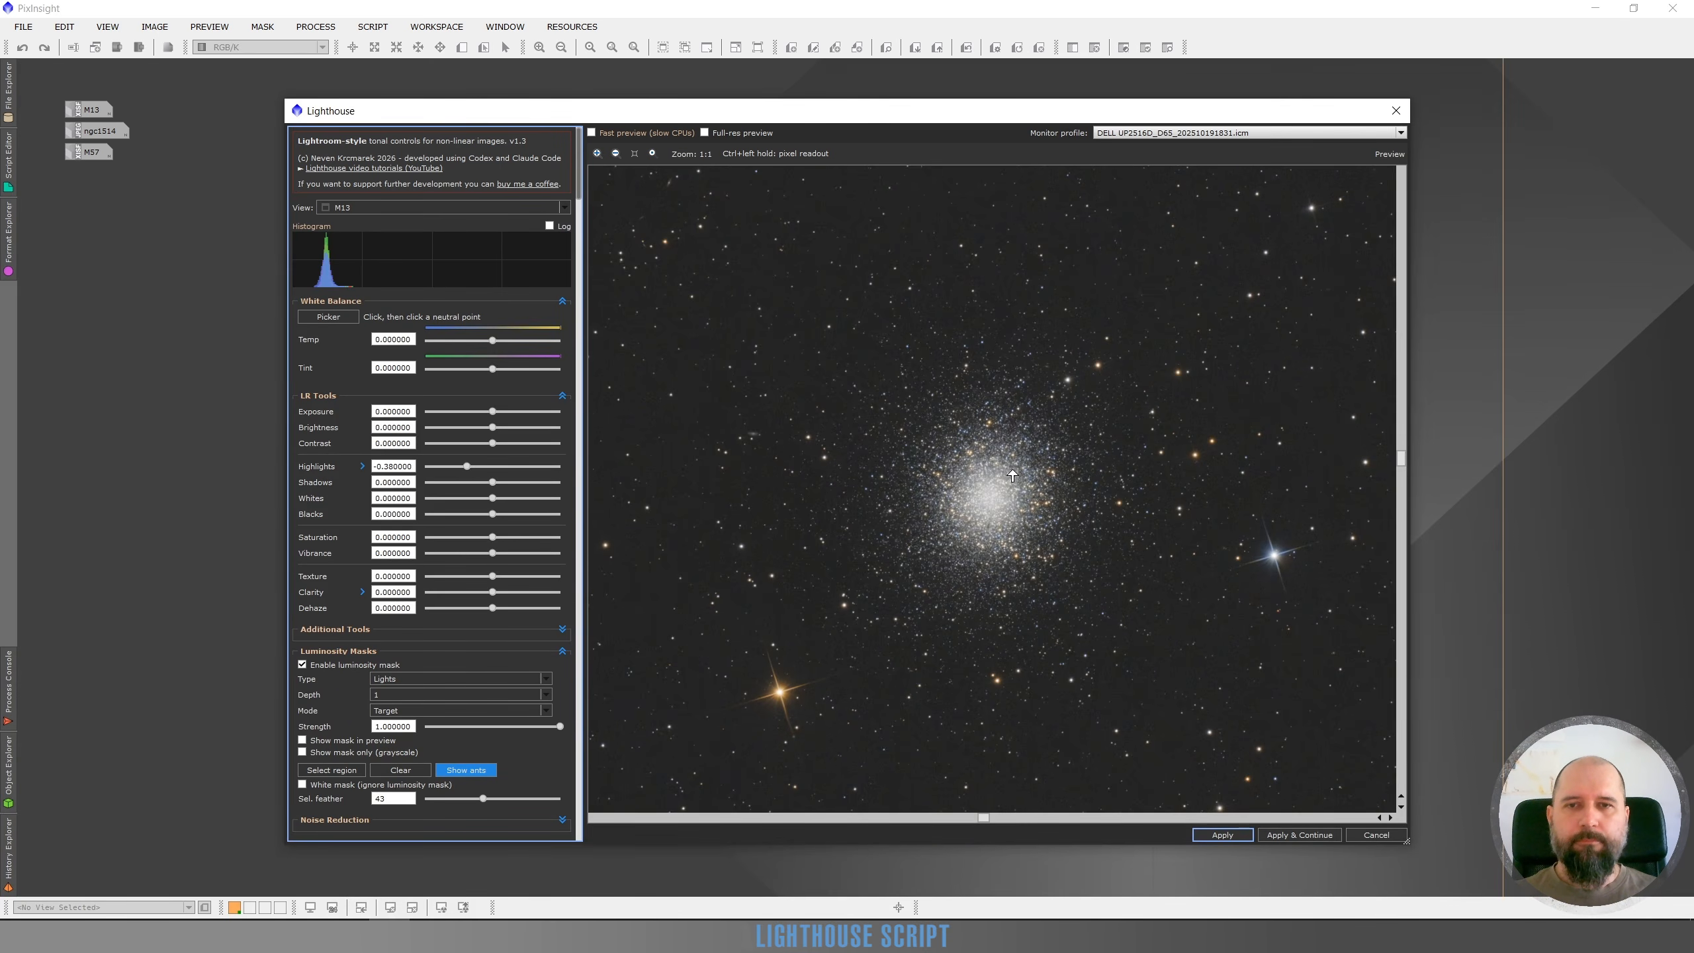
Collapse the White Balance section and toggle the preview to compare original and adjusted core
scroll(941, 519, "up", 2)
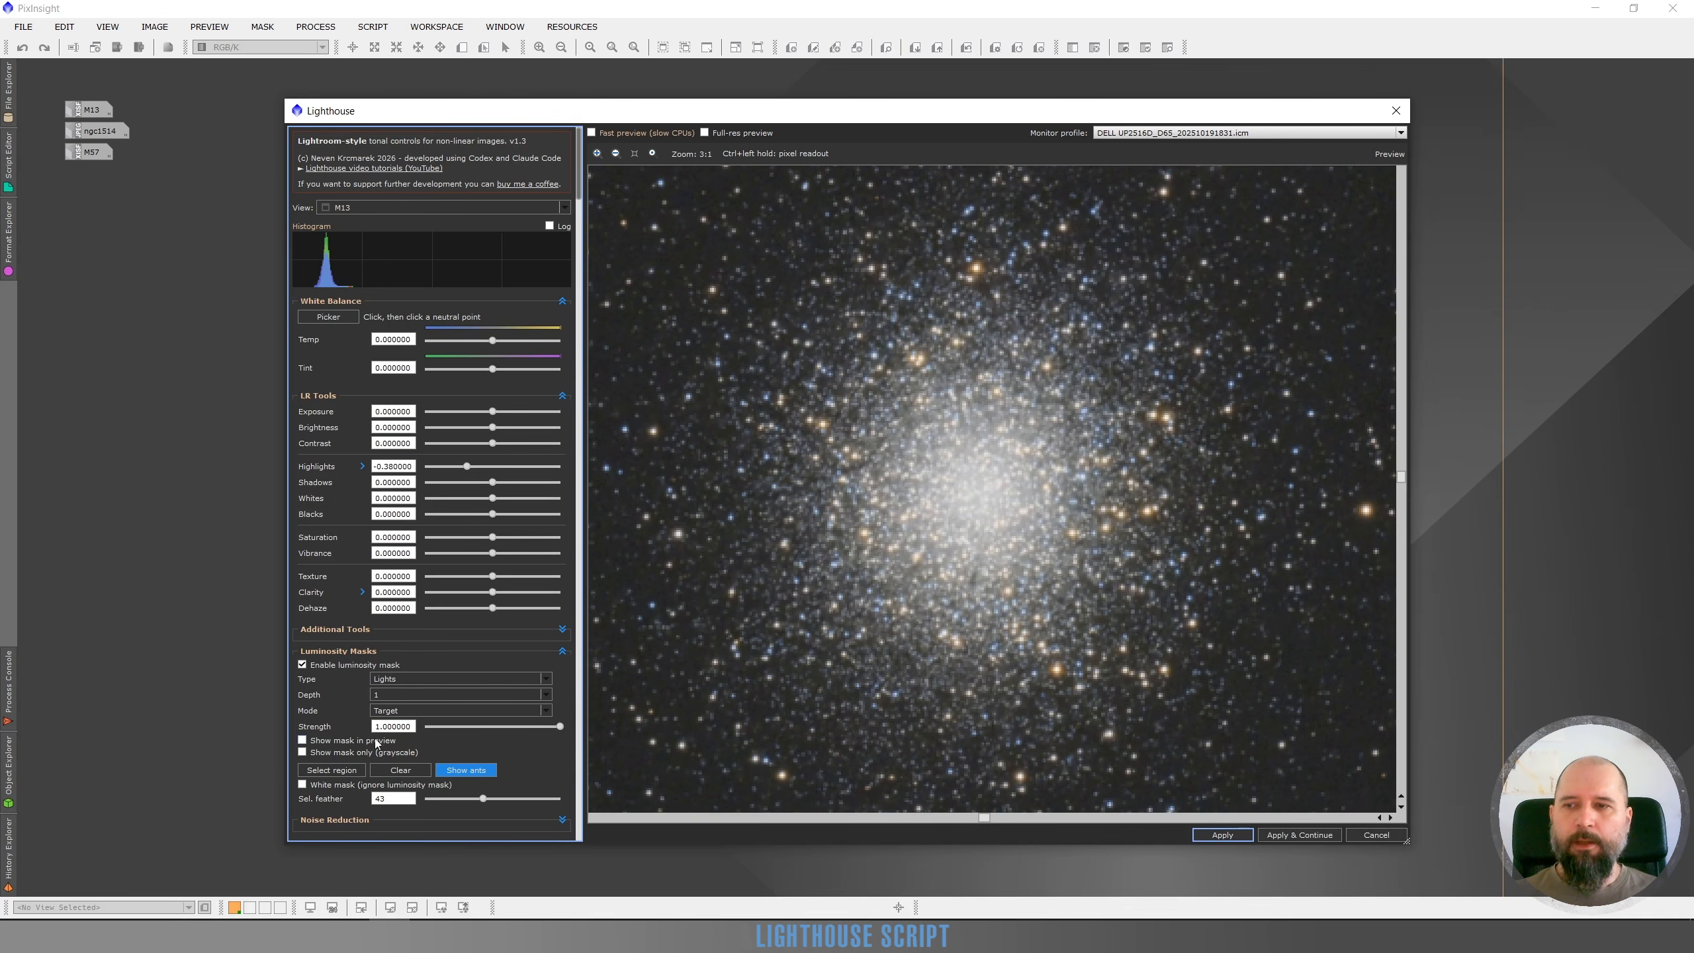
left_click(562, 301)
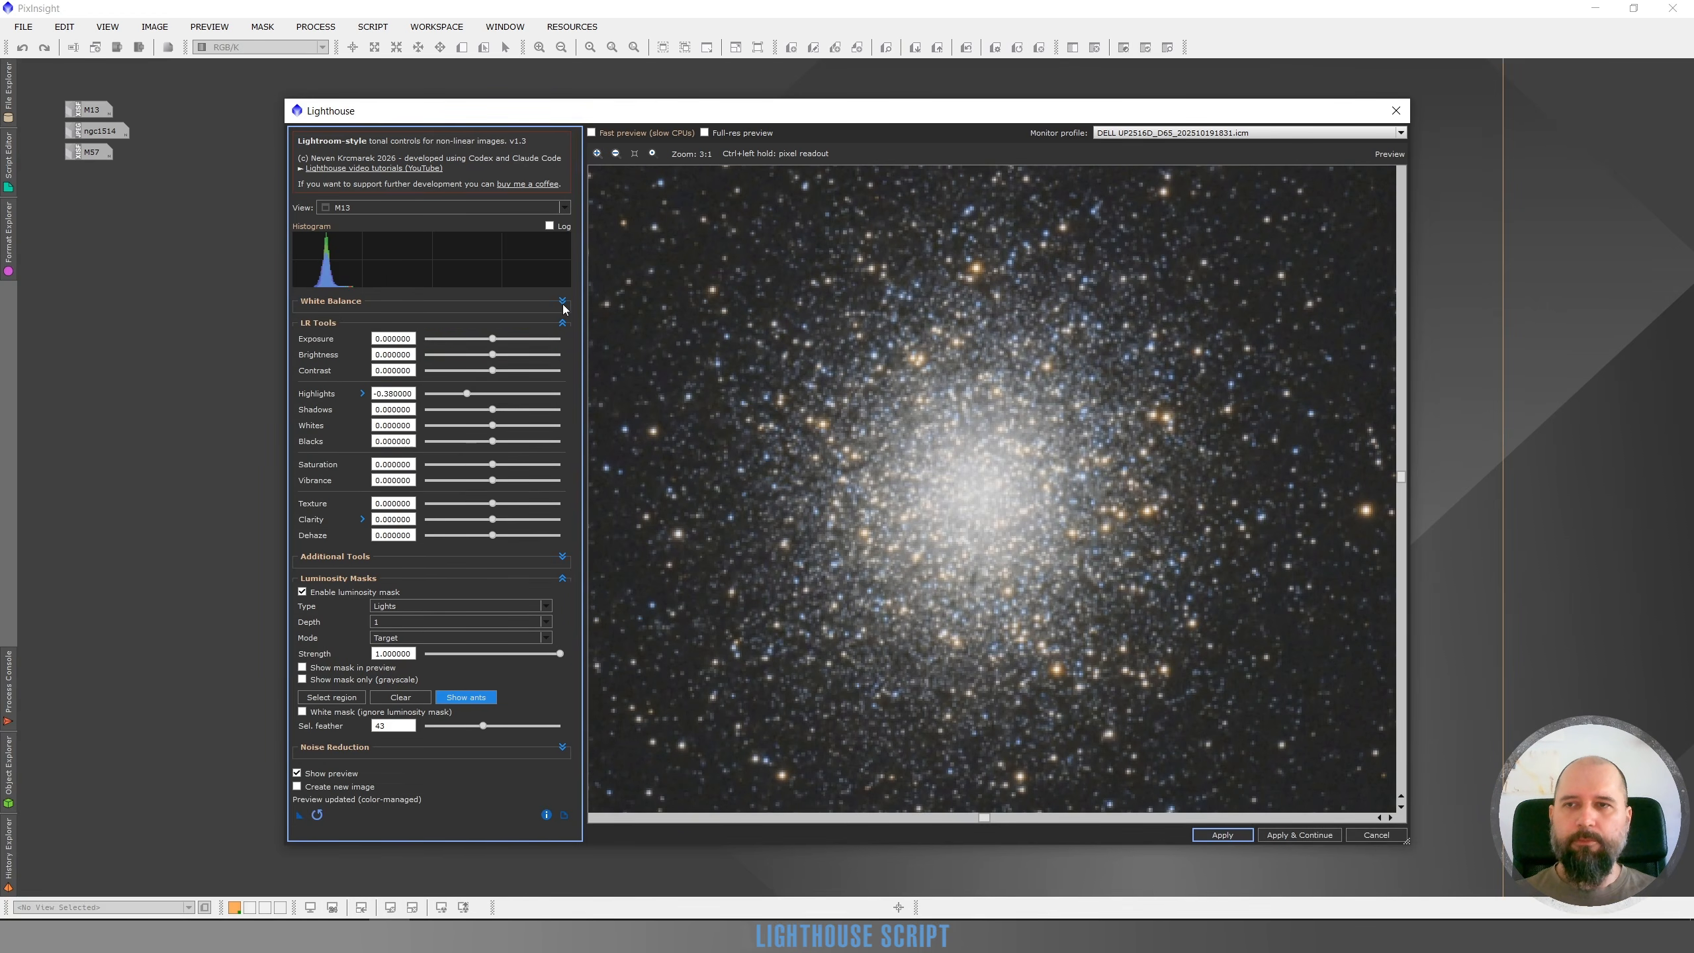
left_click(298, 774)
left_click(298, 774)
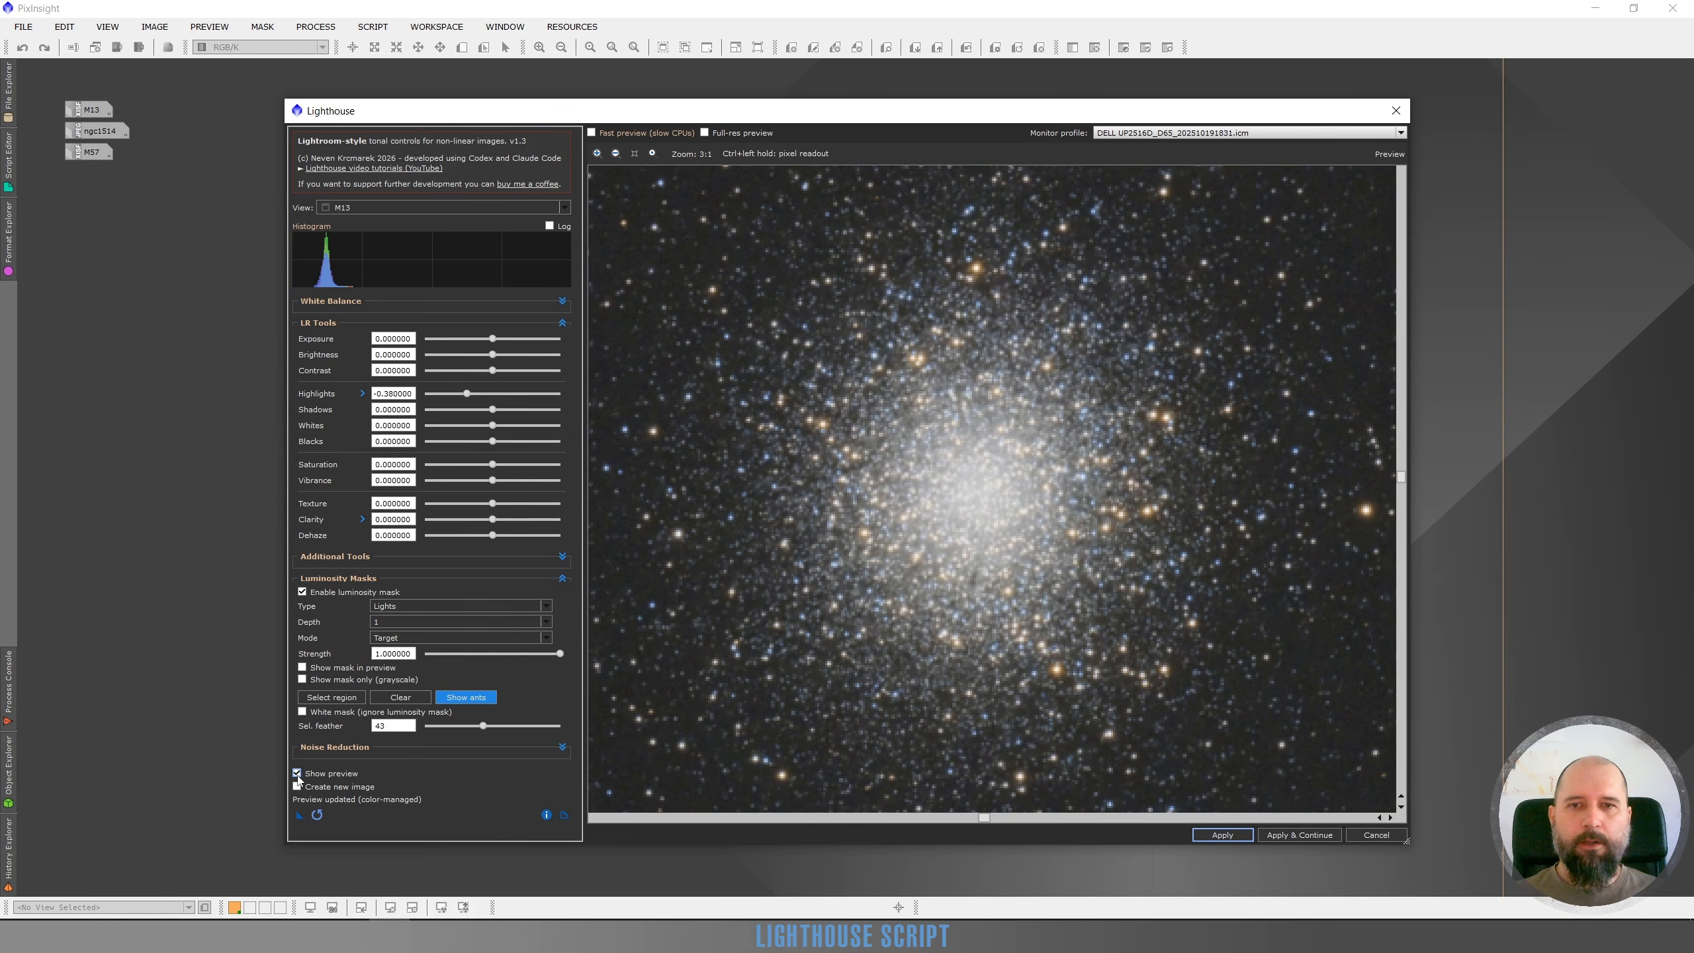
left_click(298, 774)
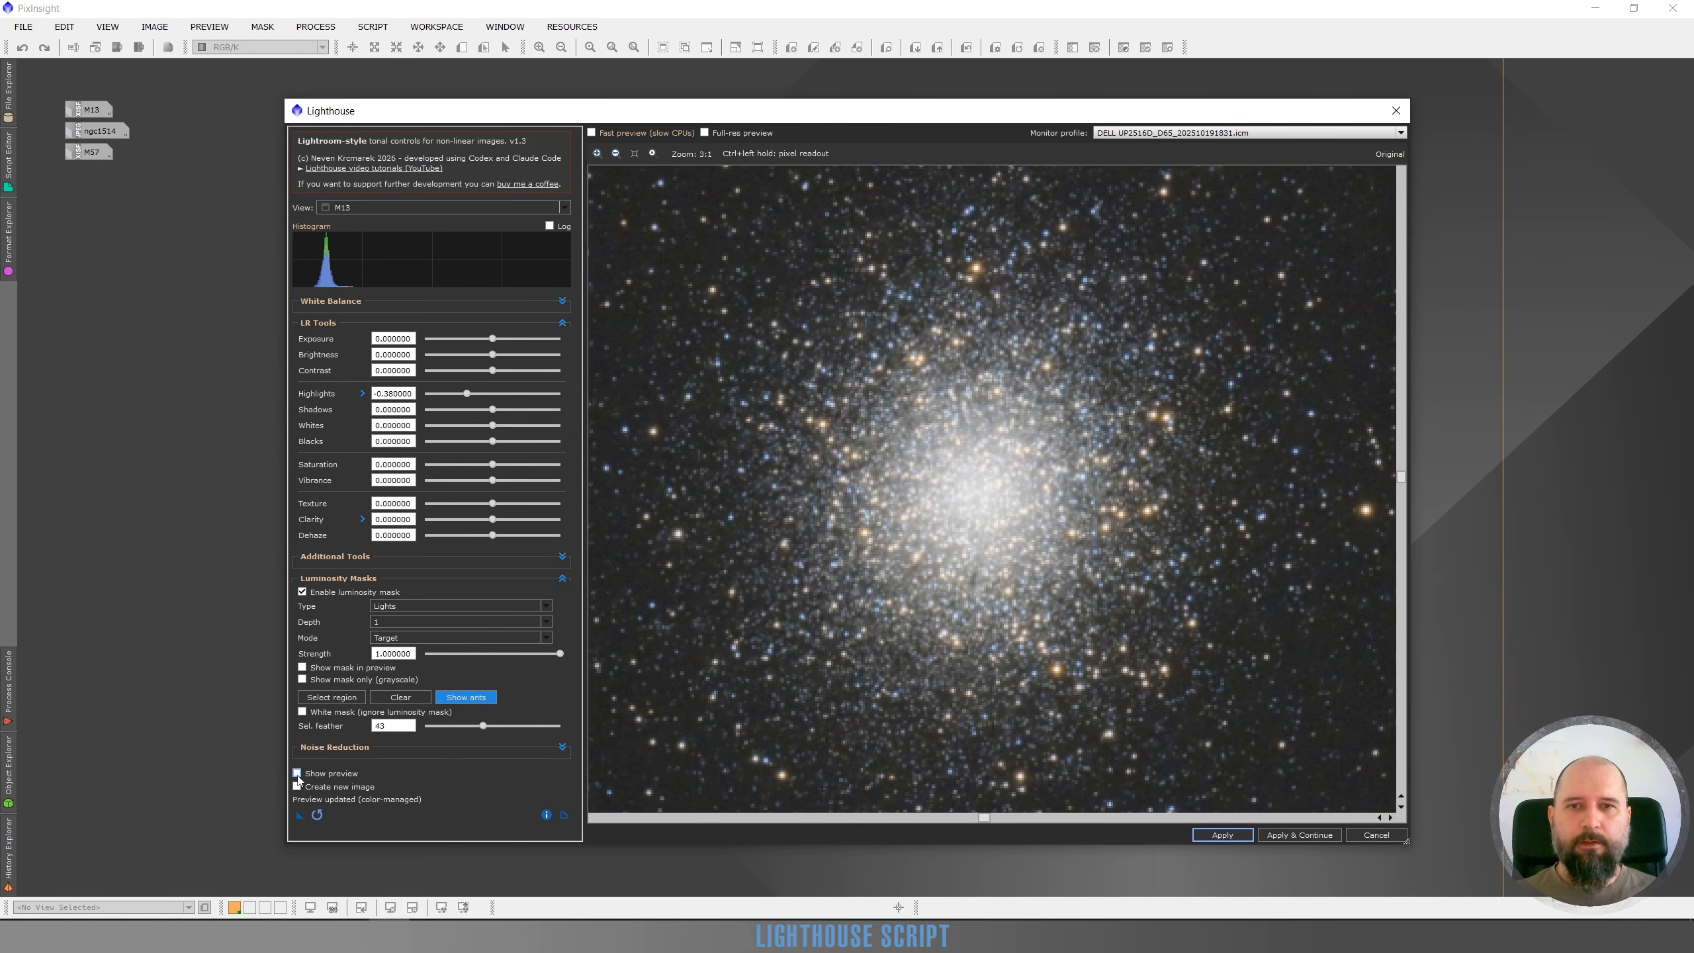
left_click(298, 774)
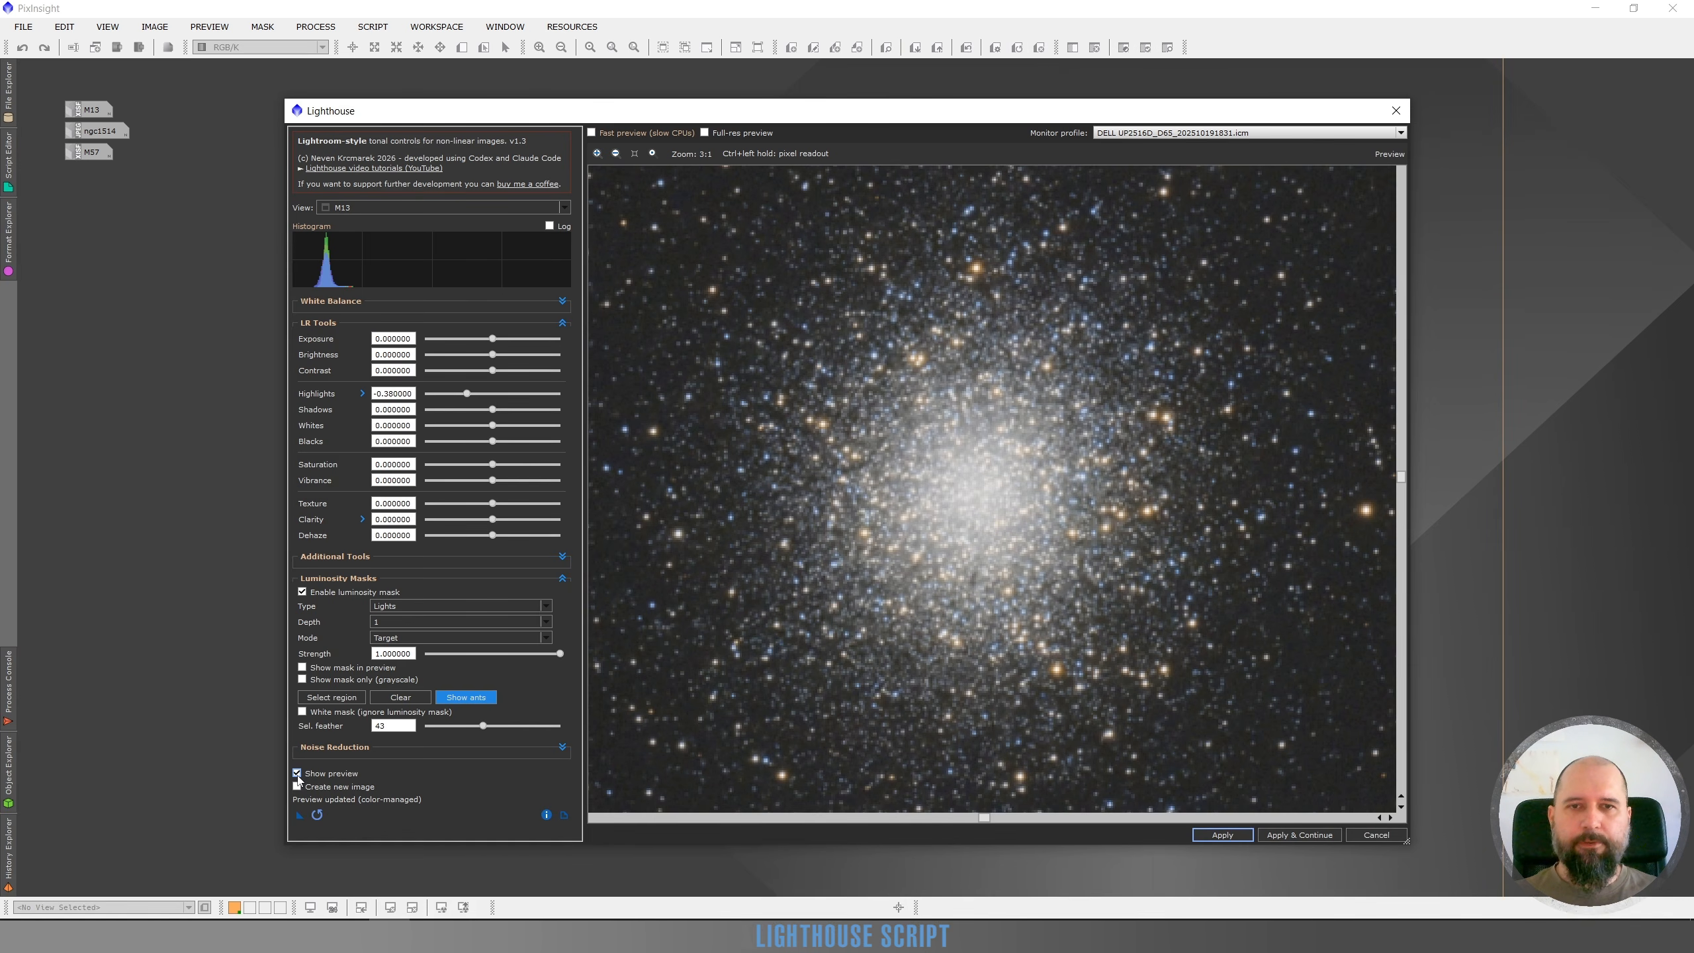
left_click(298, 775)
left_click(298, 774)
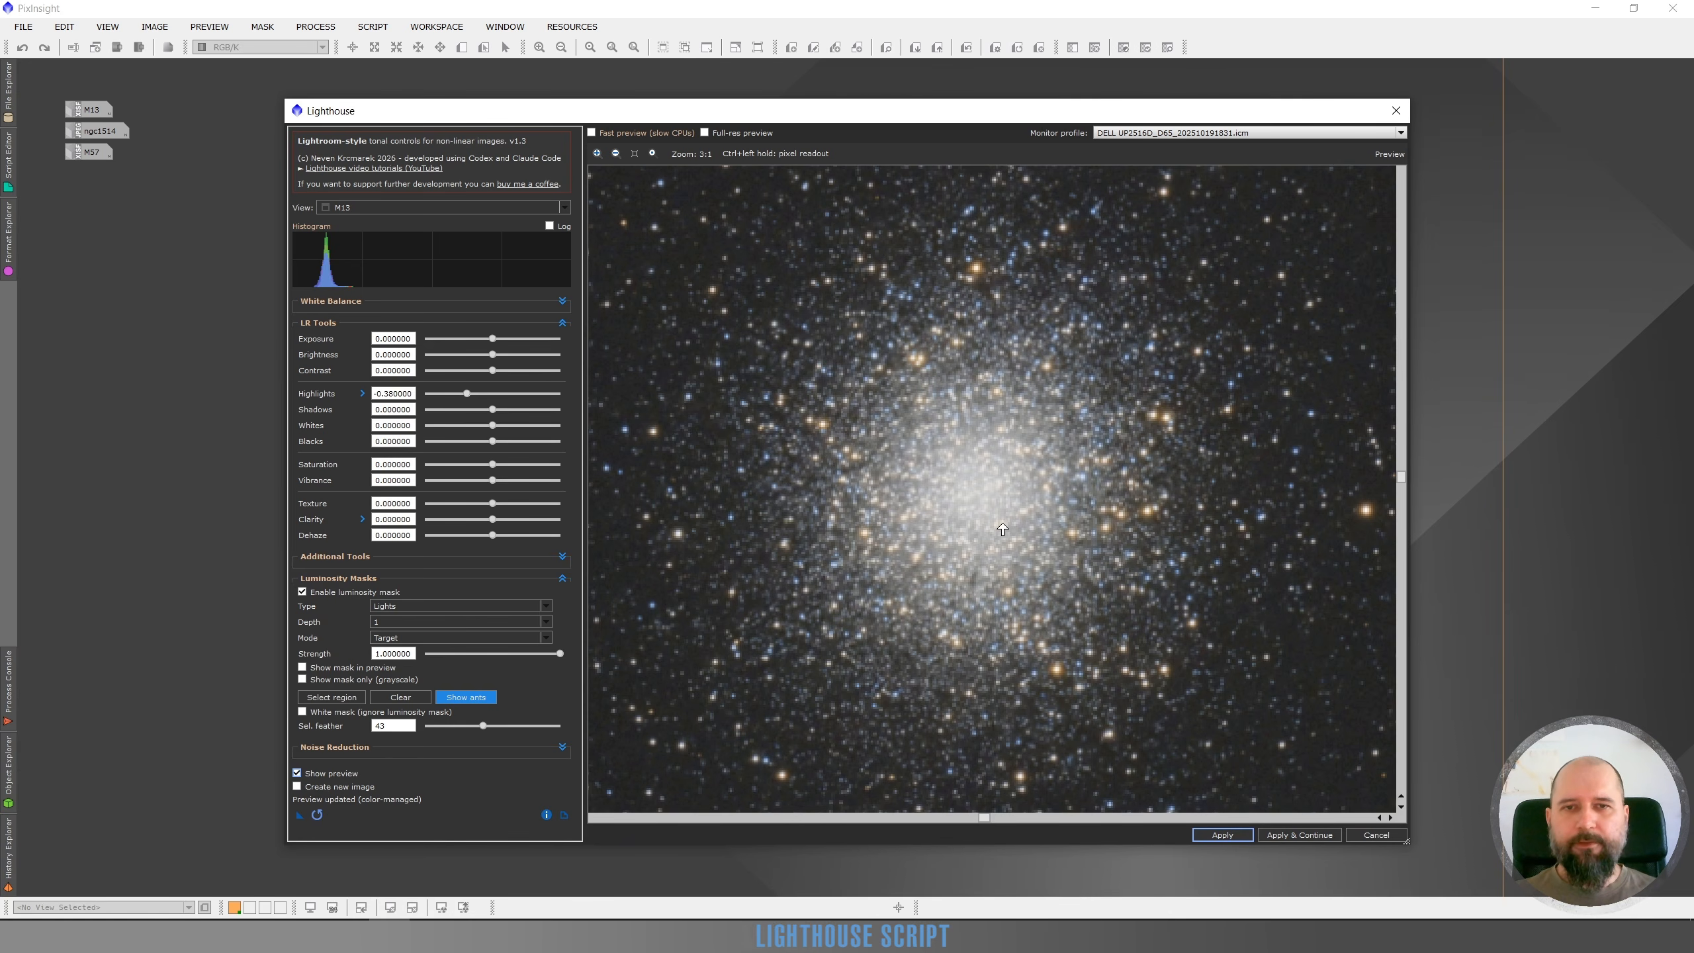
Set Highlights to -0.660000
scroll(1004, 530, "down", 1)
scroll(1003, 530, "down", 1)
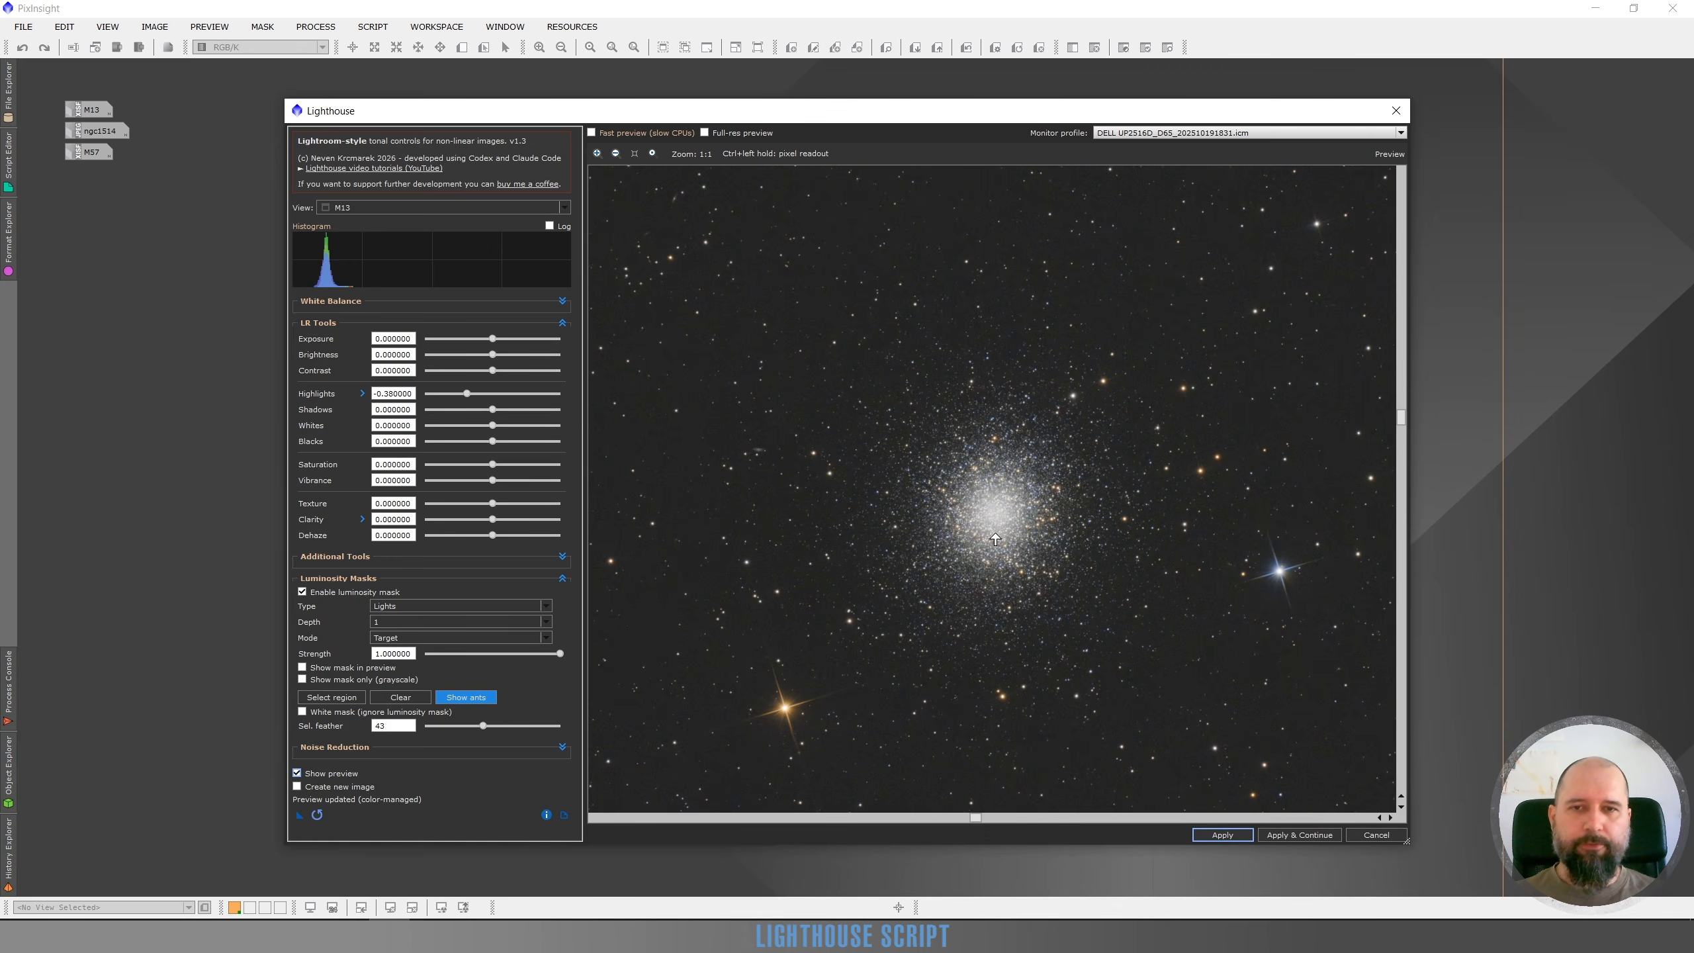
scroll(996, 531, "up", 1)
scroll(1020, 480, "up", 1)
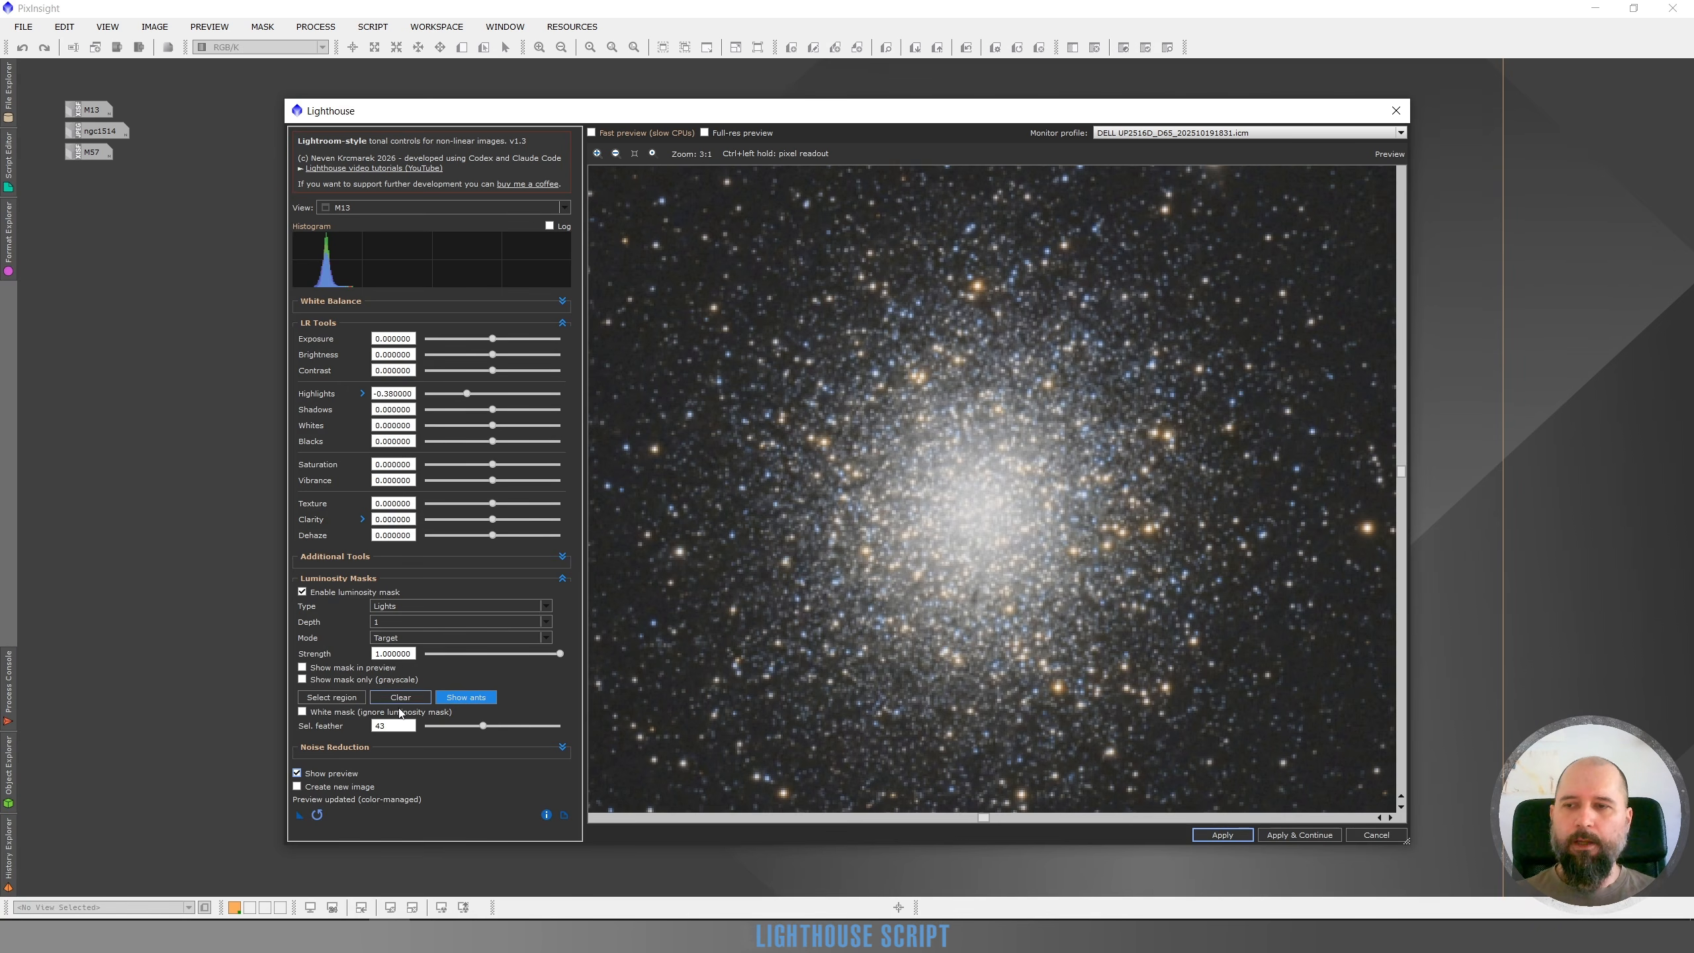
left_click(447, 394)
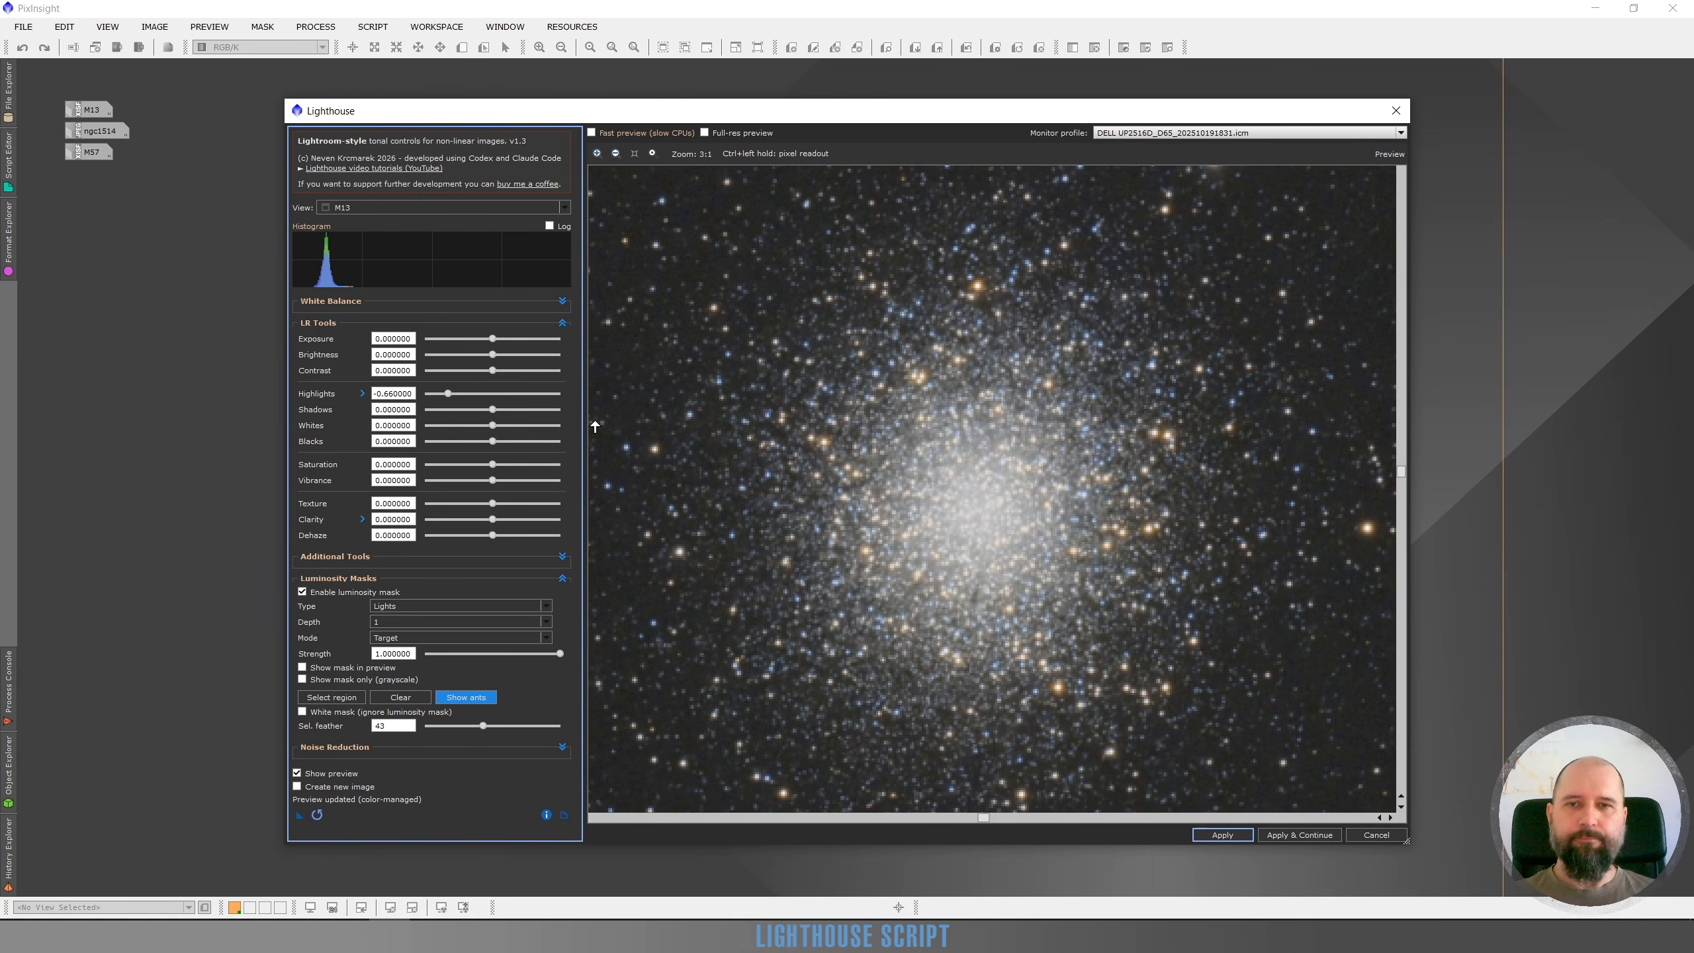
Toggle the preview off and on to compare the original and adjusted cluster core
left_click(297, 774)
left_click(297, 774)
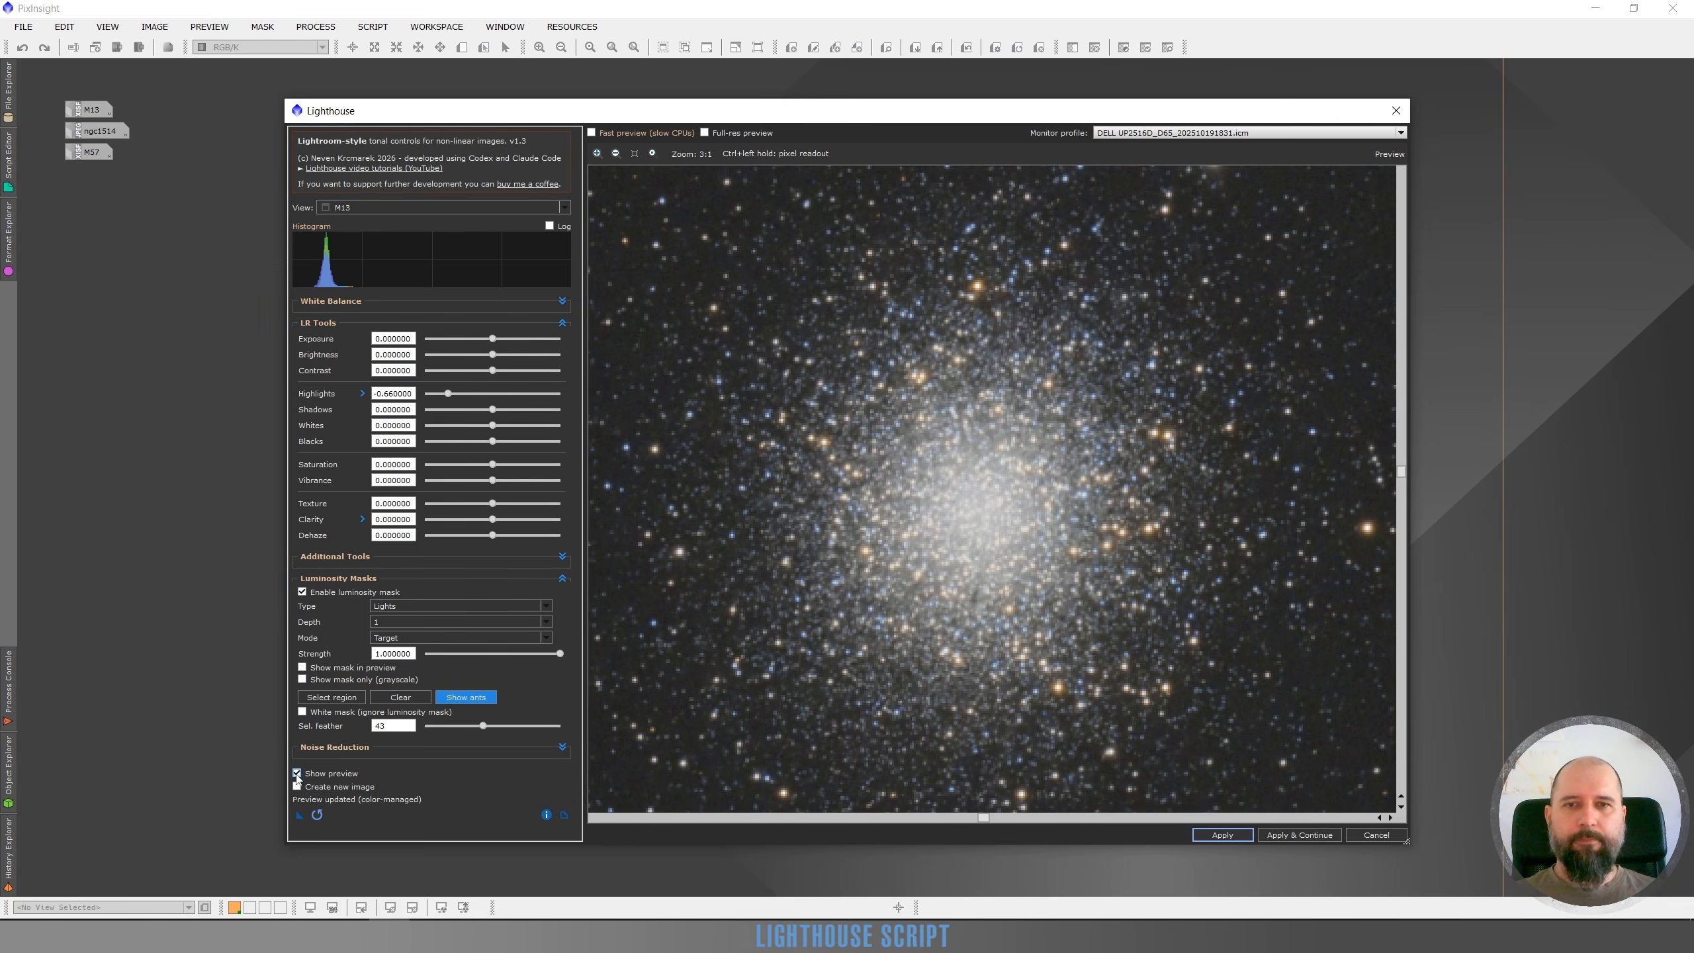
left_click(297, 774)
left_click(297, 774)
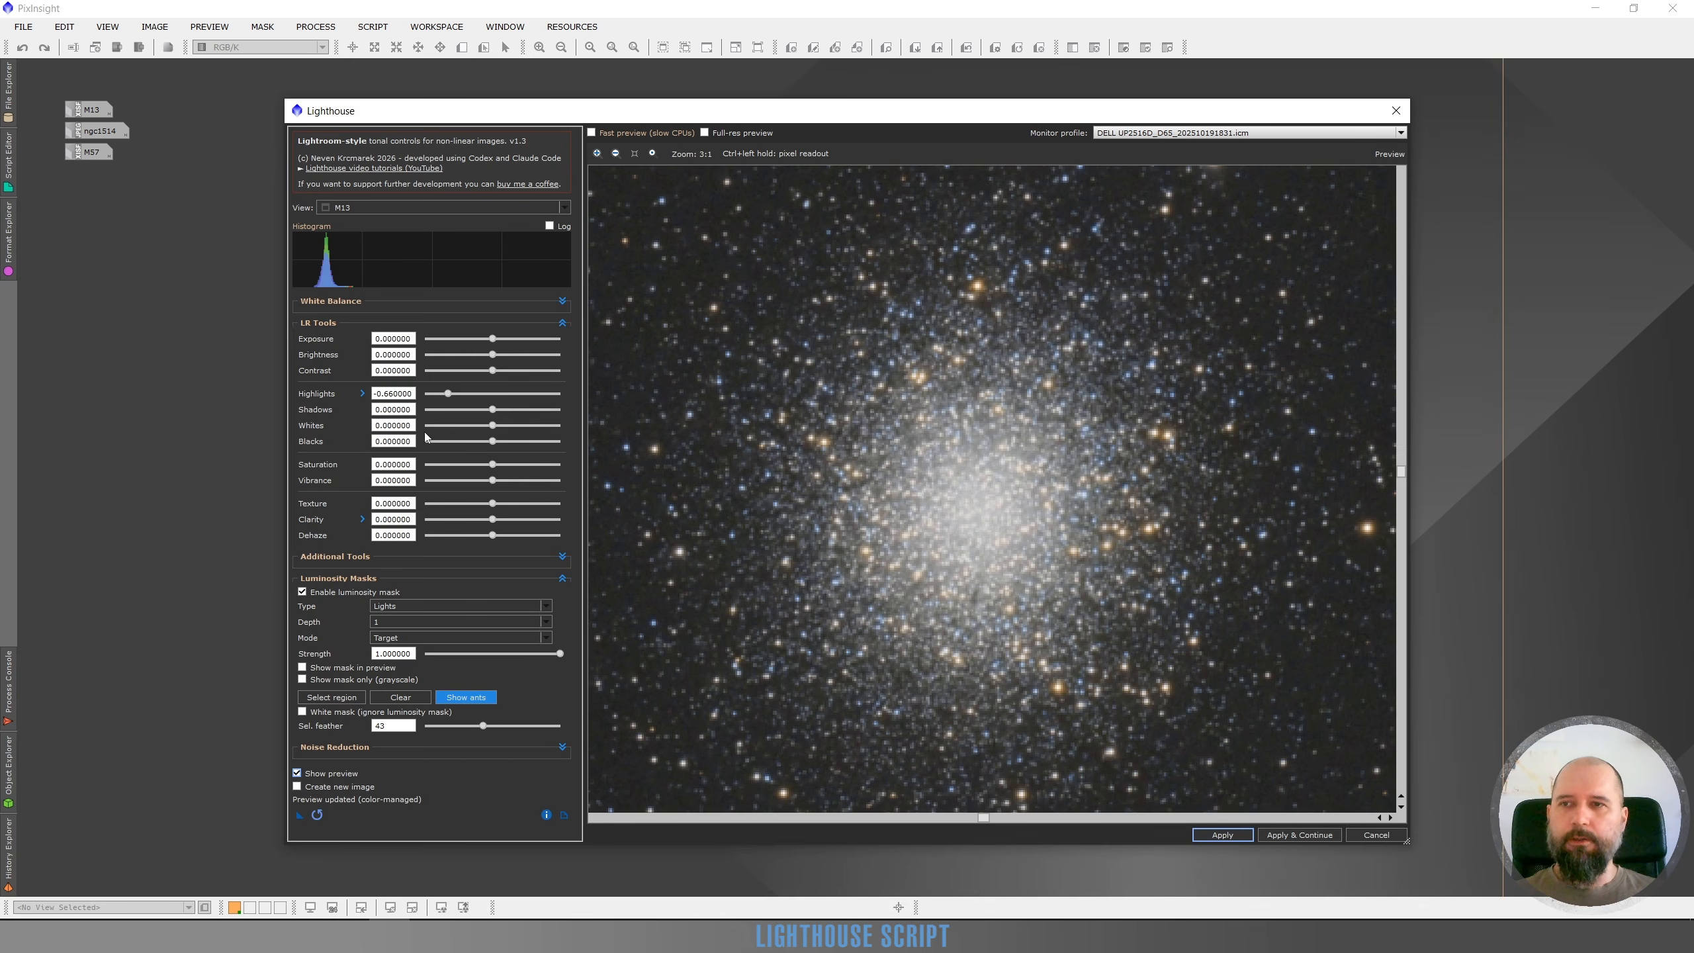
Expand the Highlights options, set HL Recovery to 0.600000, and toggle the preview to compare the result
left_click(362, 393)
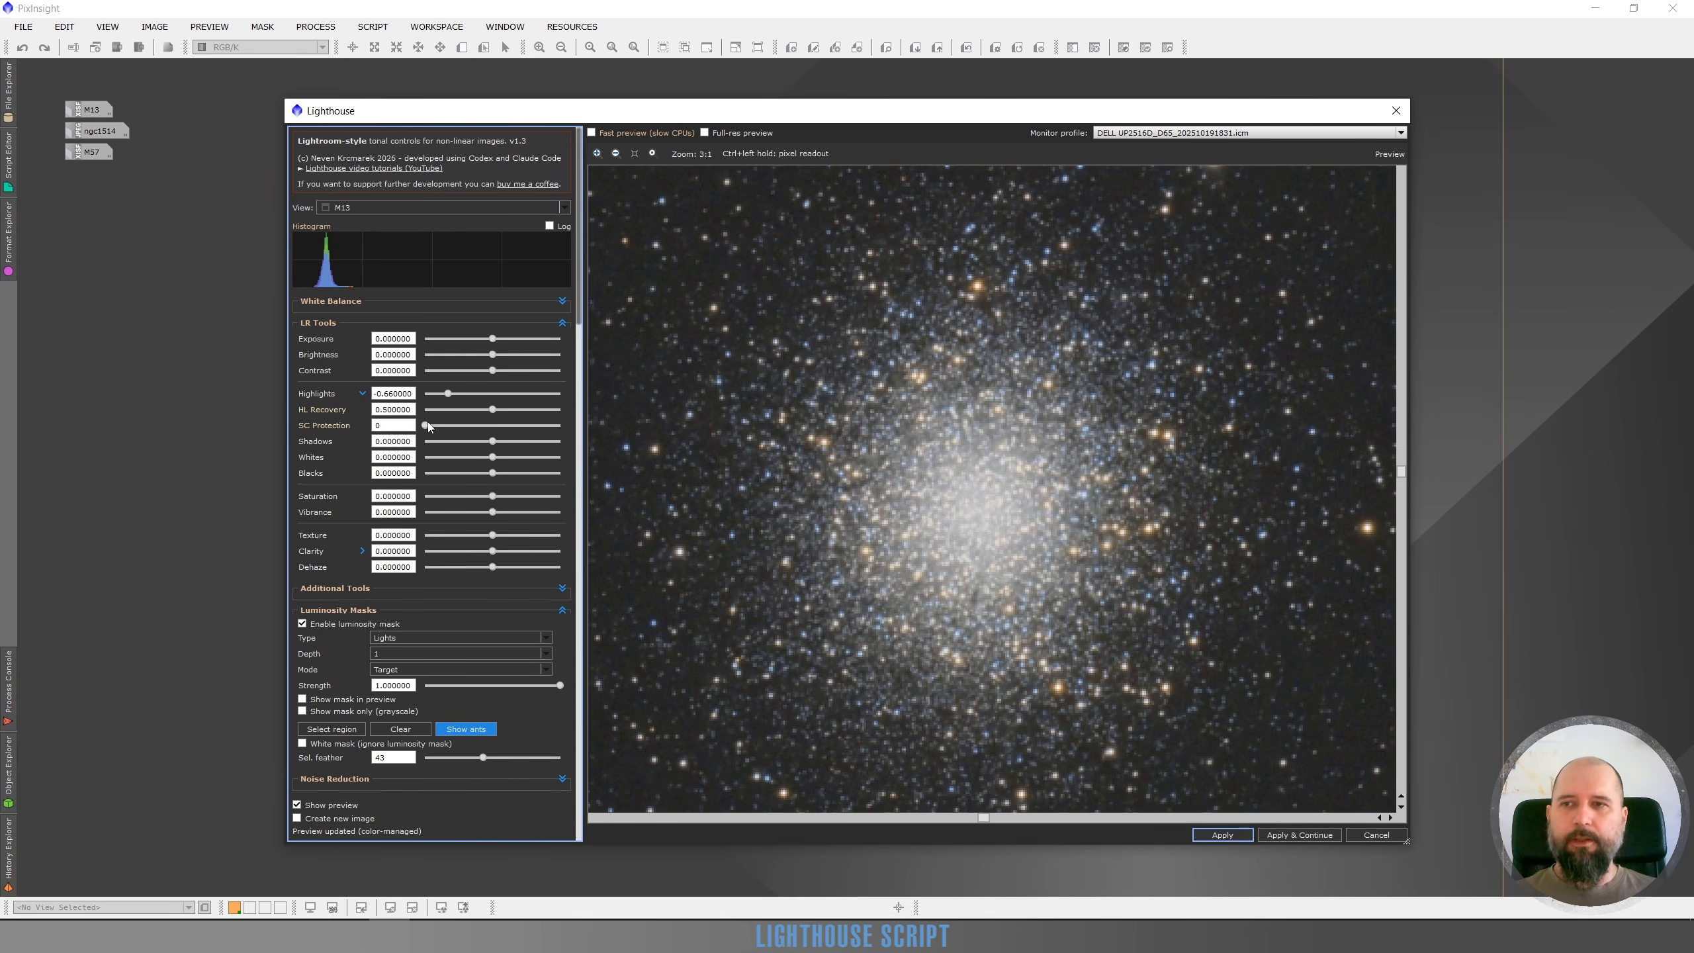
left_click(532, 408)
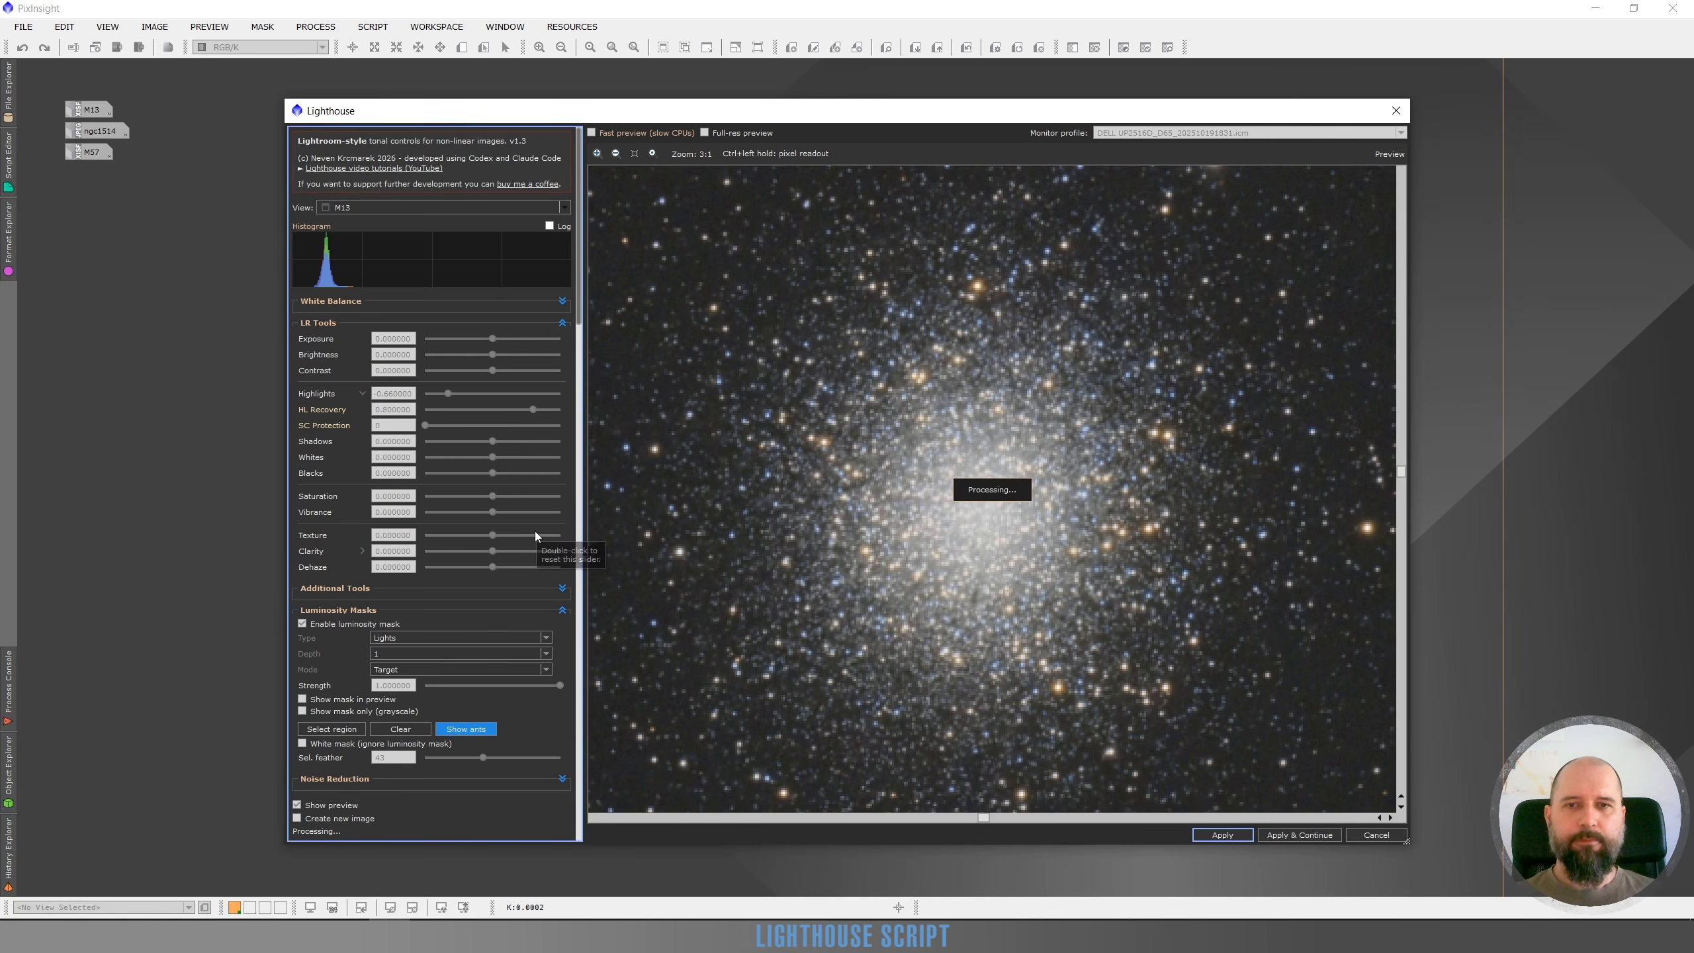
left_click(297, 807)
left_click(297, 807)
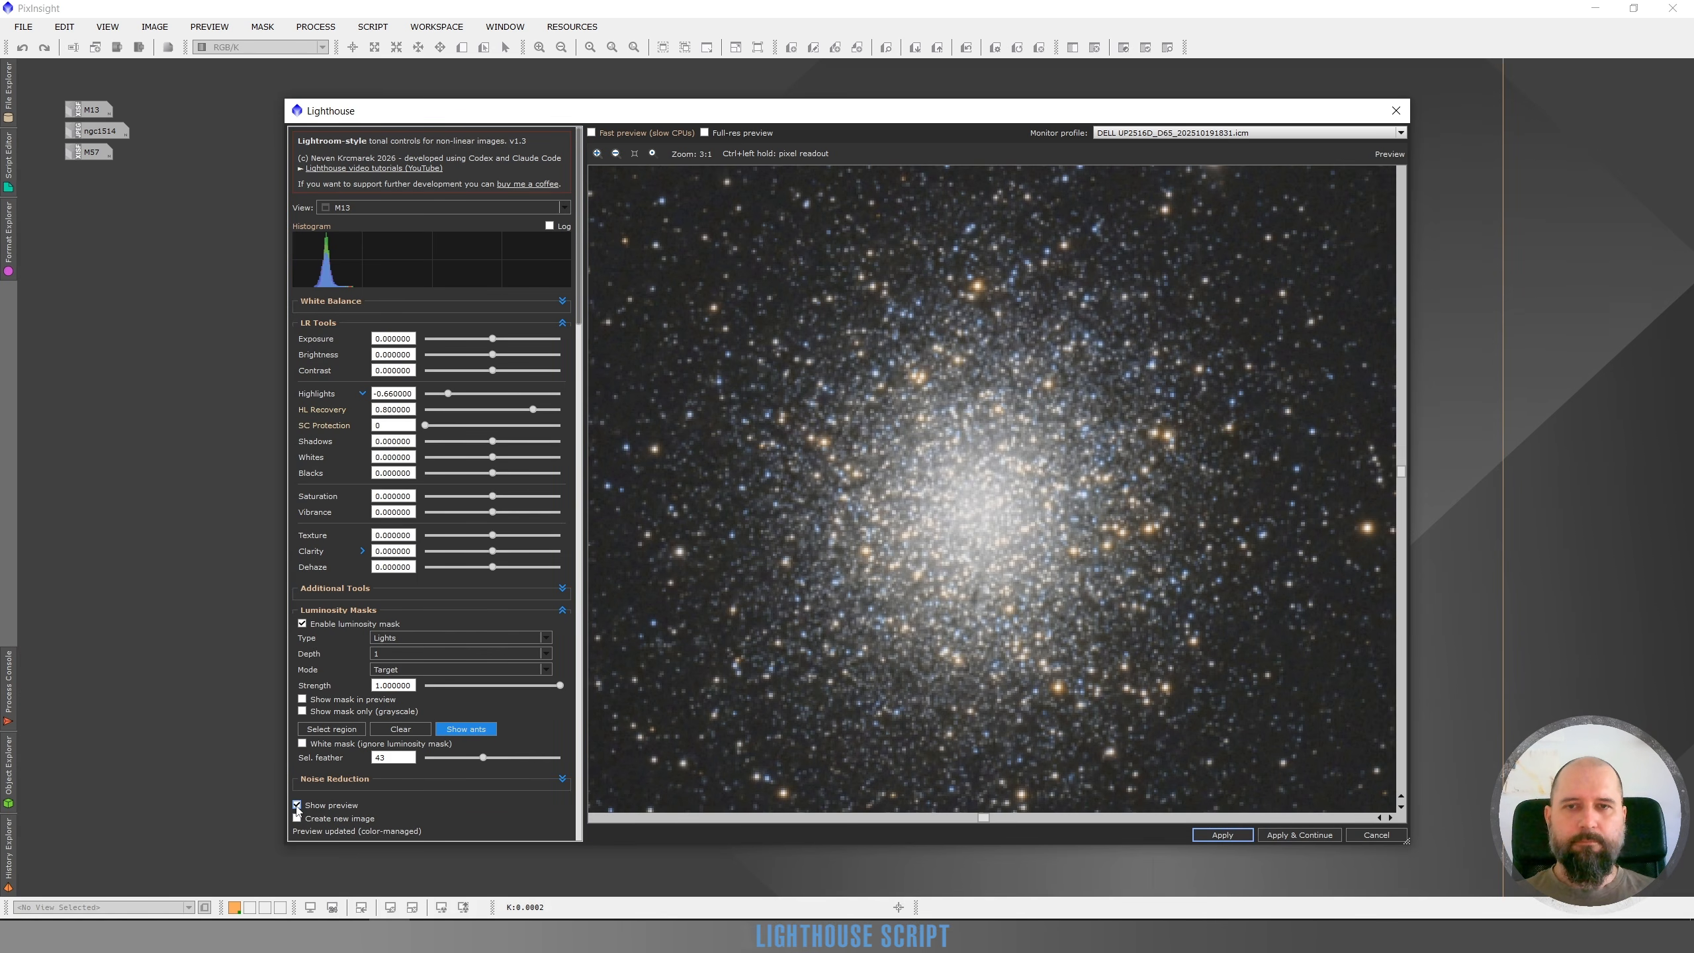
left_click(297, 806)
left_click(297, 806)
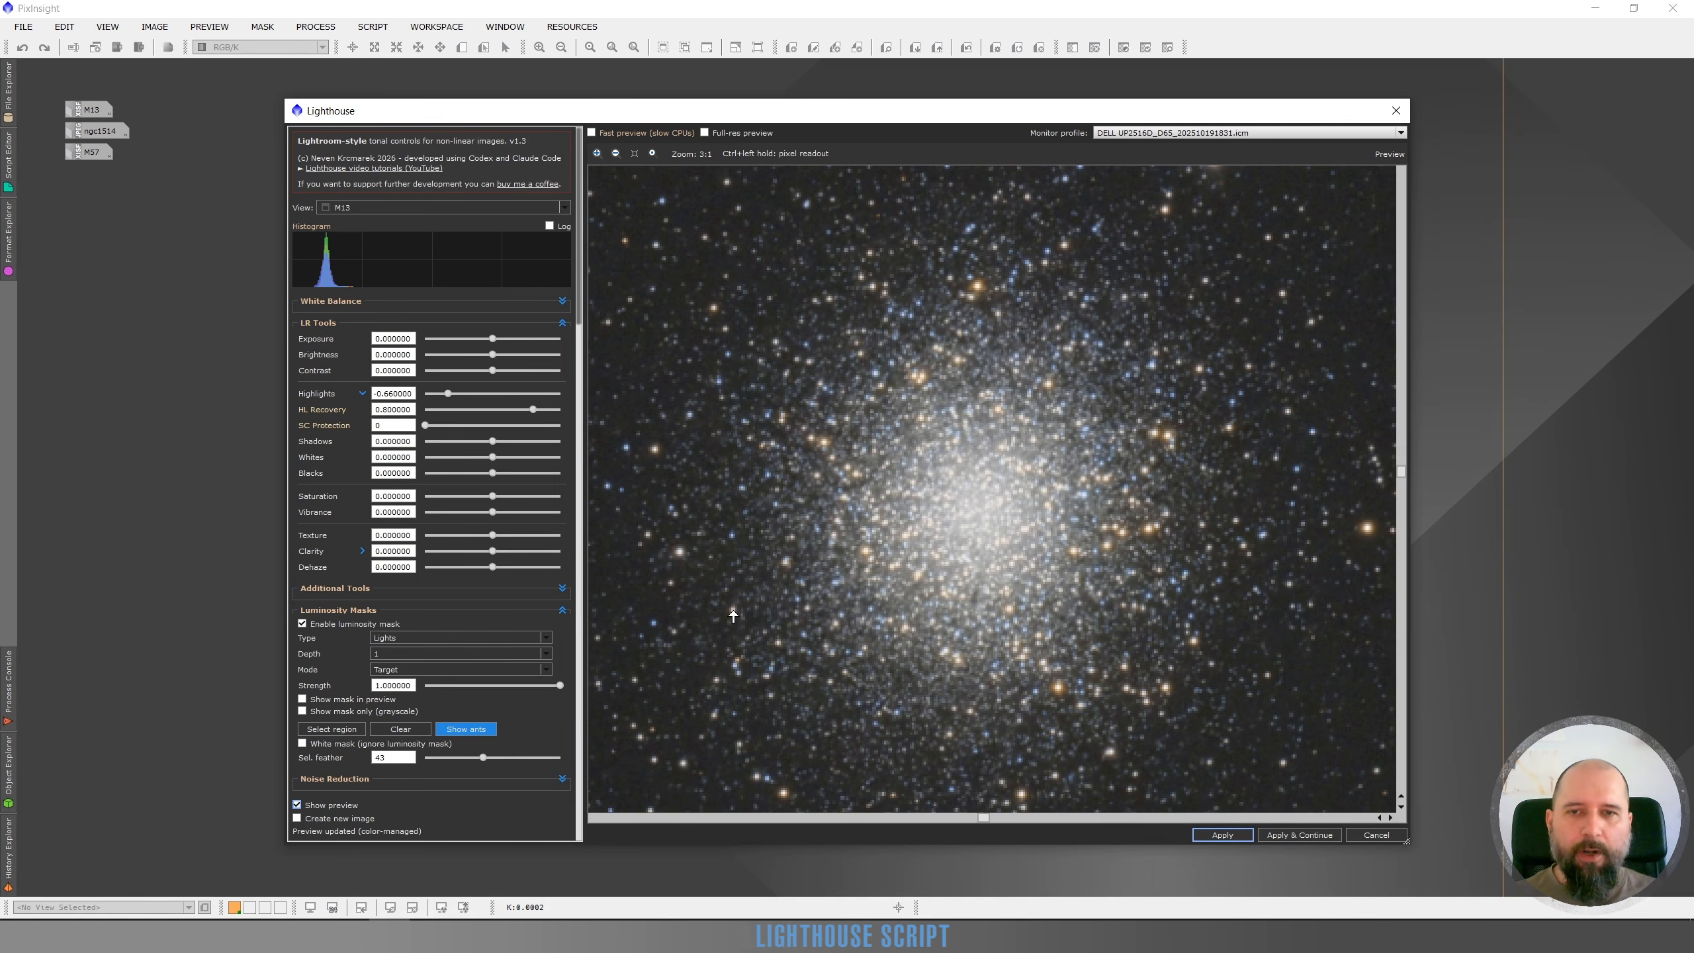
Inspect the cluster core and surrounding star field at several zoom levels
scroll(789, 586, "down", 2)
scroll(789, 585, "down", 1)
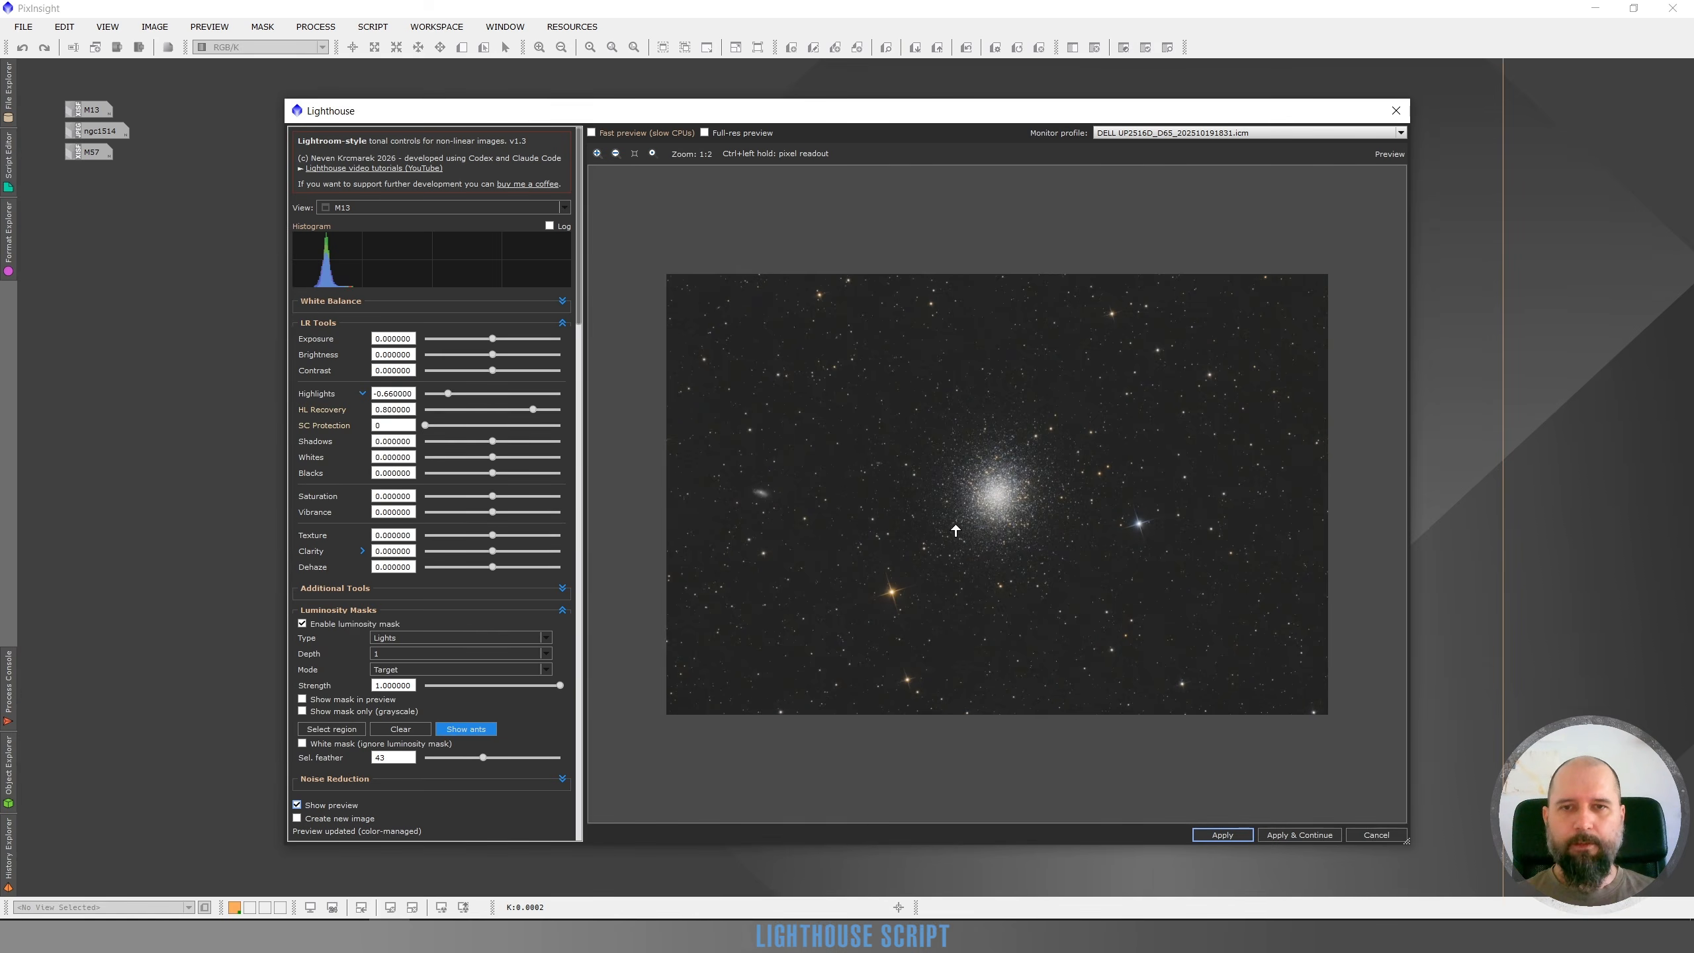
scroll(955, 530, "up", 1)
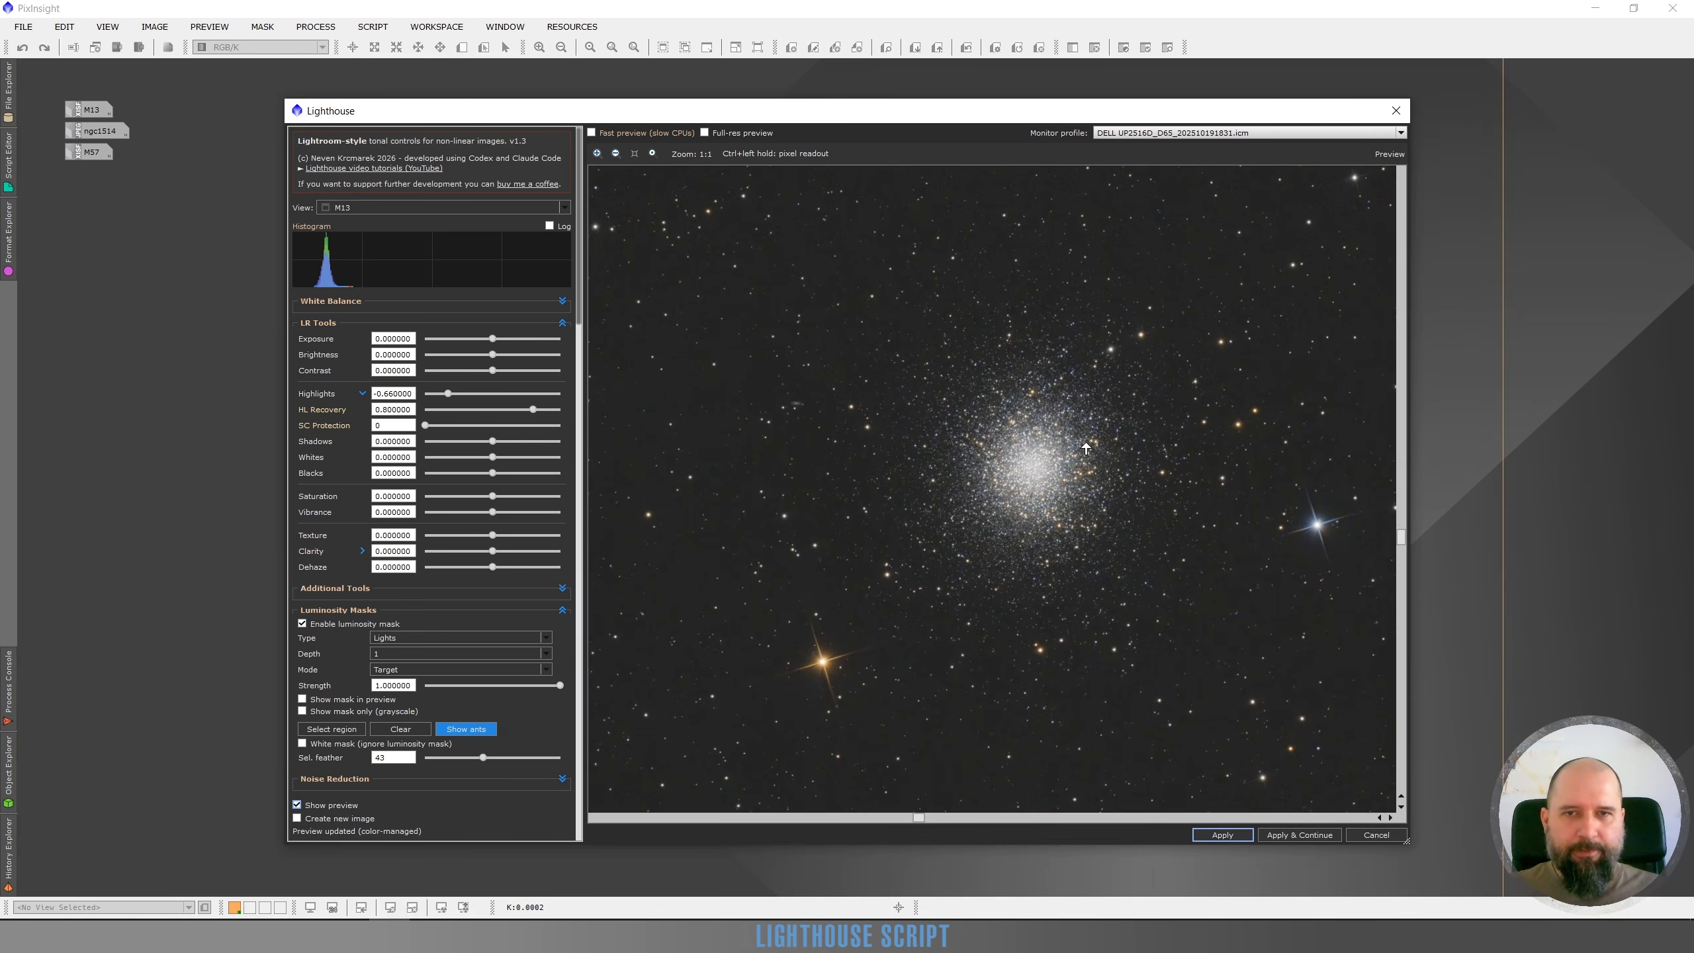
scroll(1055, 462, "up", 1)
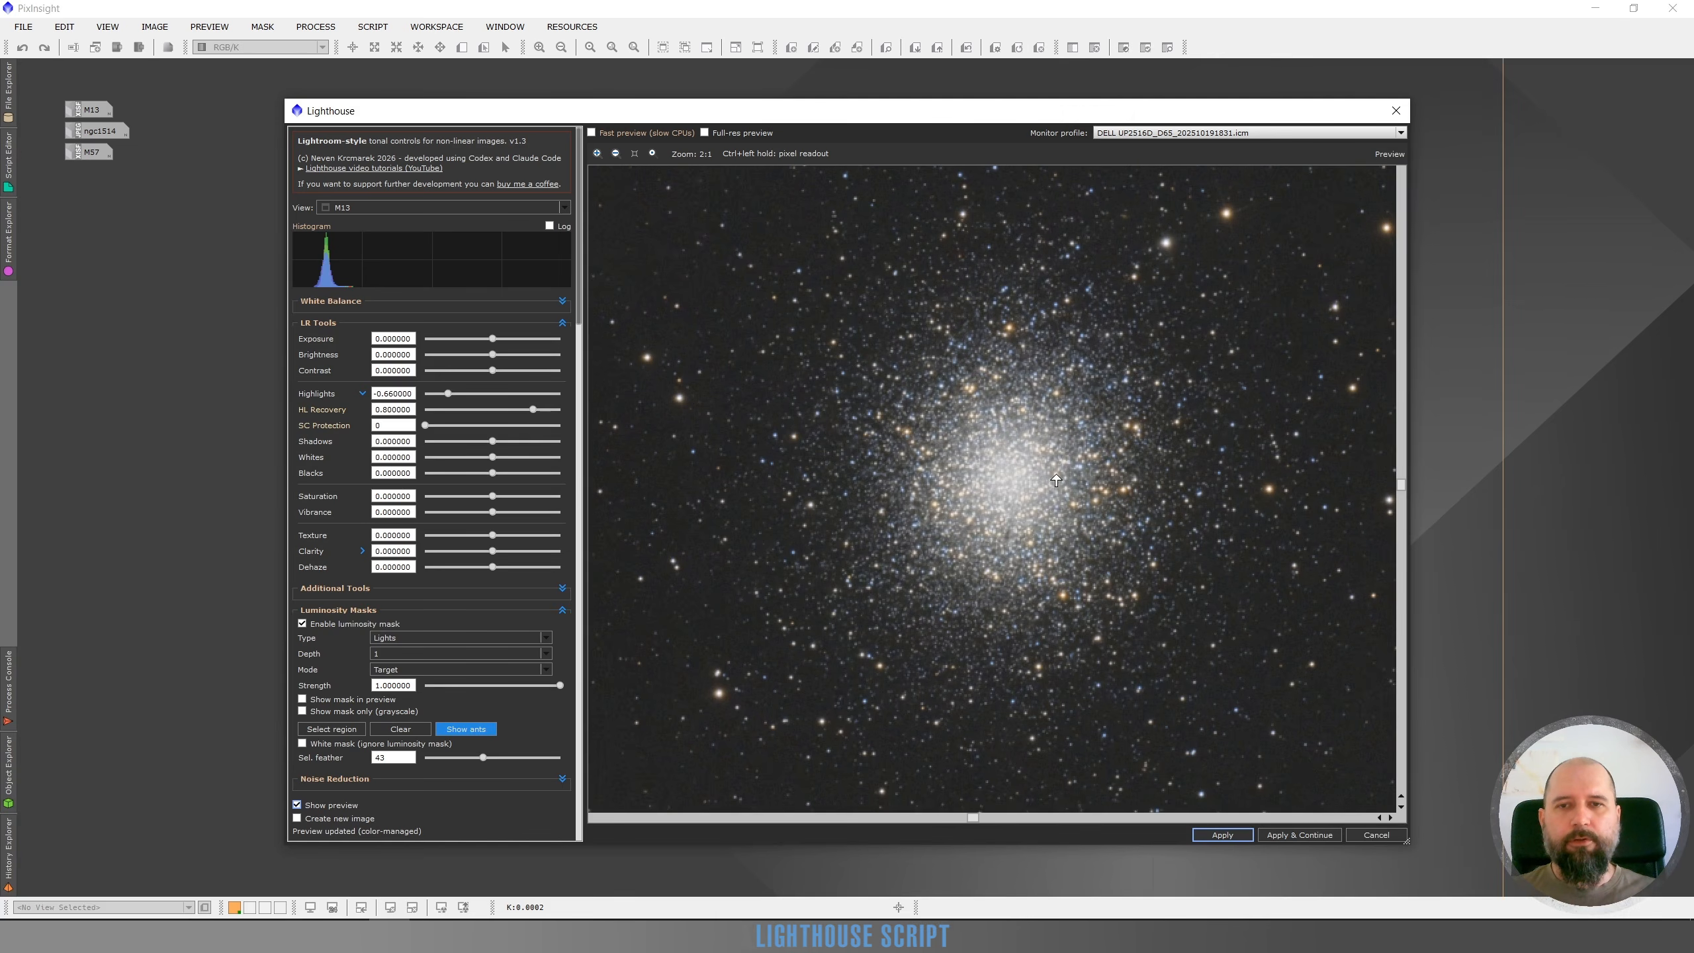
scroll(1036, 486, "up", 1)
scroll(947, 481, "up", 1)
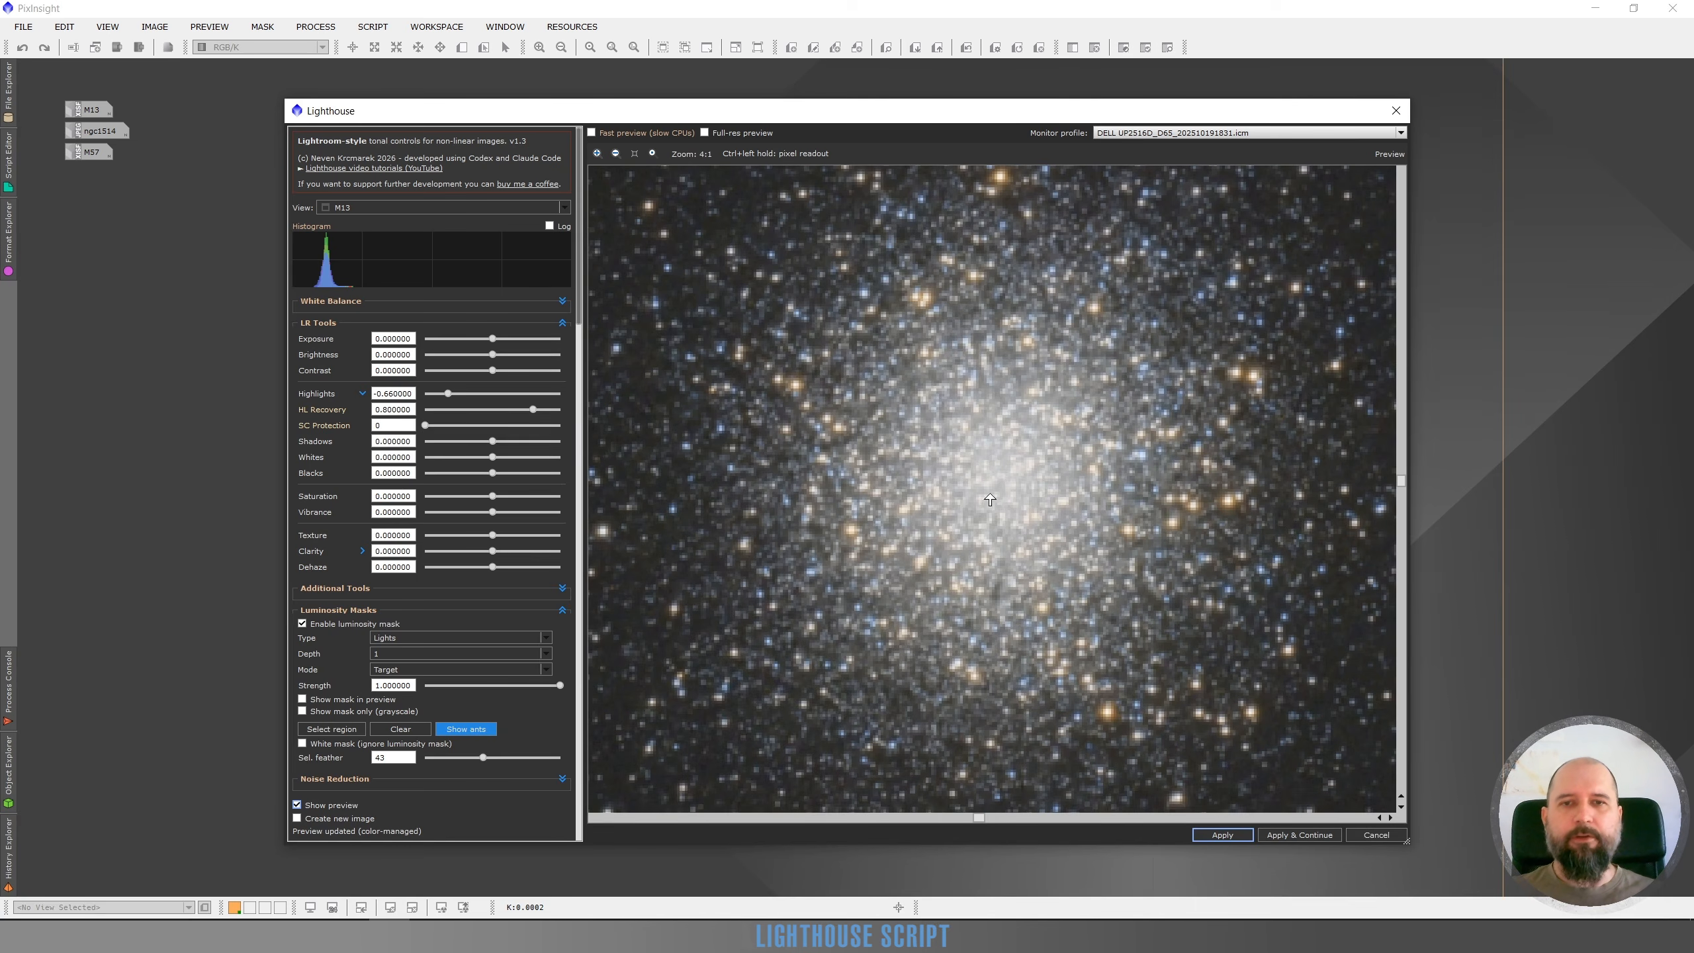
scroll(988, 494, "down", 1)
scroll(1003, 475, "down", 1)
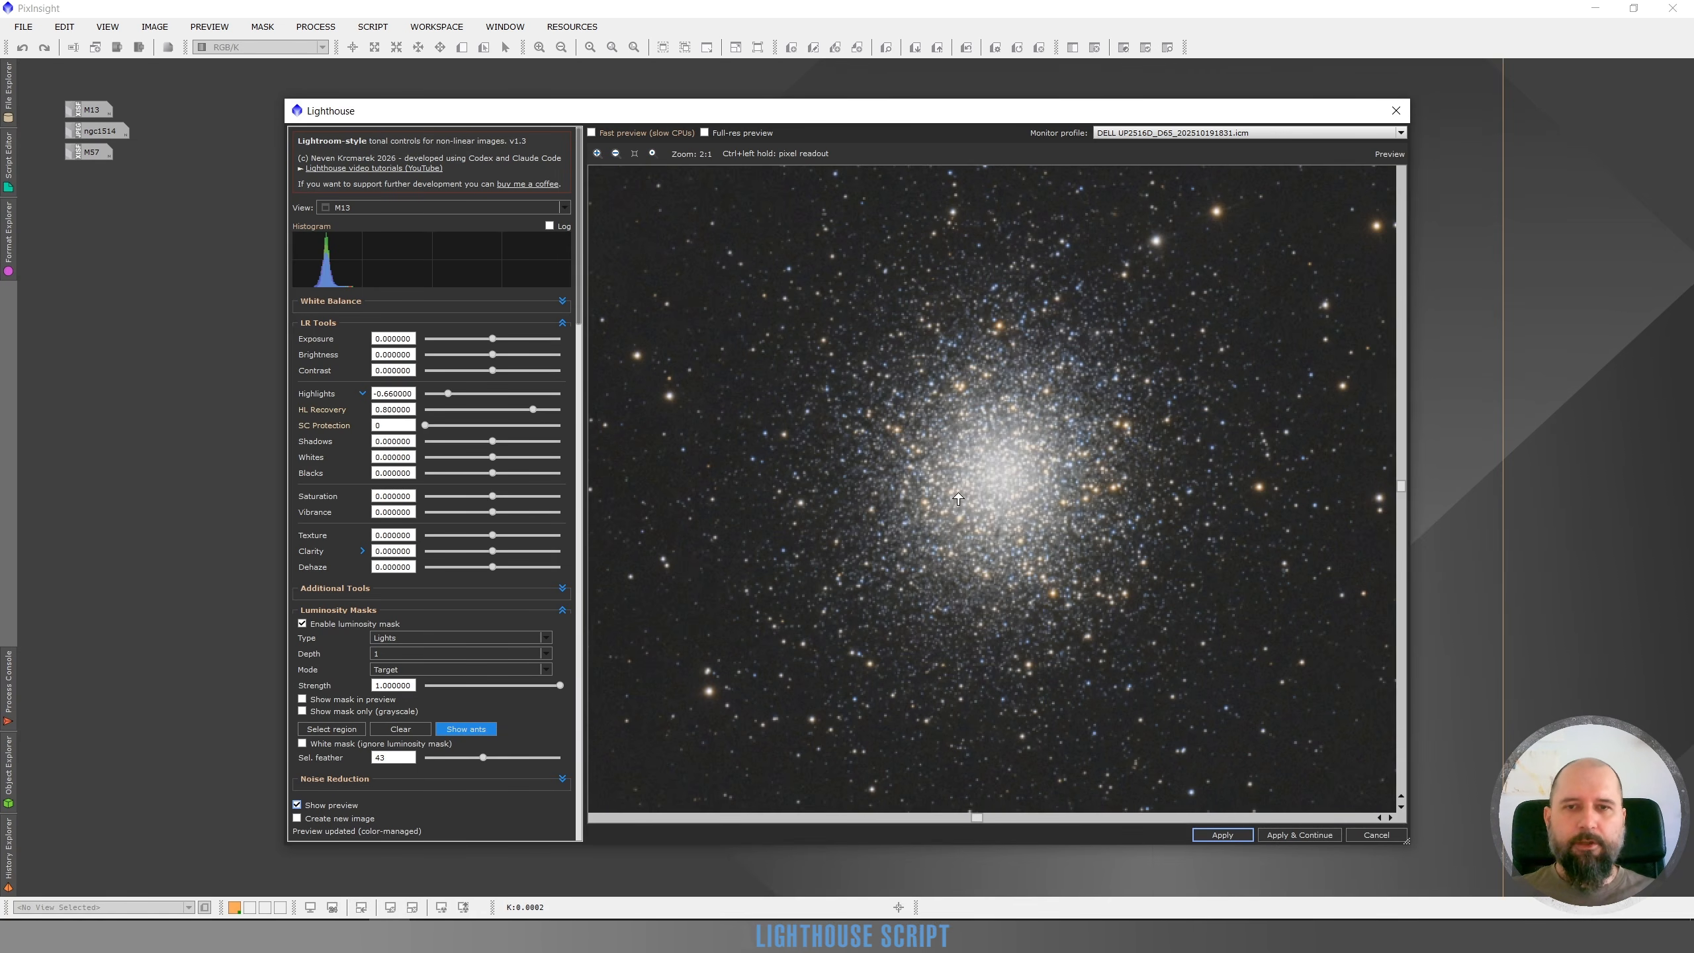
scroll(1003, 474, "up", 1)
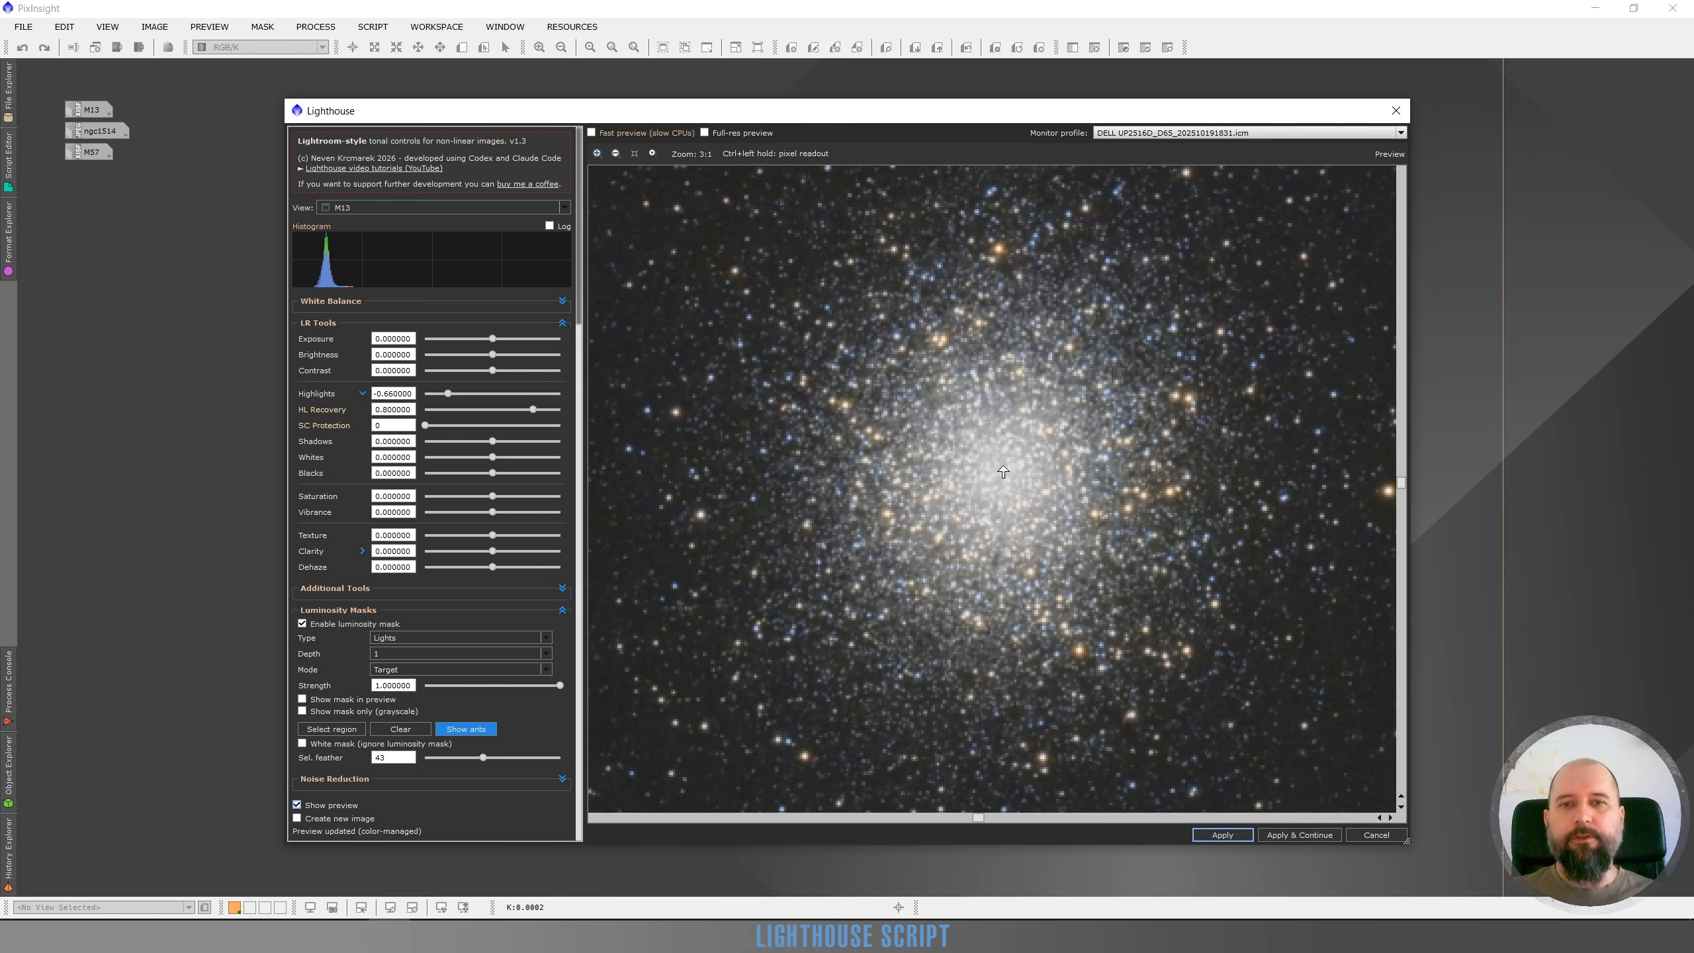
scroll(993, 474, "down", 2)
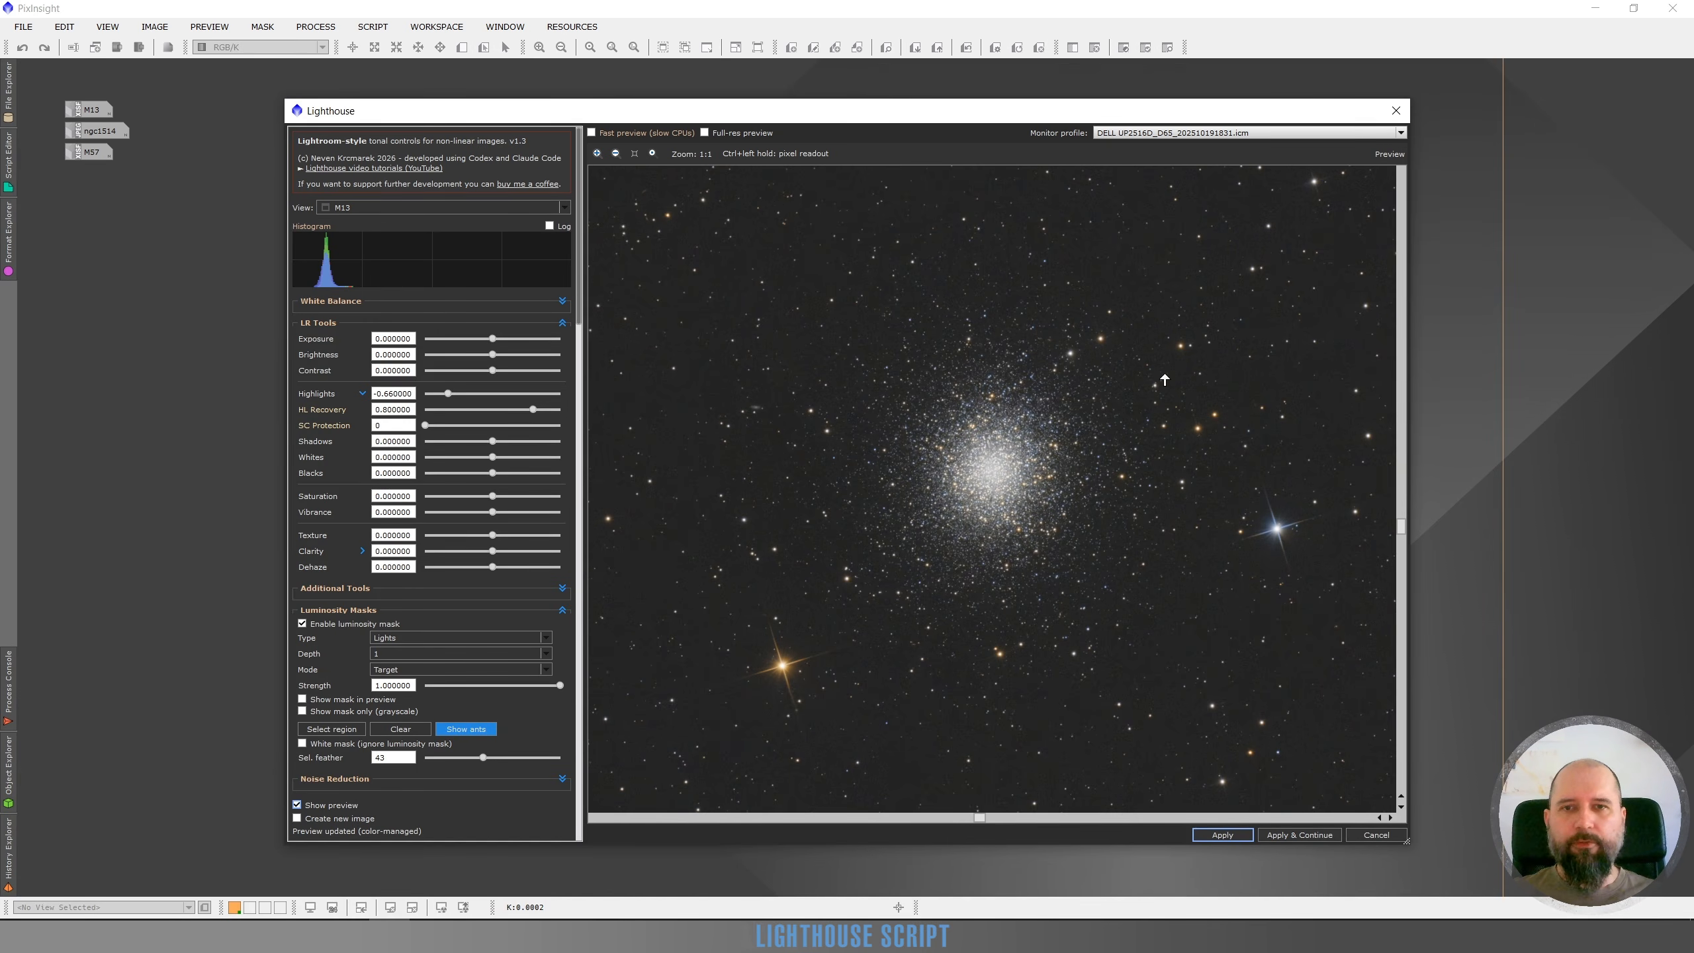
scroll(1008, 482, "up", 2)
scroll(927, 471, "down", 2)
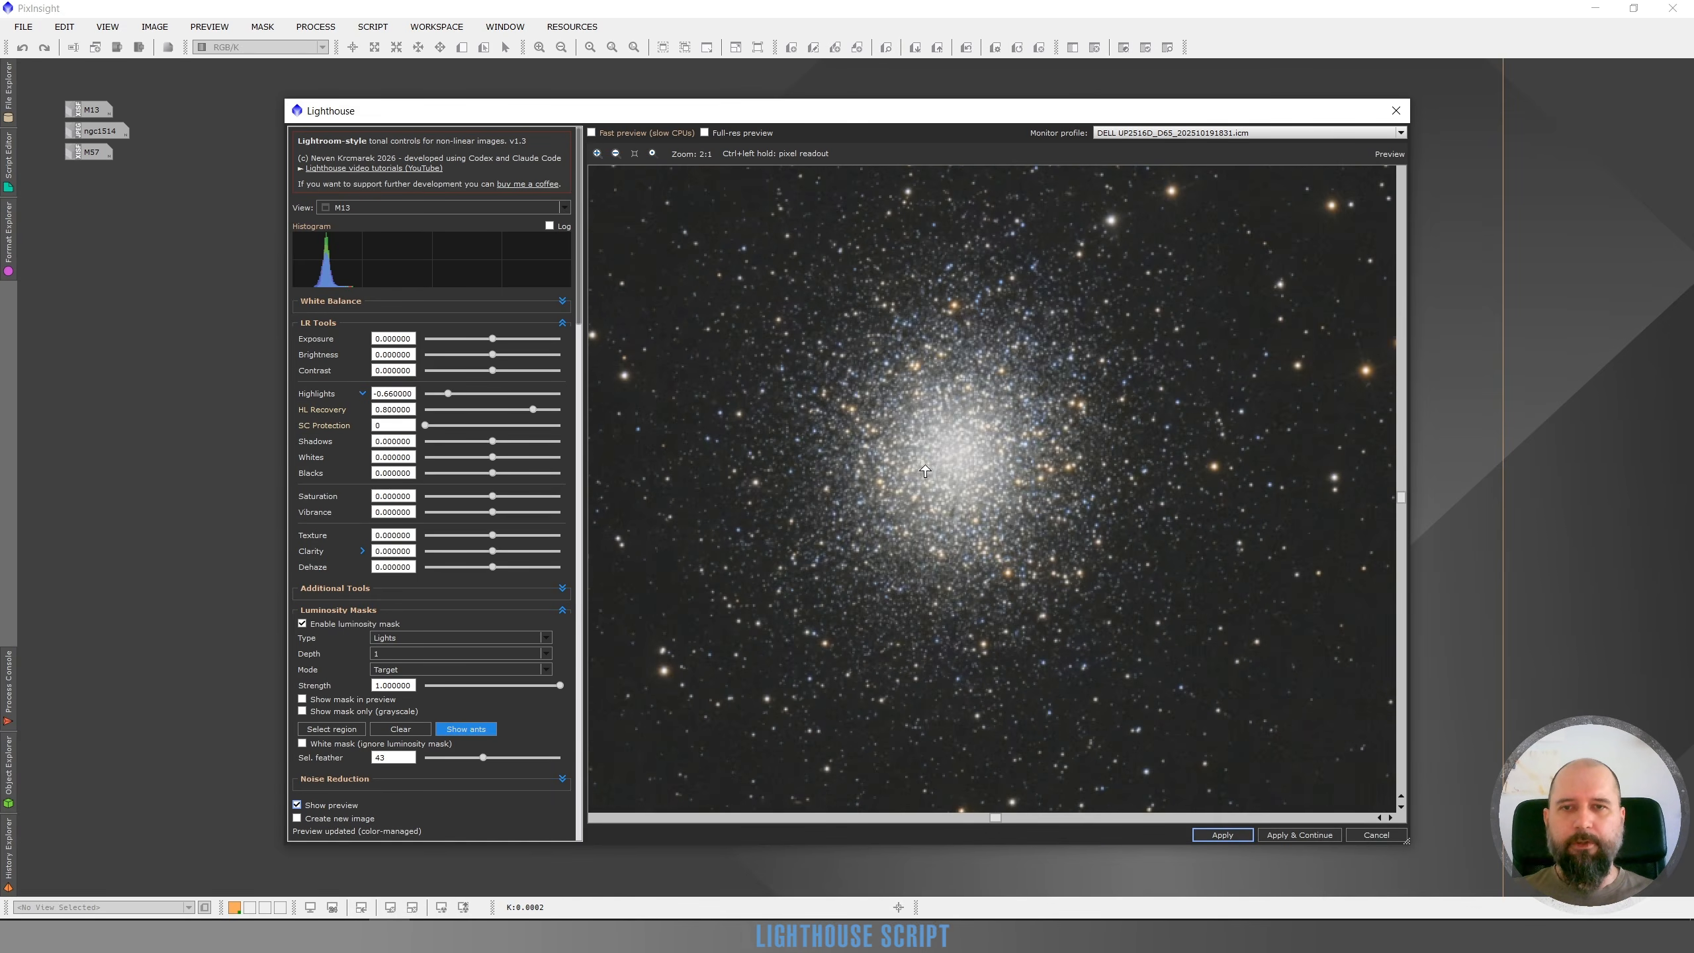
Toggle the preview repeatedly to compare the original and adjusted cluster across the field
left_click(298, 805)
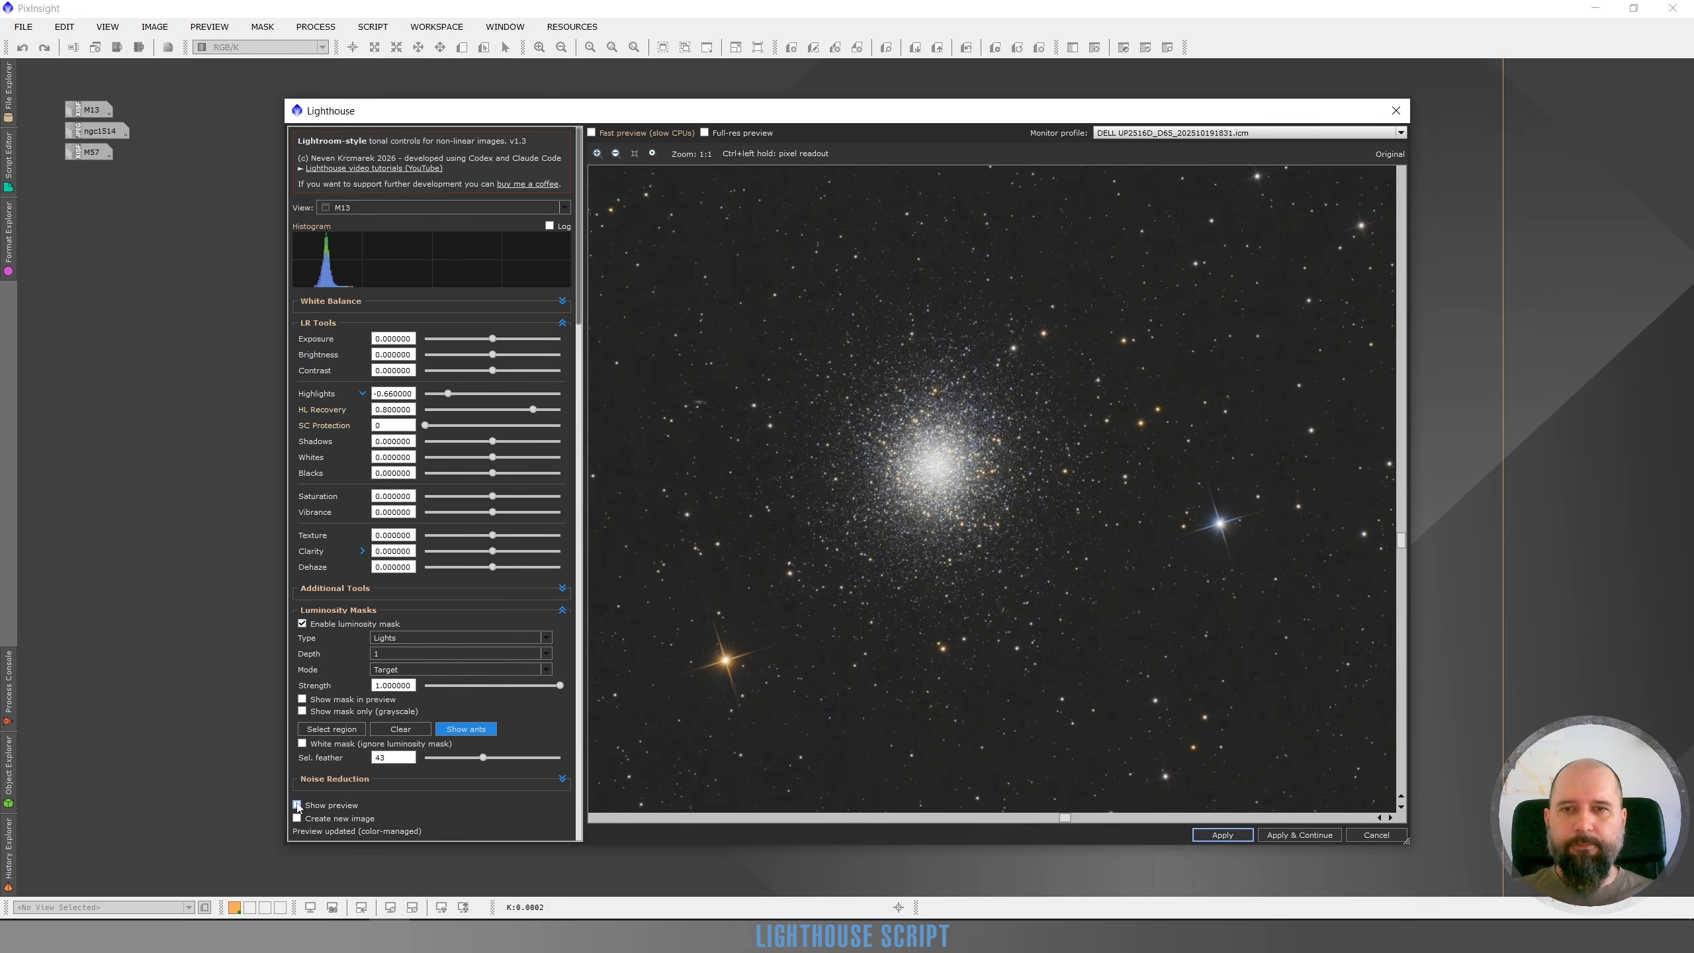
left_click(298, 805)
left_click(298, 805)
left_click(298, 805)
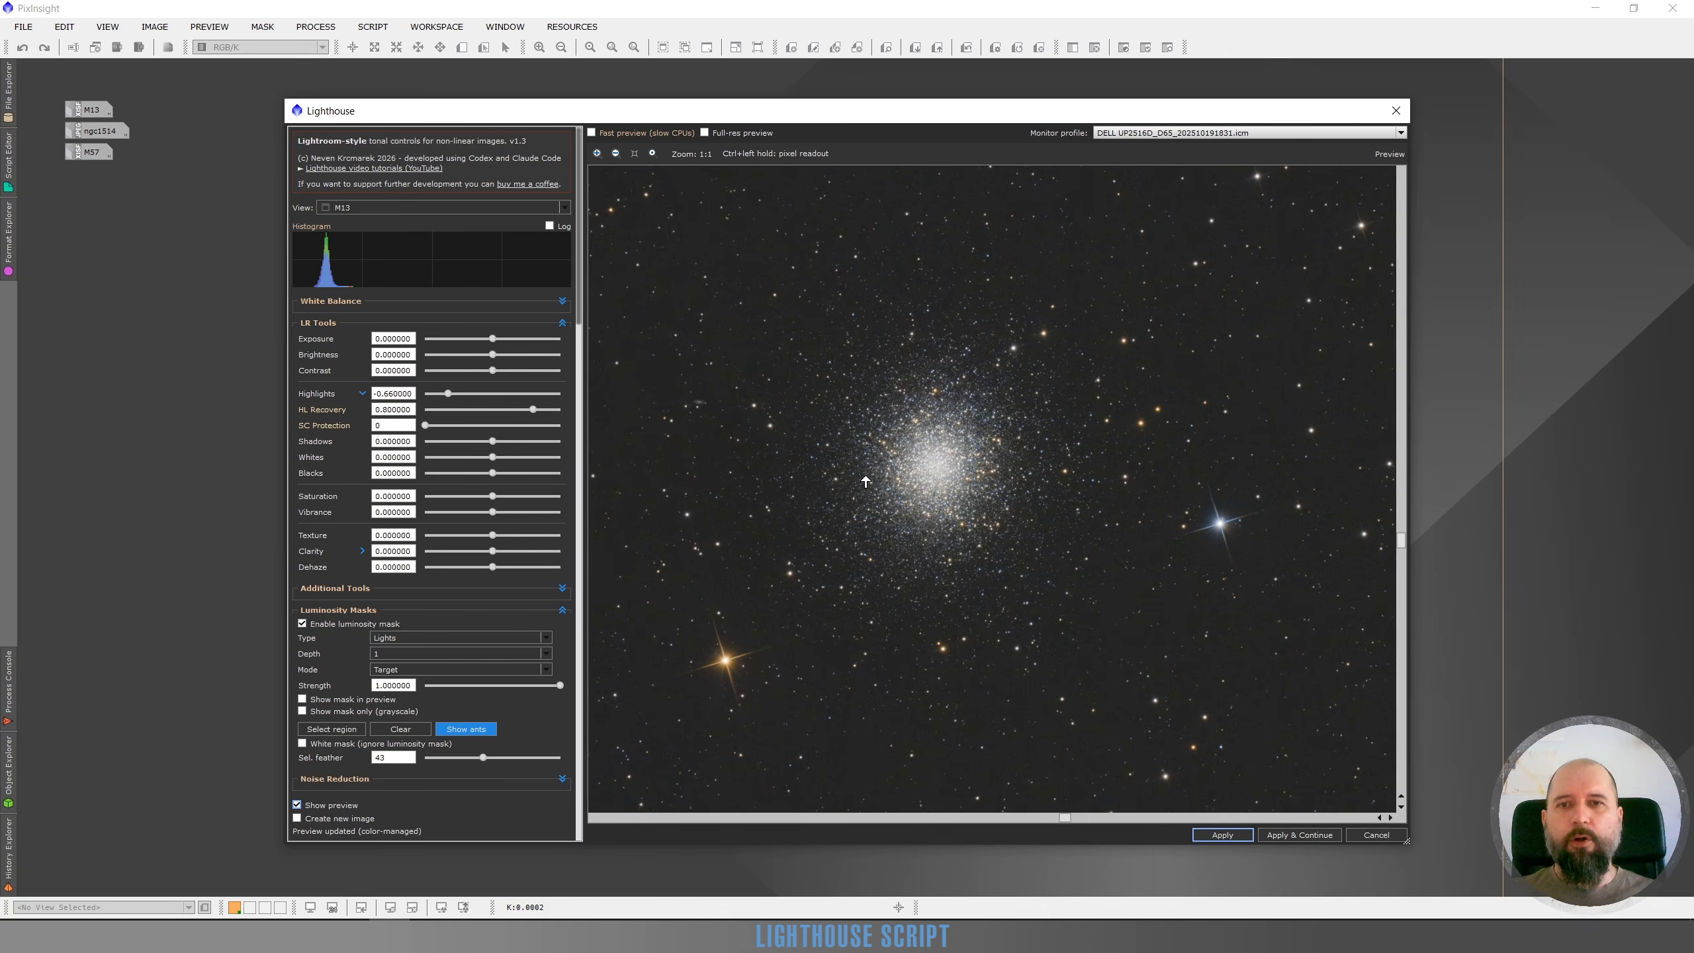
left_click_drag(1024, 462, 1104, 462)
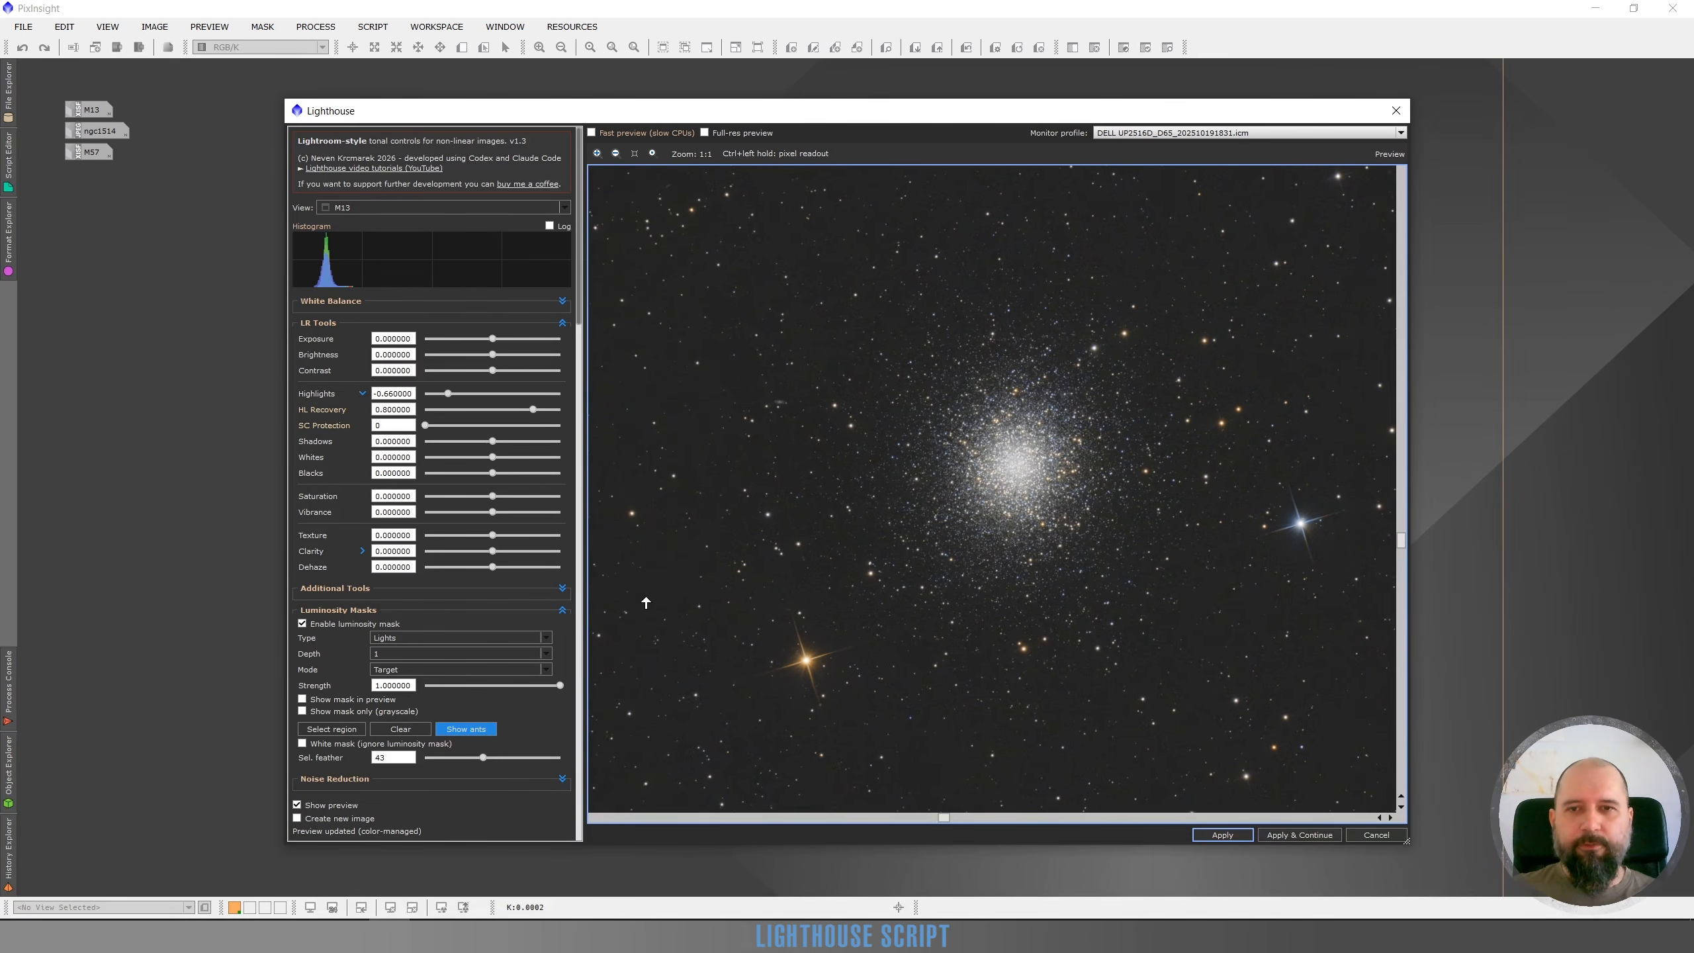
left_click(298, 805)
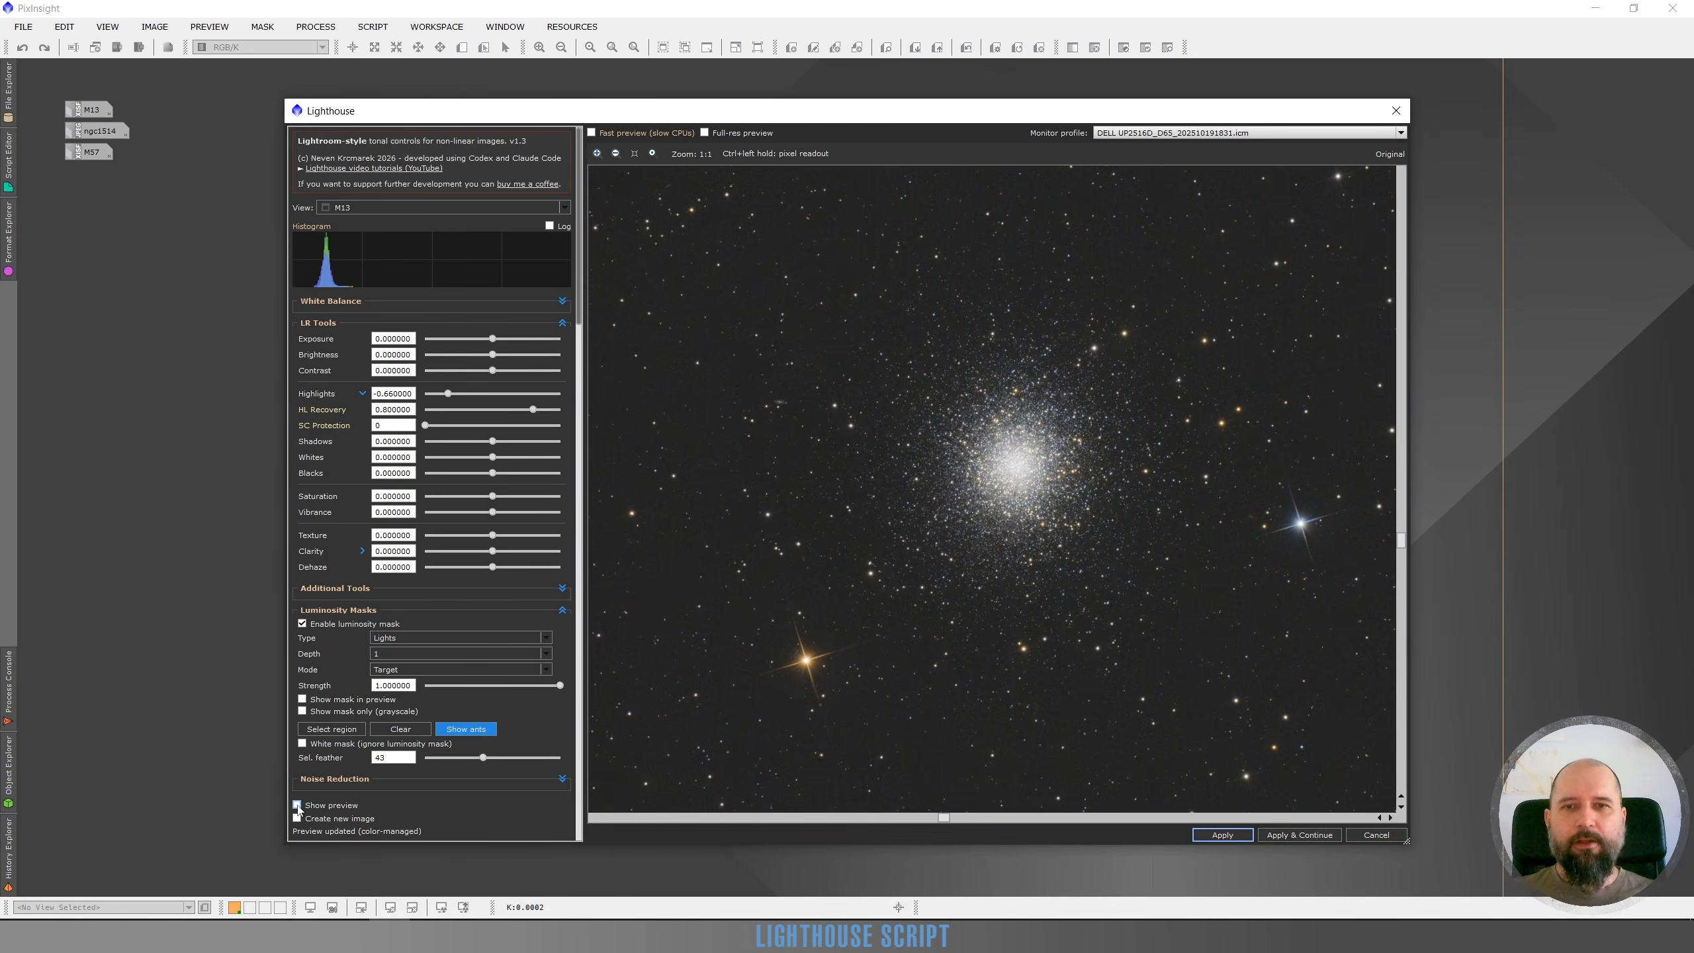
left_click(297, 805)
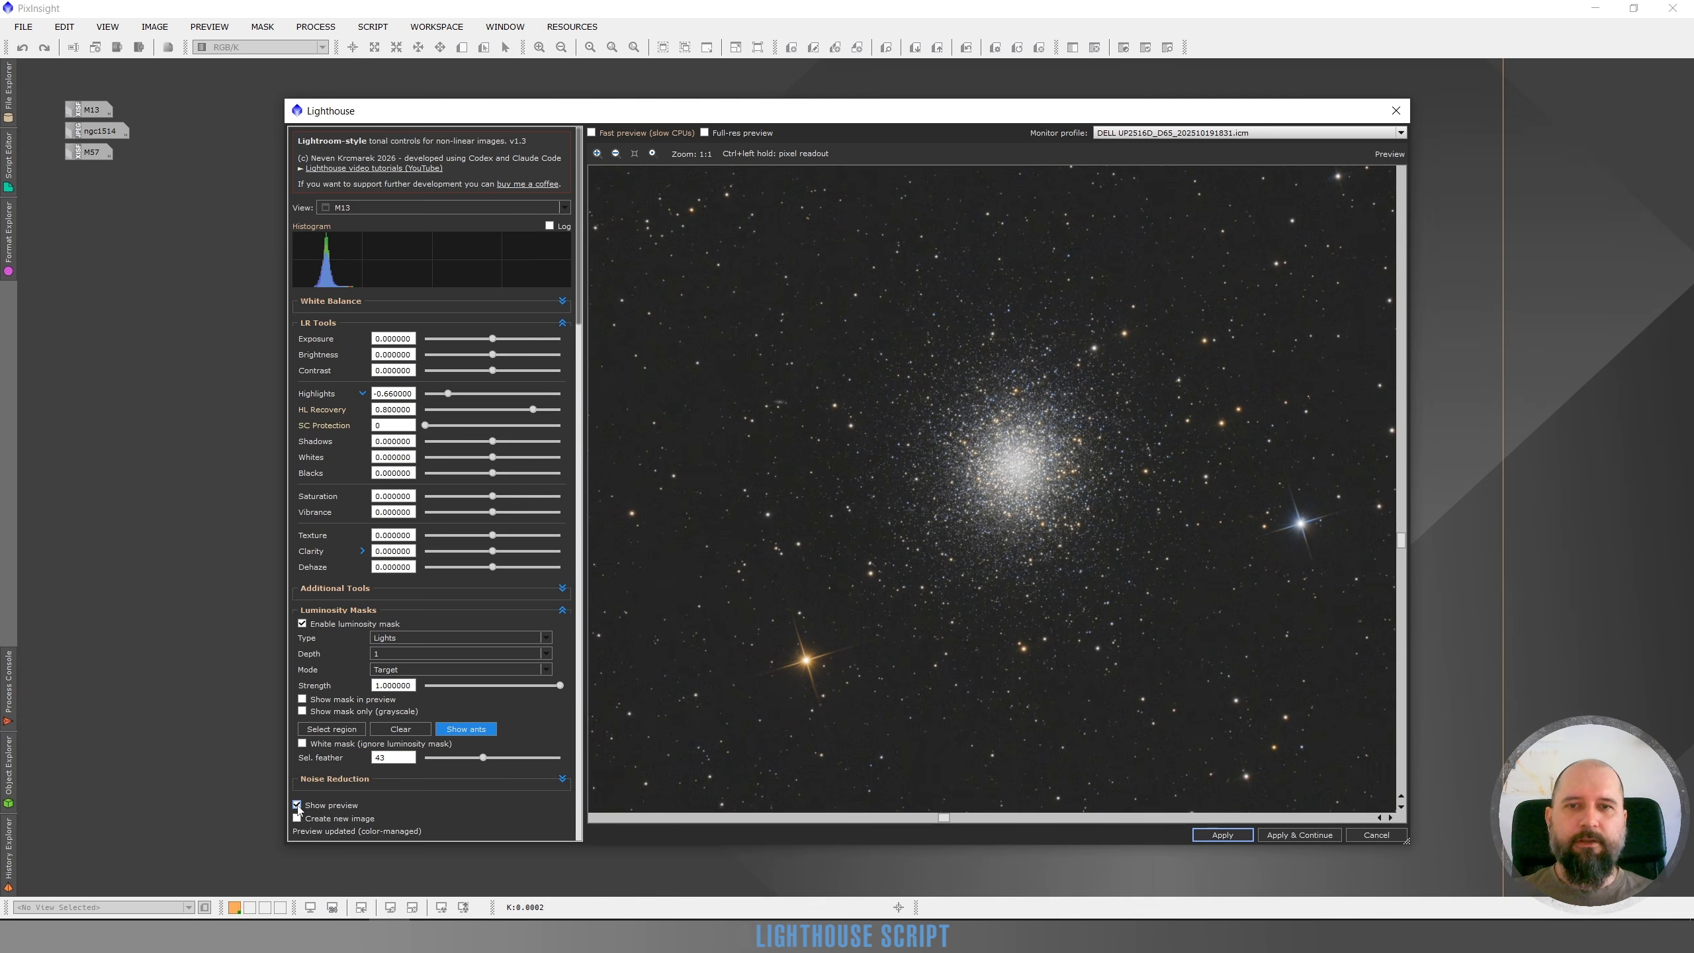
left_click(297, 805)
left_click(298, 805)
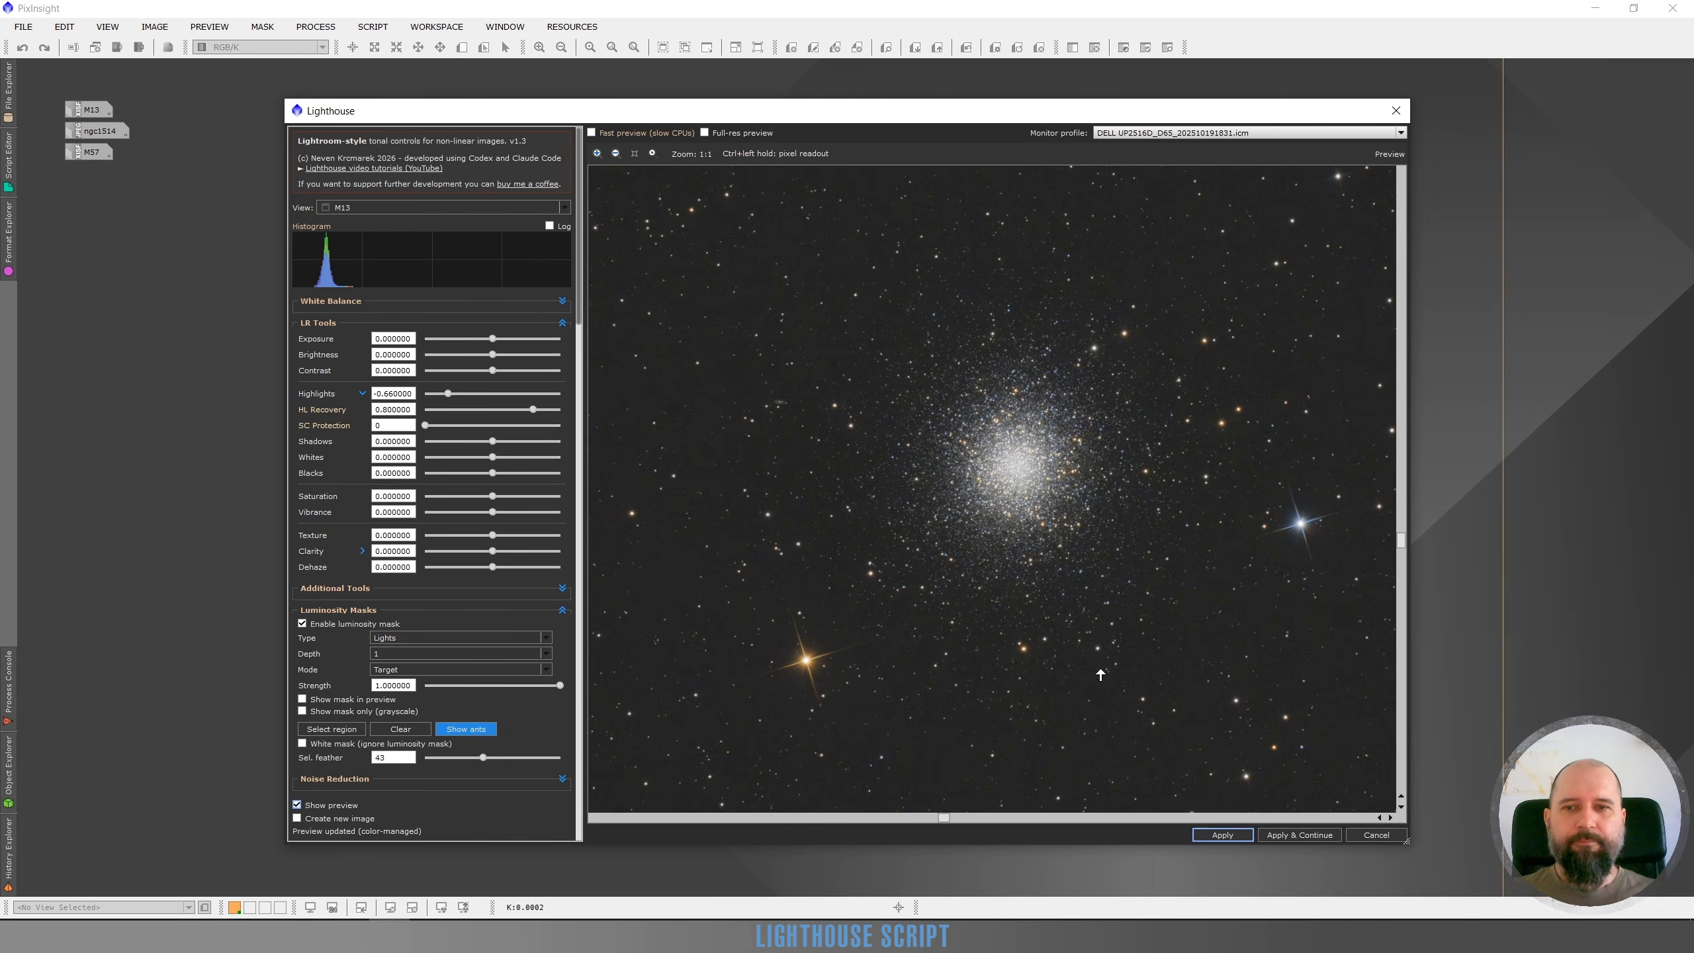
left_click_drag(1070, 551, 1035, 569)
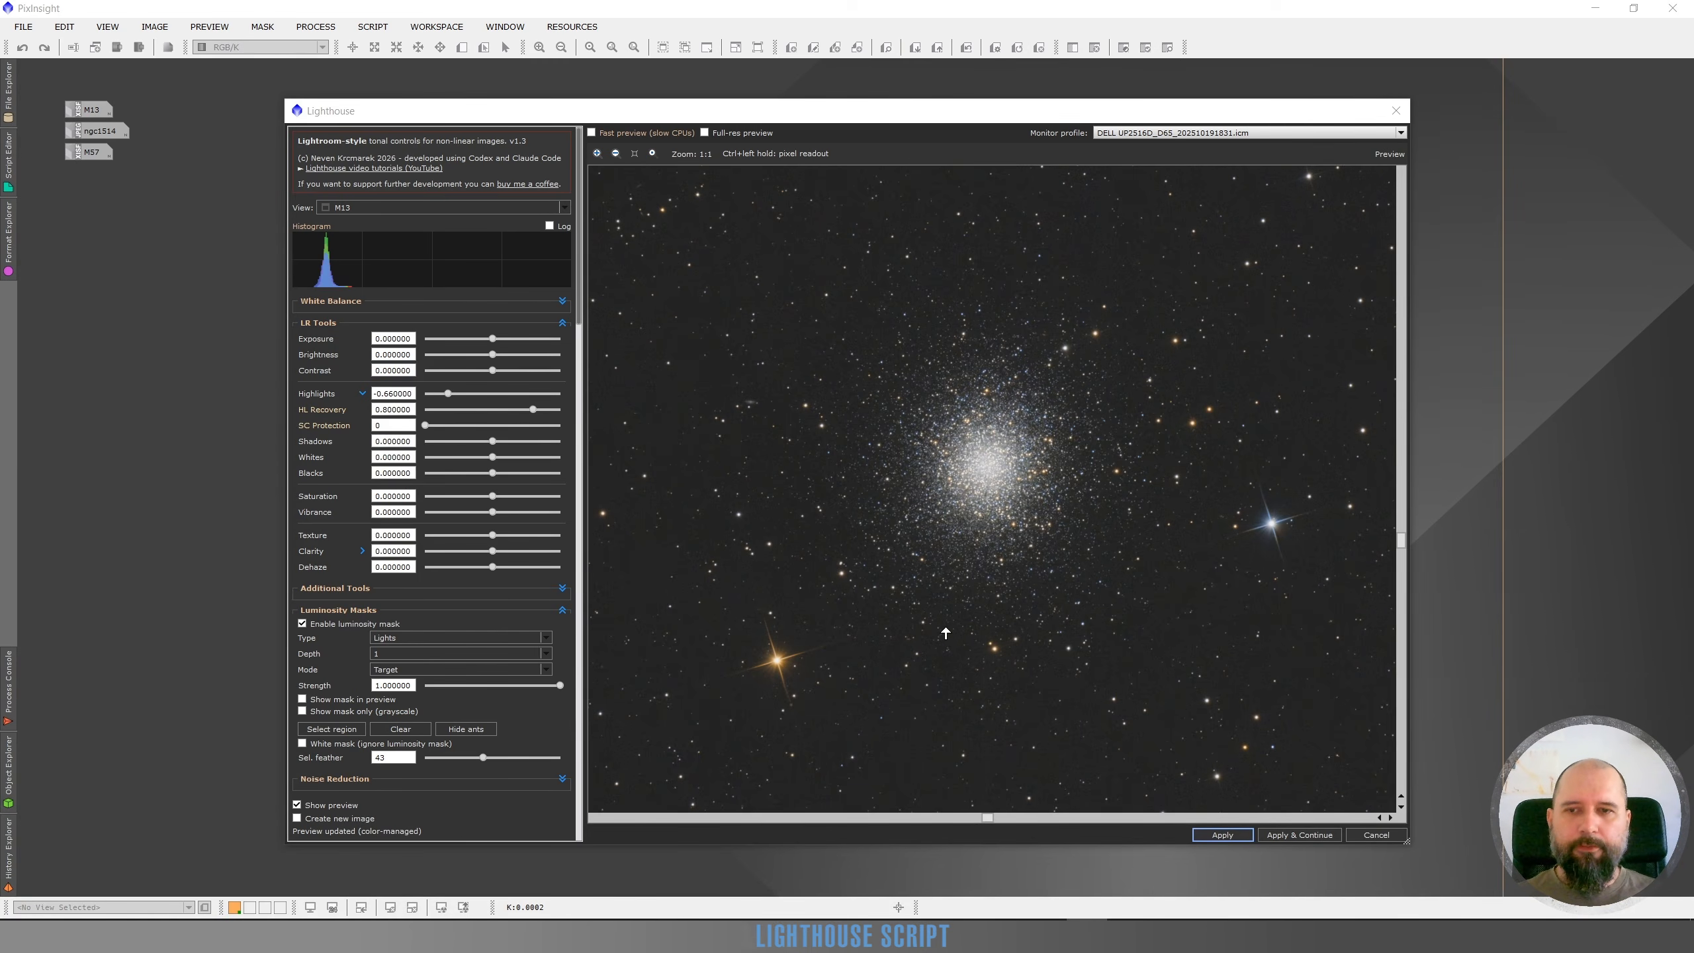
Show the luminosity mask alone in grayscale, then switch back to the colour preview
left_click(302, 710)
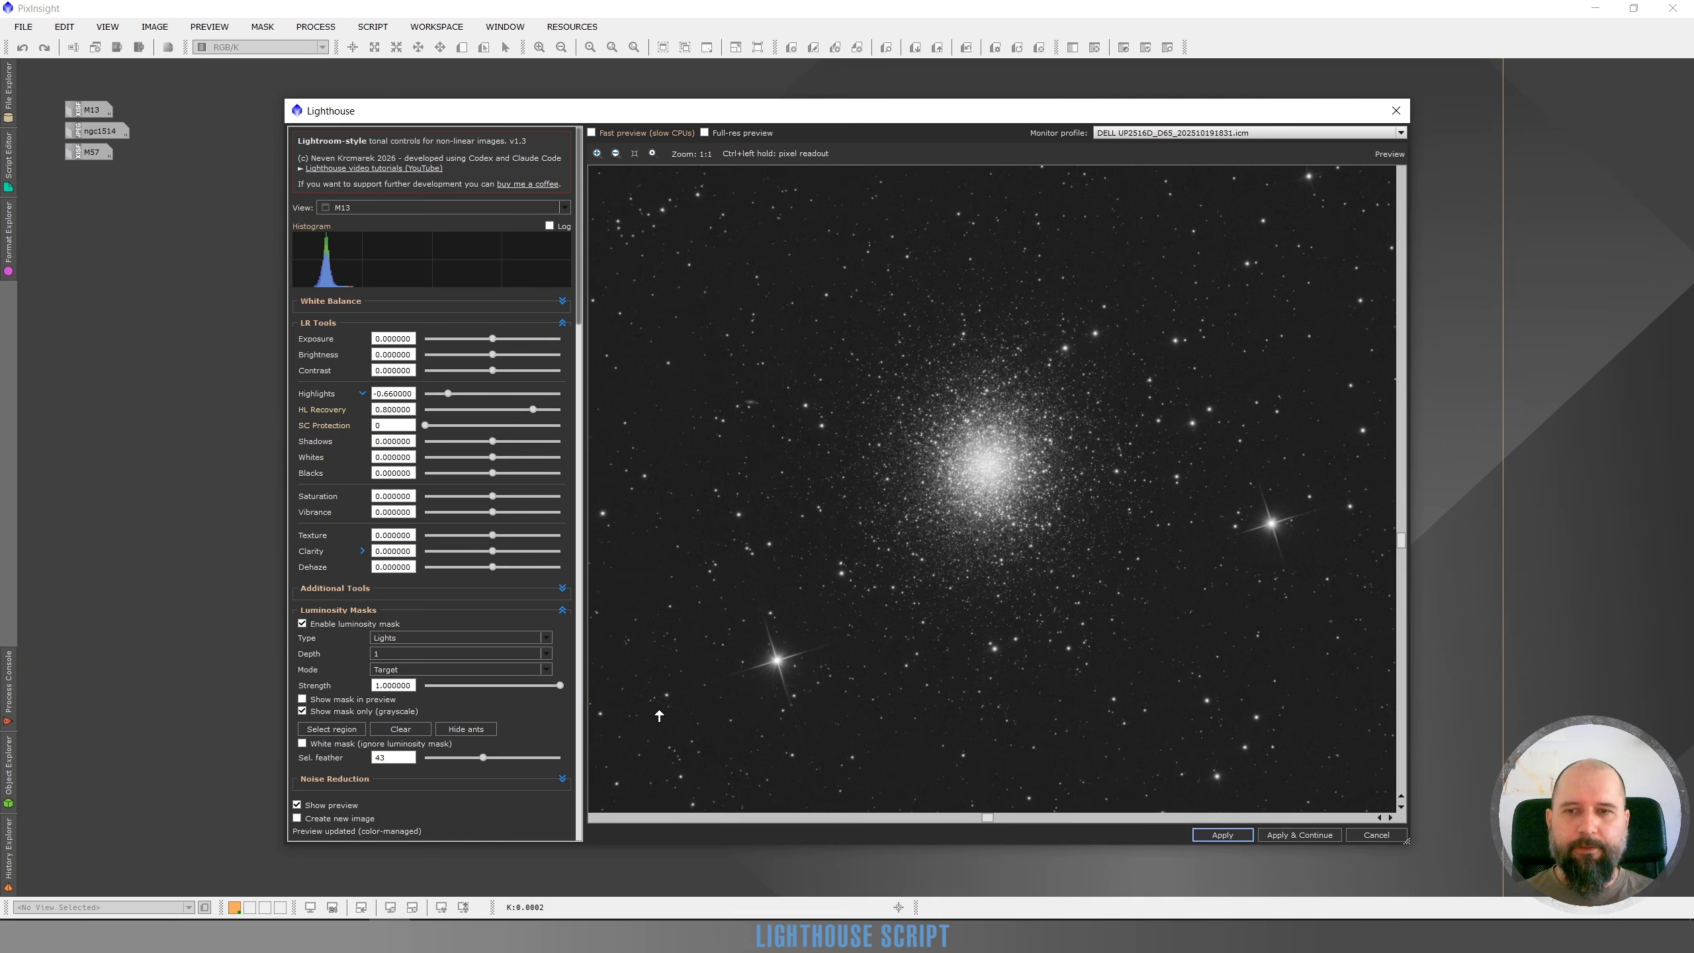
left_click(302, 712)
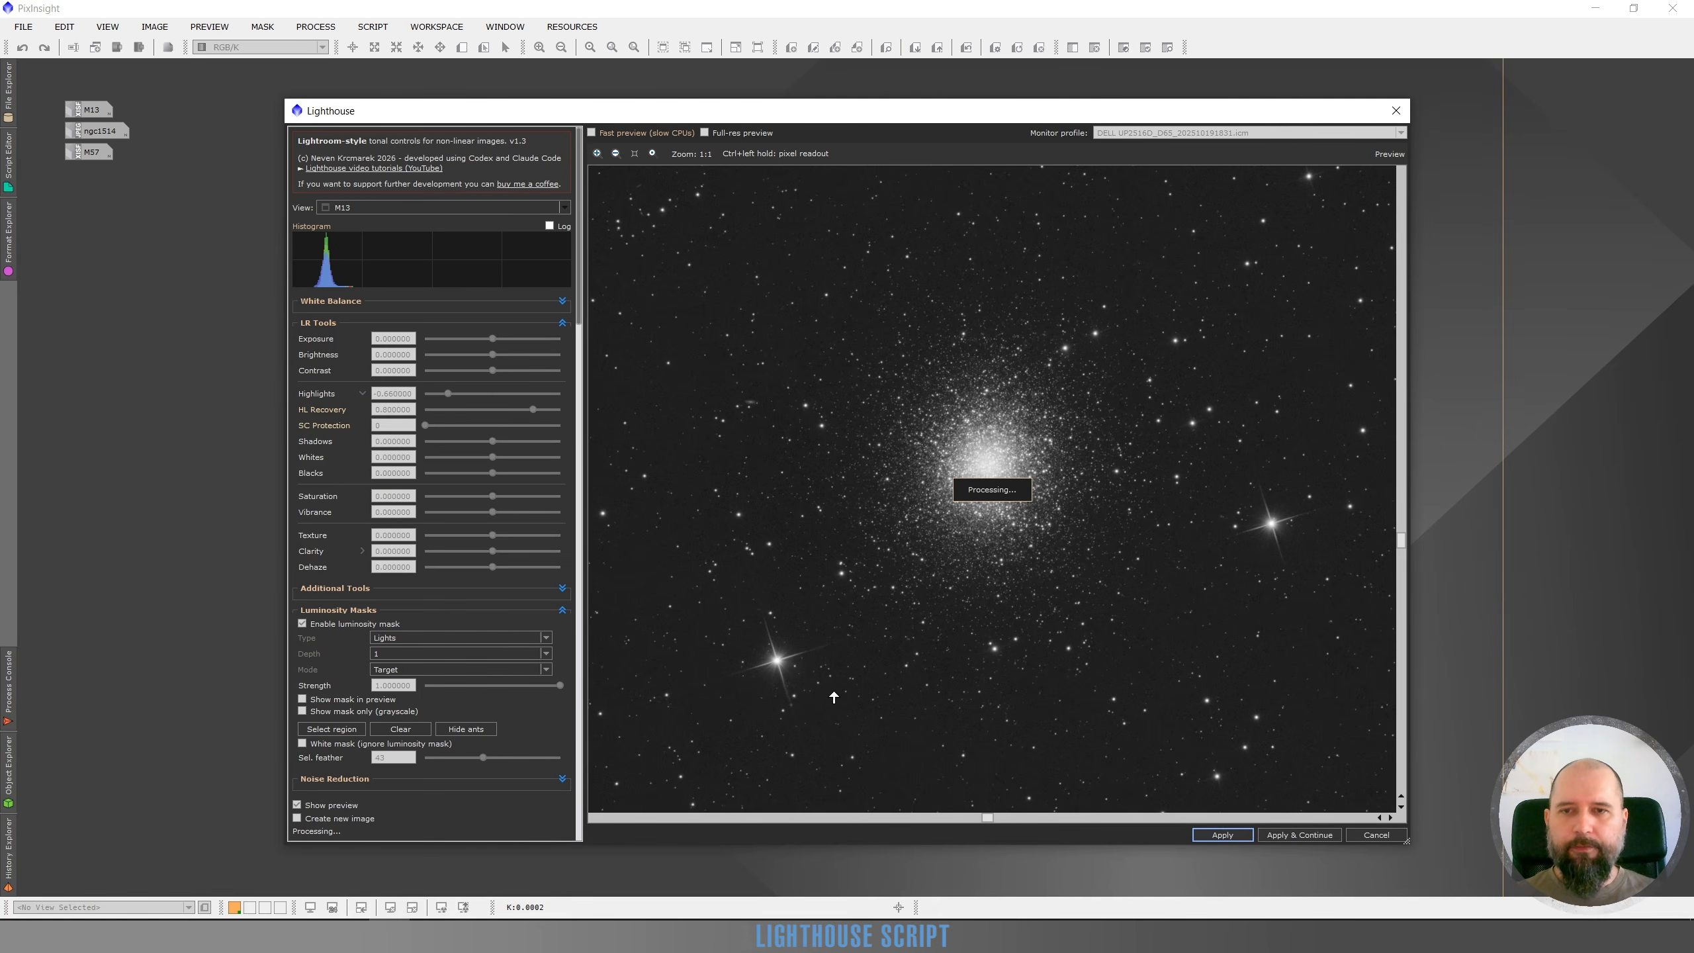
Compare the original and adjusted preview on the bright orange star near the cluster
left_click_drag(835, 698, 1027, 580)
scroll(946, 567, "up", 2)
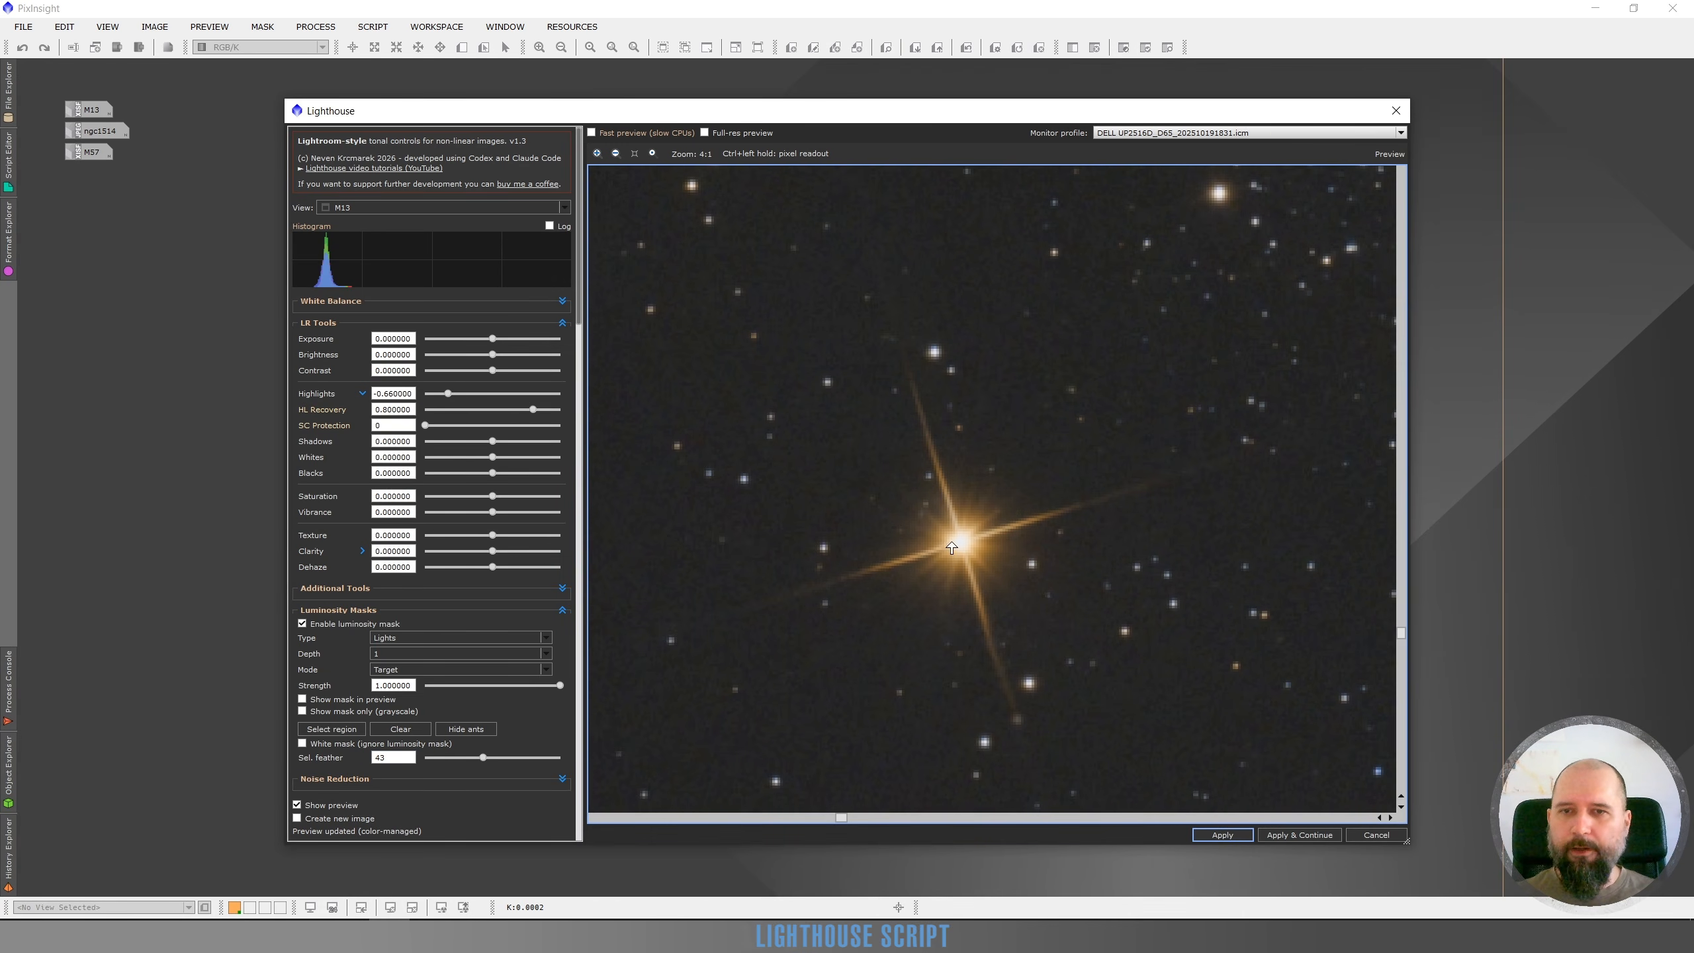
left_click(300, 806)
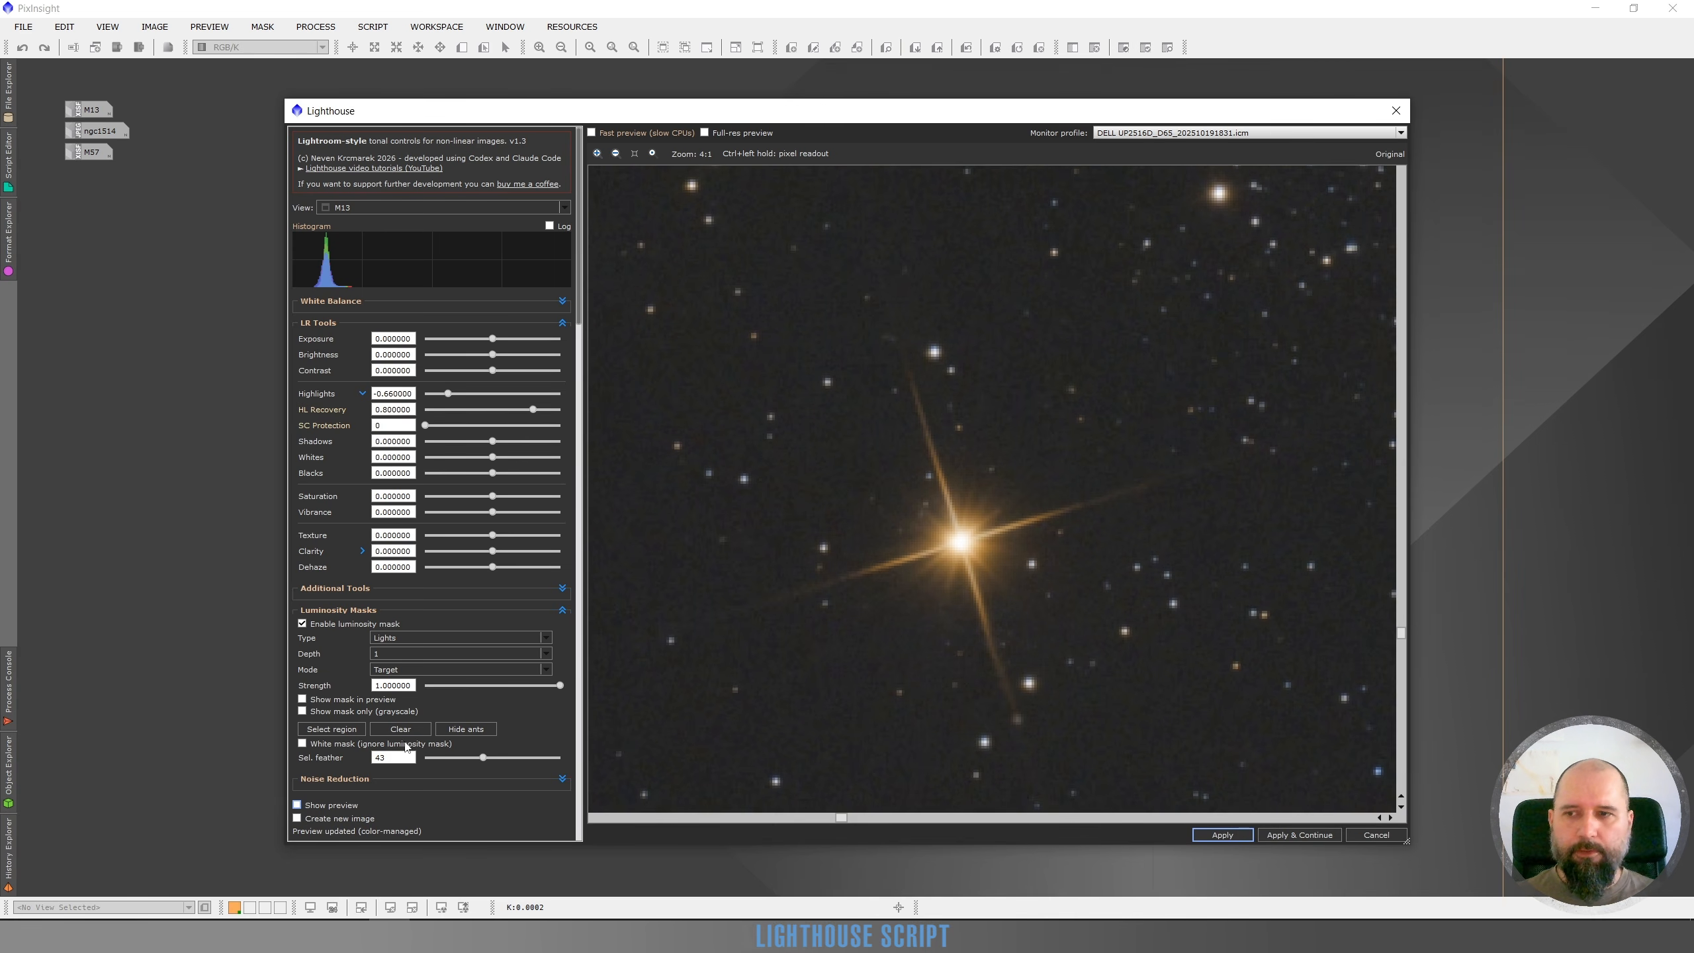
left_click(298, 805)
left_click(298, 805)
left_click(297, 805)
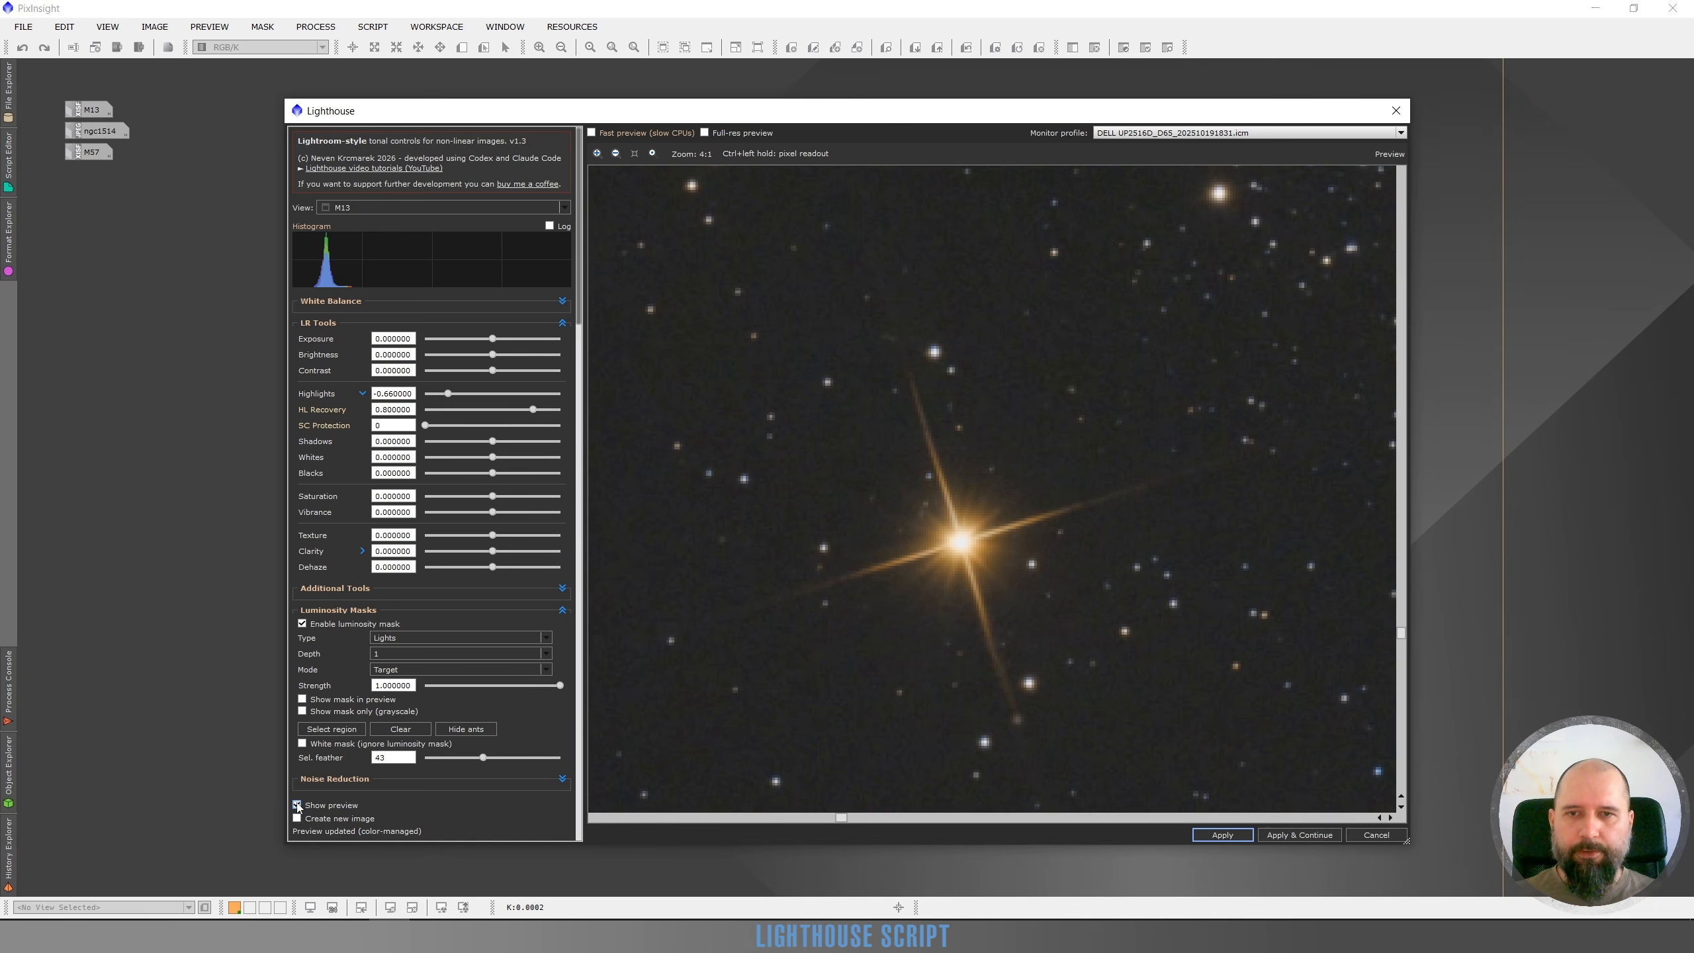
left_click(298, 806)
left_click(298, 805)
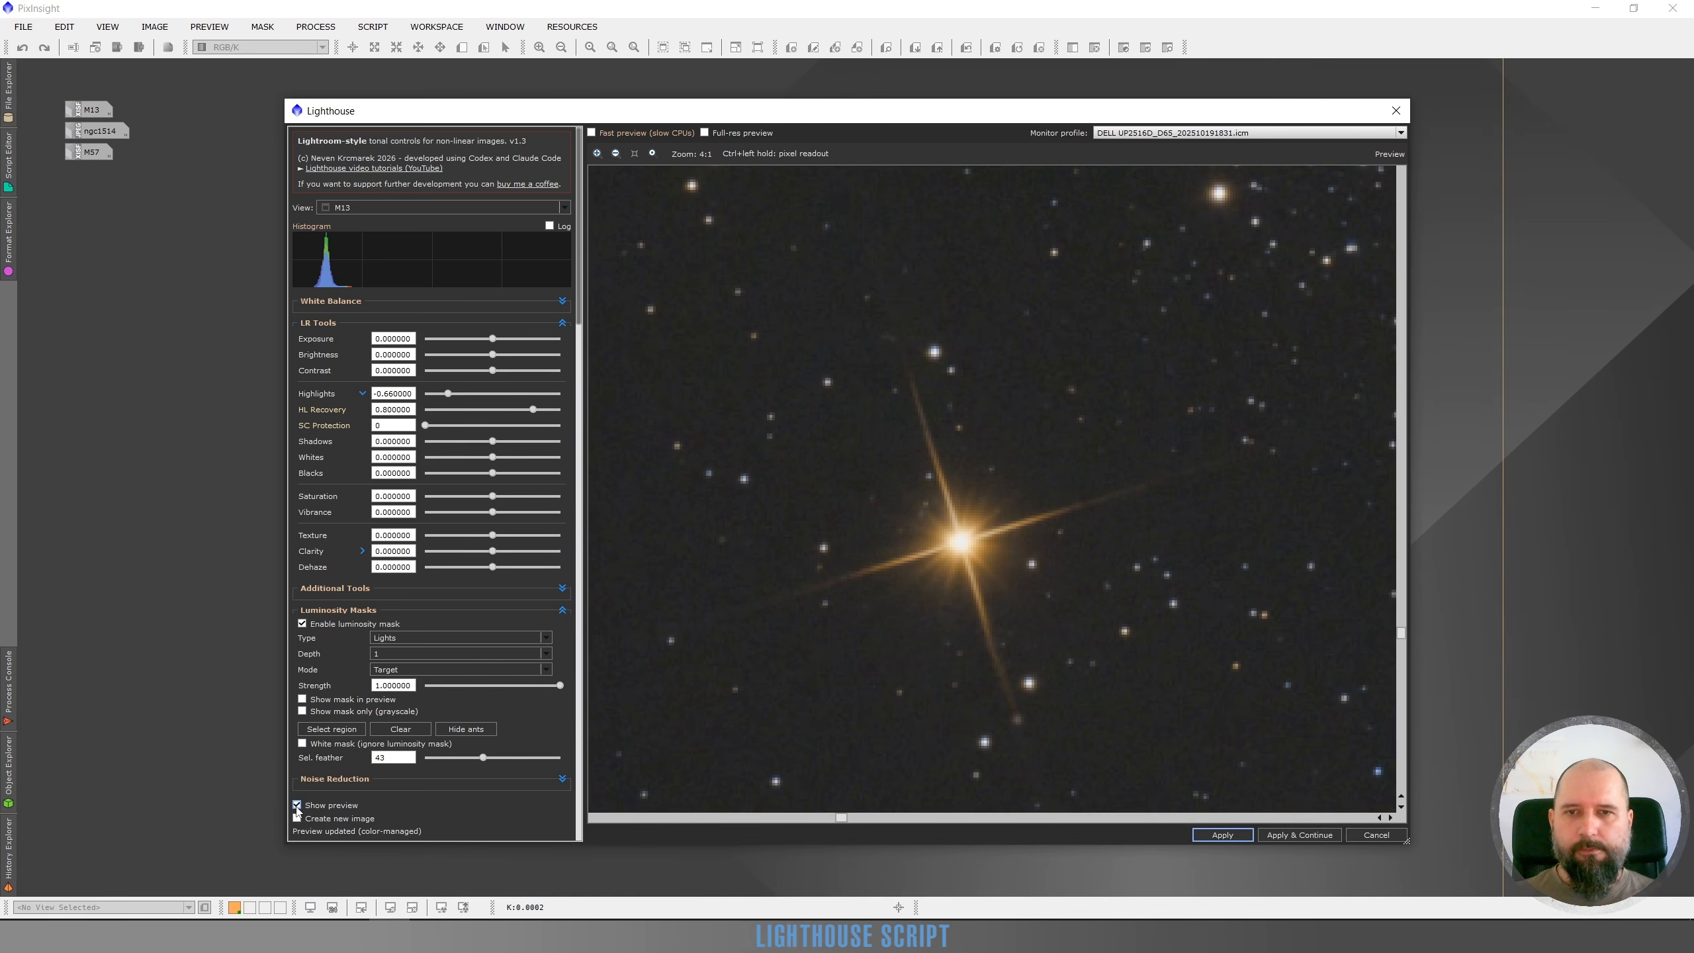
left_click(298, 805)
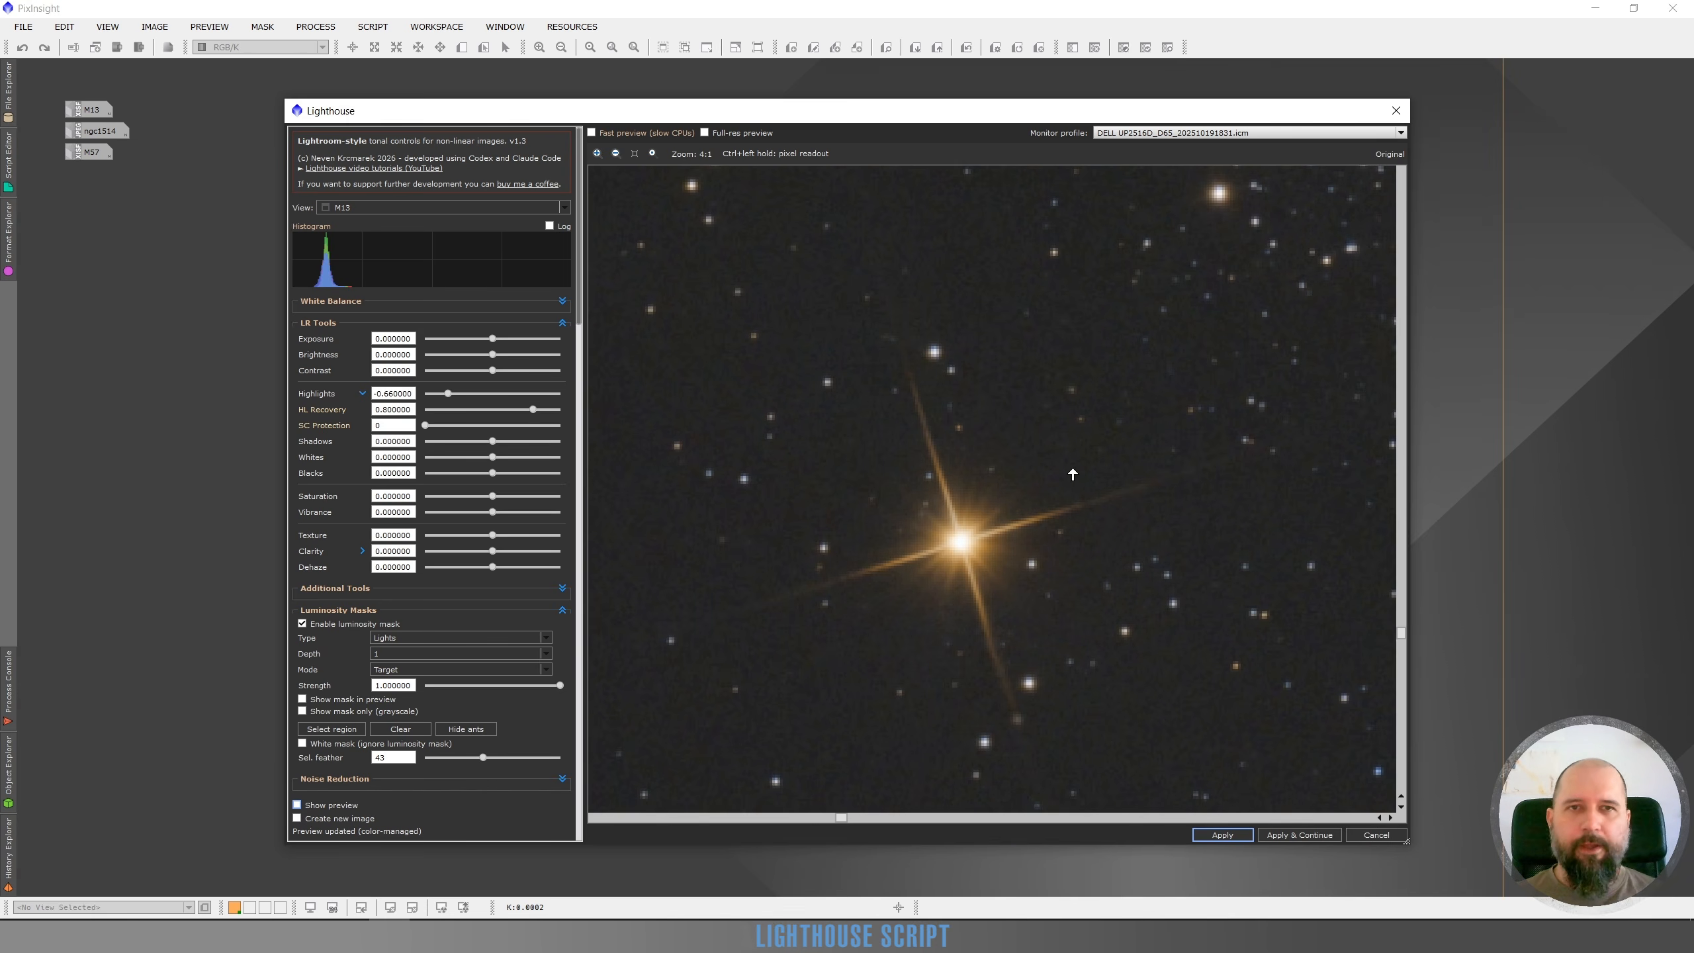
Hide the region selection outline and briefly view the grayscale mask alone
scroll(1070, 472, "down", 3)
scroll(1081, 462, "down", 1)
scroll(1031, 486, "up", 1)
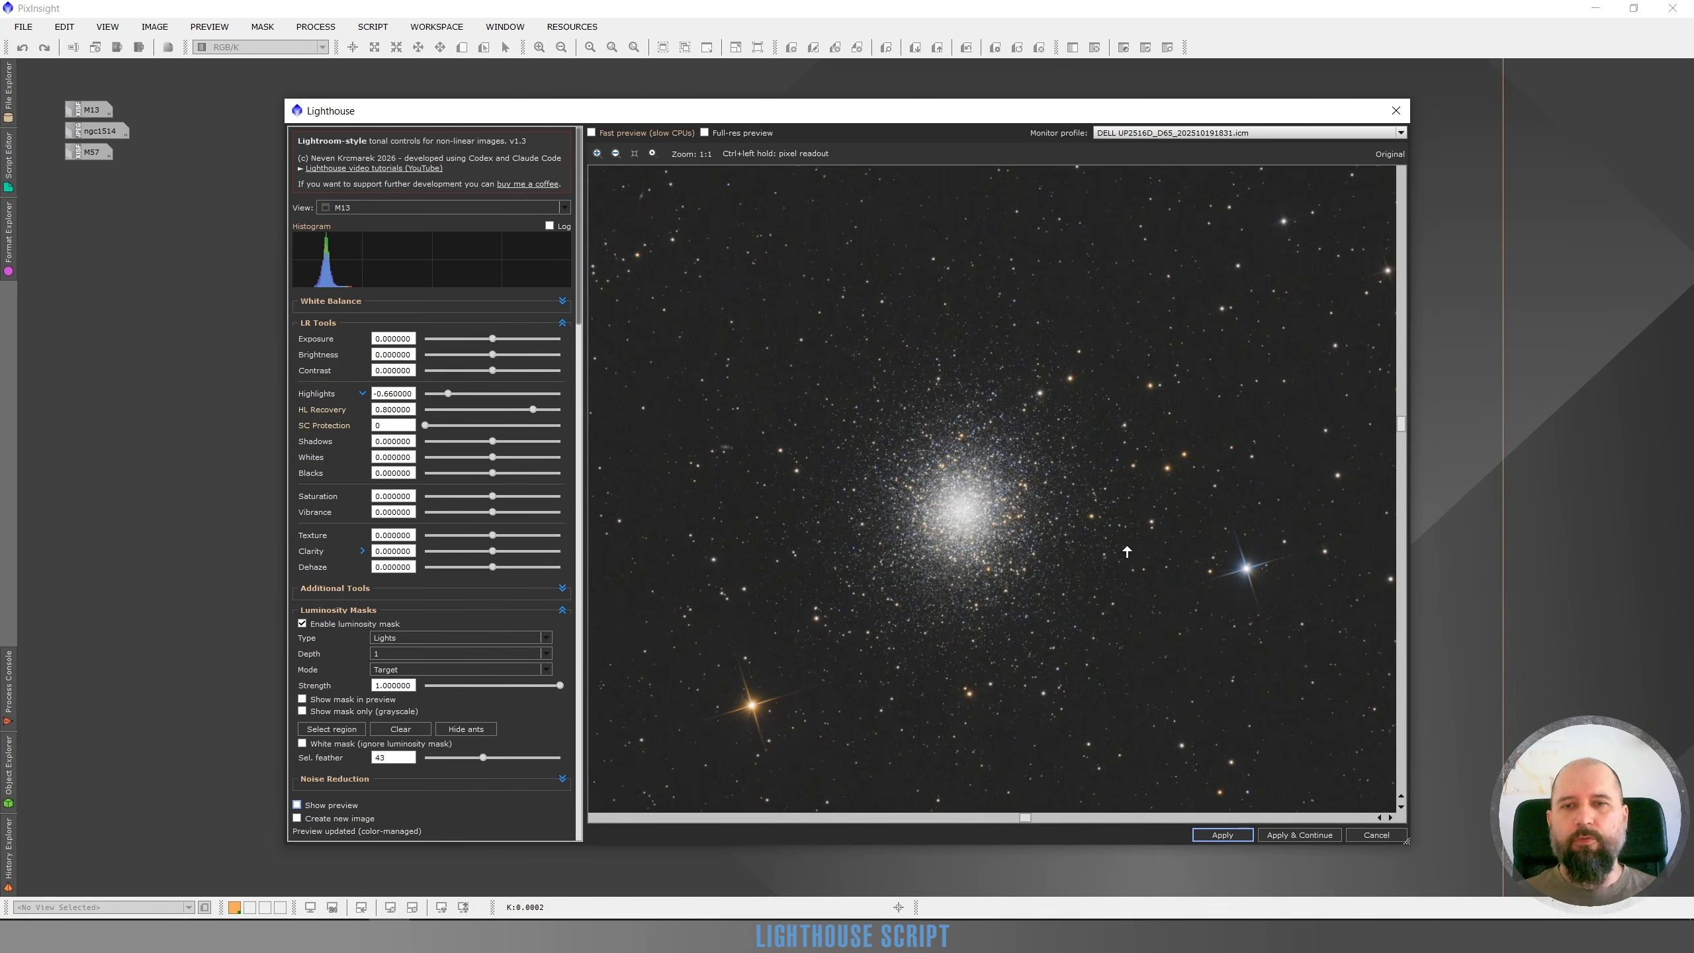
scroll(977, 580, "down", 1)
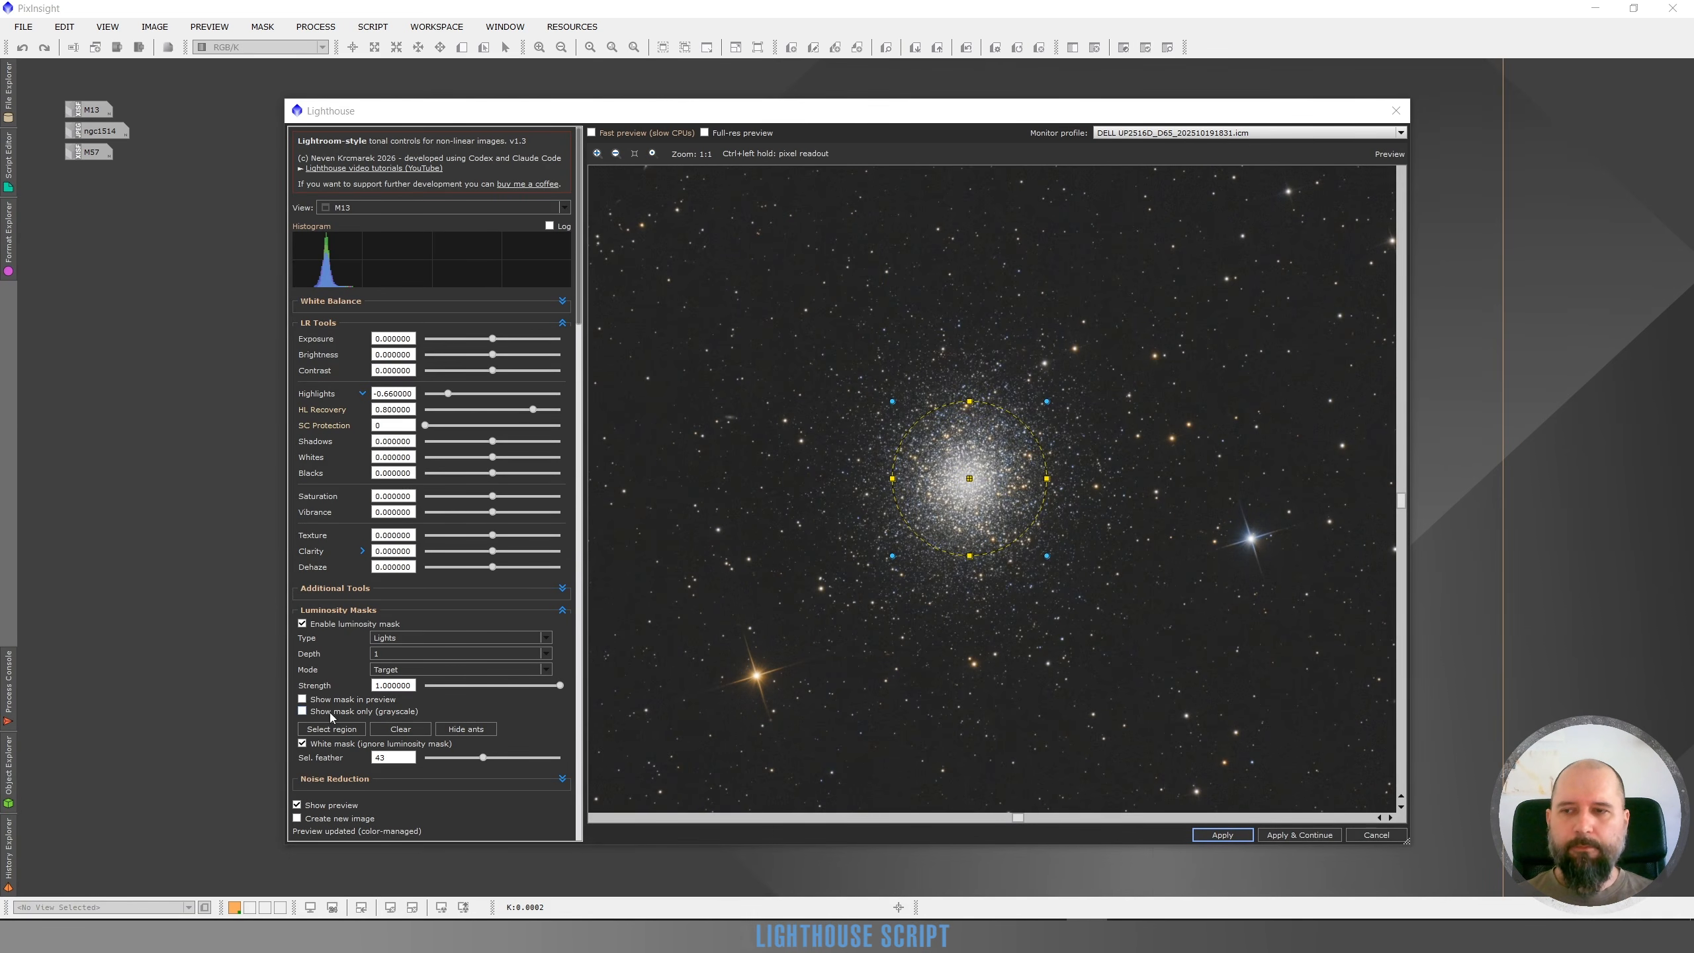
left_click(465, 728)
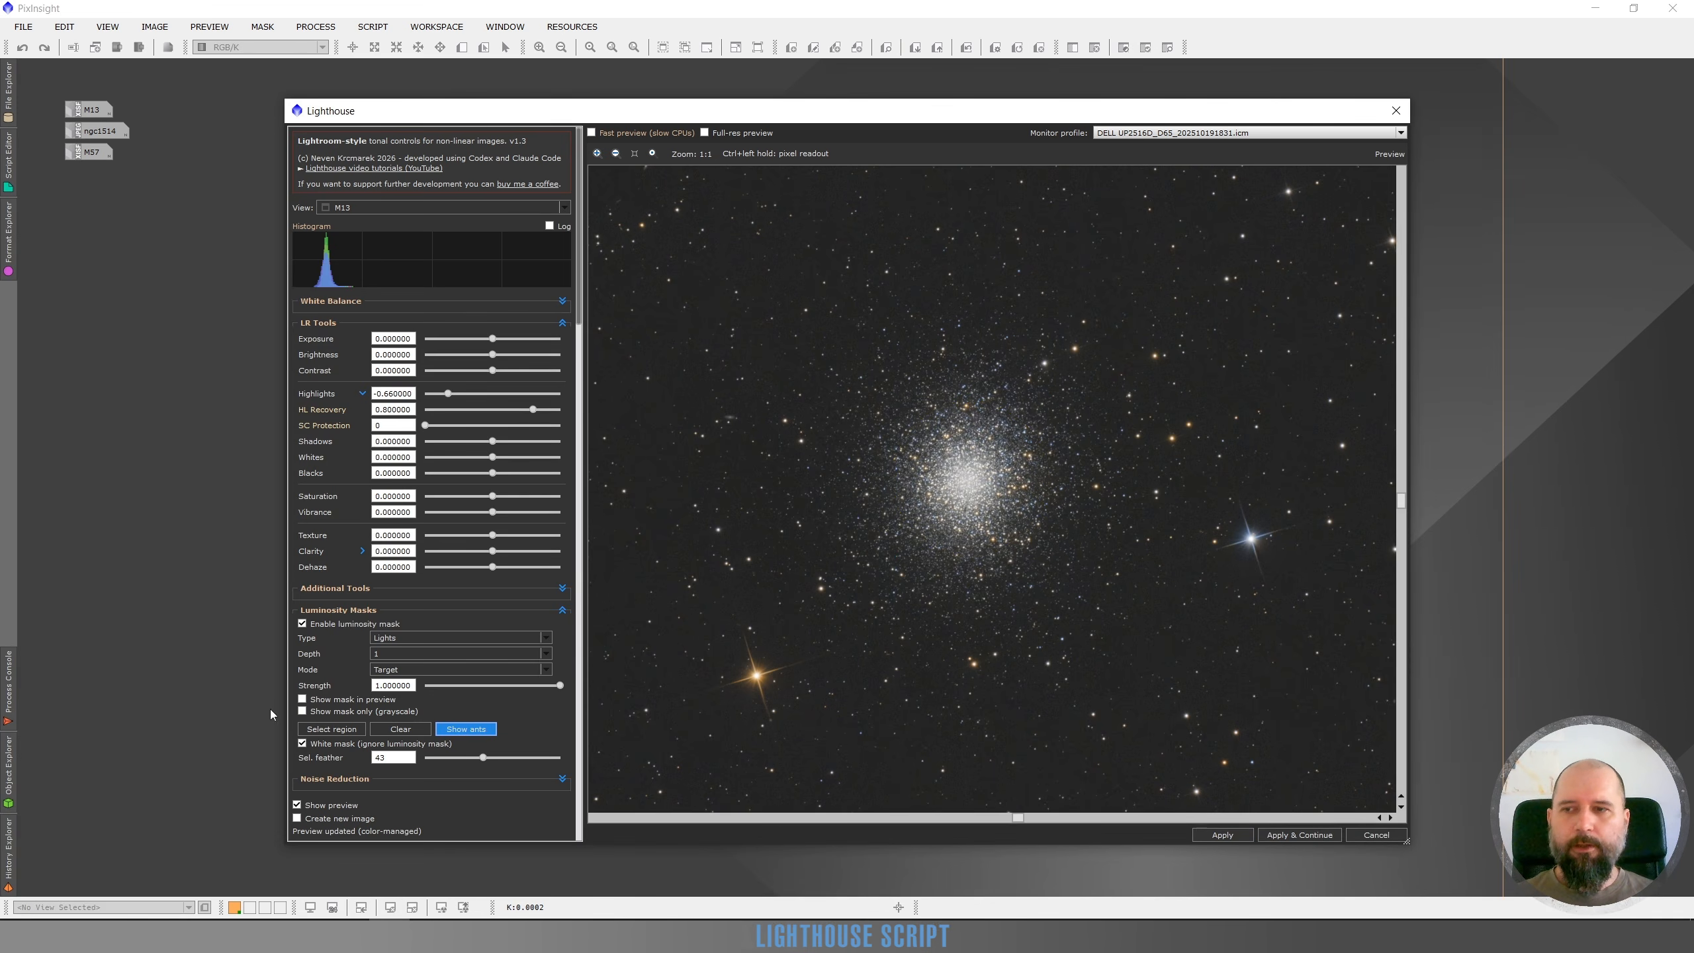
left_click(302, 711)
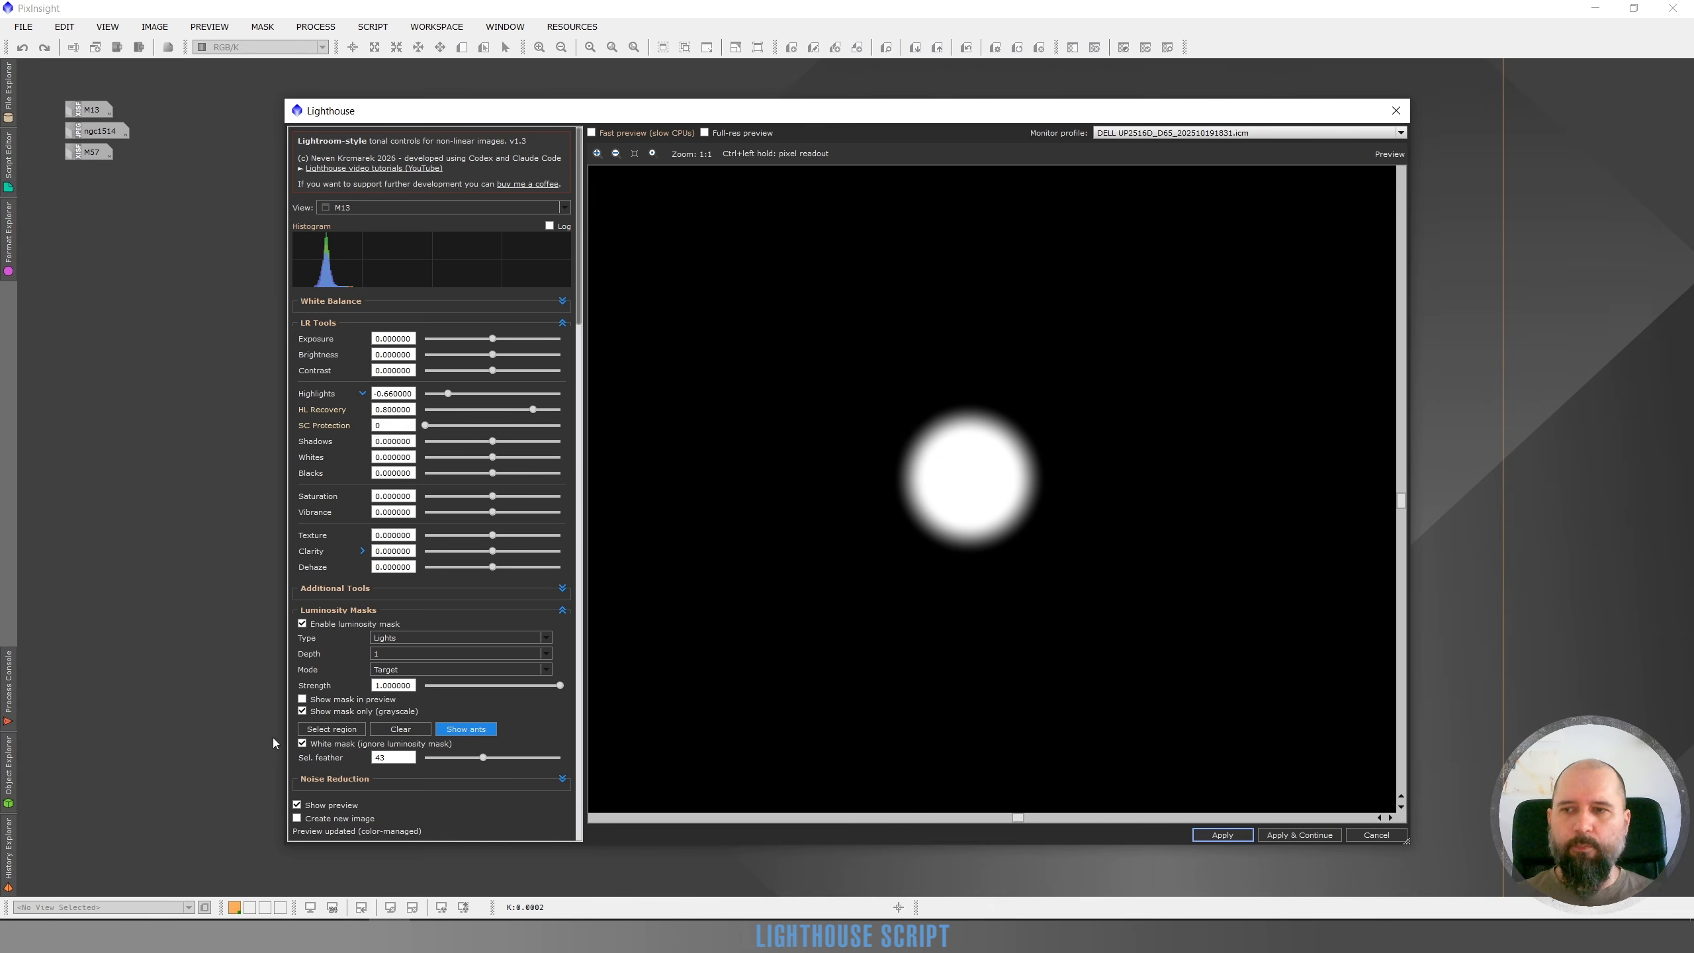
left_click(303, 711)
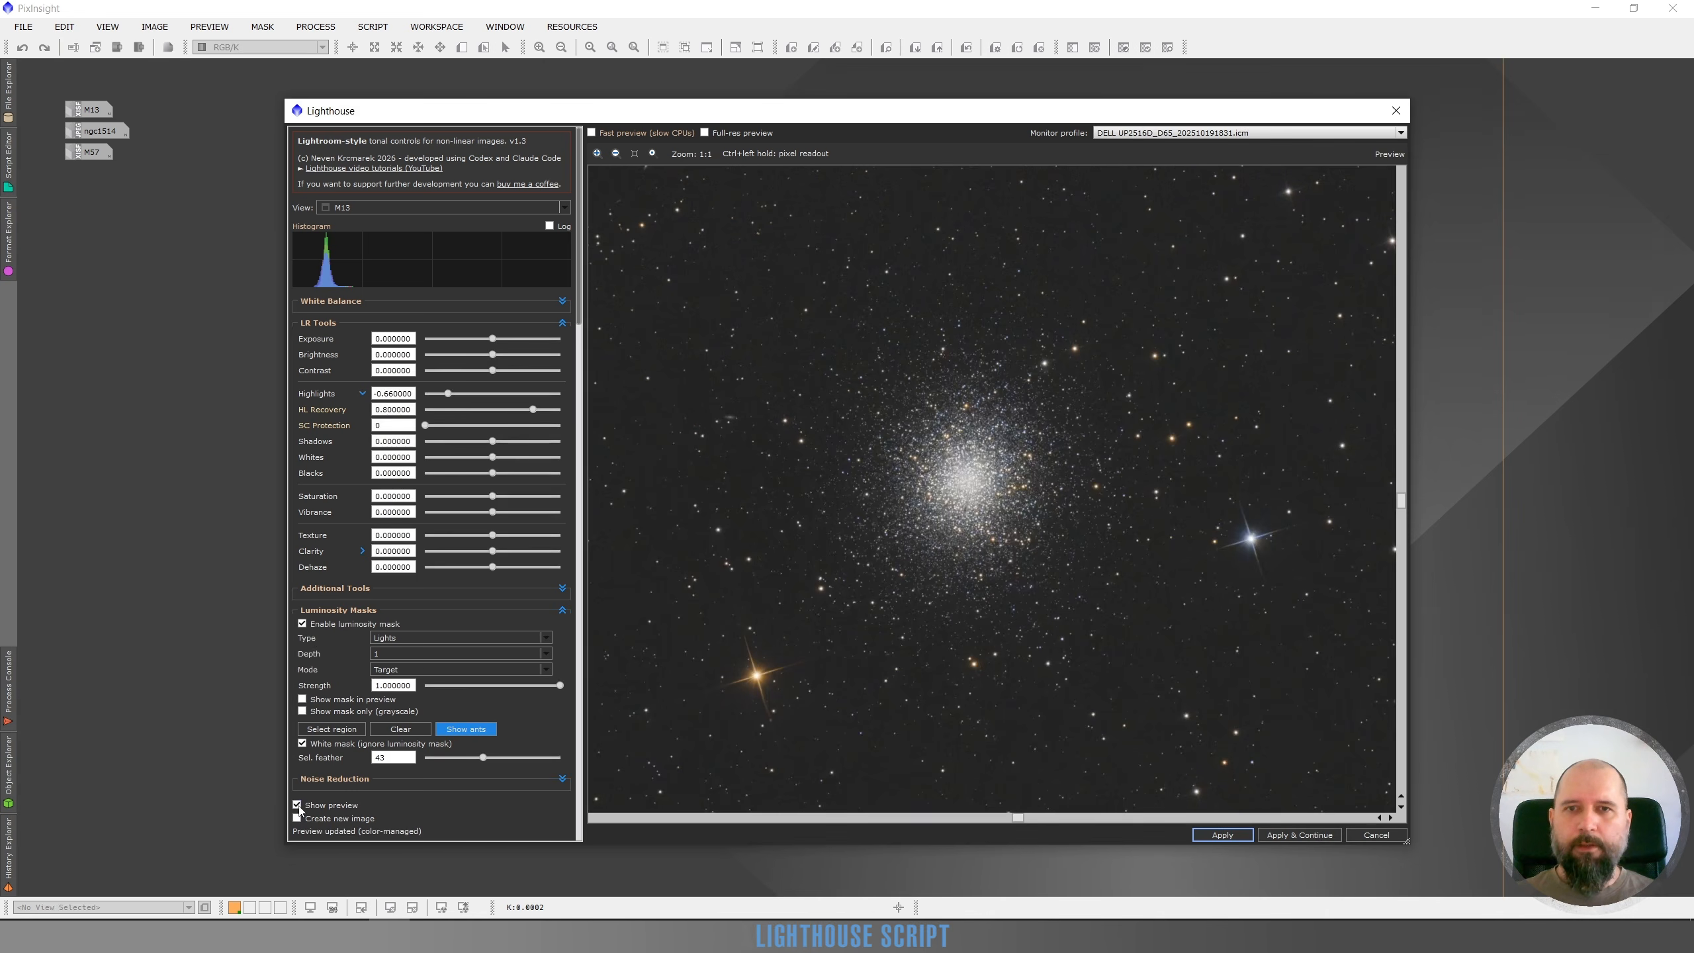
Toggle the preview to compare the original and adjusted cluster core up close
left_click(299, 806)
left_click(299, 806)
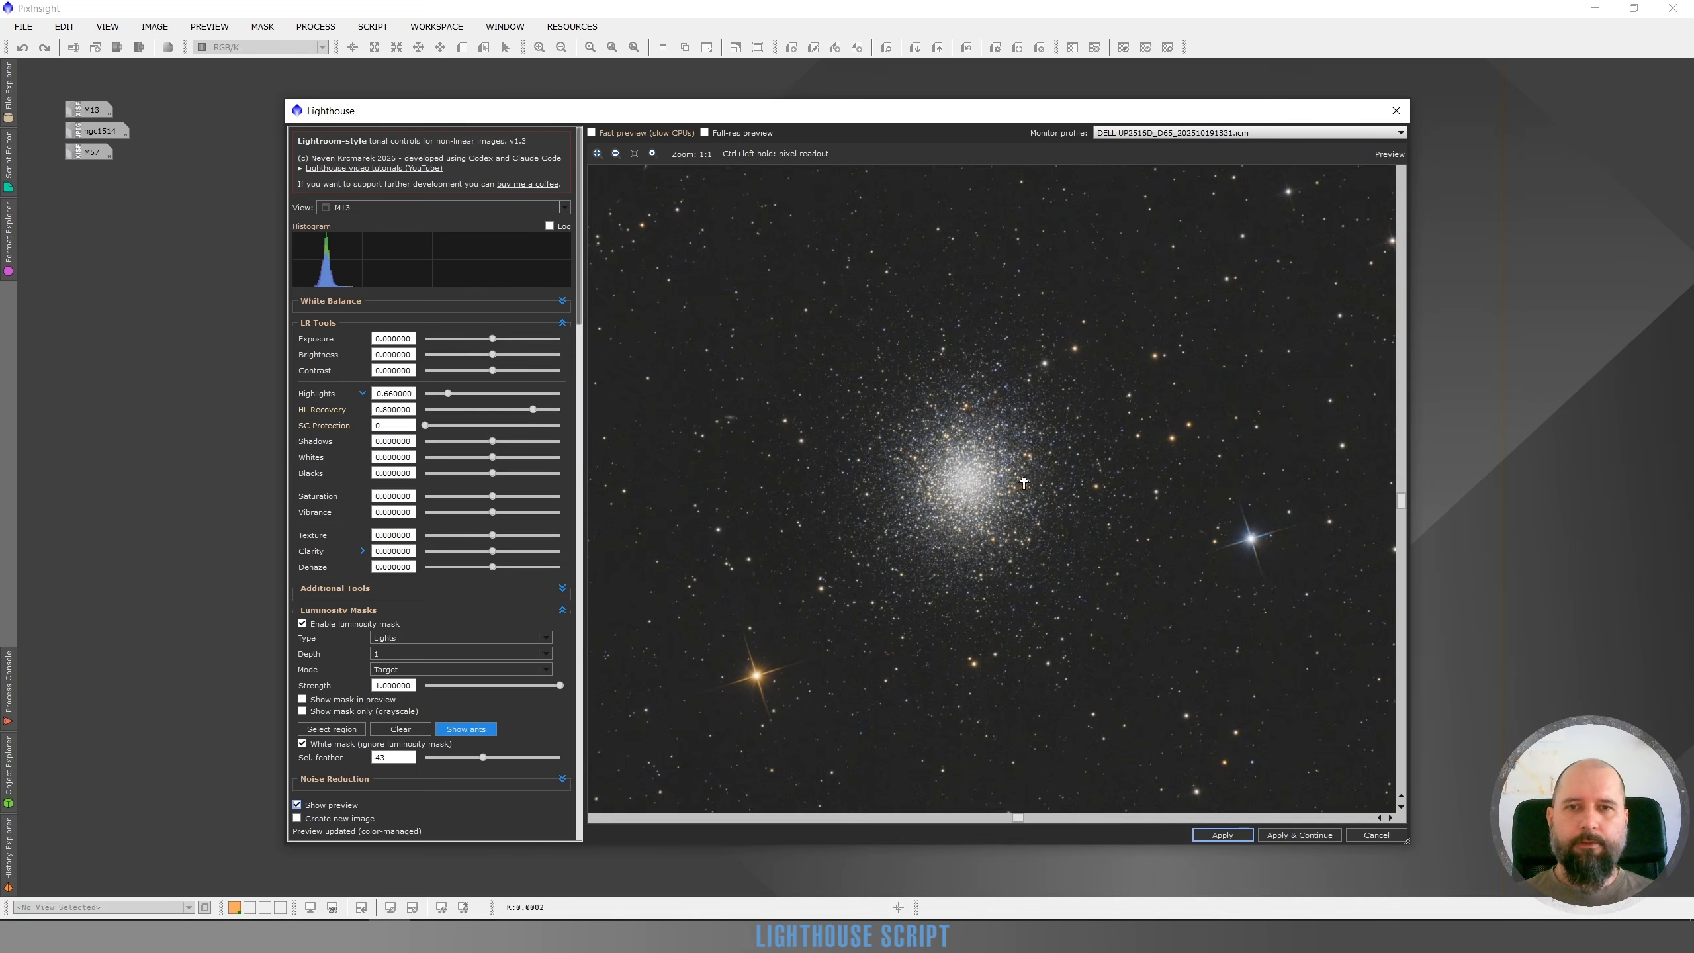
scroll(958, 486, "up", 1)
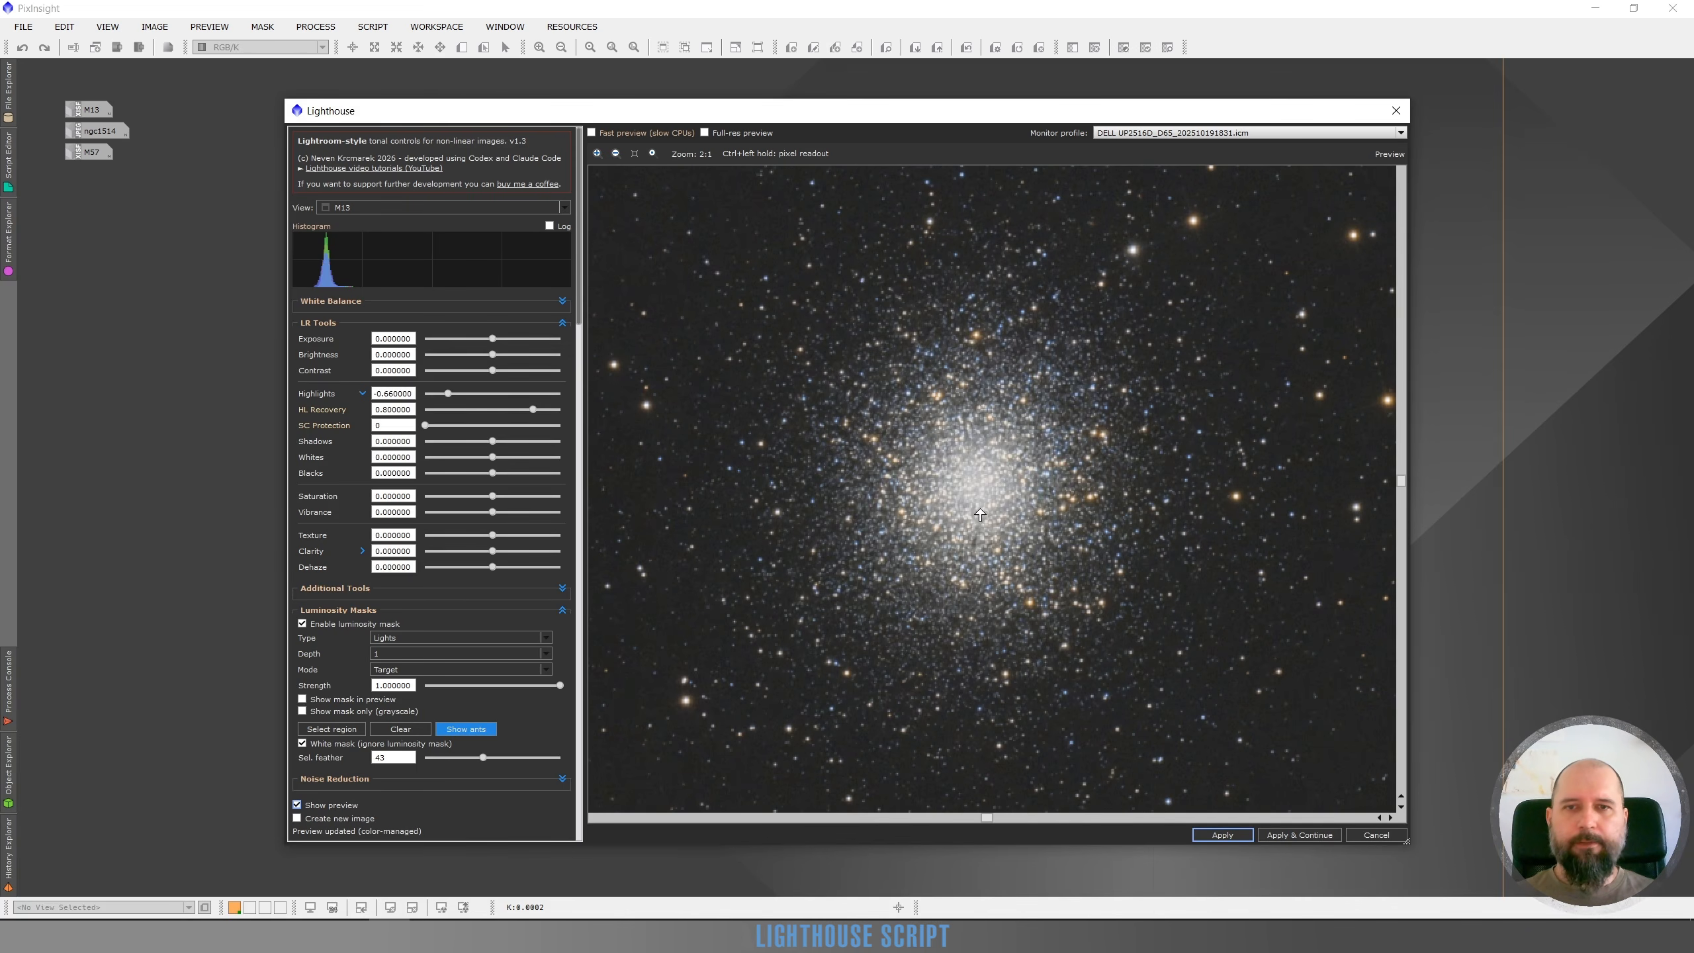
left_click(297, 805)
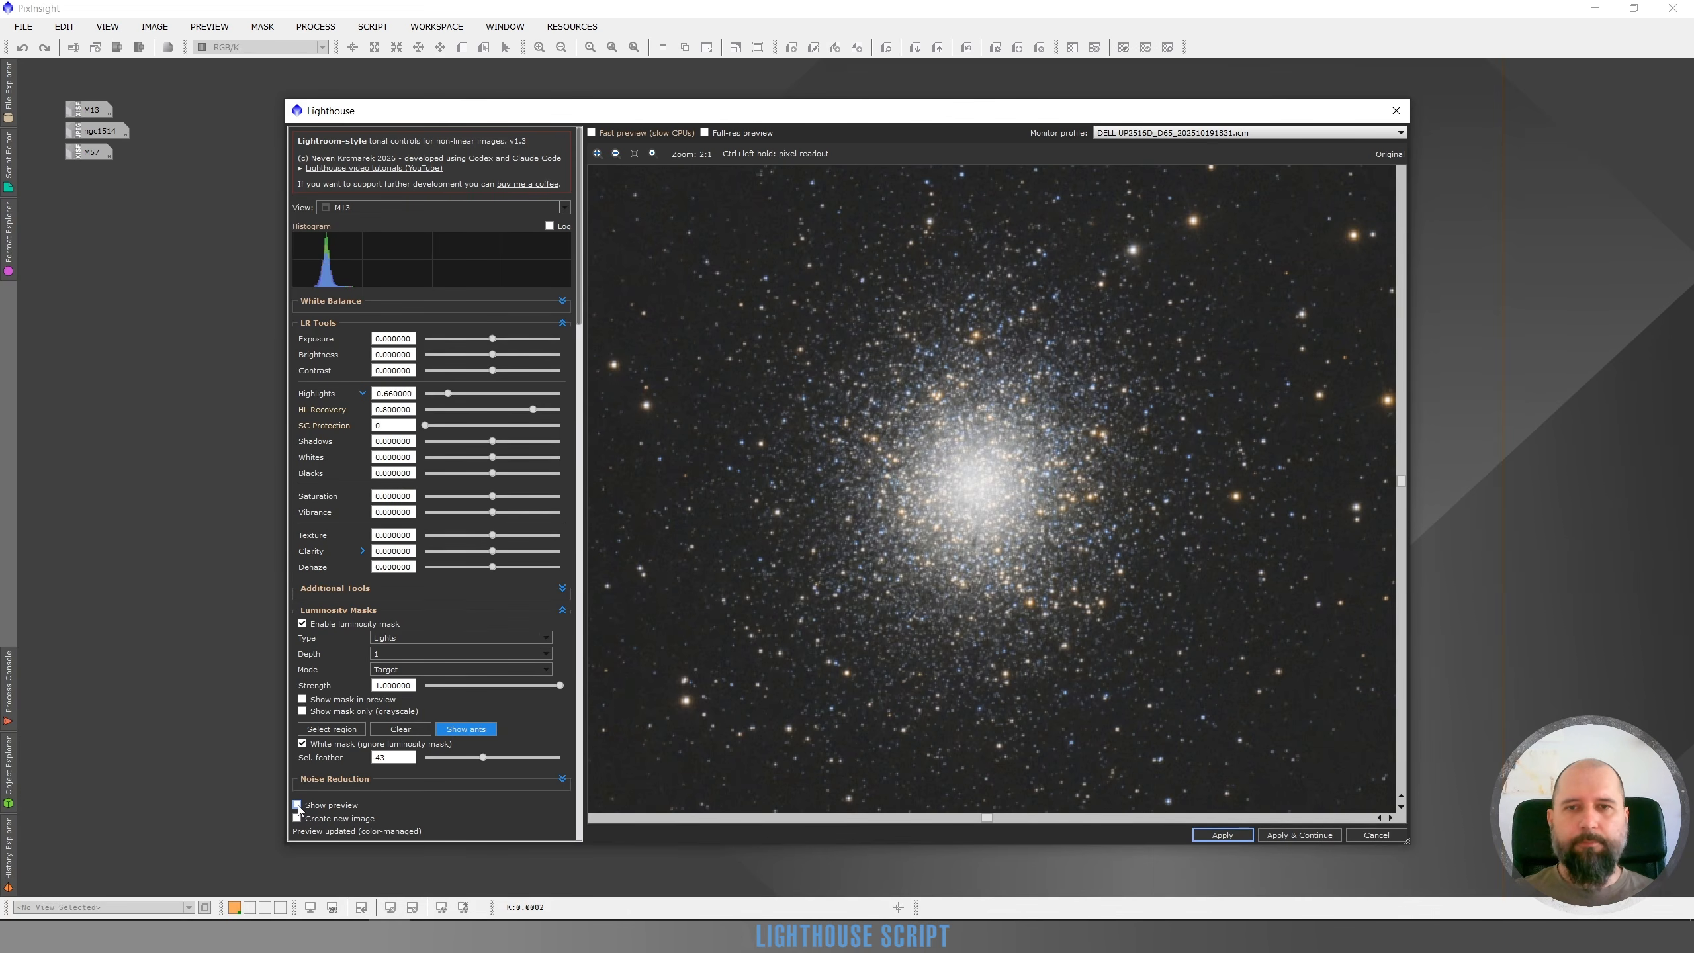
left_click(298, 806)
left_click(298, 806)
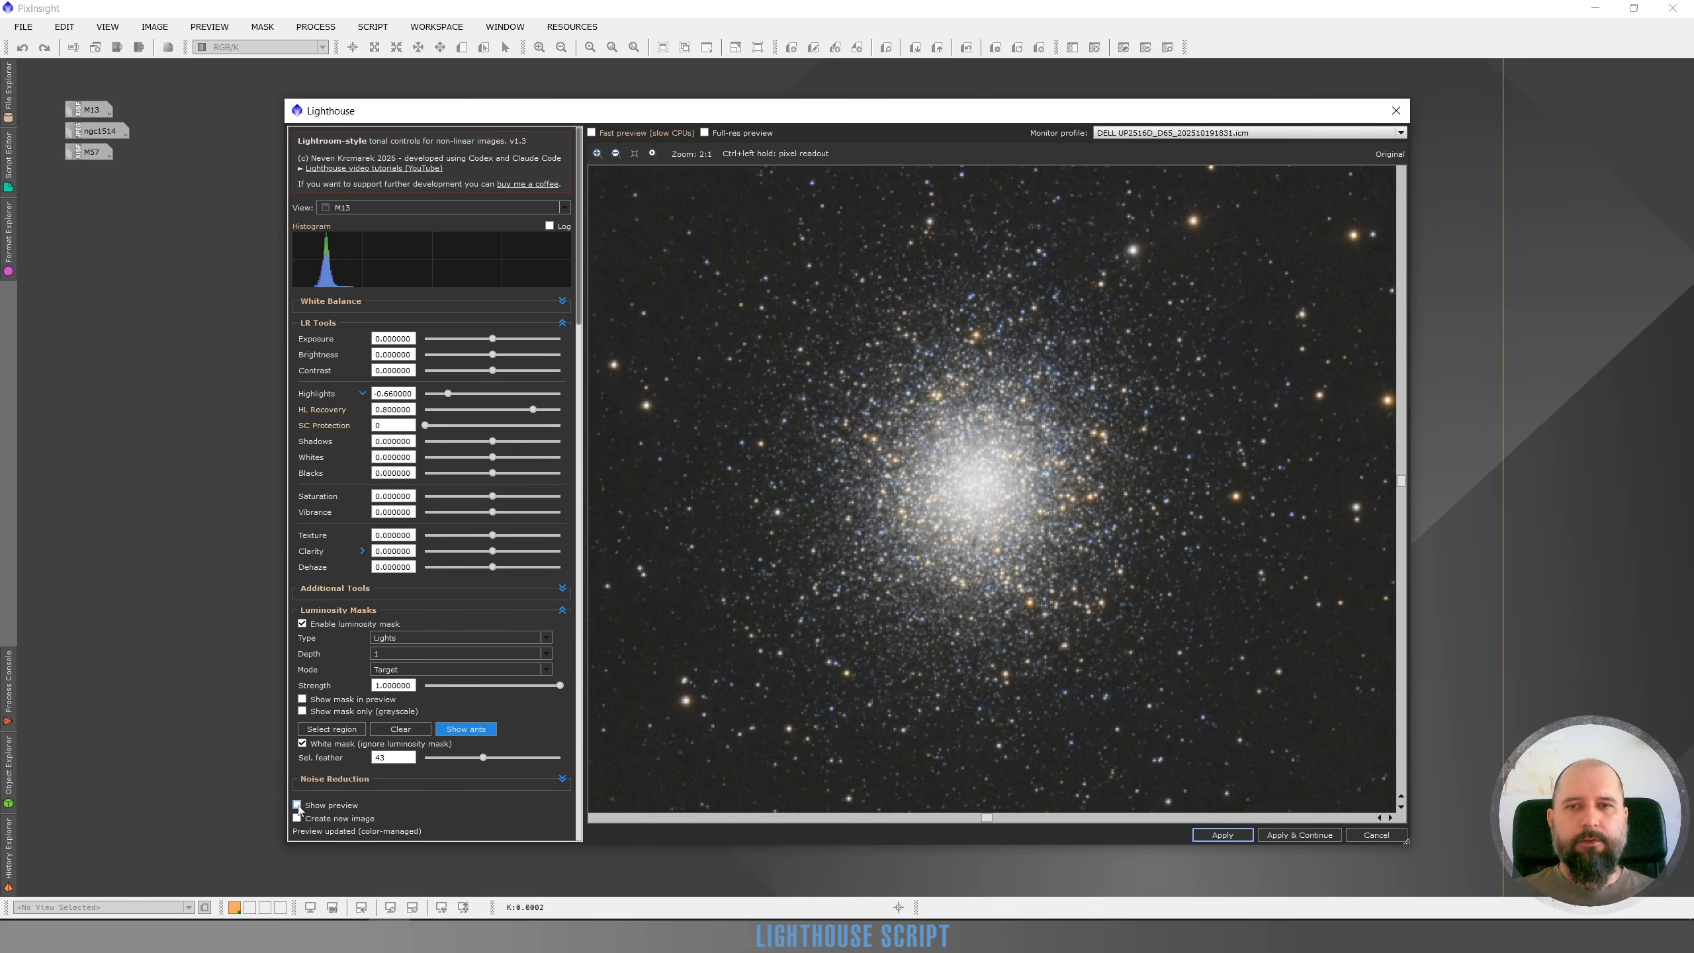
Repeatedly switch the preview on and off to compare the original and adjusted M13 cluster
left_click(298, 805)
left_click(298, 805)
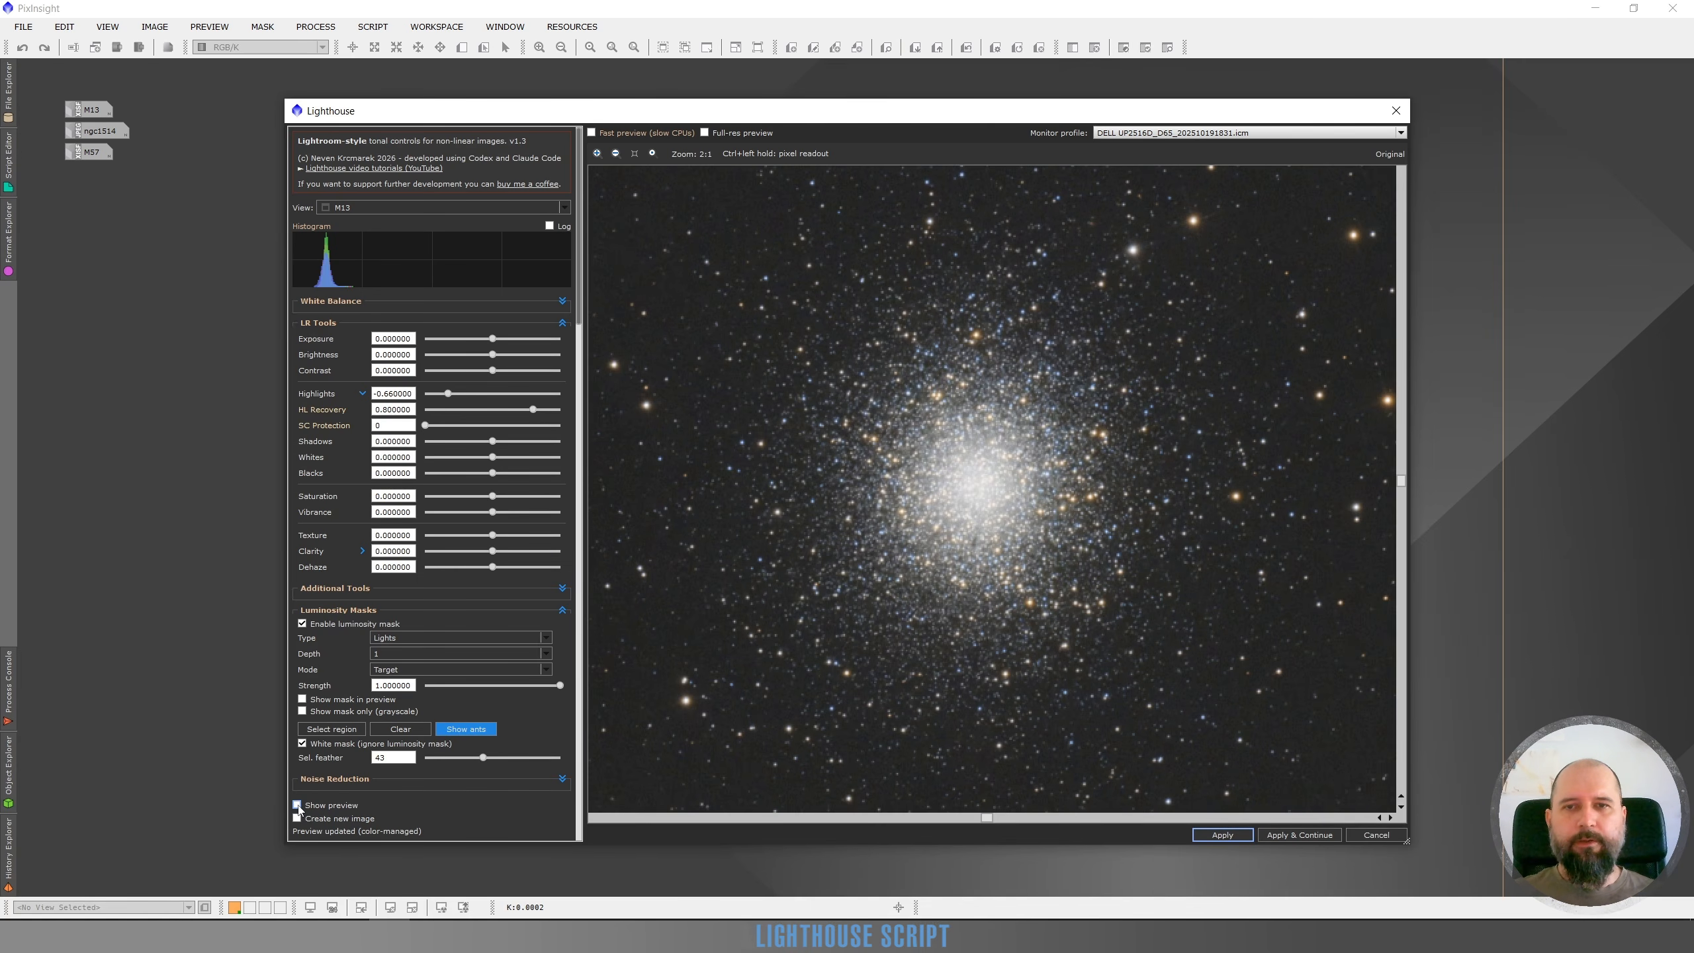
left_click(298, 805)
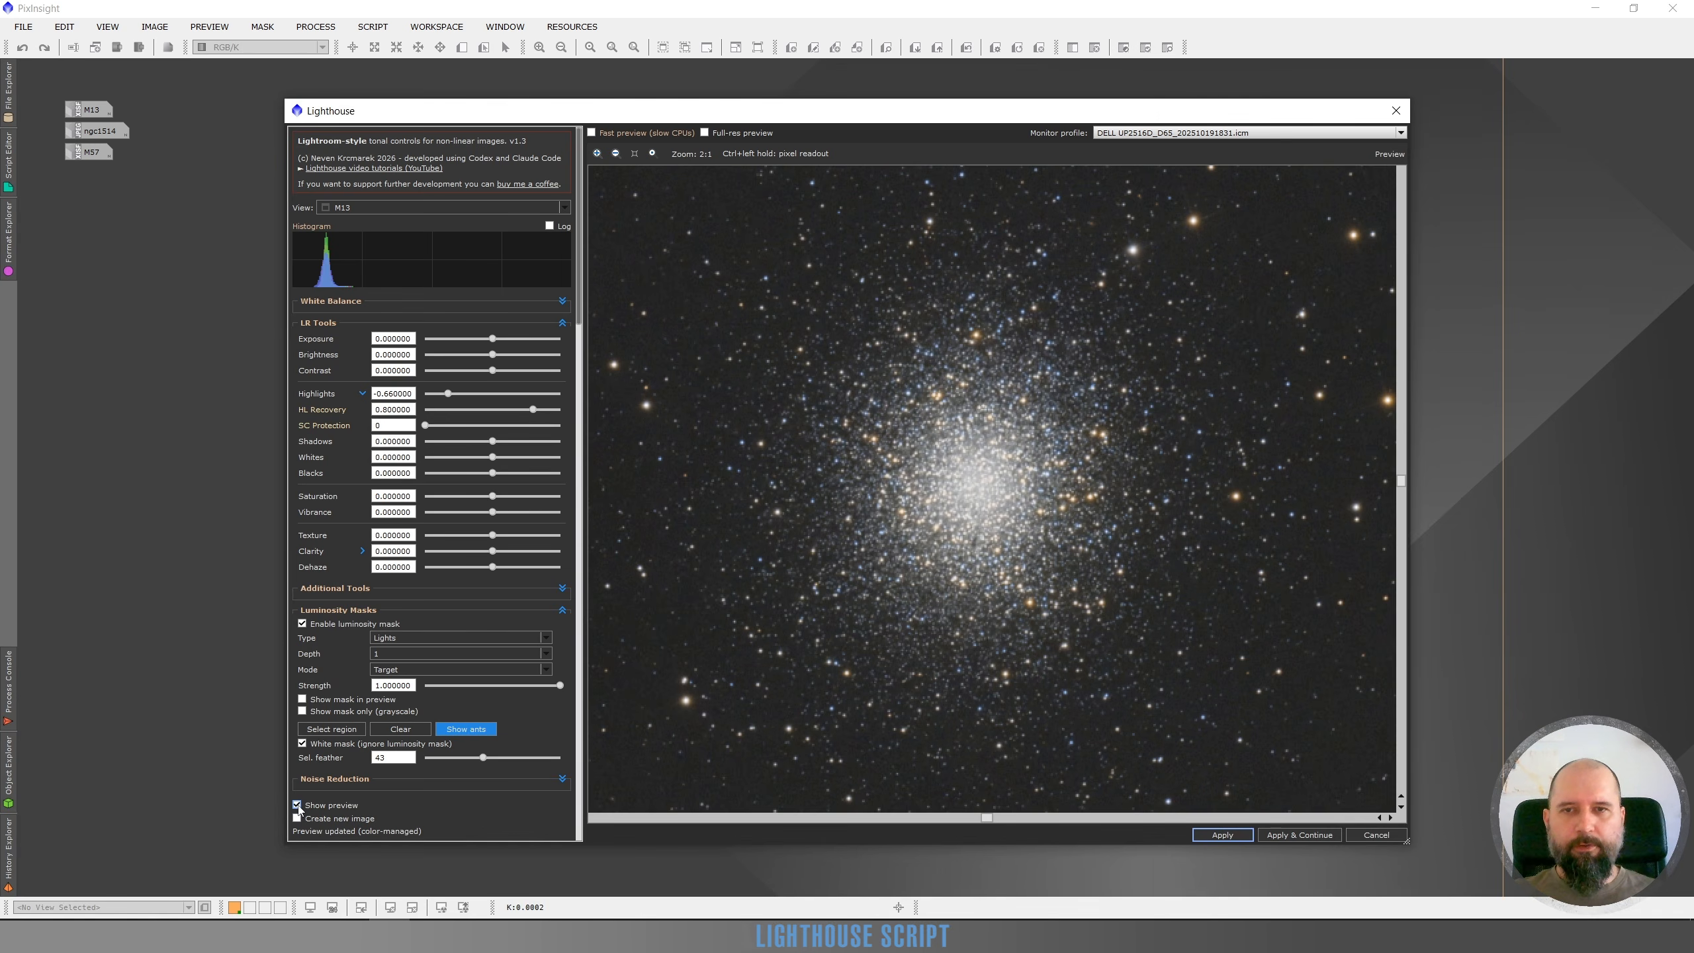
left_click(298, 805)
left_click(297, 805)
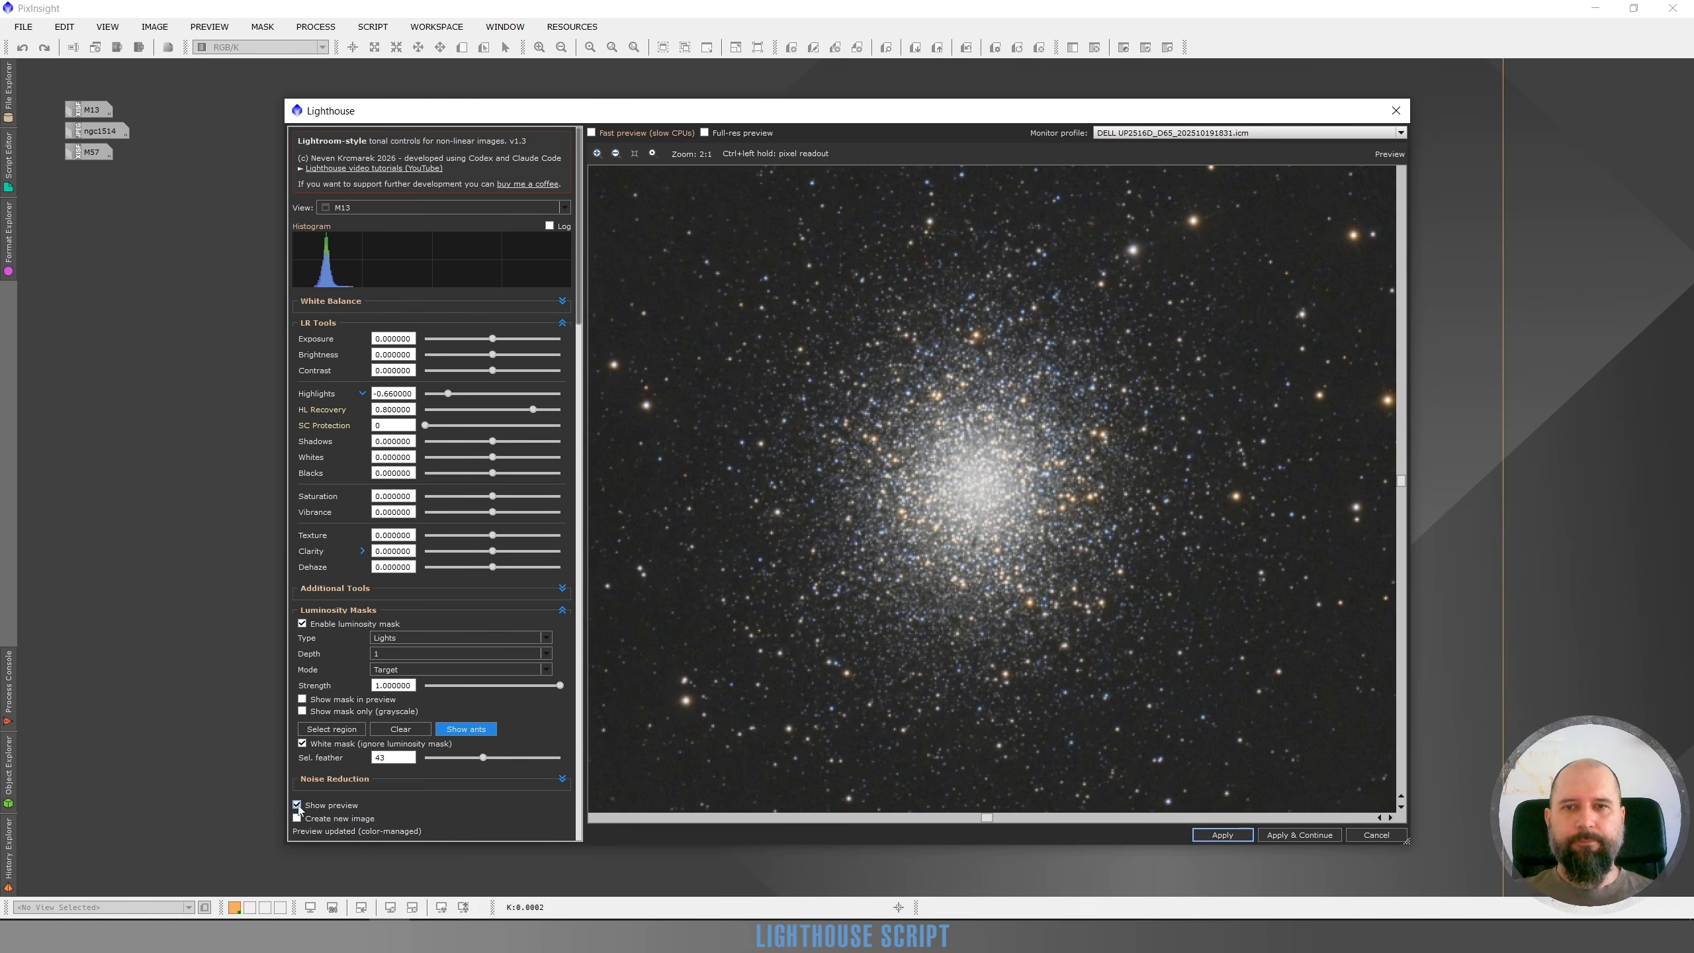
left_click(298, 805)
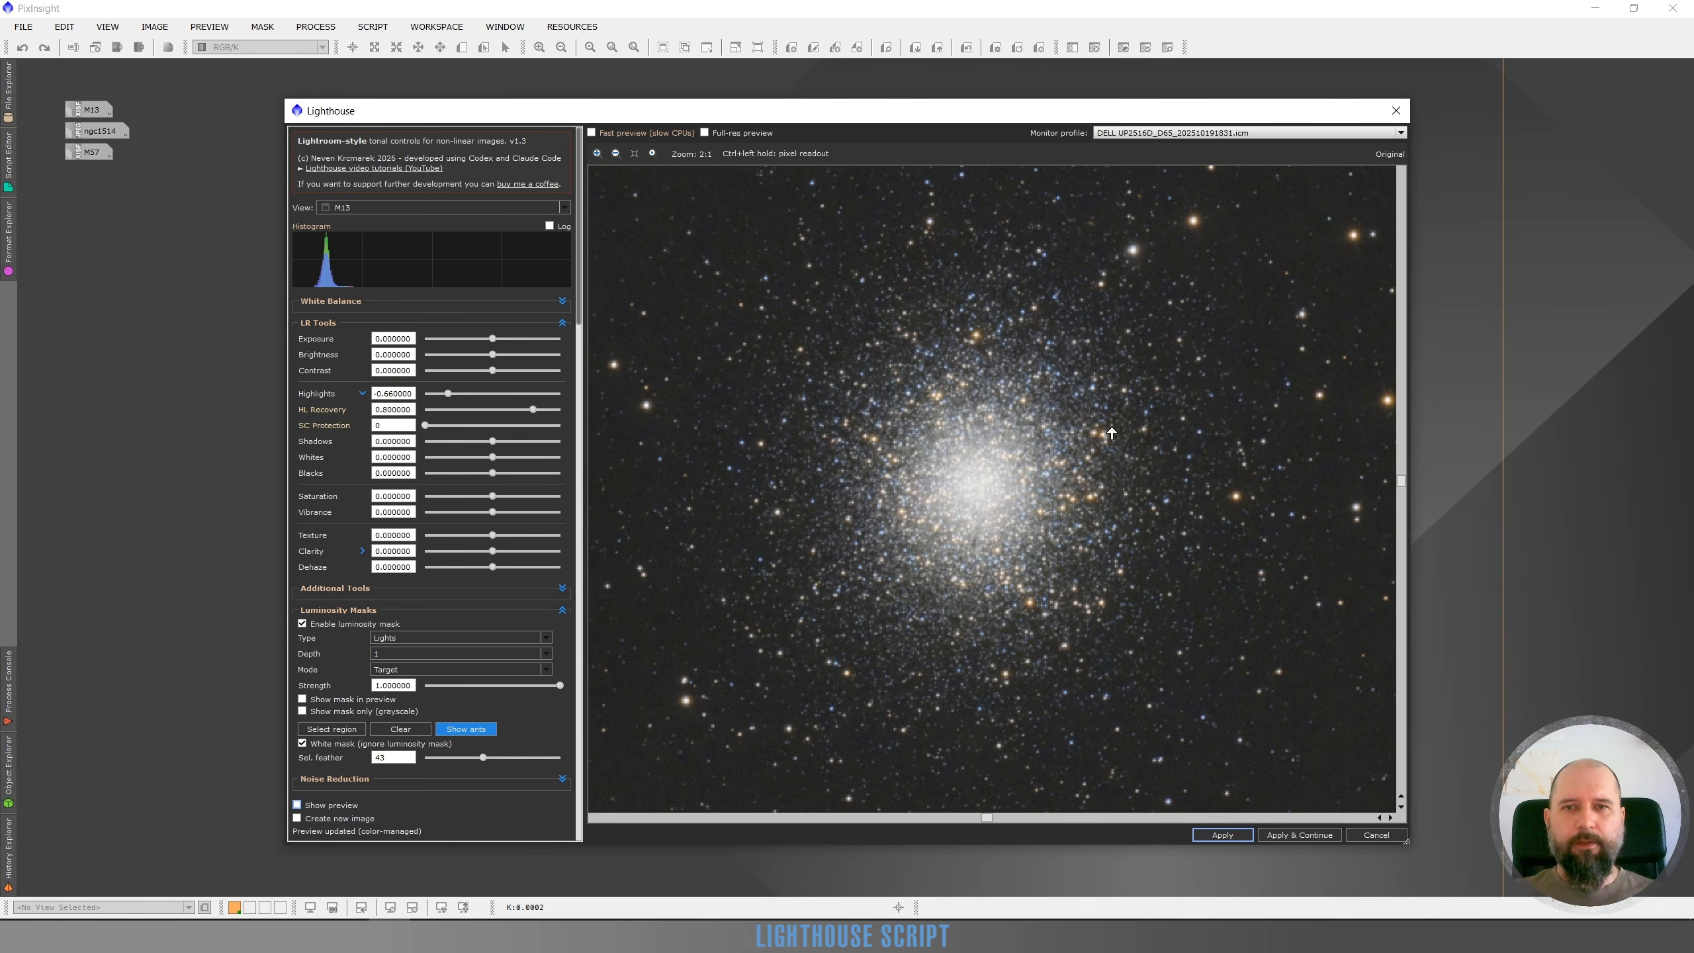
left_click(297, 805)
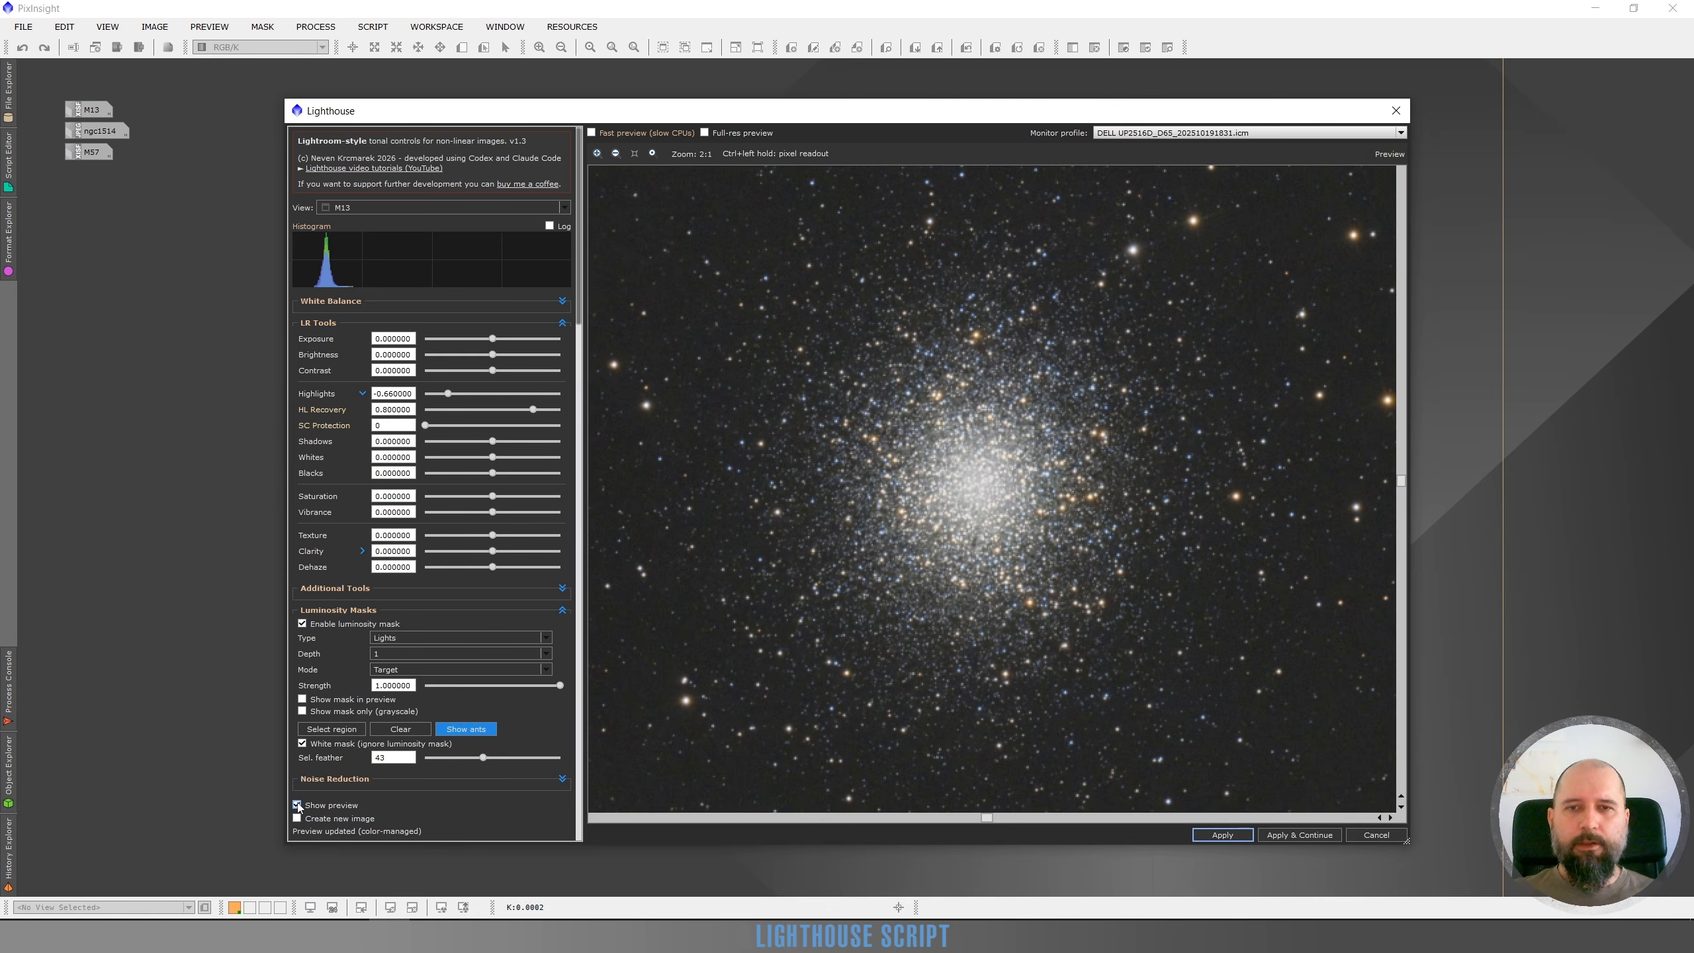
left_click(298, 805)
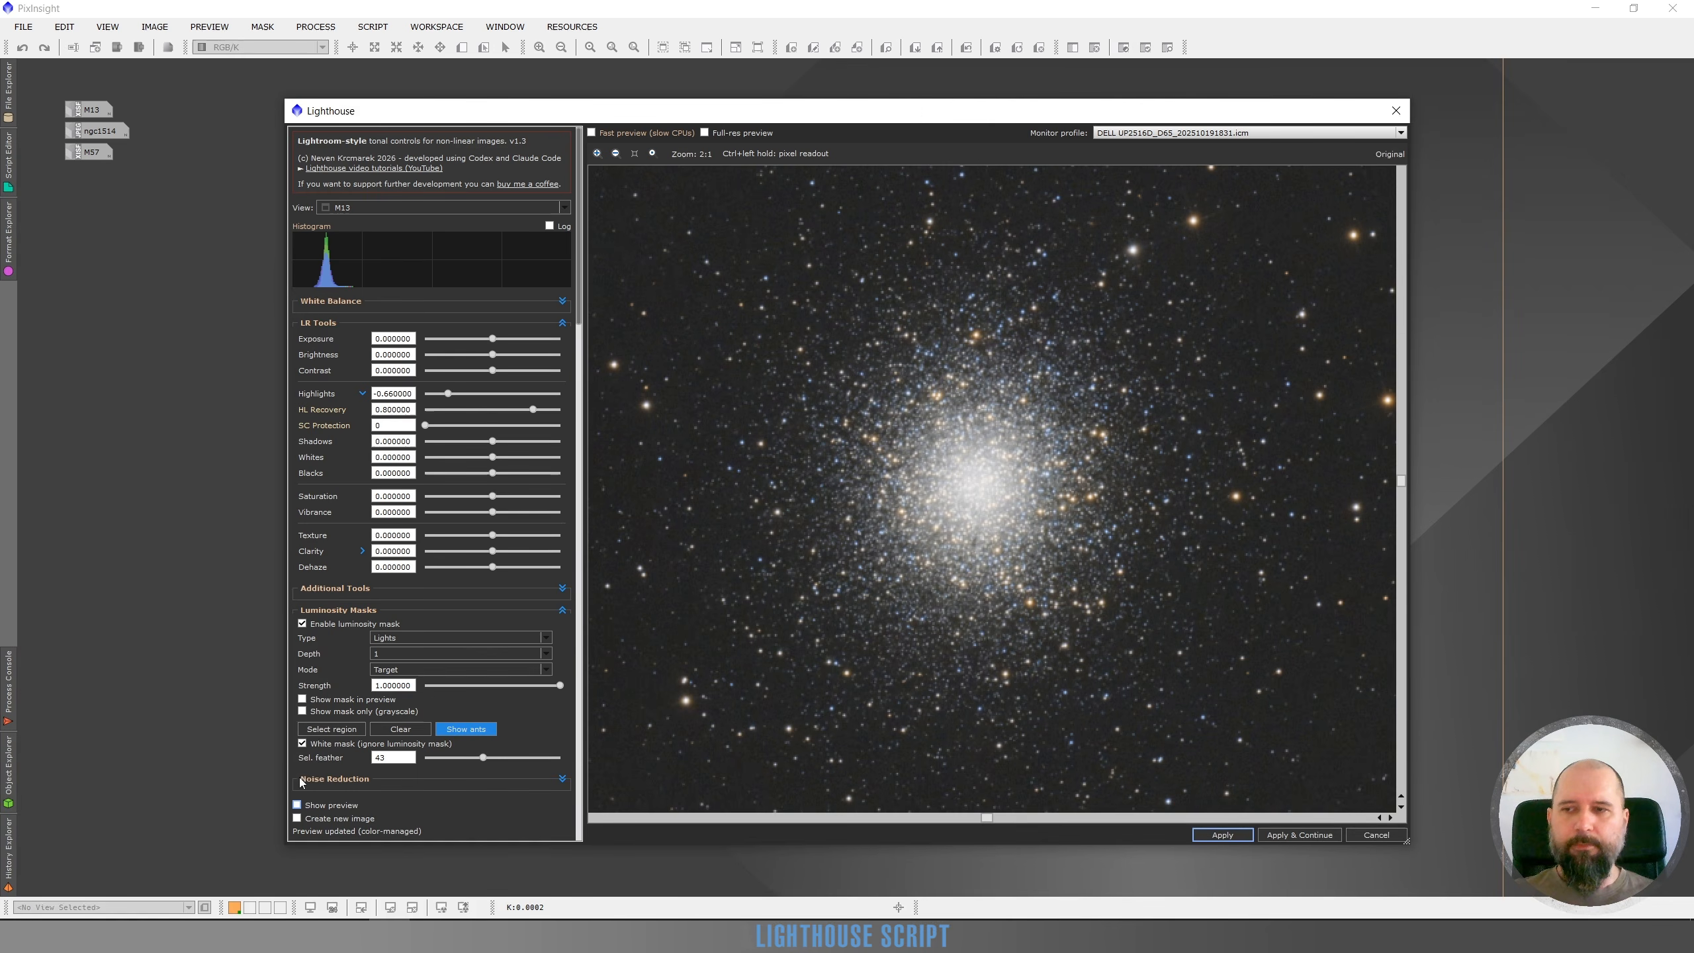
left_click(298, 805)
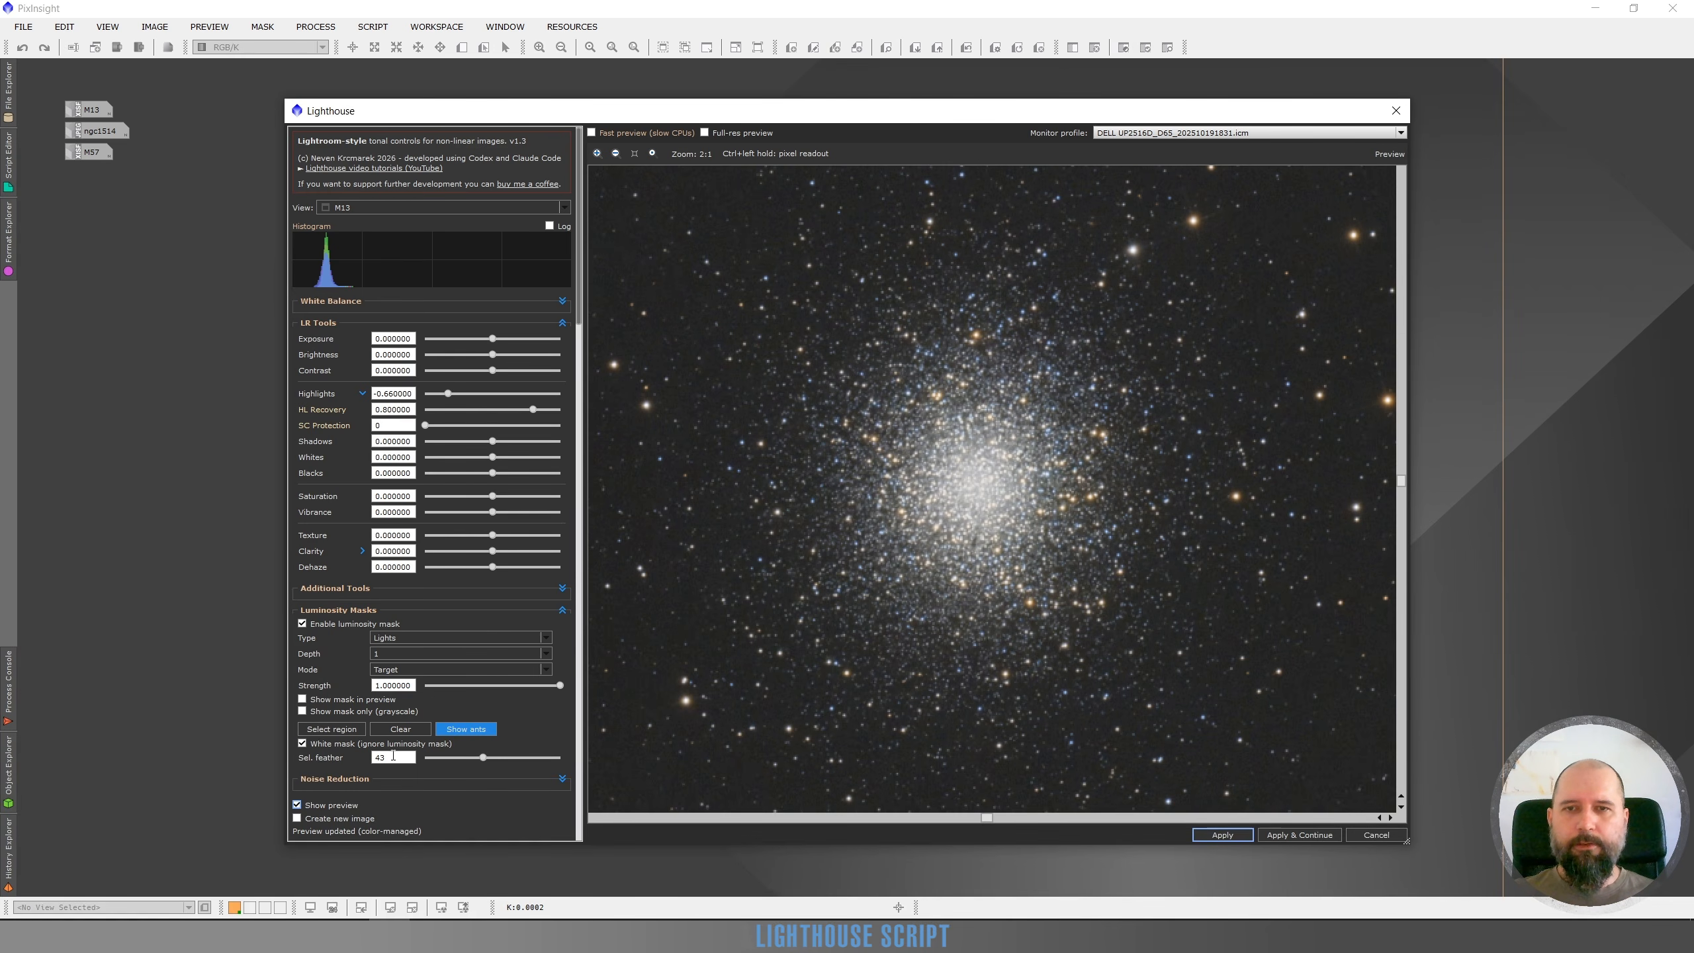
Turn off the white mask option so the region uses the luminosity mask, then apply the adjustment to M13
left_click(302, 744)
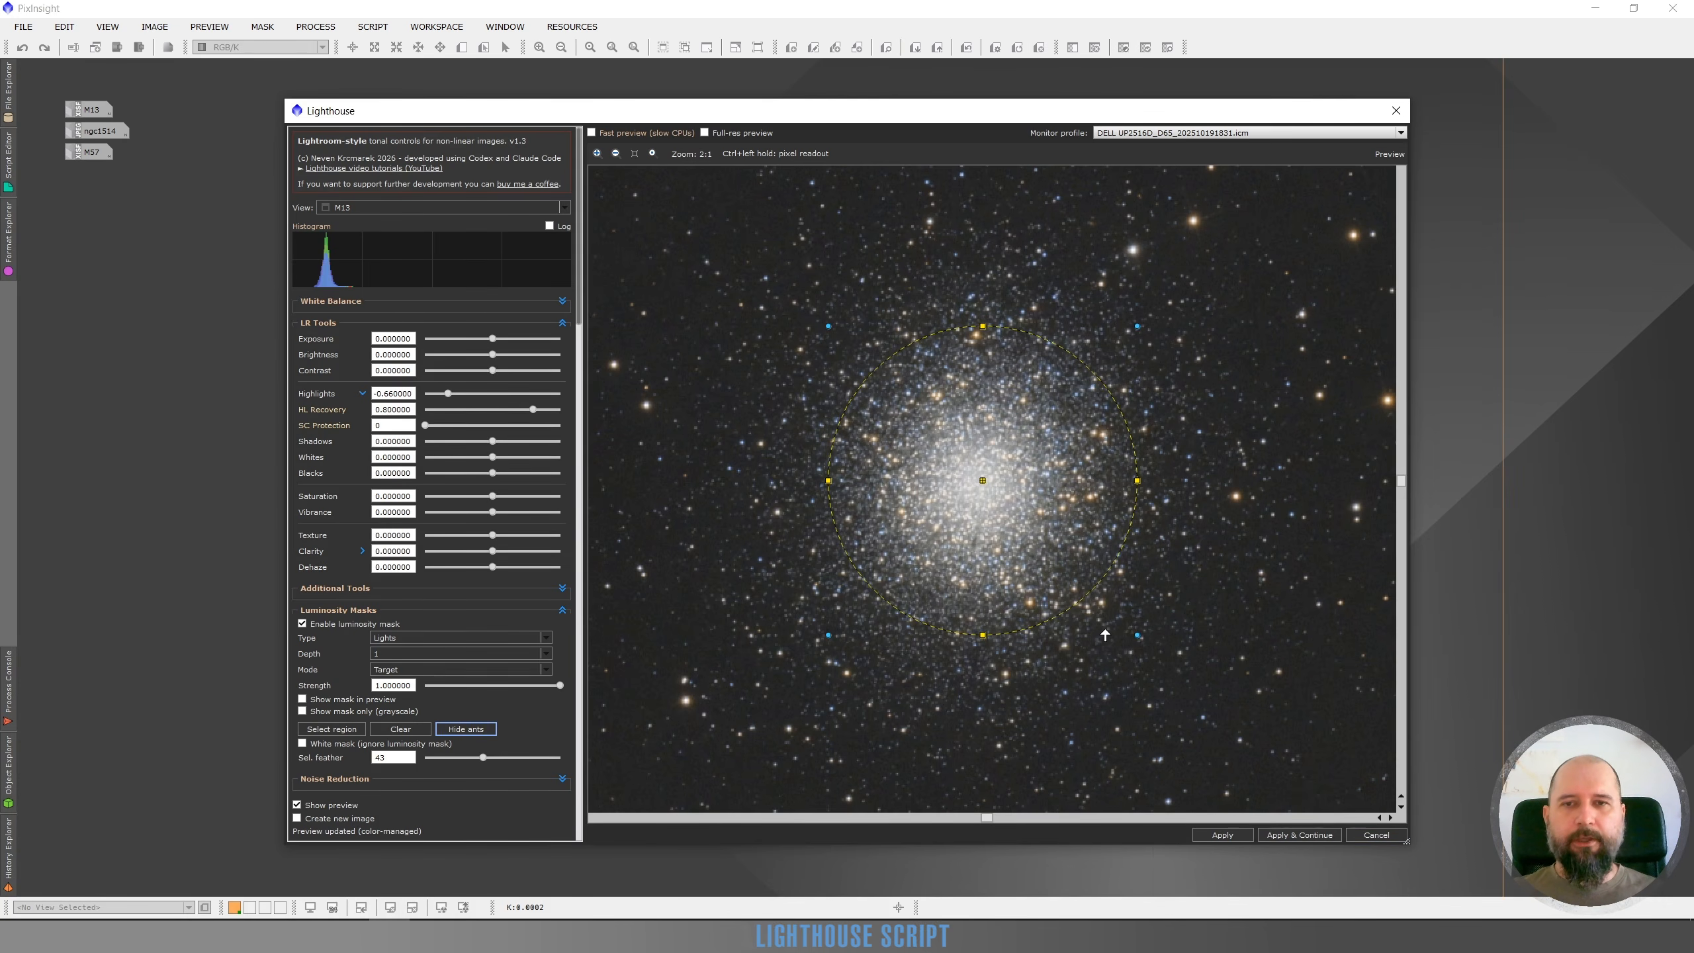
left_click(1221, 835)
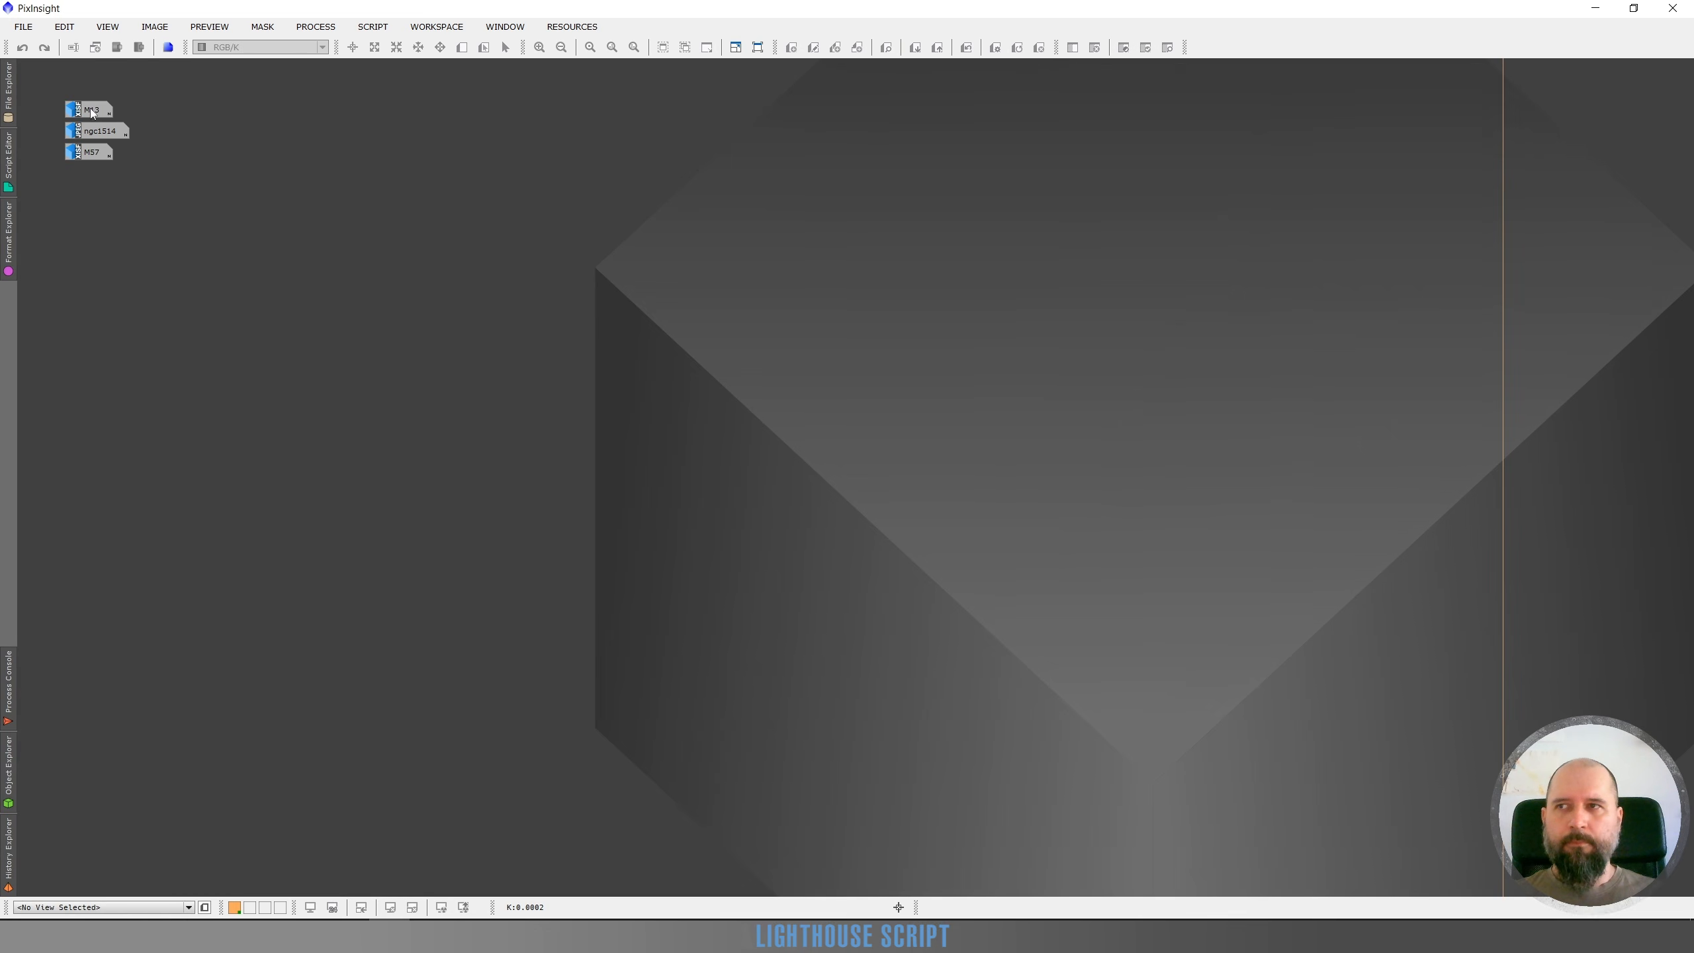
Open the processed M13 image and toggle undo and redo to compare the cluster core before and after
double_click(90, 109)
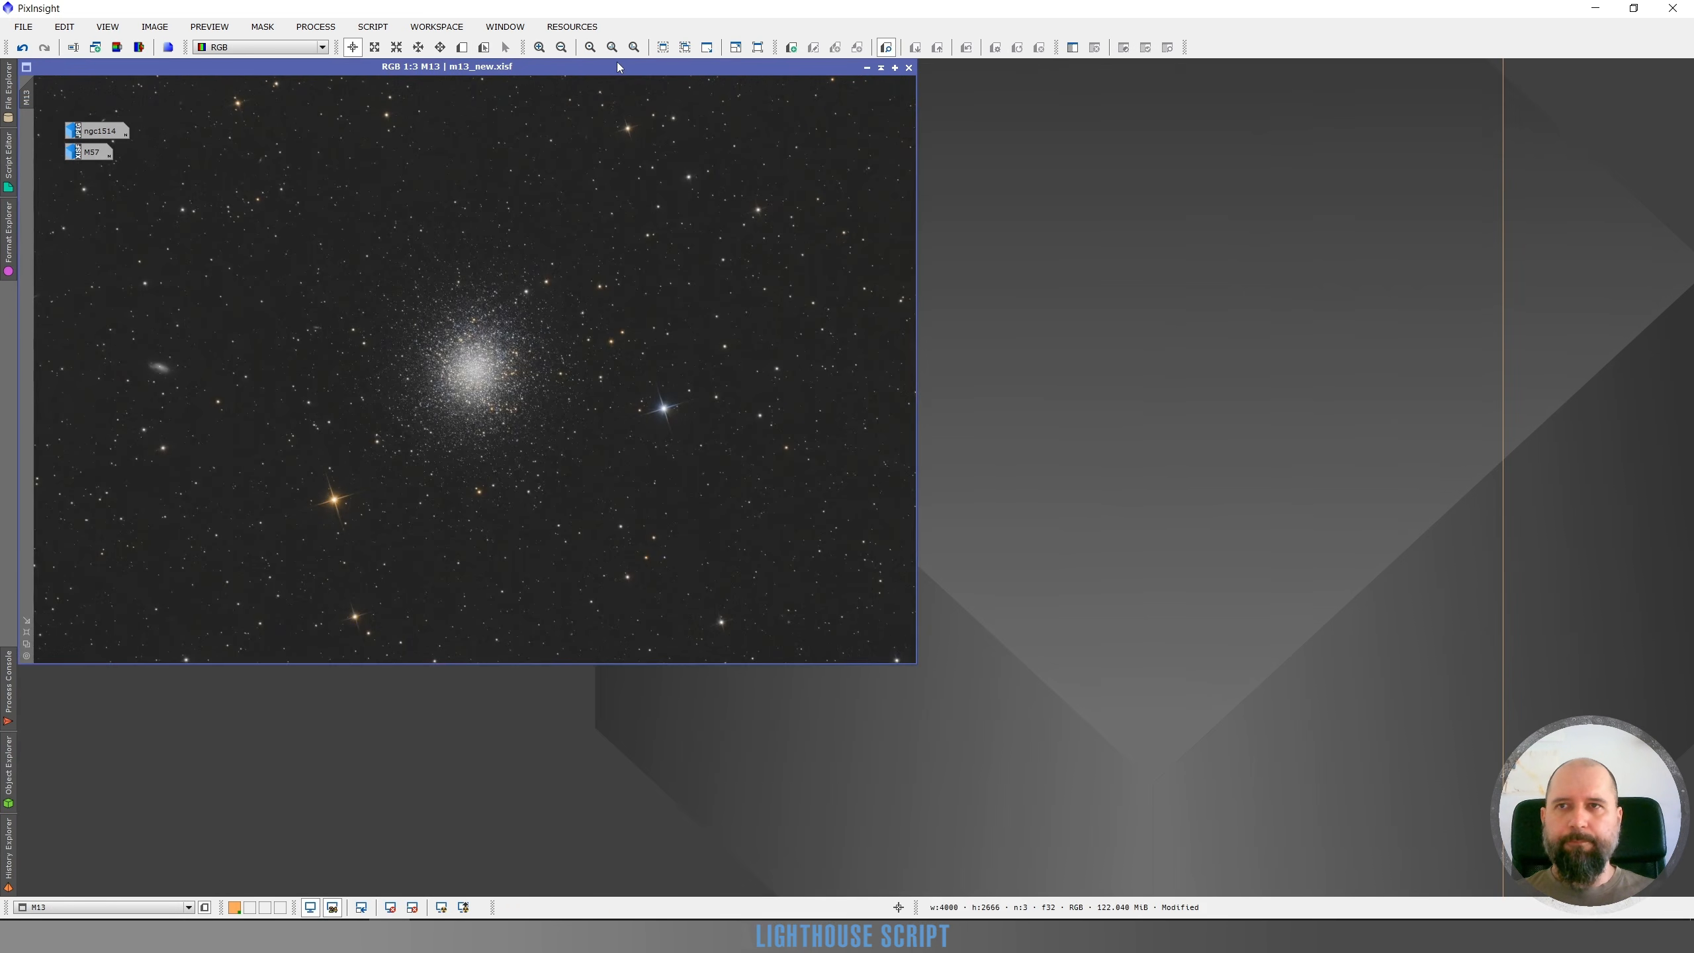
left_click_drag(616, 61, 1039, 160)
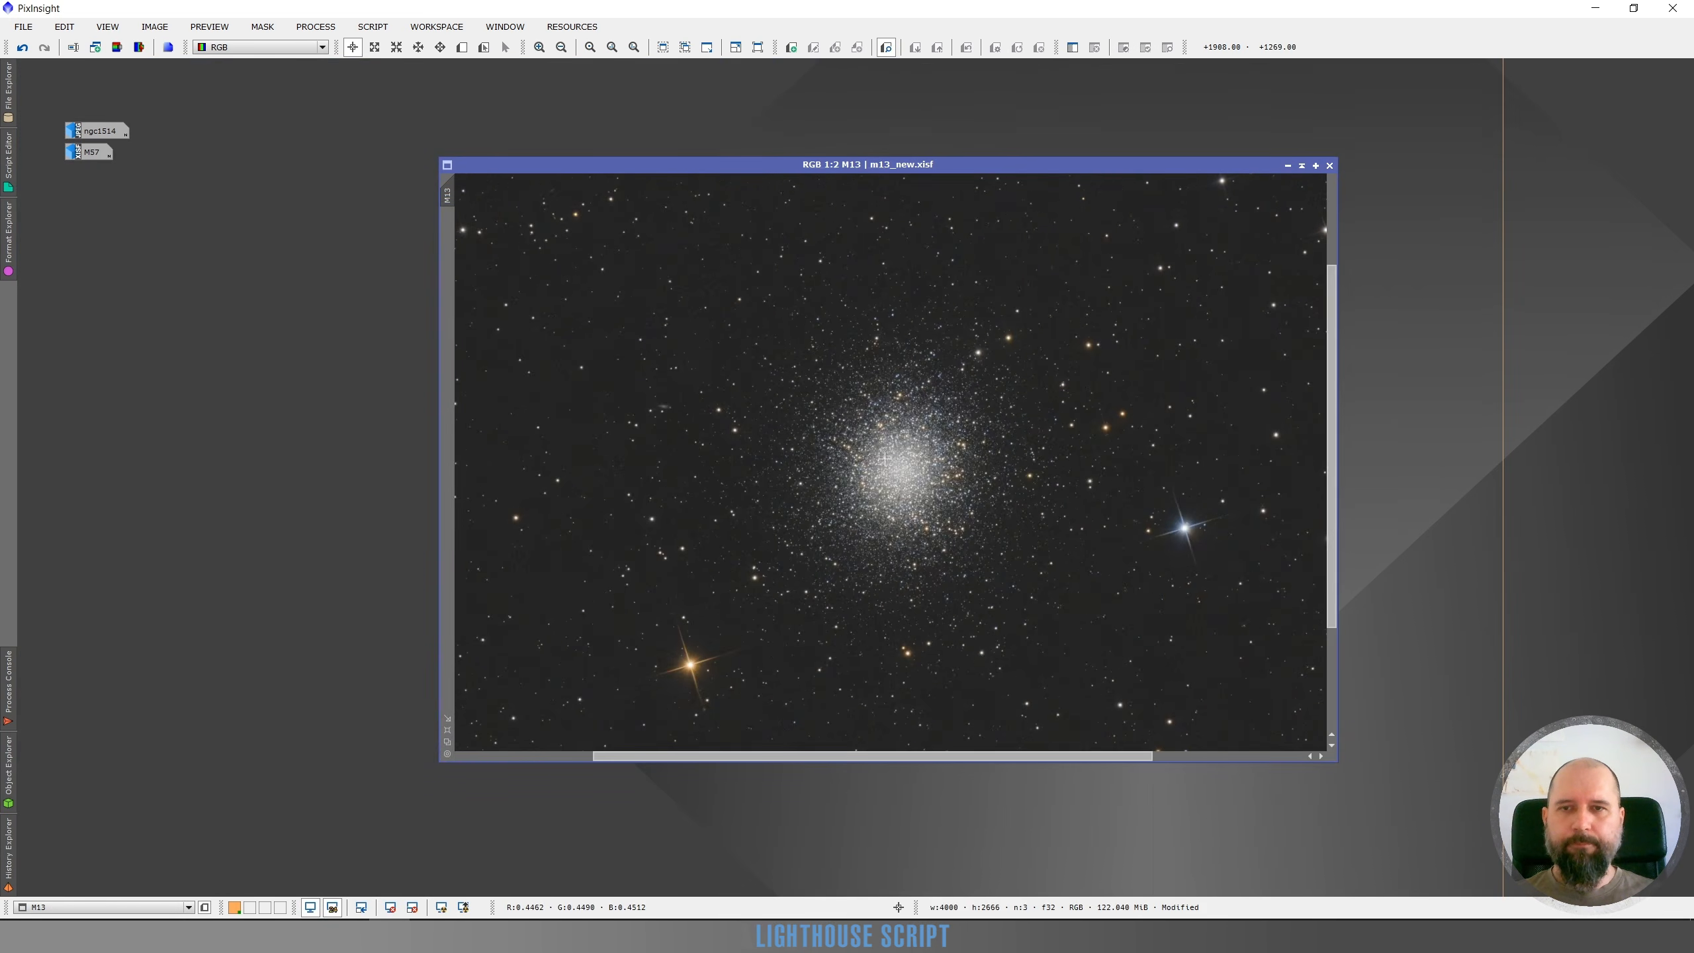
scroll(903, 475, "up", 3)
scroll(903, 474, "down", 1)
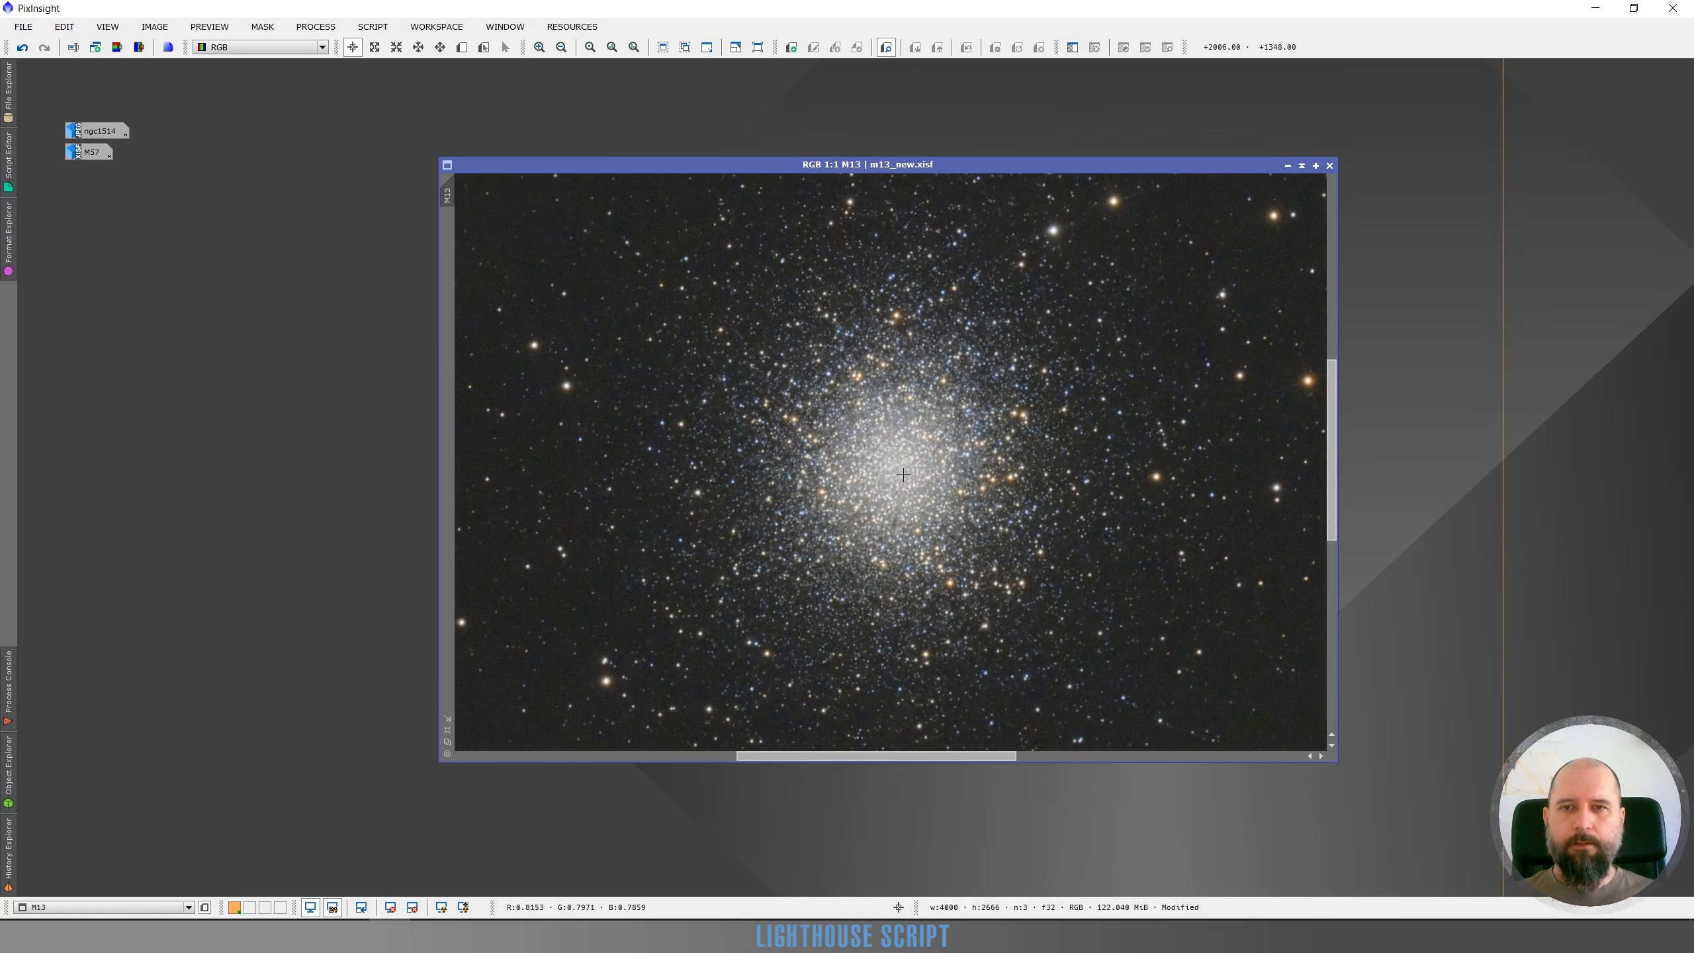
left_click(23, 48)
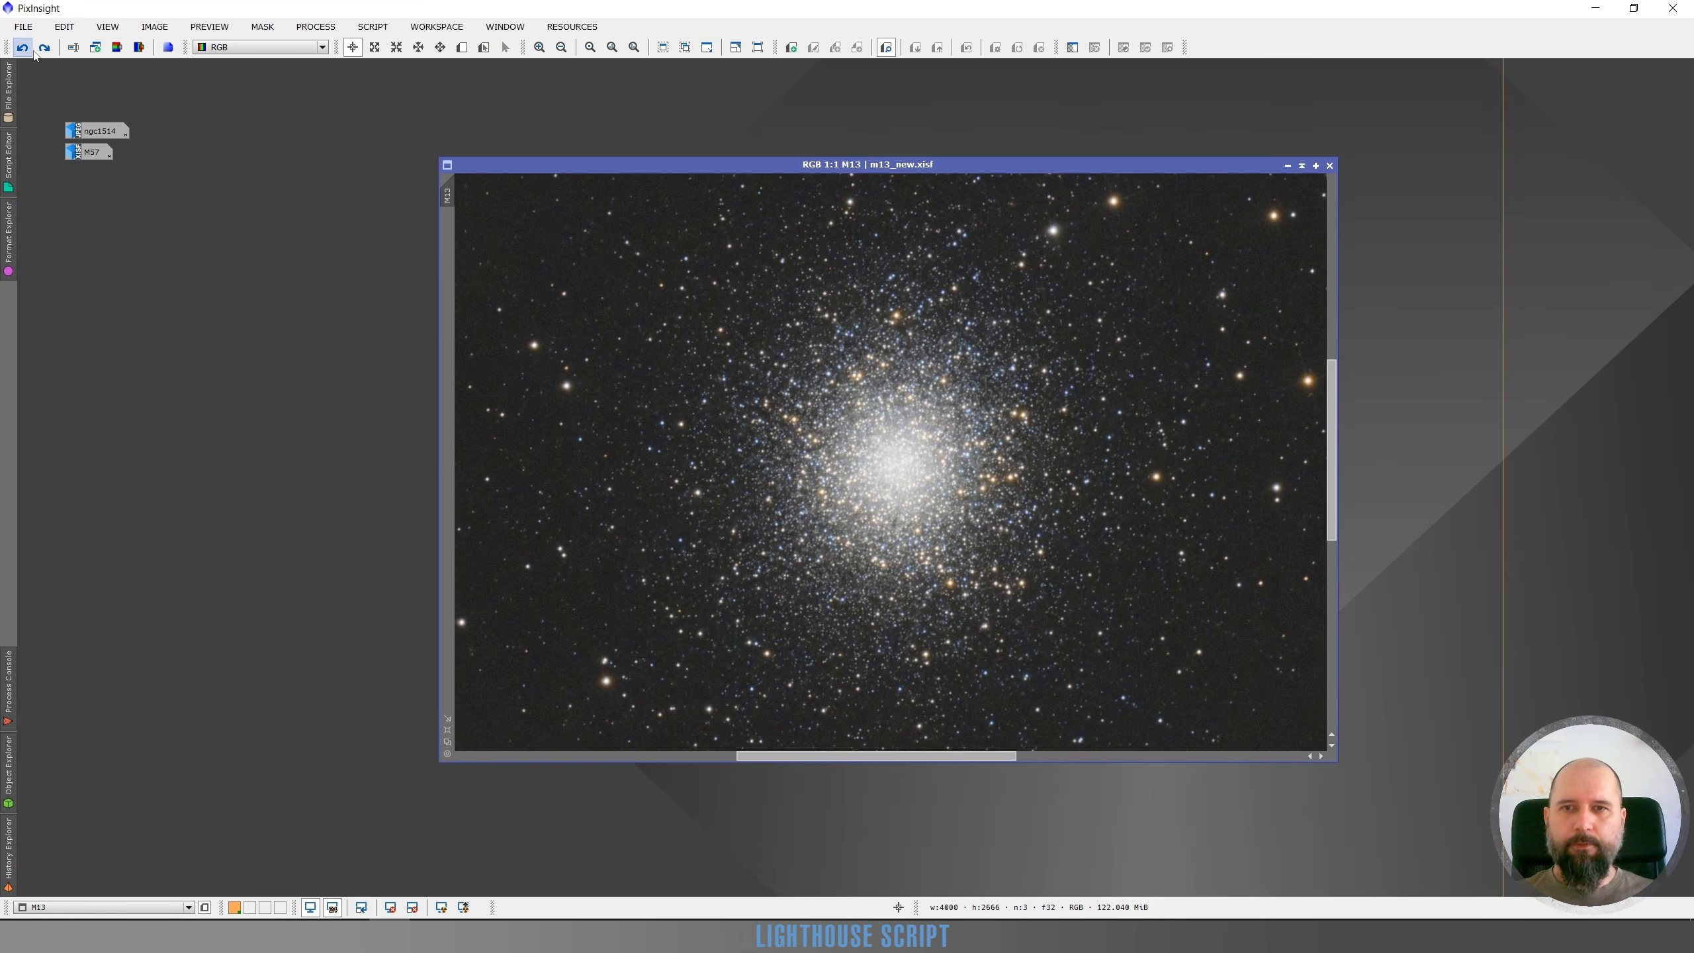
left_click(45, 48)
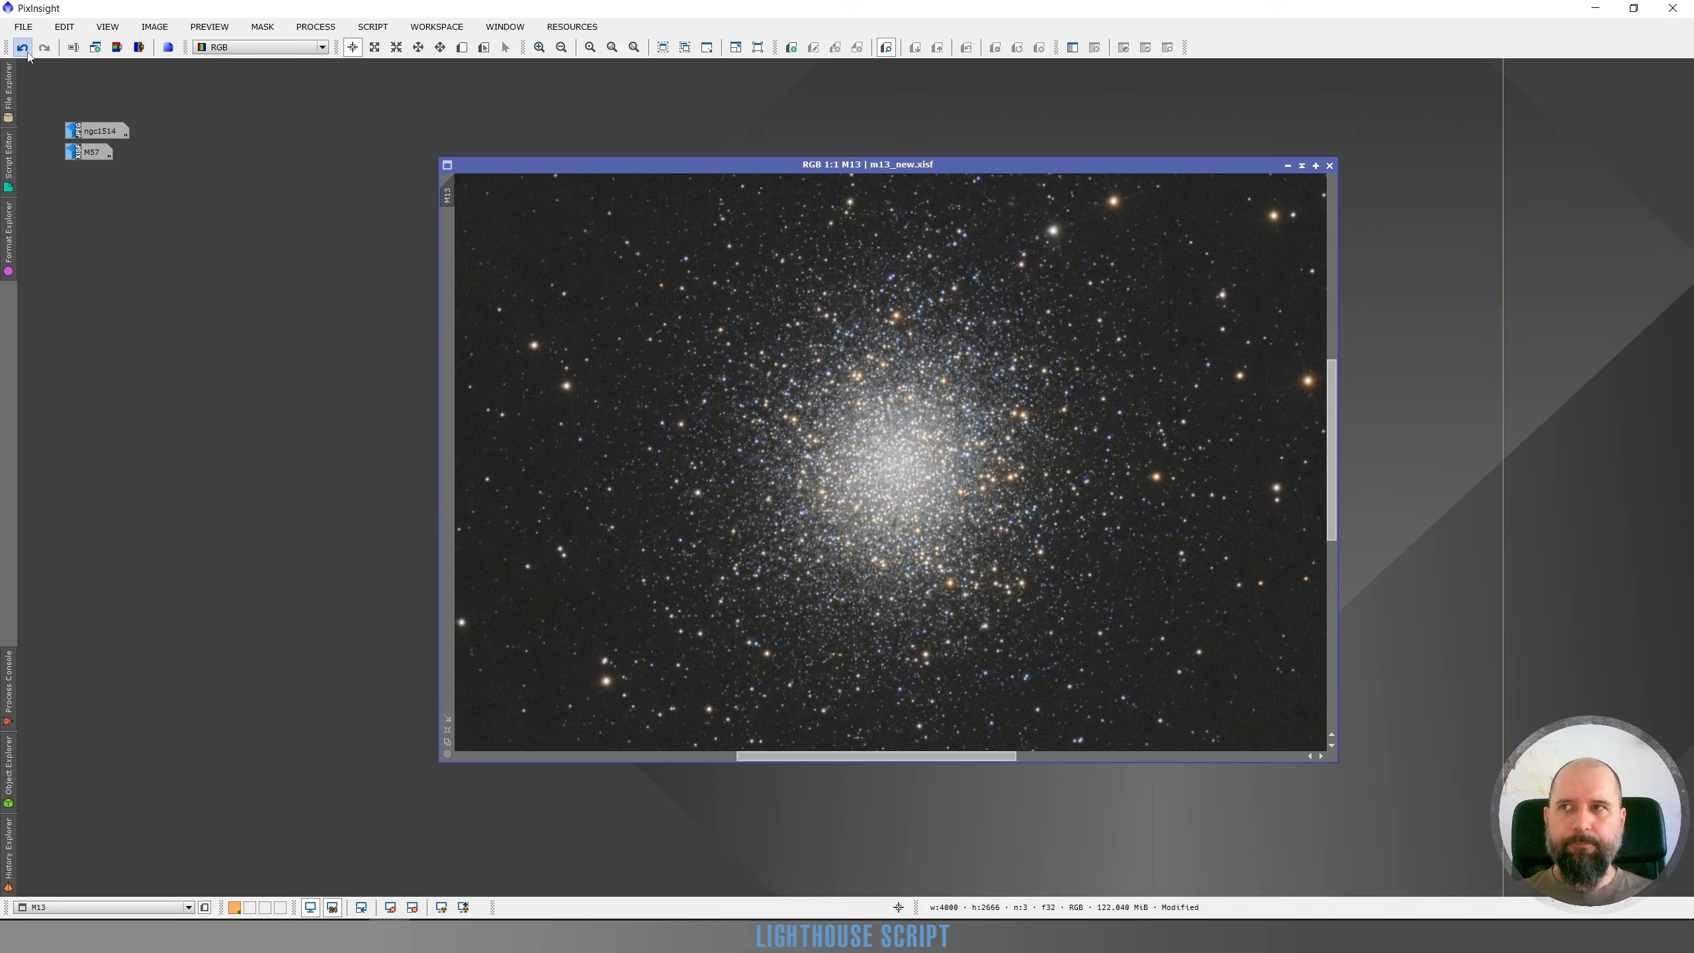
left_click(21, 47)
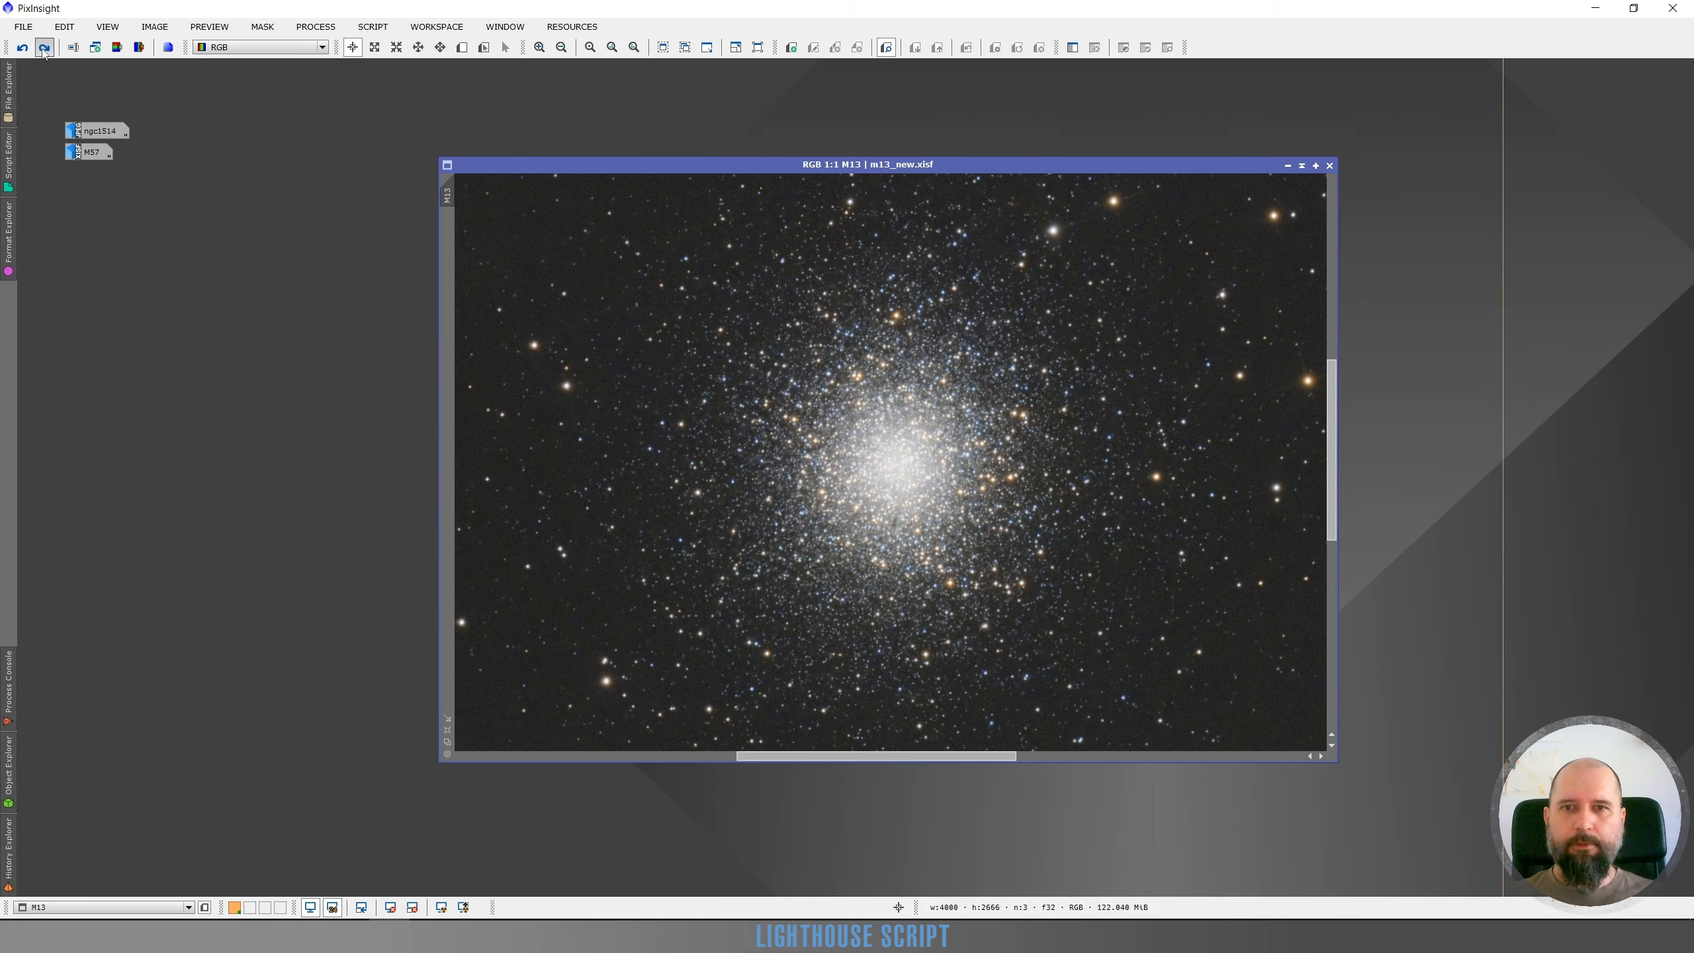
left_click(45, 47)
scroll(854, 461, "up", 1)
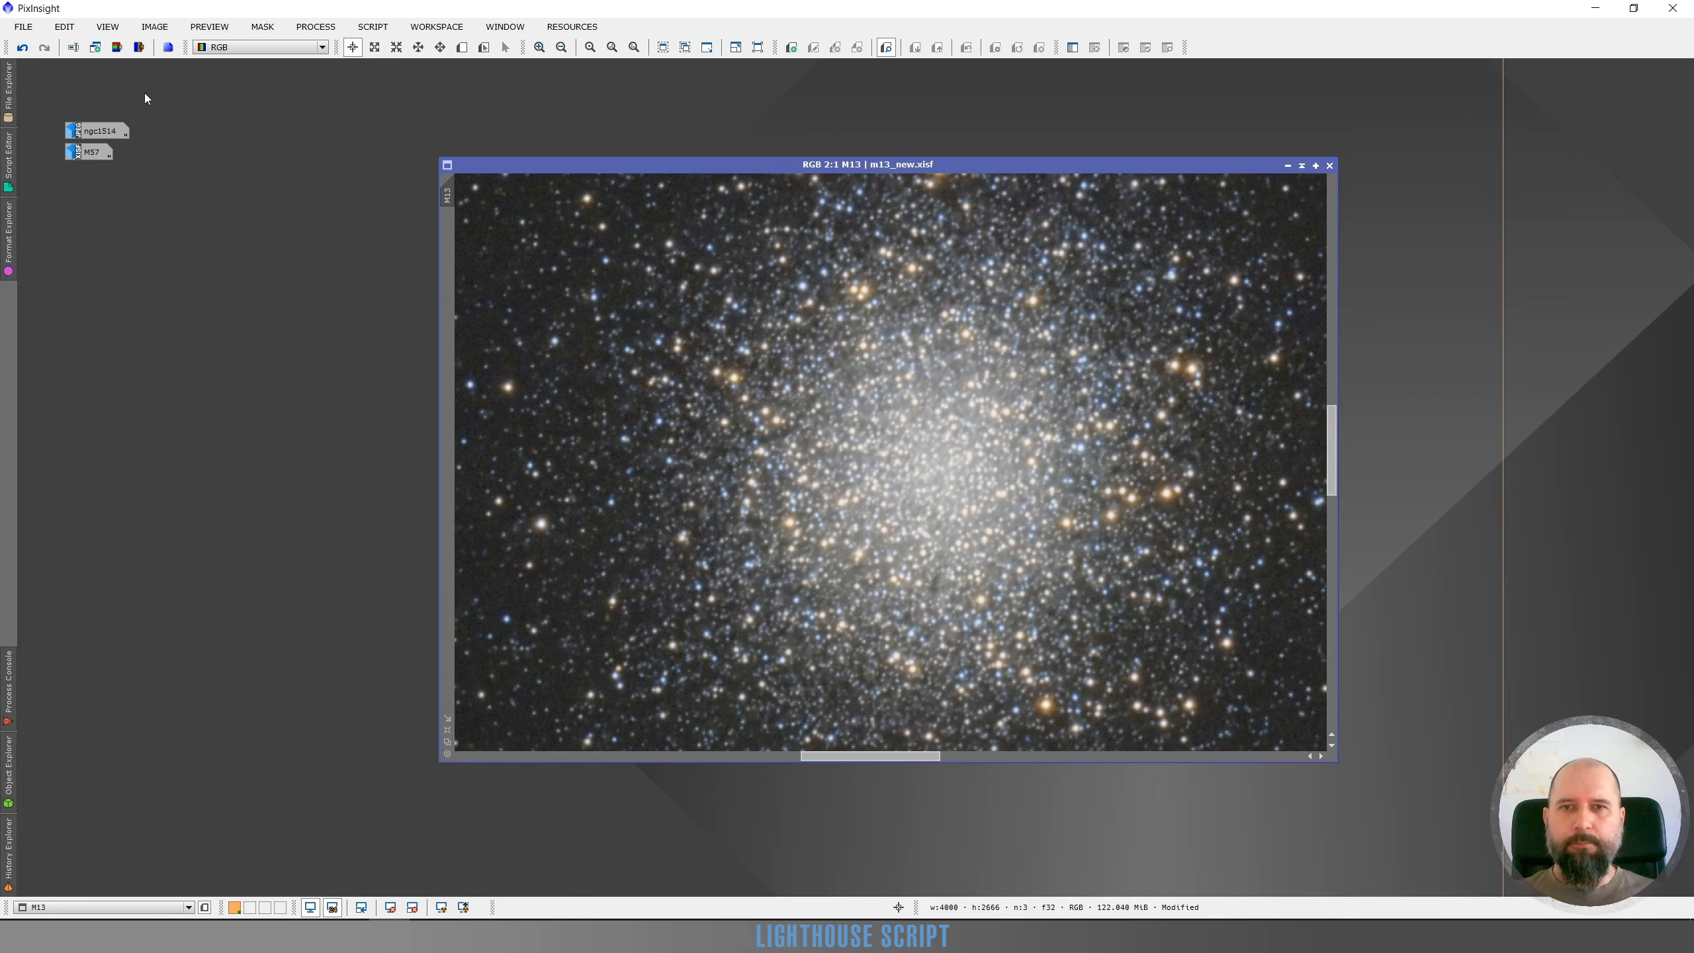
left_click(22, 46)
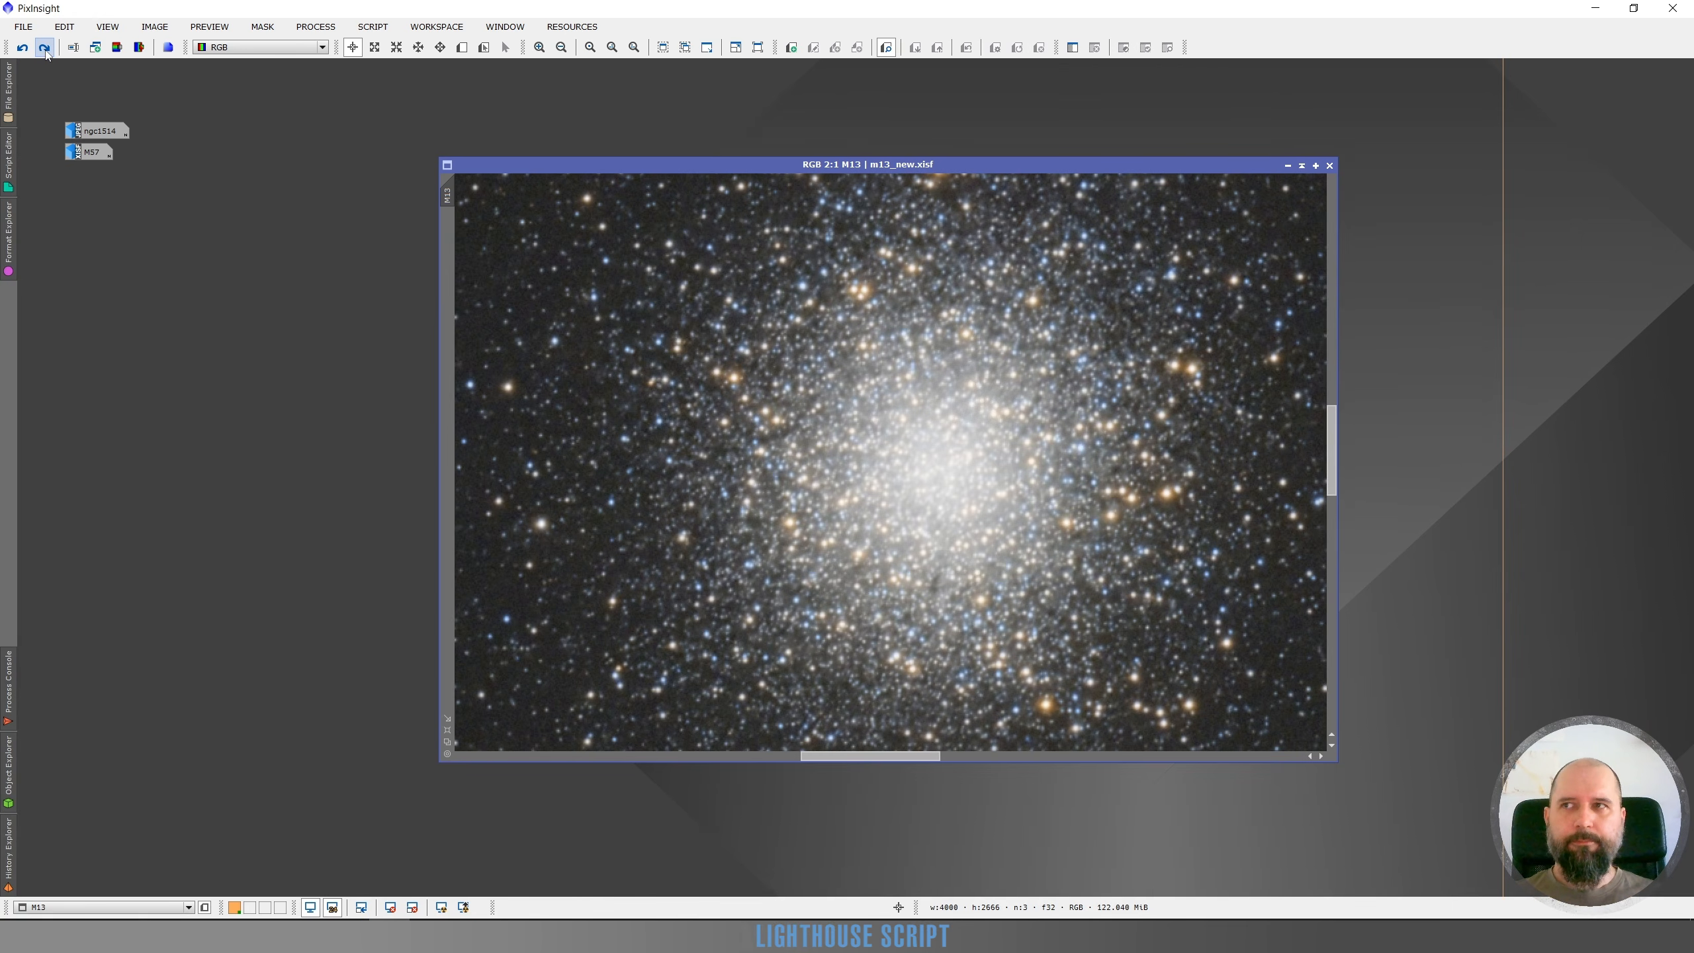
left_click(44, 47)
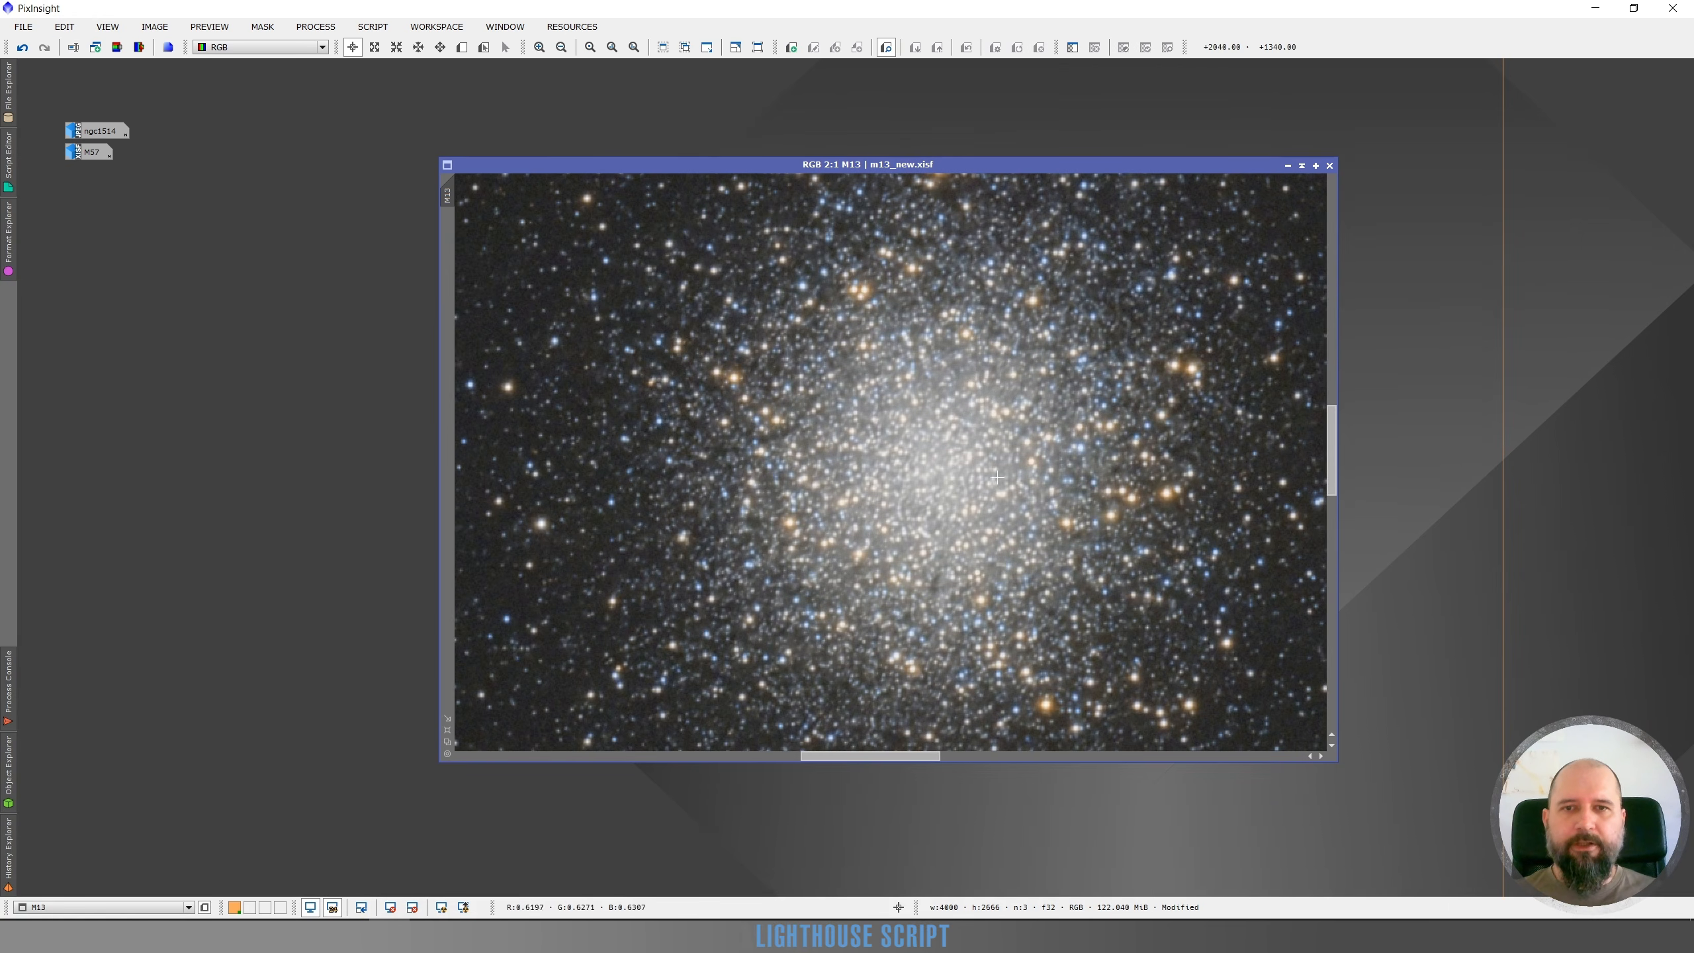
scroll(998, 477, "down", 3)
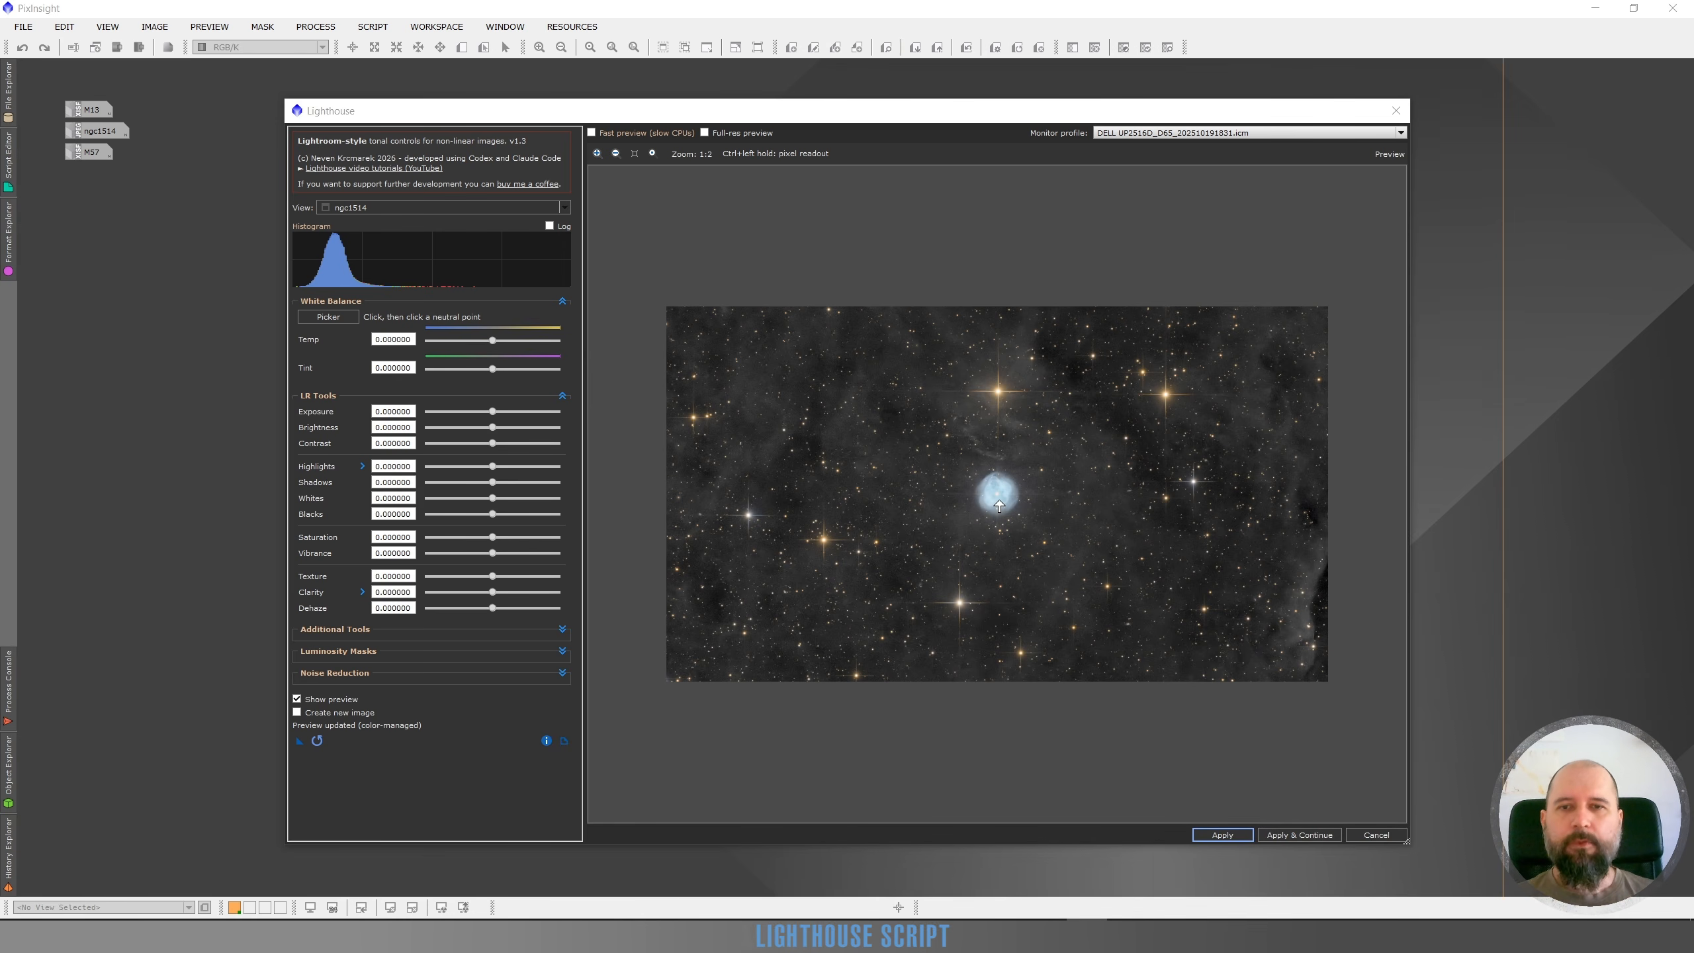
On ngc1514, enable the luminosity mask and select a circular region enclosing the nebula
scroll(998, 510, "up", 2)
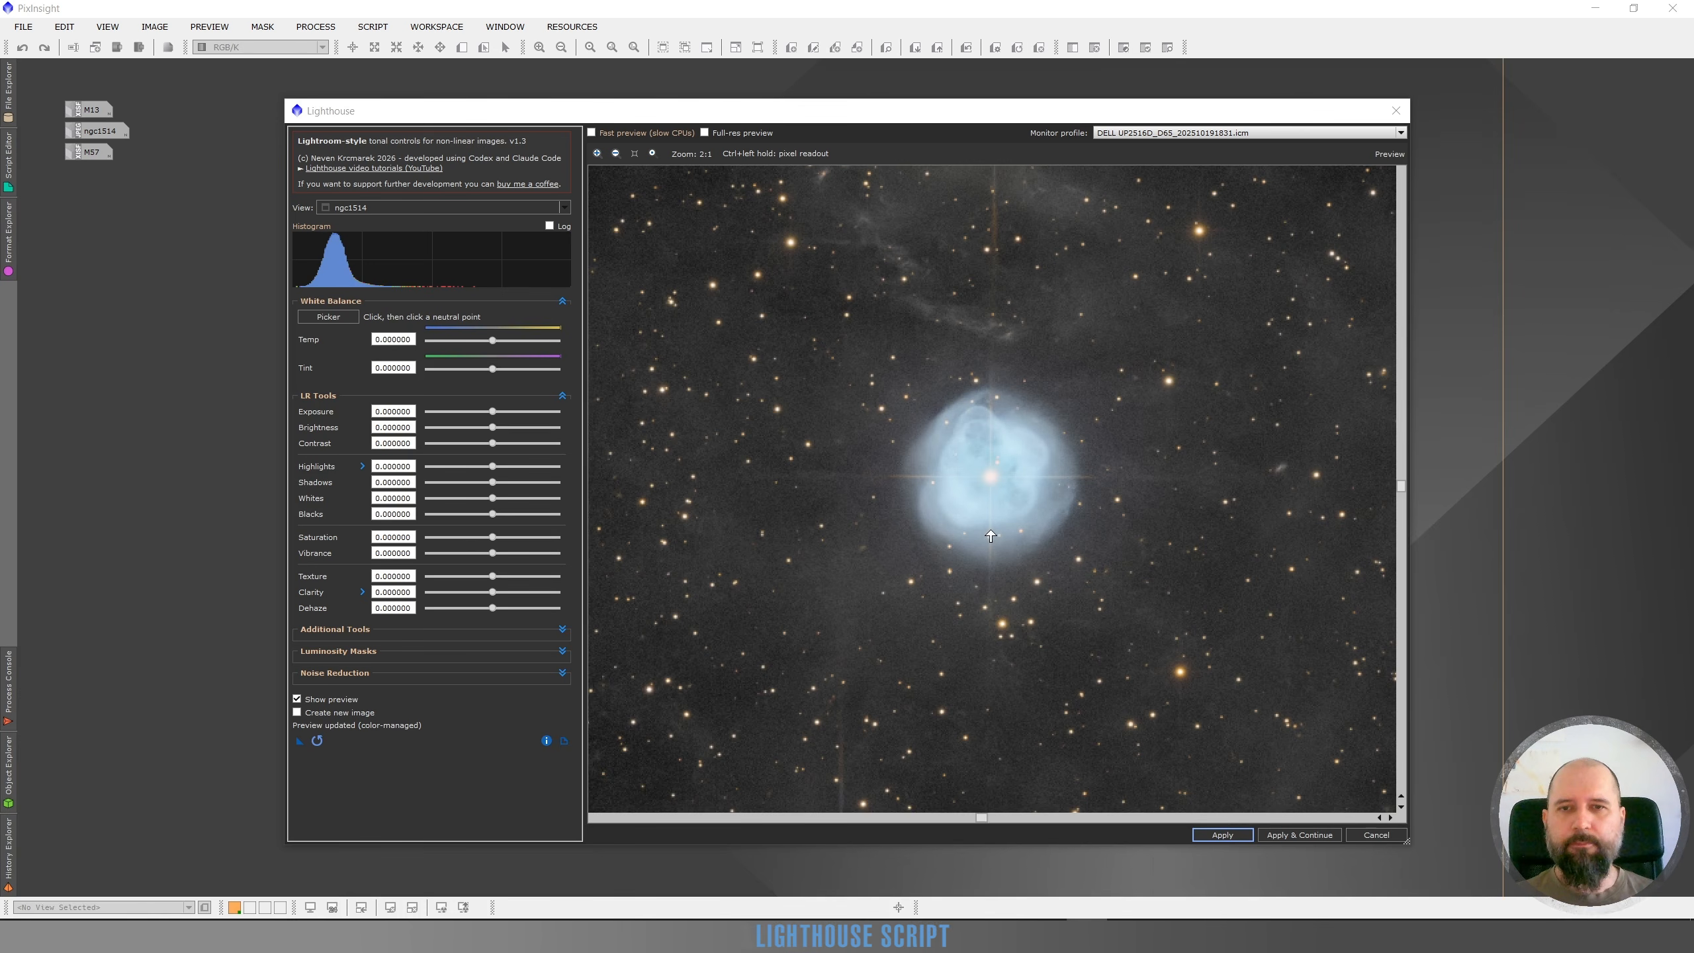
scroll(960, 435, "up", 1)
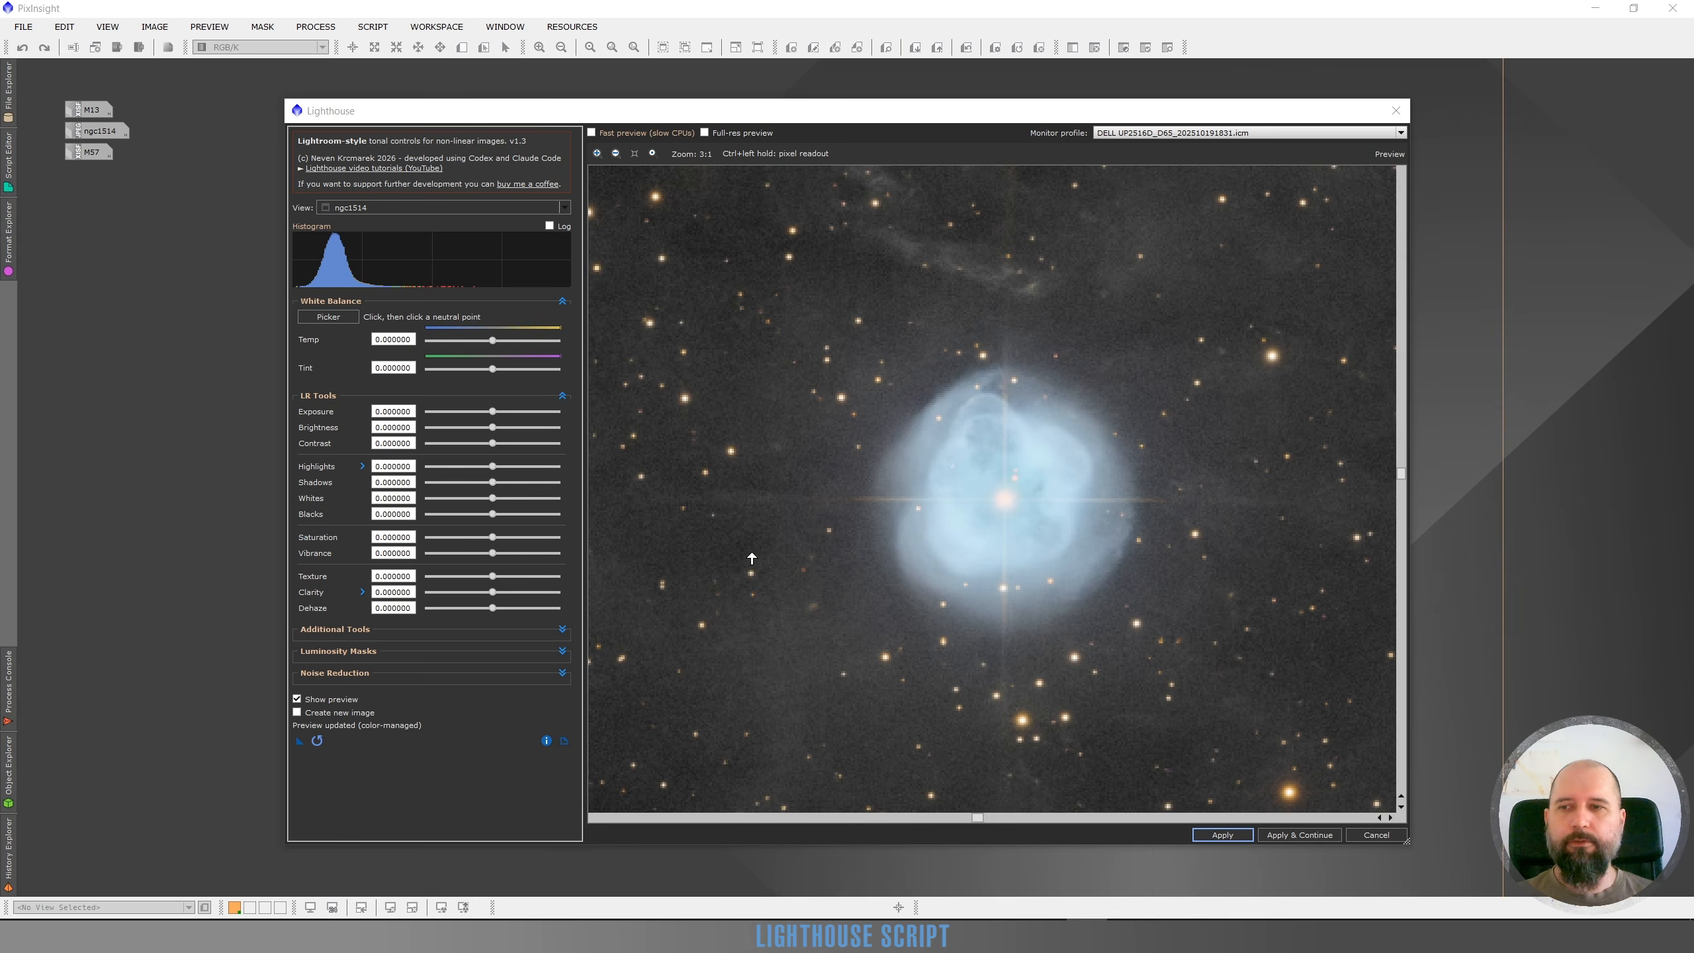
left_click(562, 652)
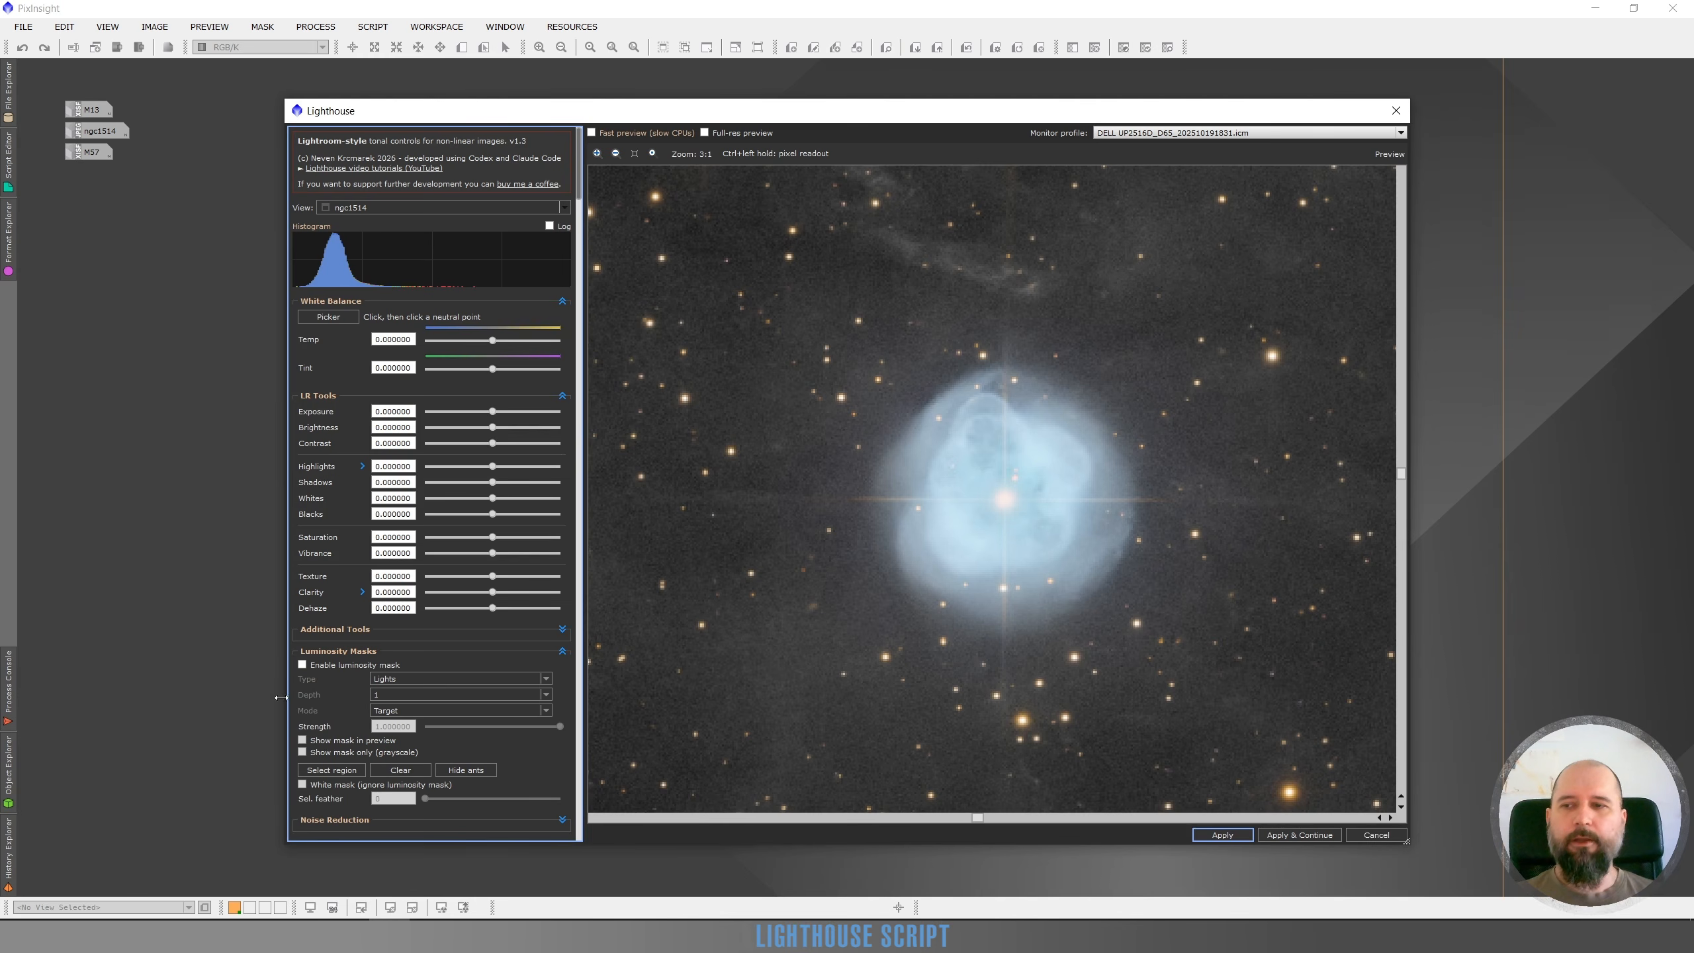
left_click(331, 771)
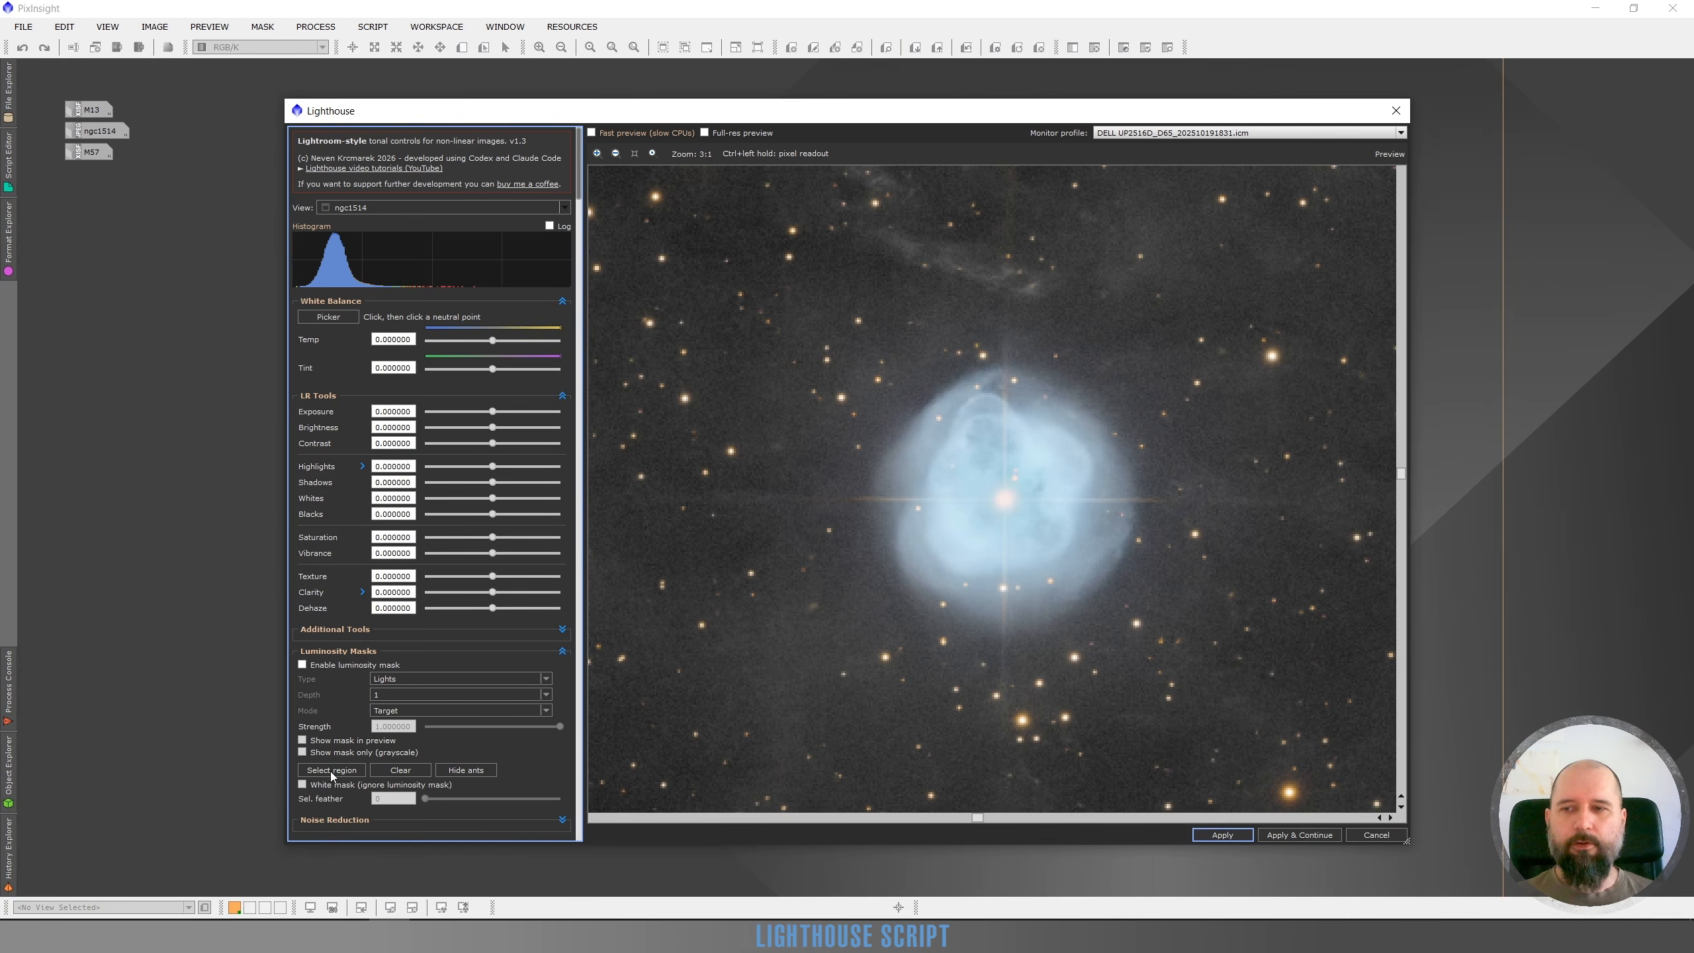
left_click(302, 664)
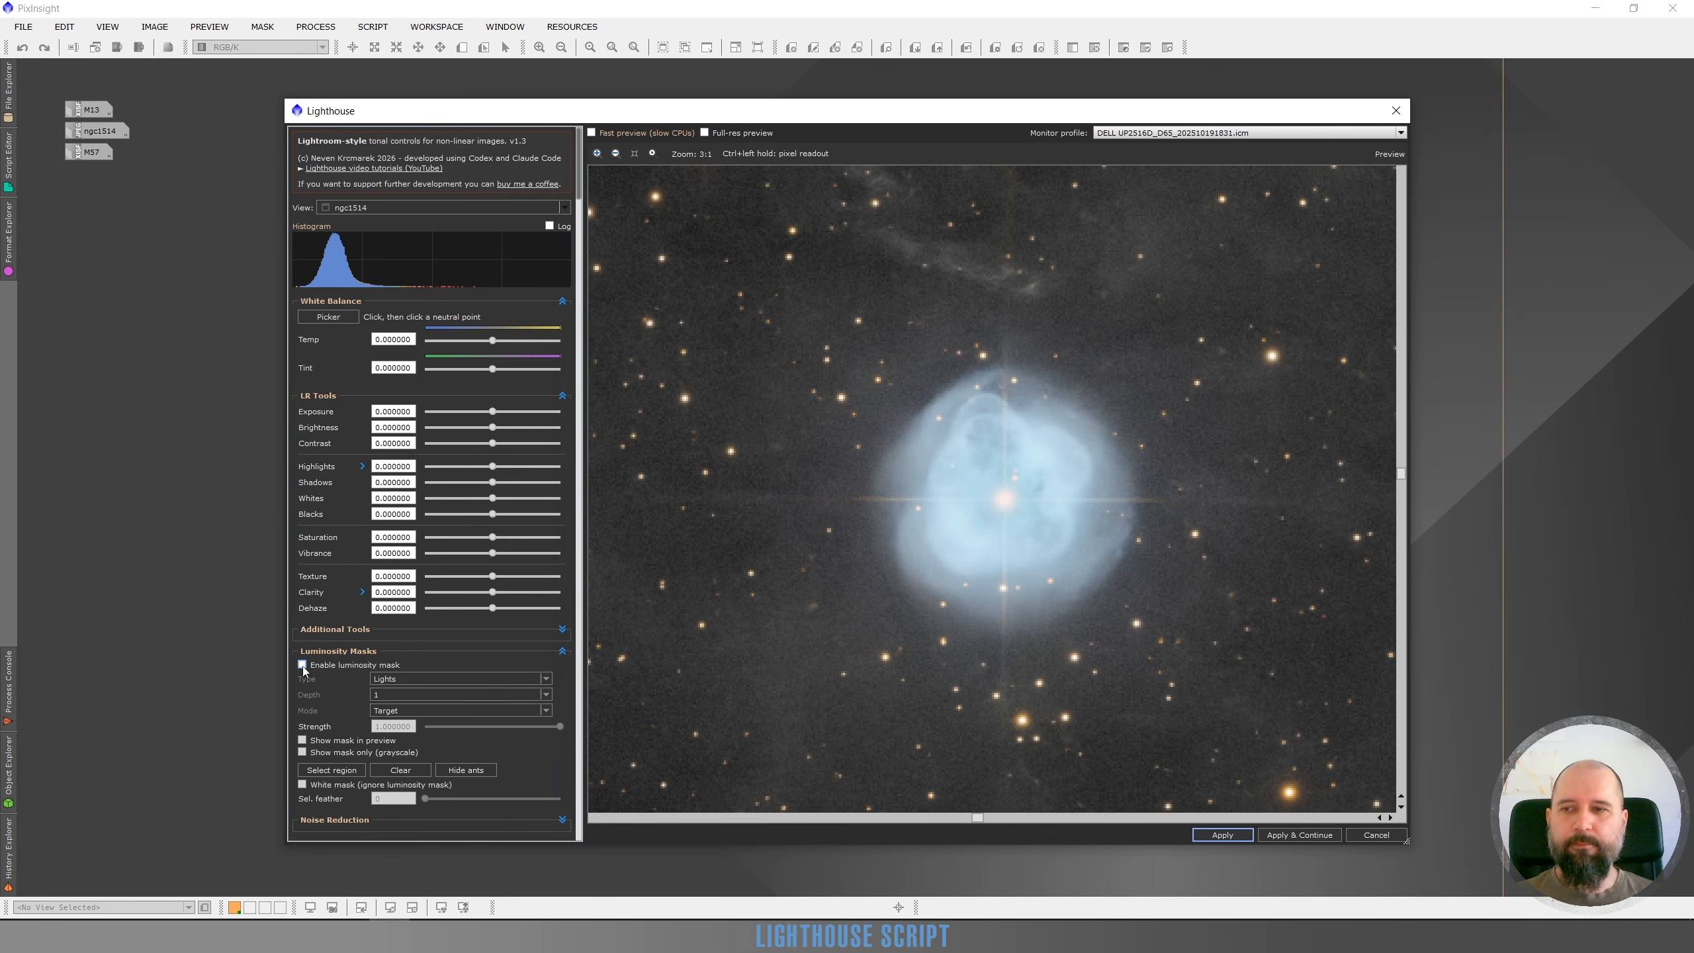
left_click(327, 772)
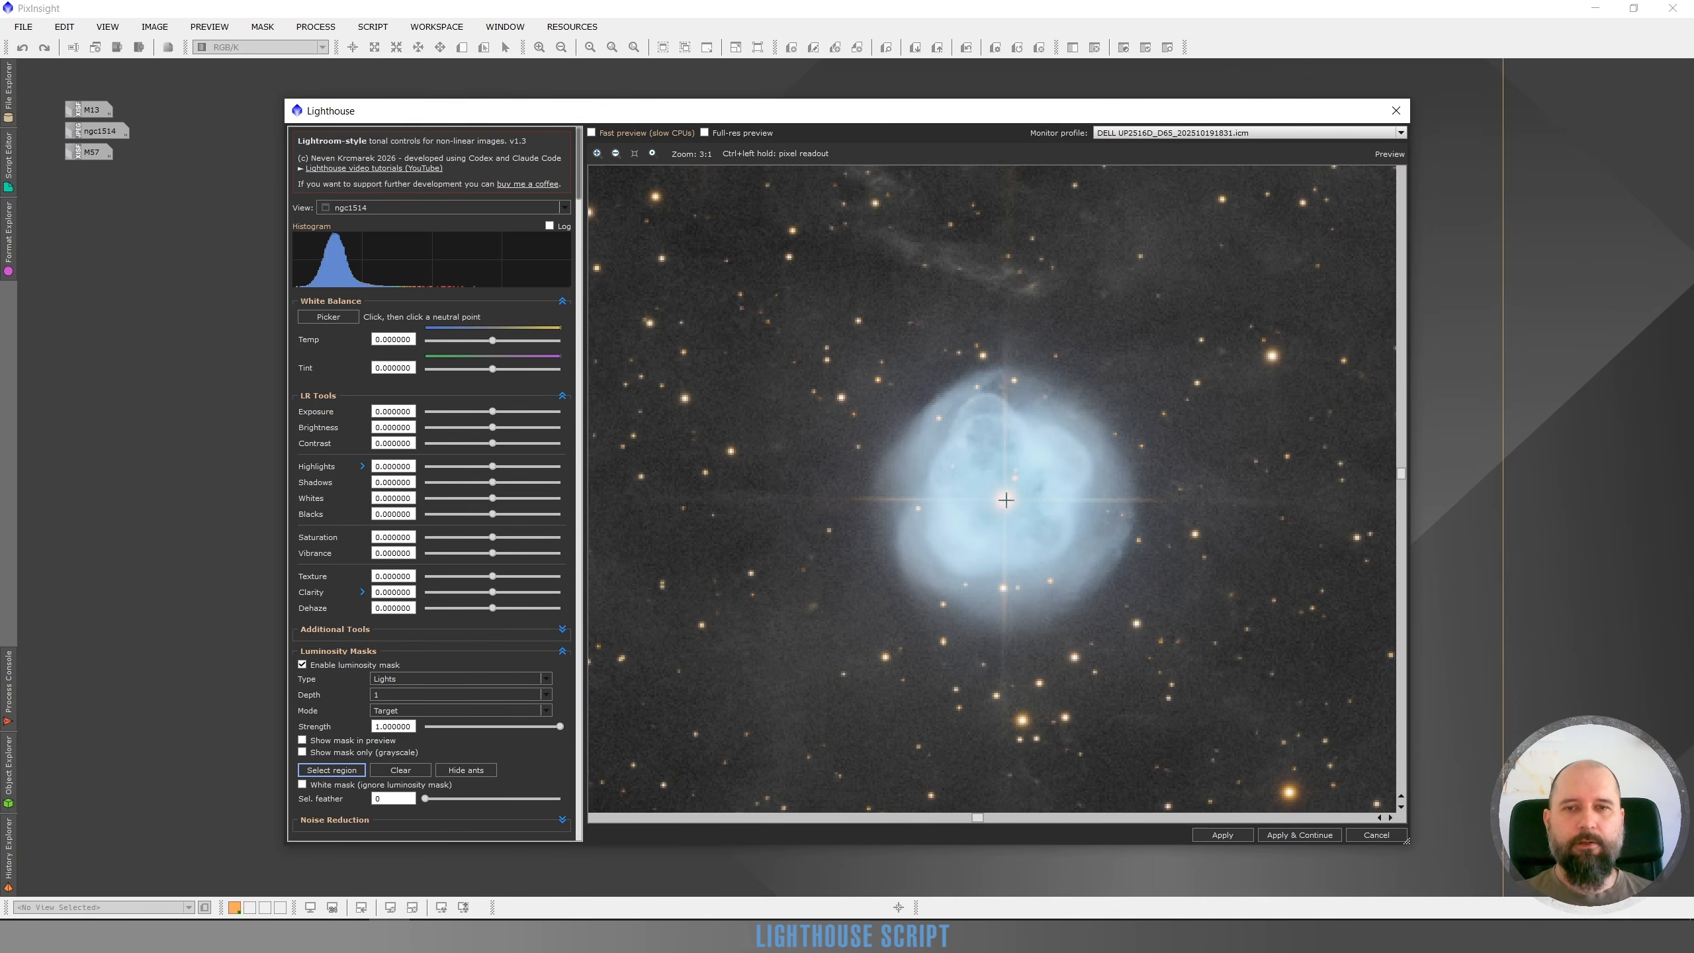
left_click_drag(1006, 499, 937, 627)
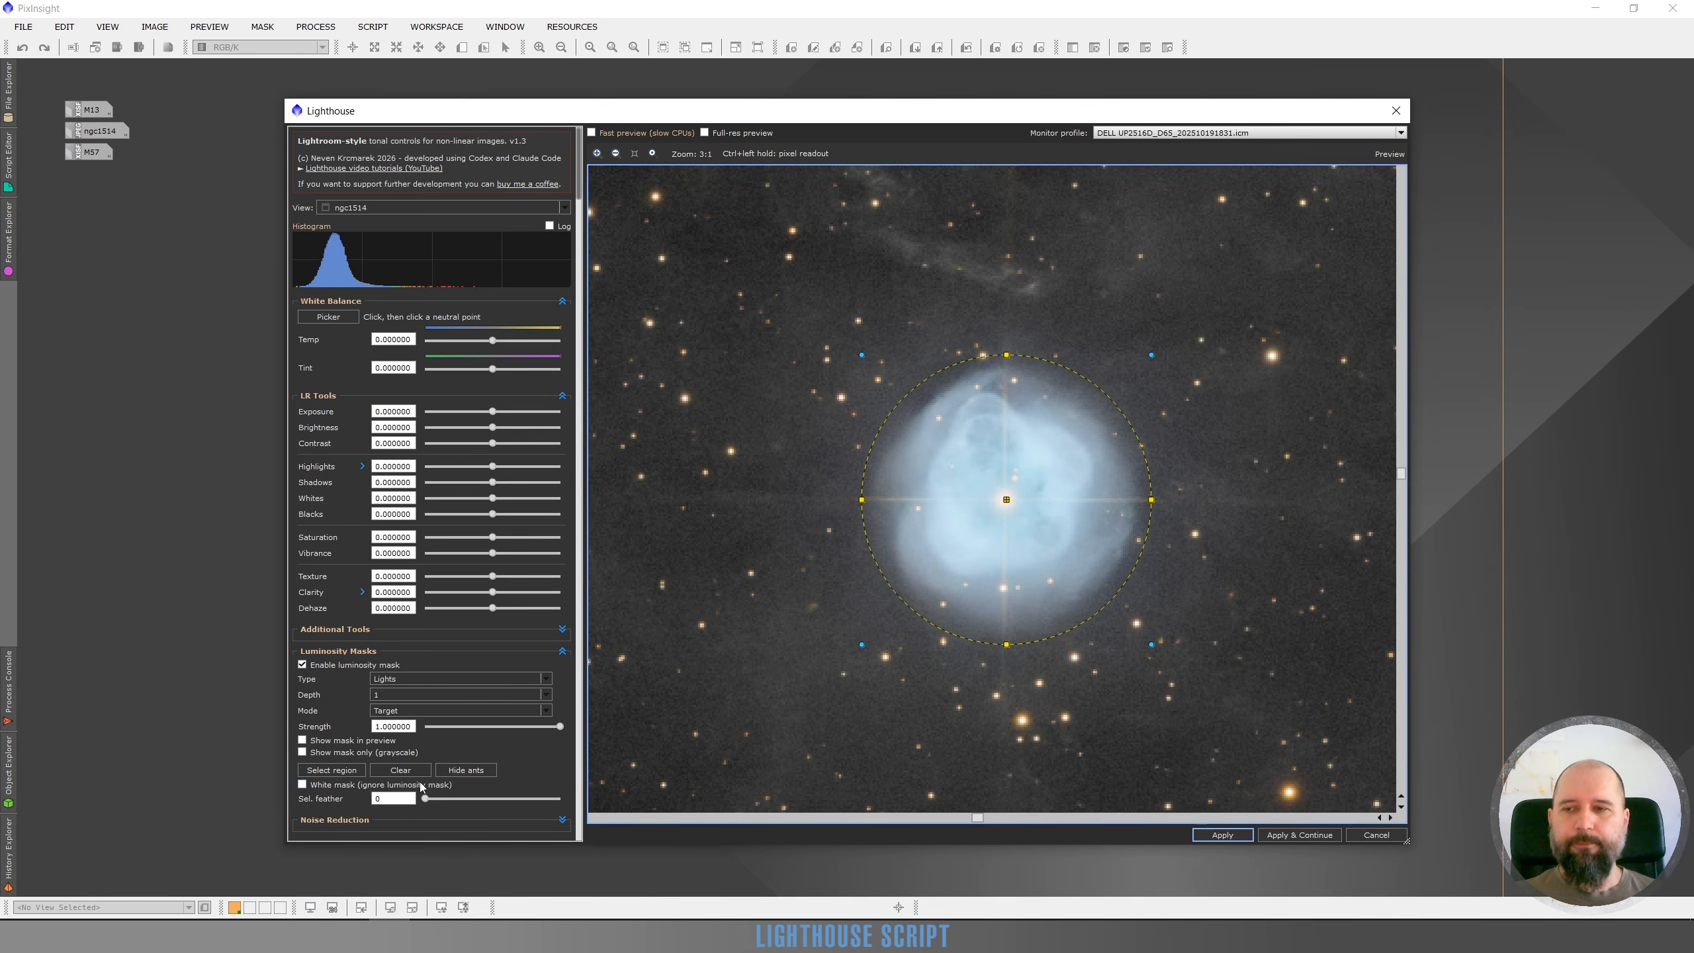
Set the selection feather to 21 and hide the region outline
left_click_drag(444, 795, 452, 797)
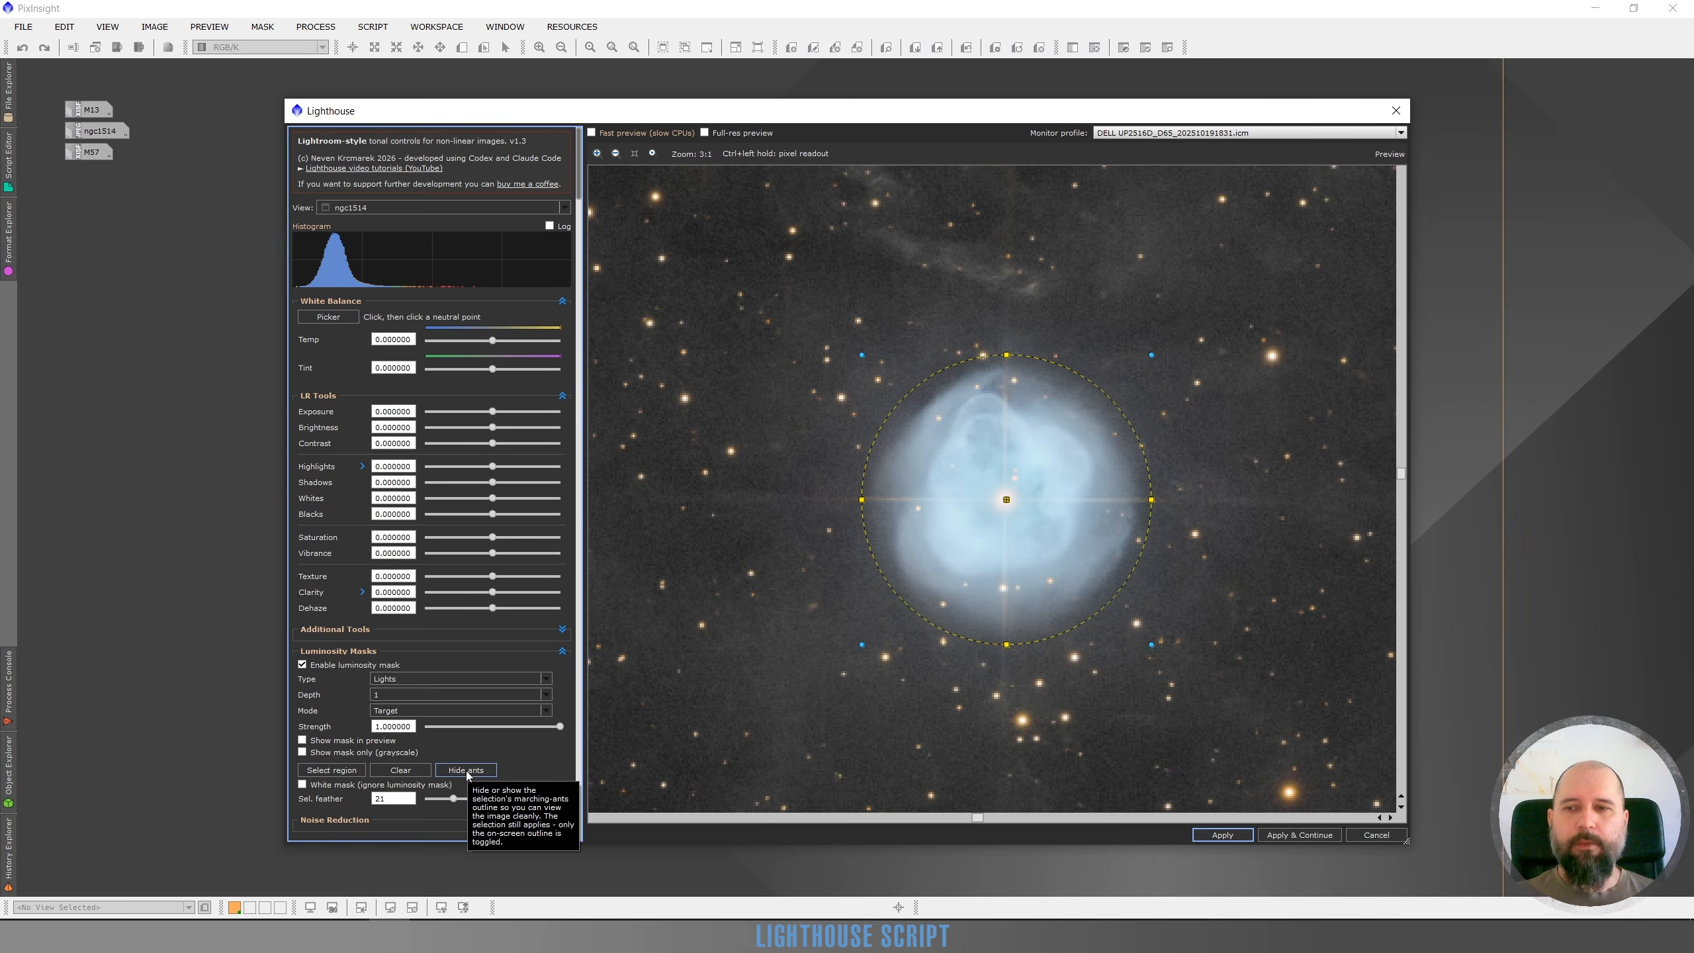
left_click(466, 770)
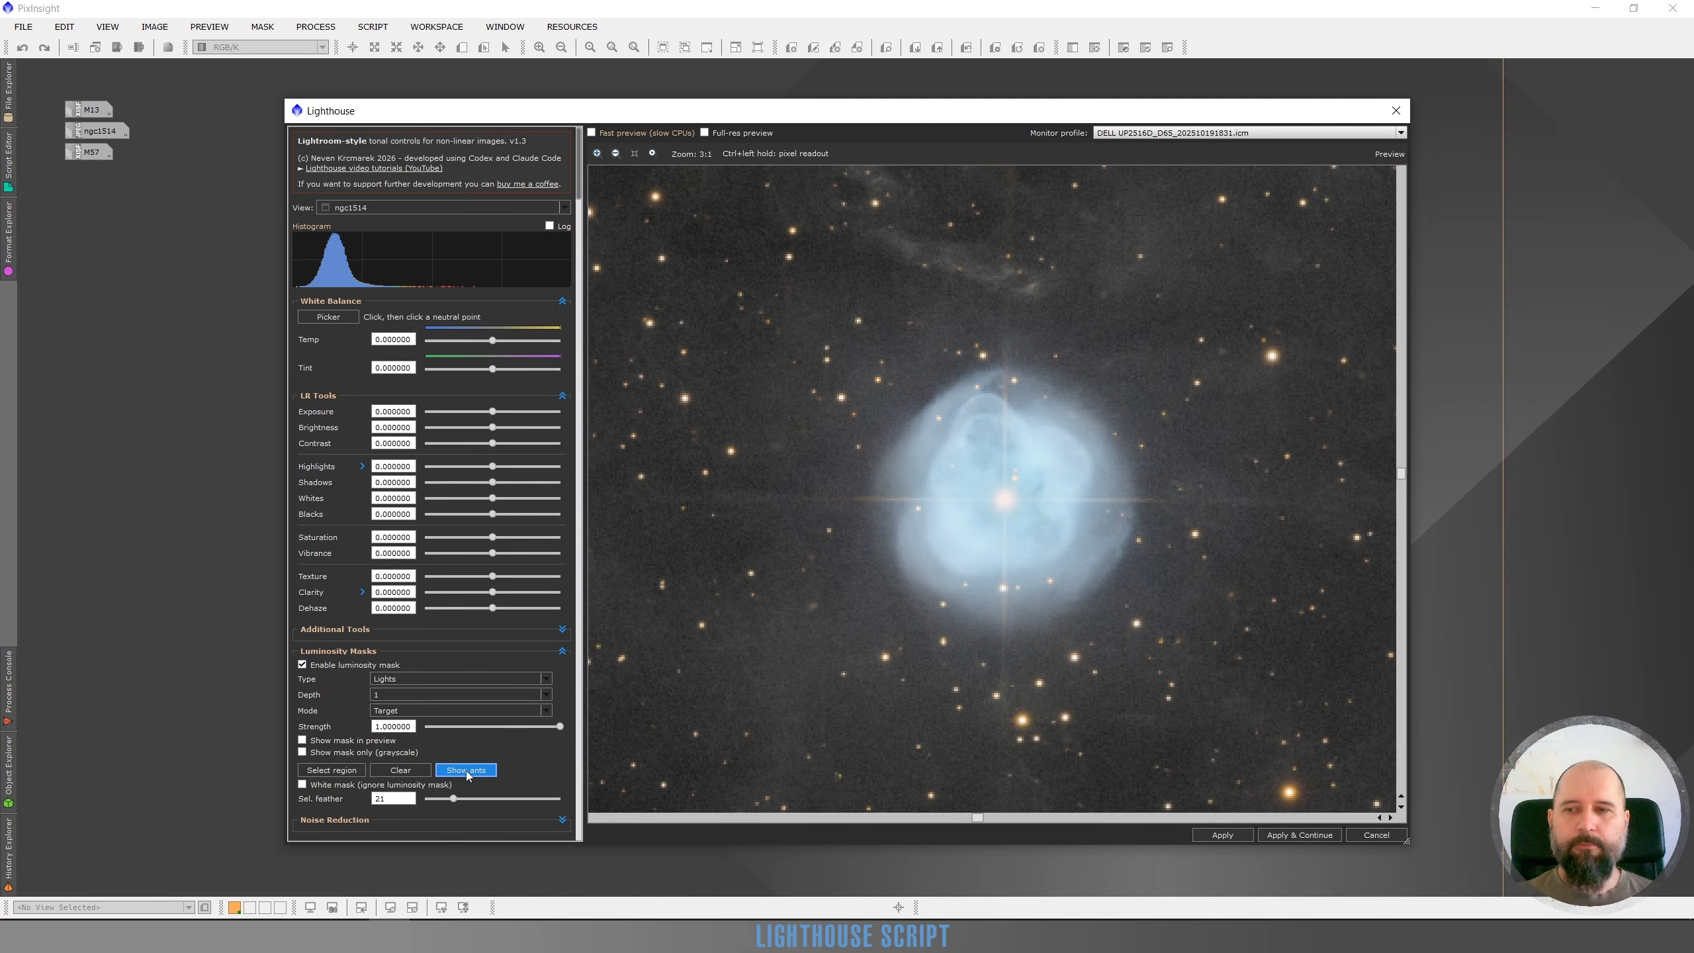
Set the selection feather to 0 while viewing the grayscale mask alone, then return to the colour preview
left_click(302, 752)
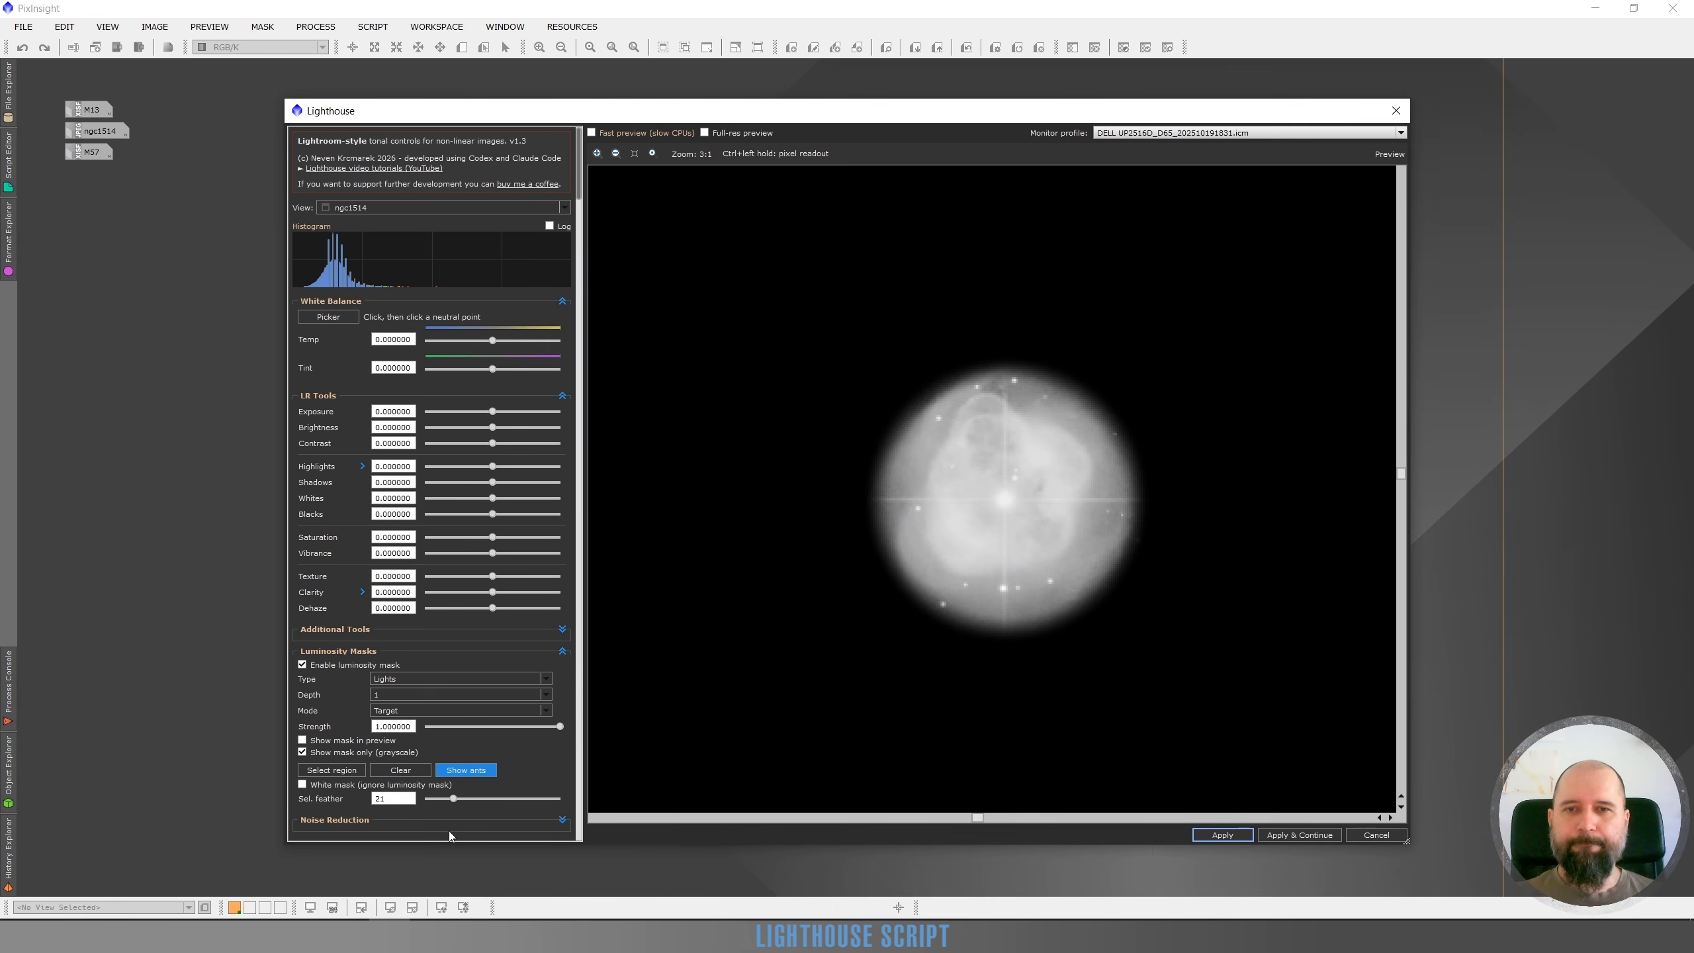
left_click_drag(453, 798, 416, 804)
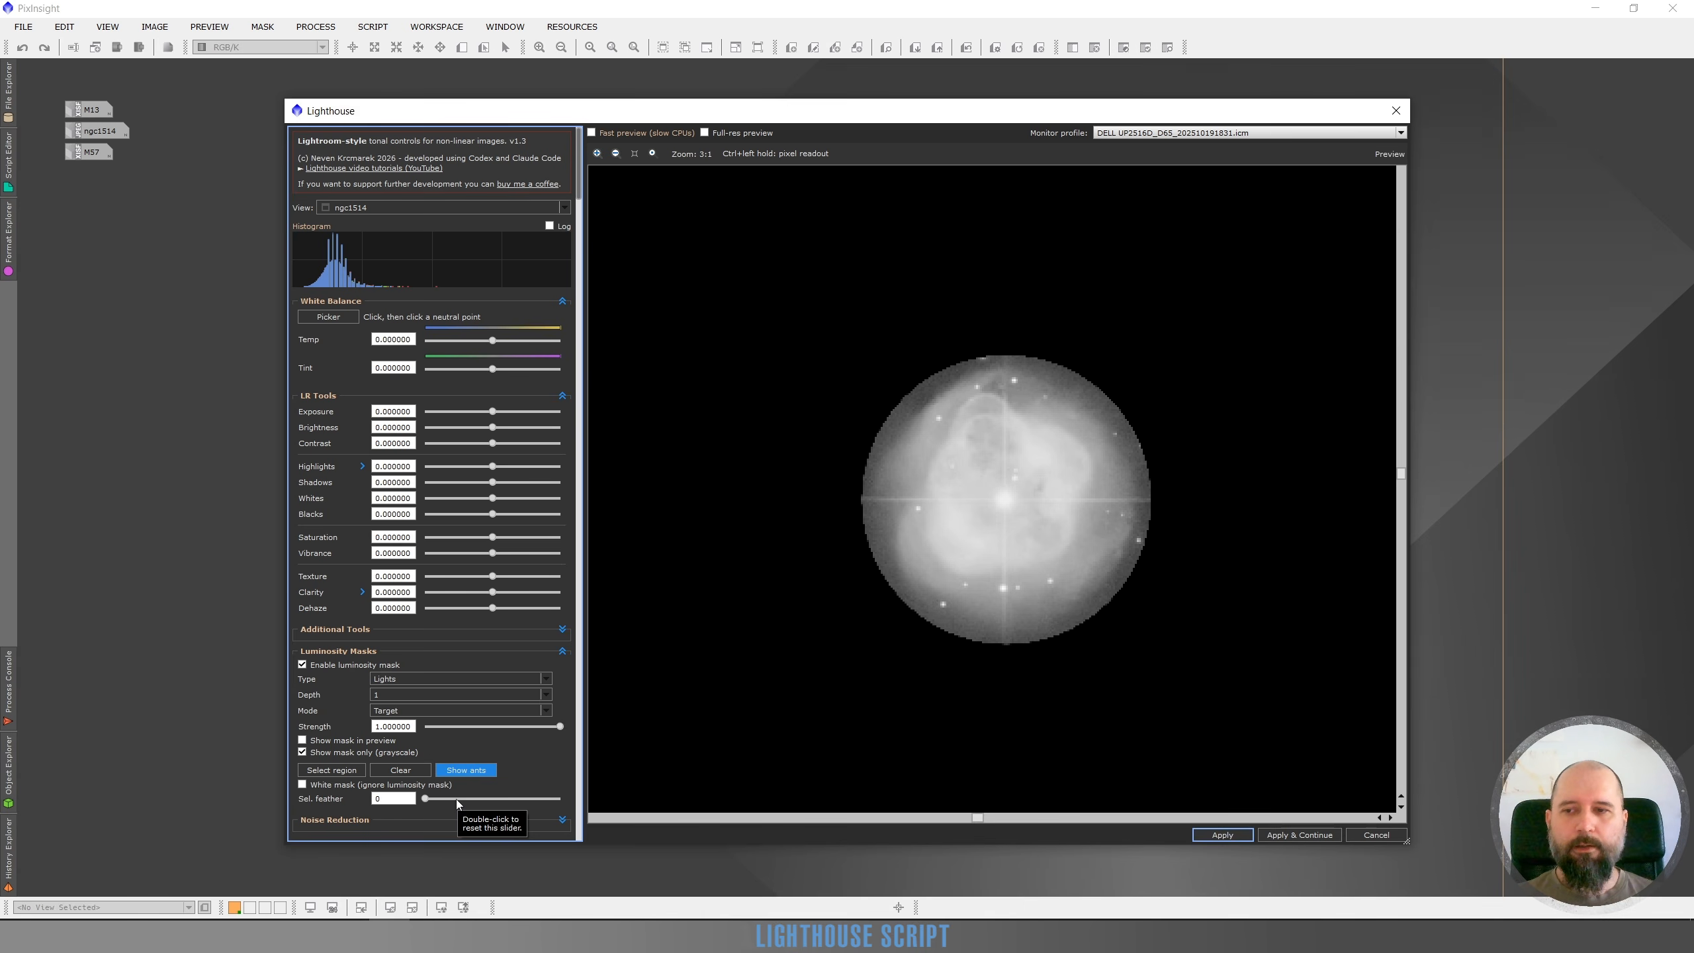
left_click(302, 753)
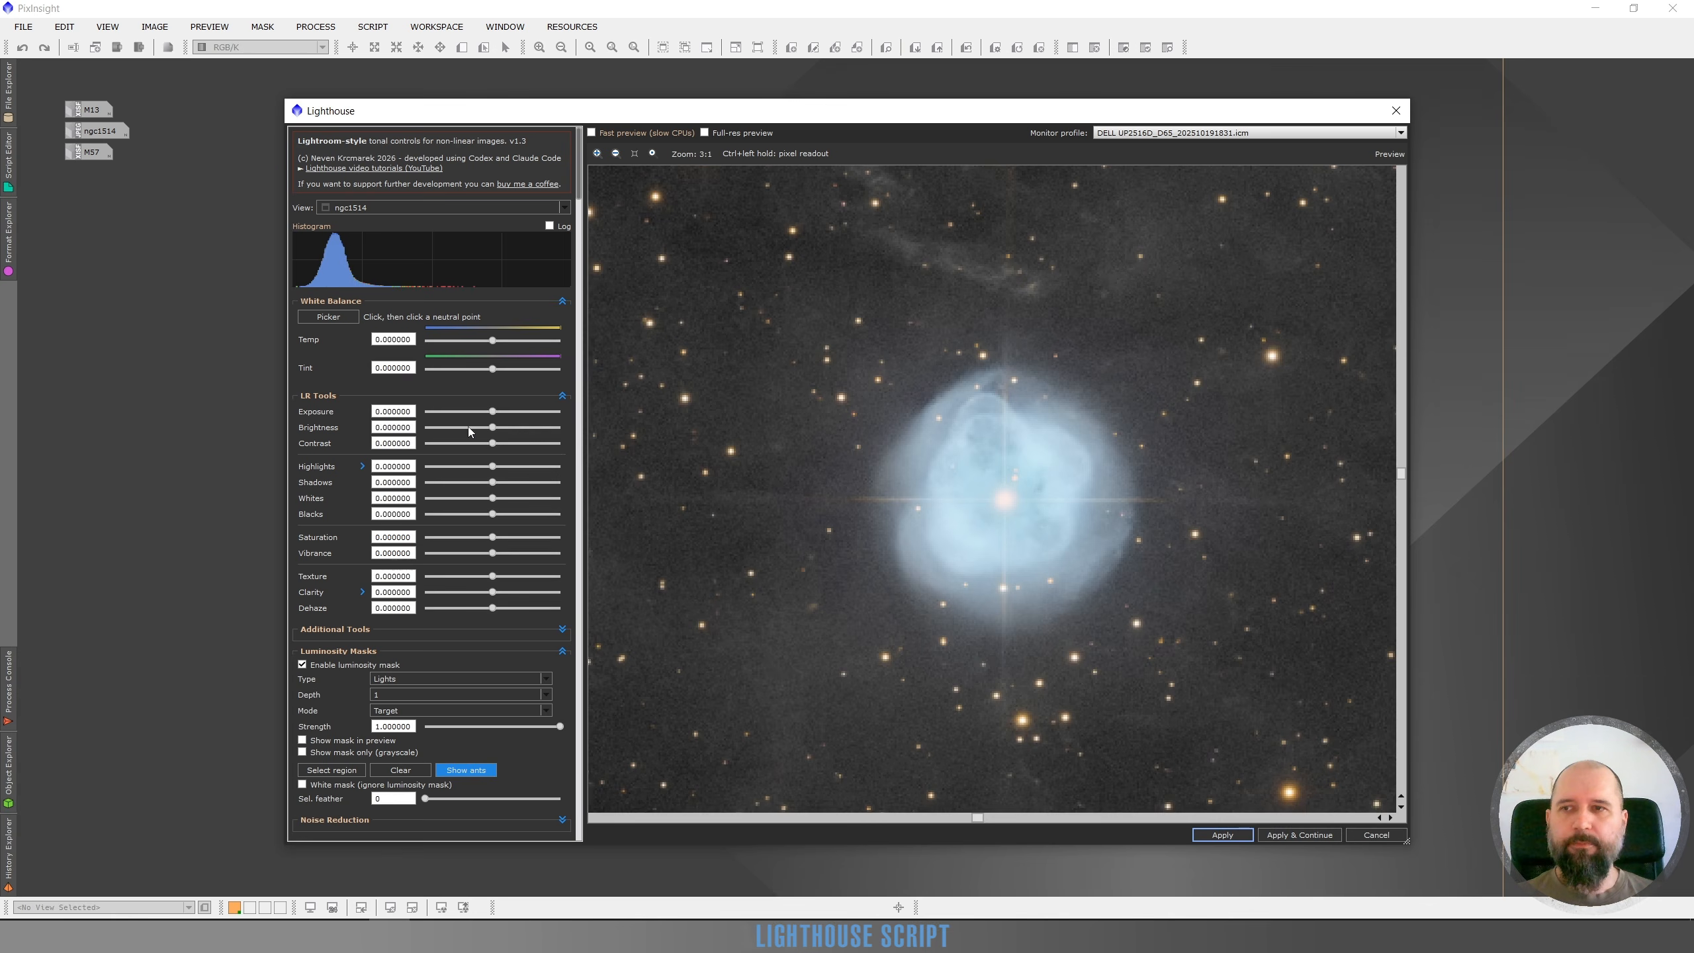
Set Brightness to -0.72 inside the region and raise the selection feather to 32
left_click(468, 427)
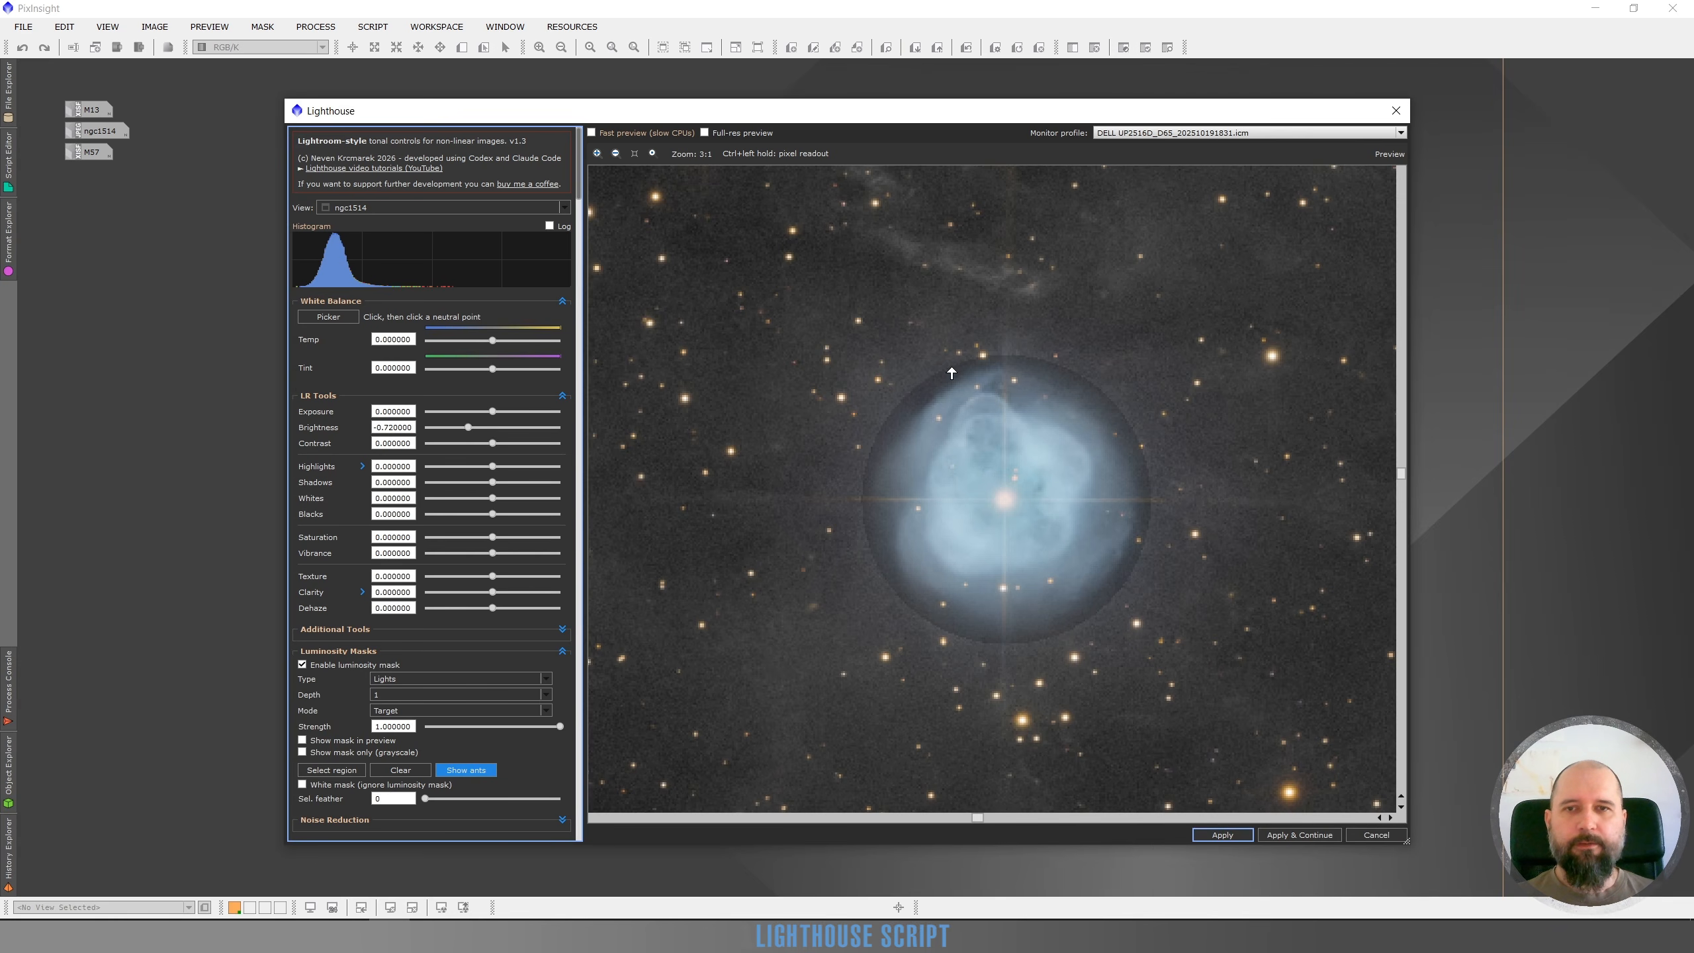
left_click(455, 799)
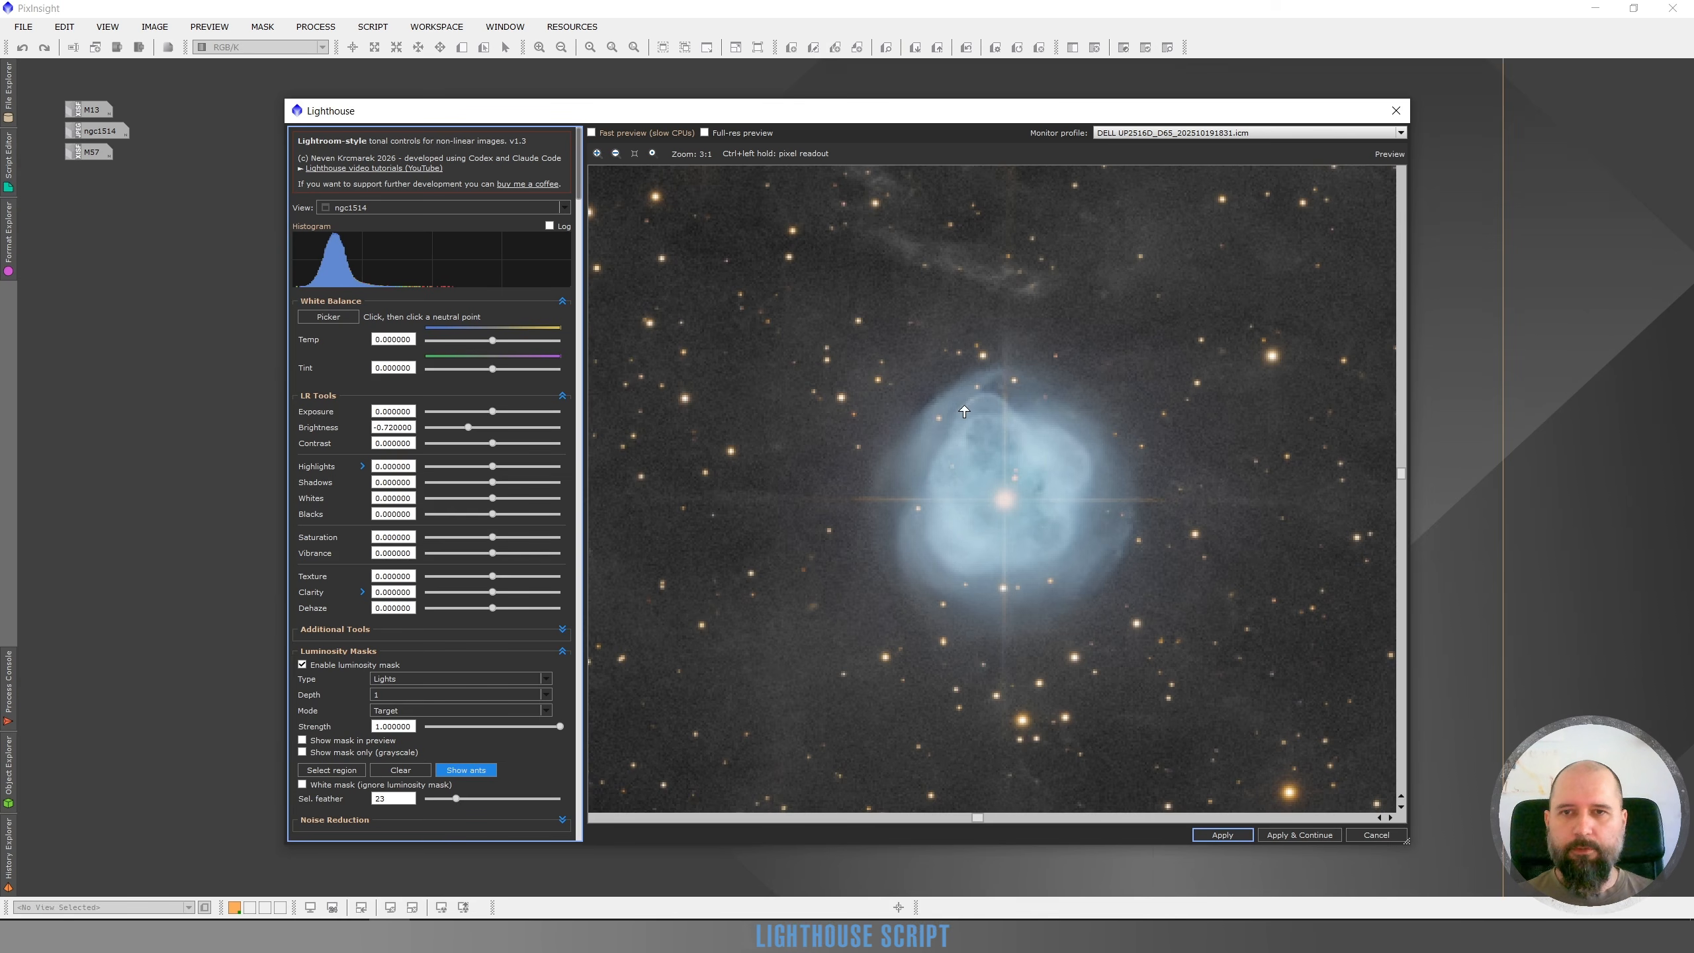
left_click(469, 798)
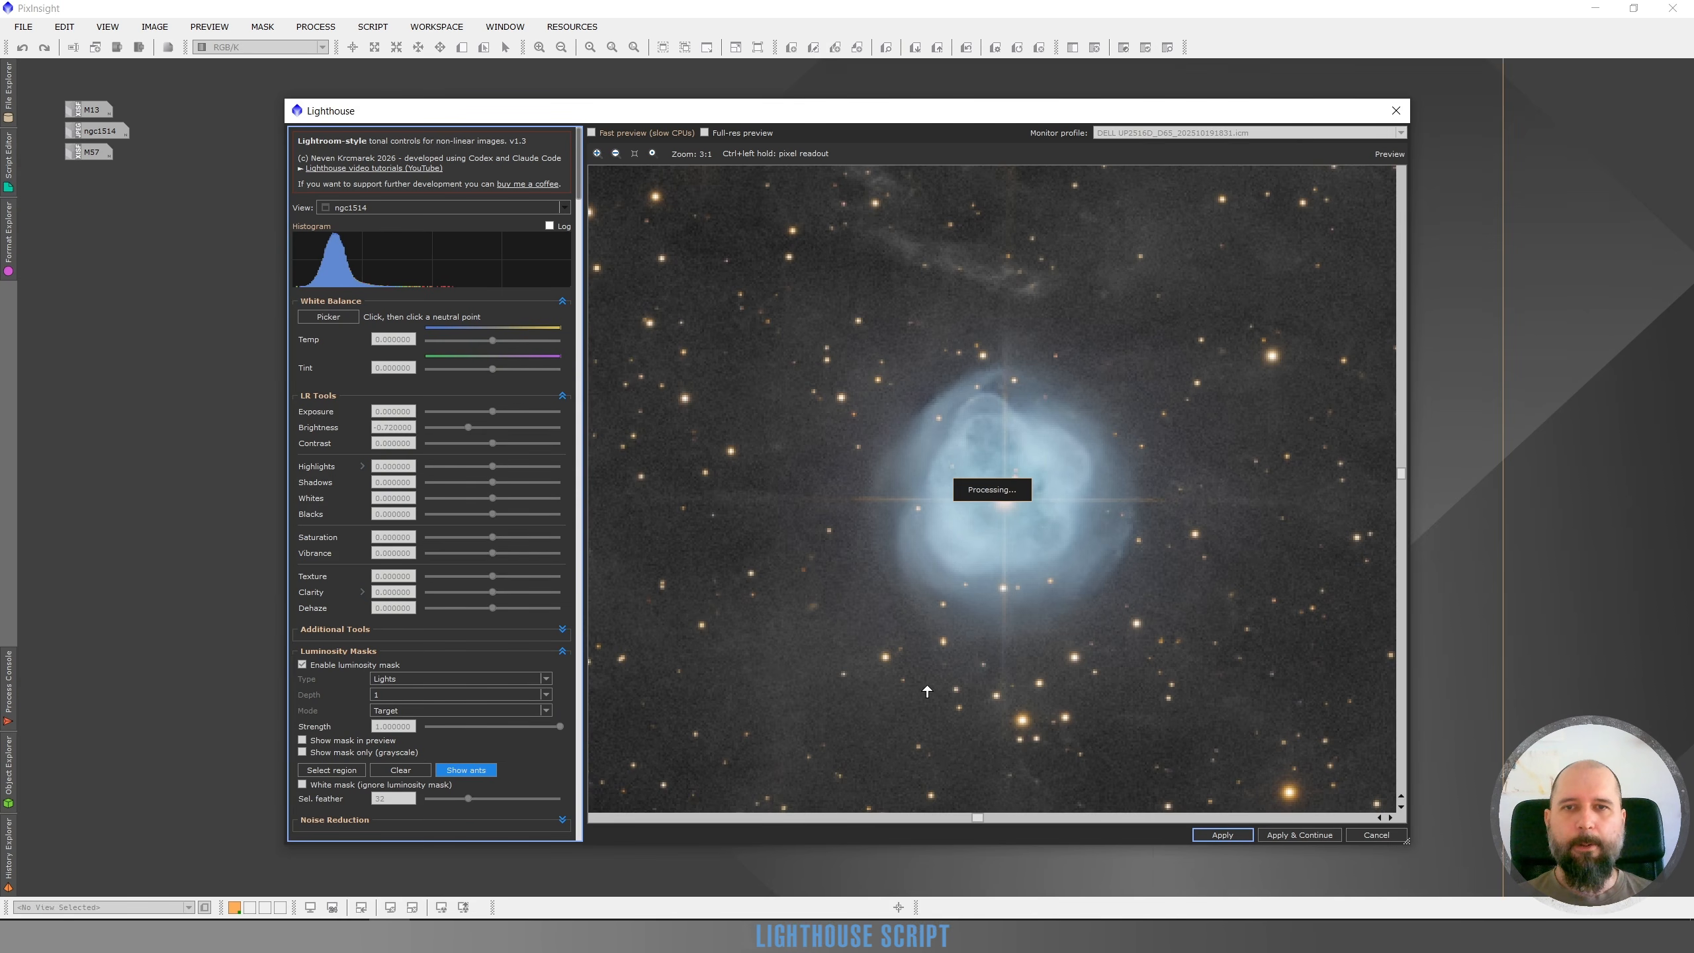
left_click(467, 770)
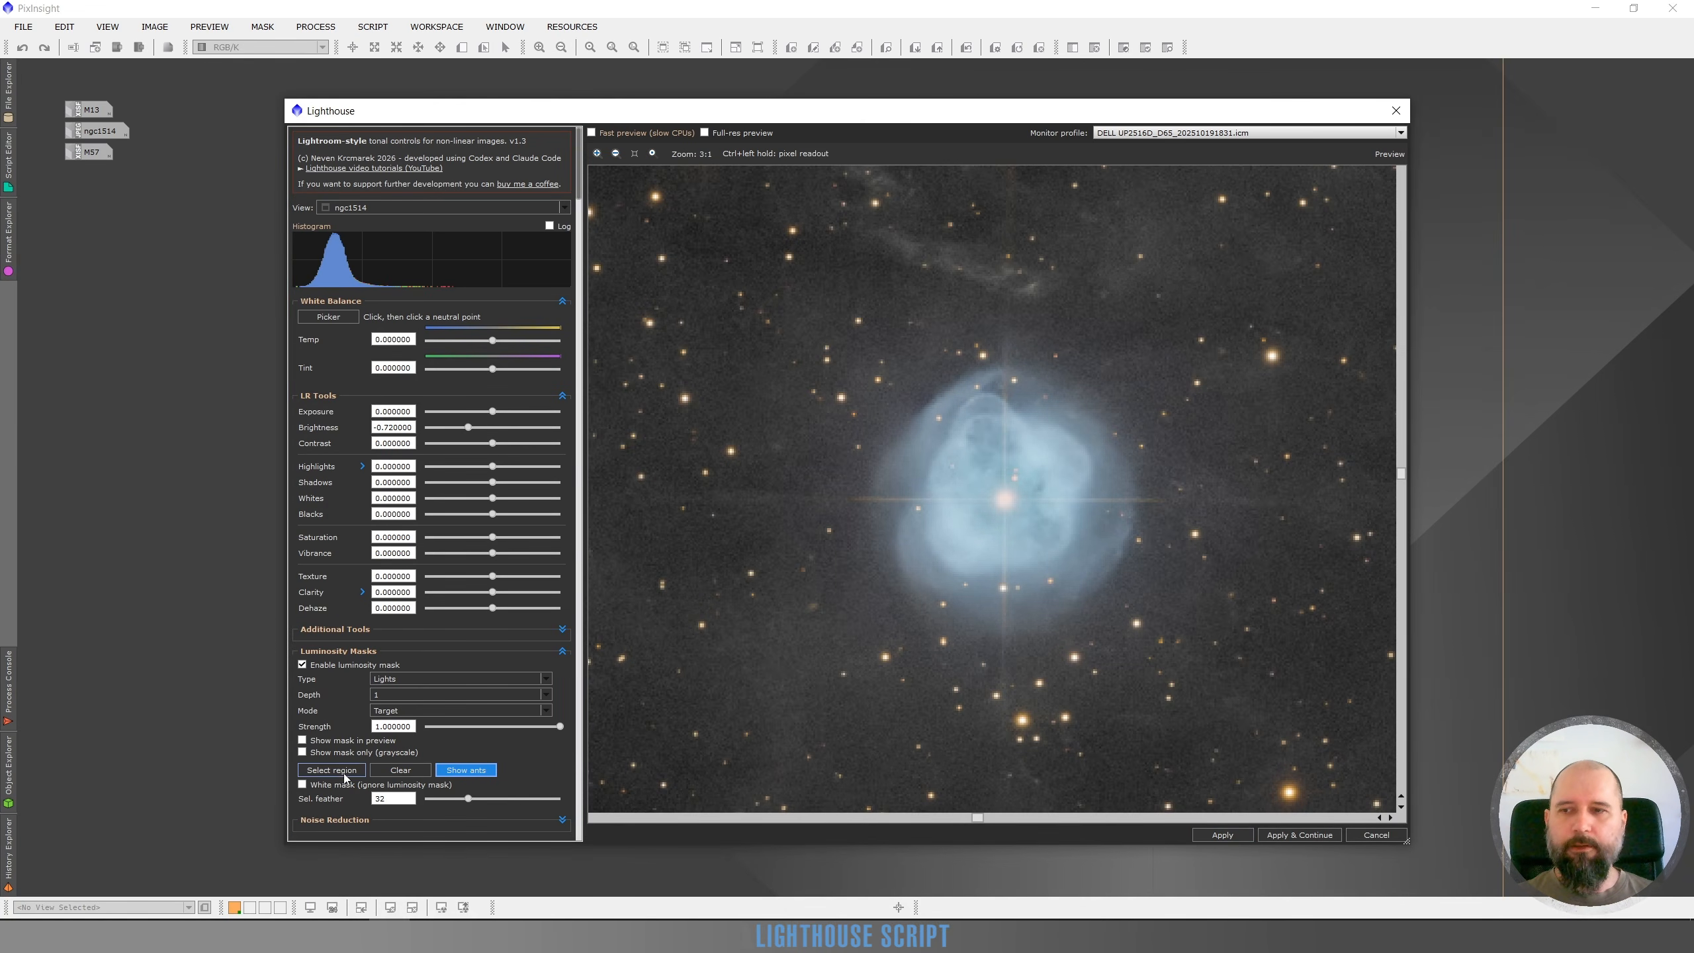
View the luminosity mask alone in grayscale, then switch back to the colour preview
left_click(303, 752)
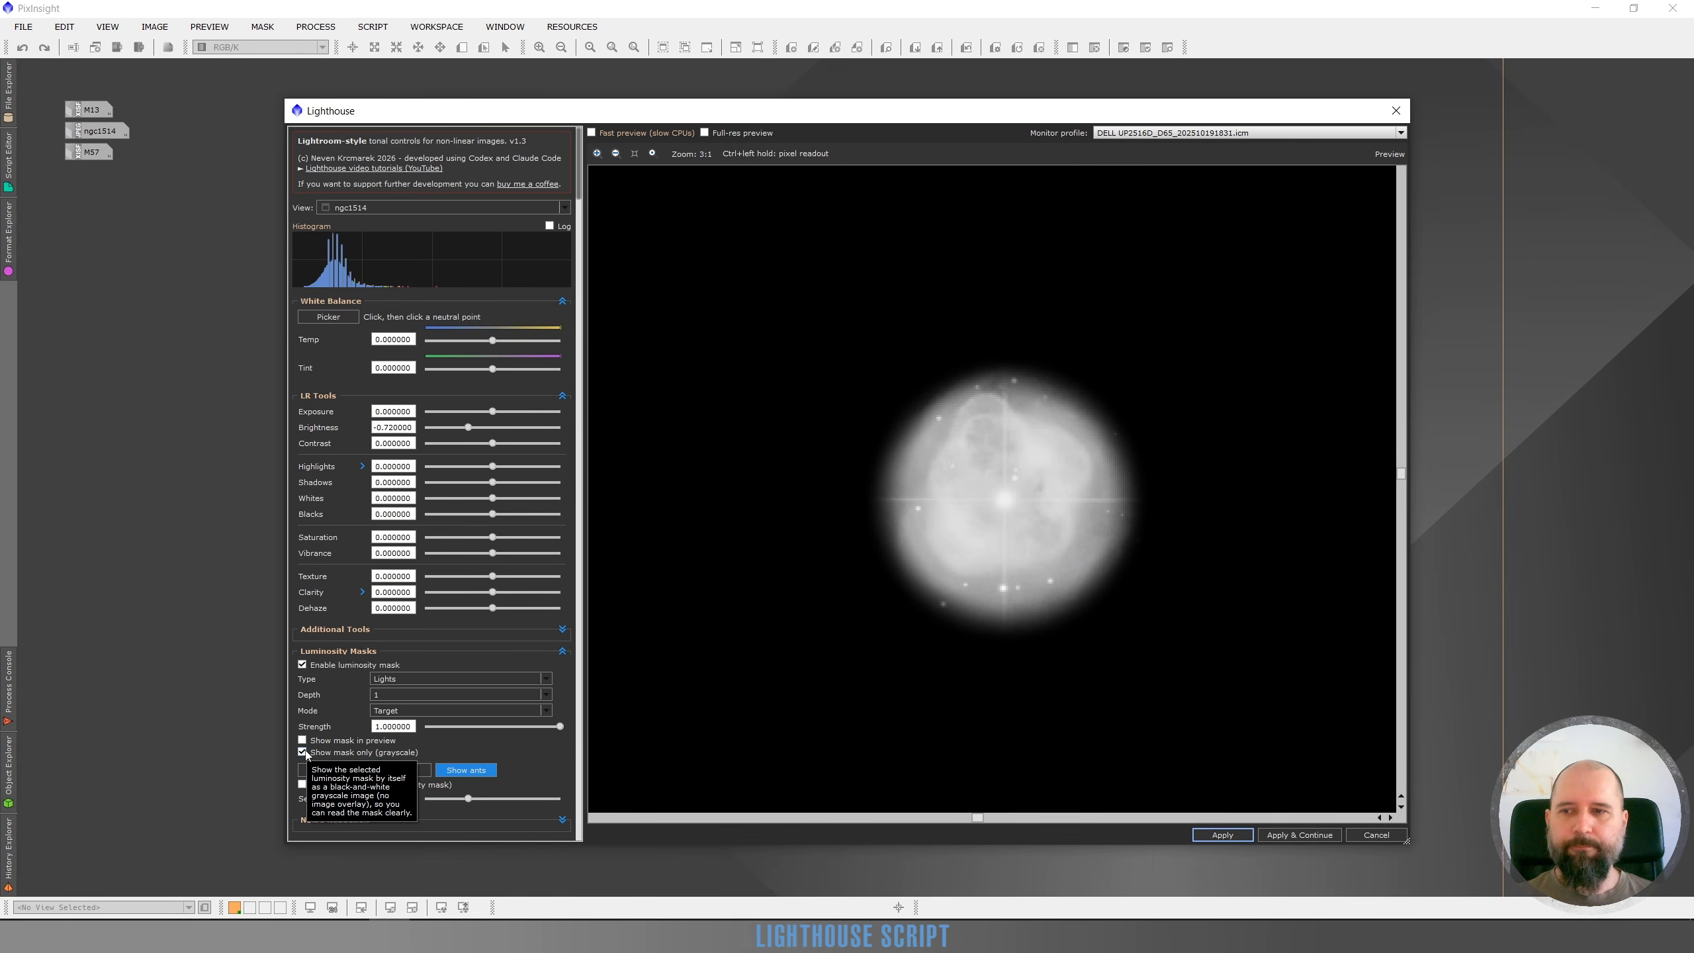
left_click(303, 751)
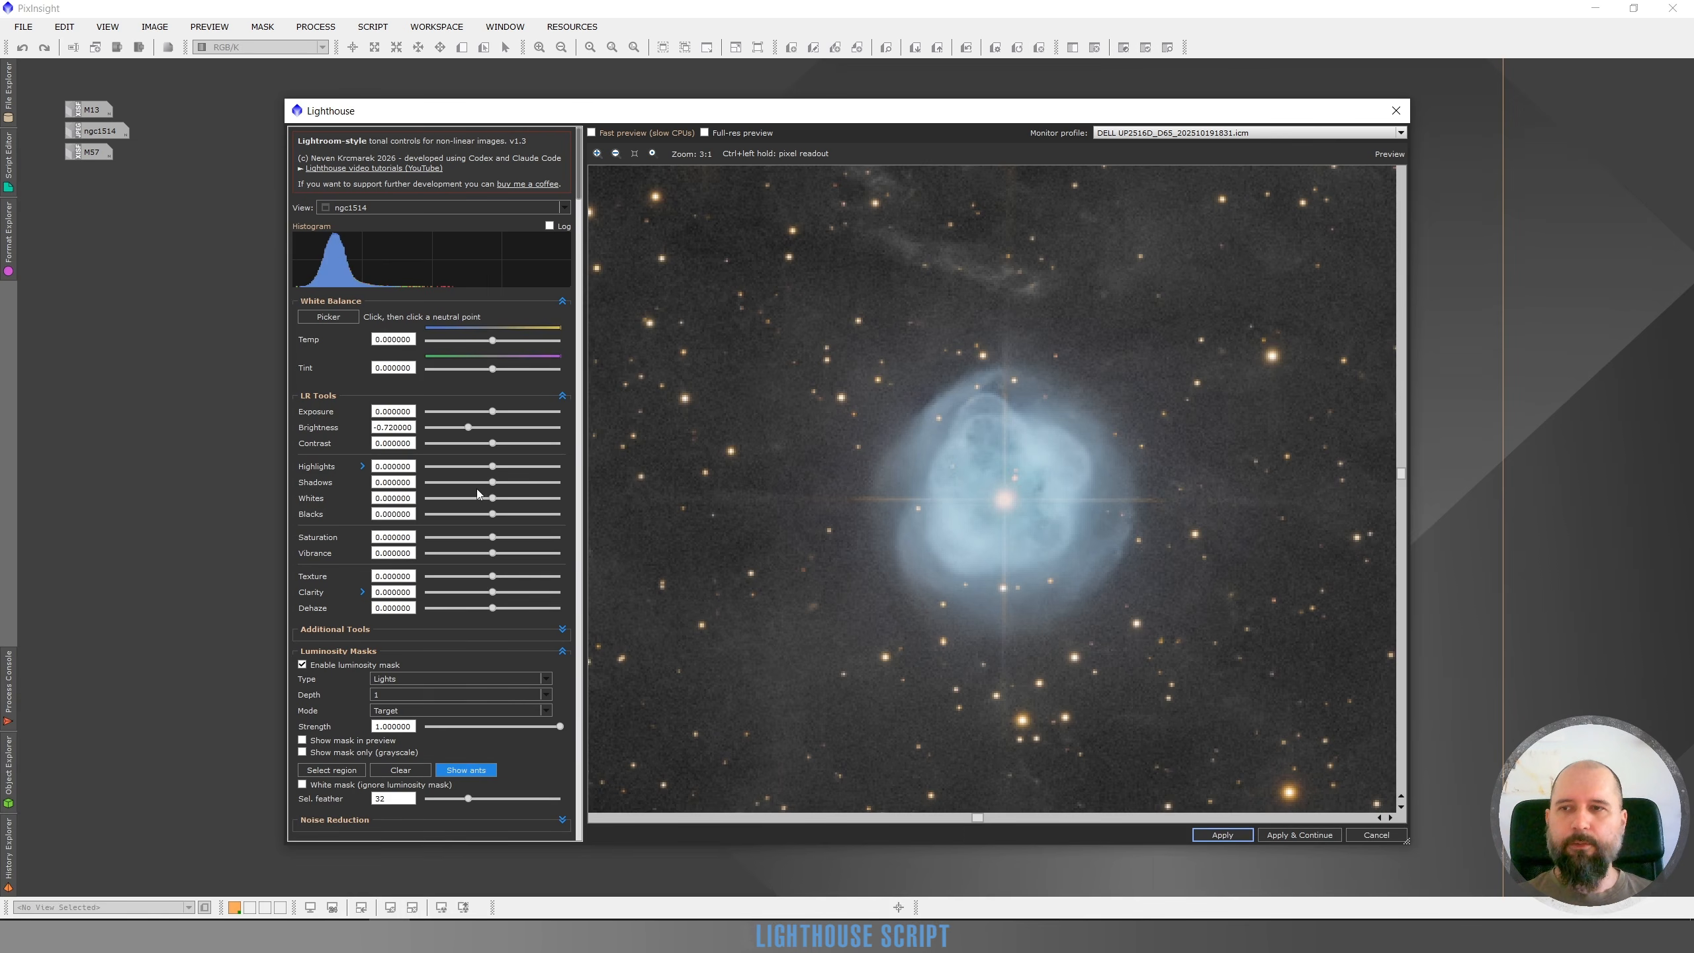
Set Highlights to -0.44 and, in its expanded options, set HL Recovery to 0.78
left_click(463, 468)
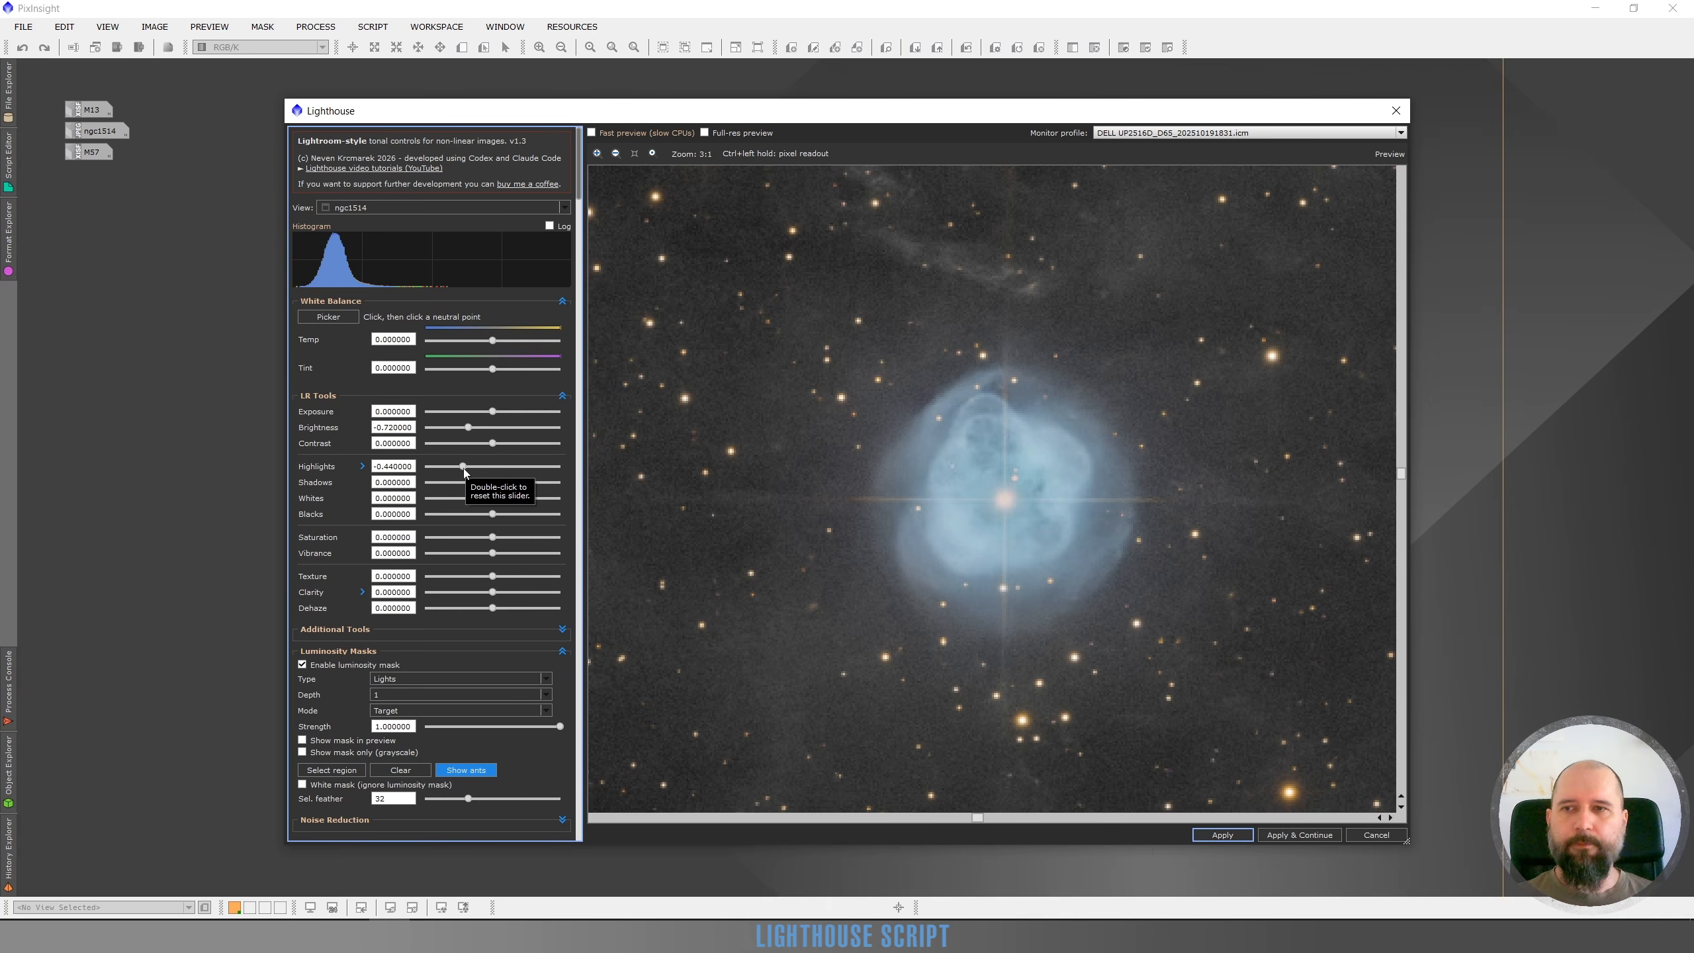
left_click(362, 466)
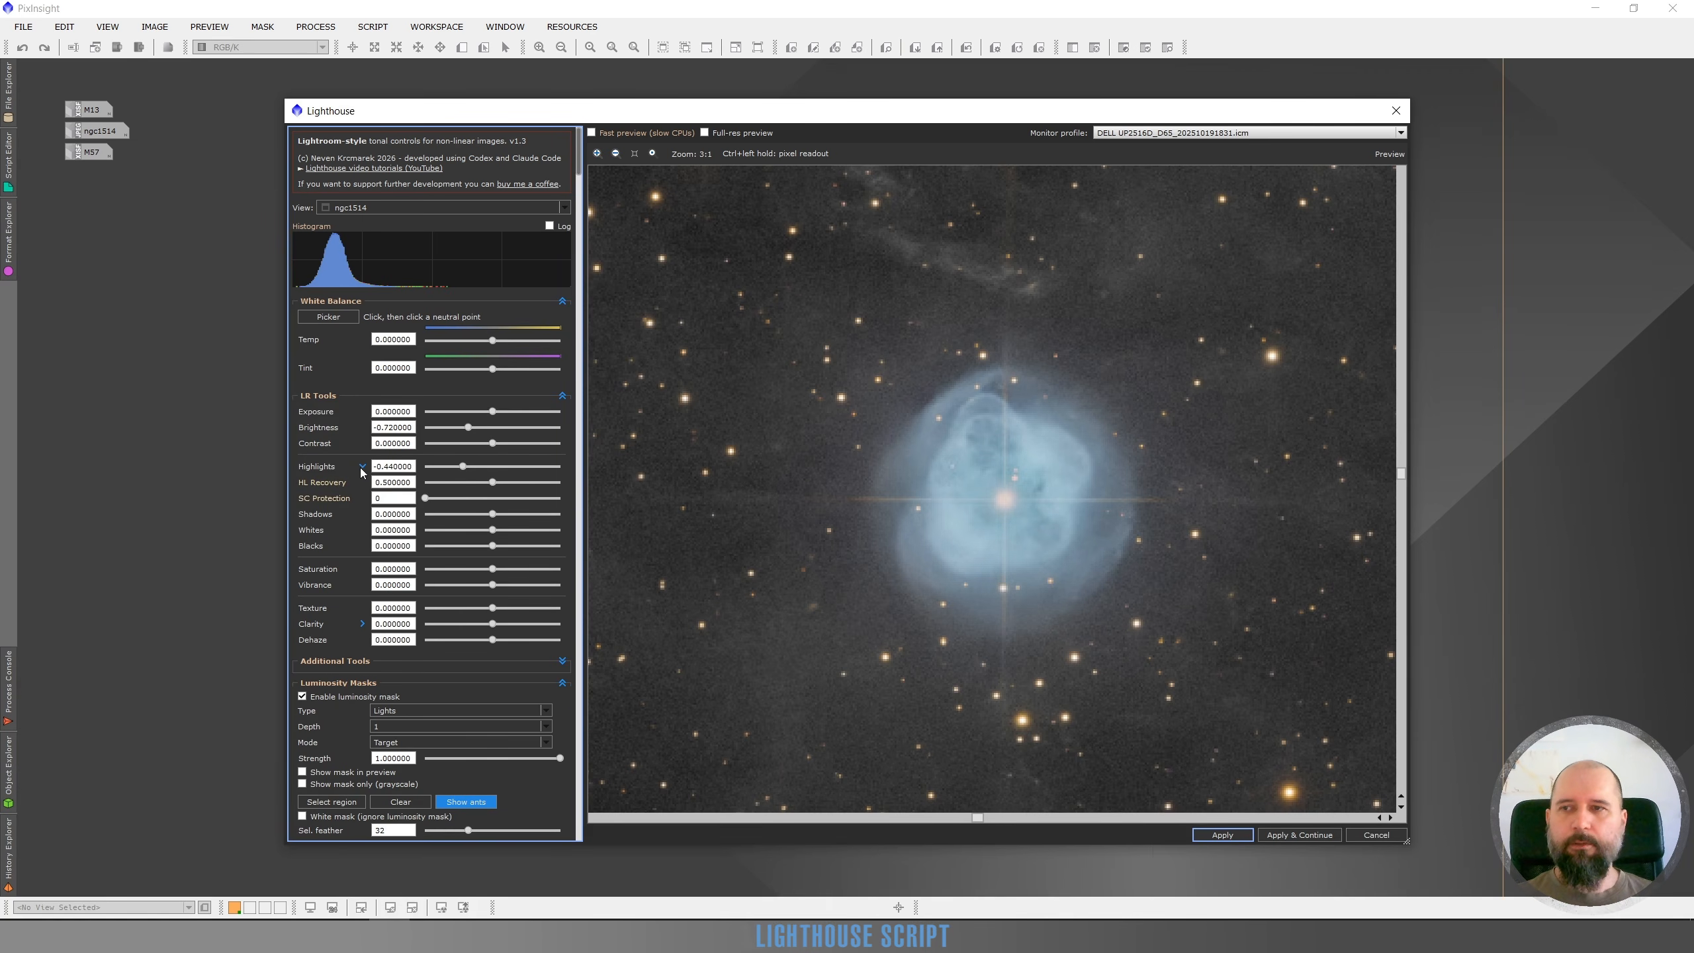
left_click(531, 484)
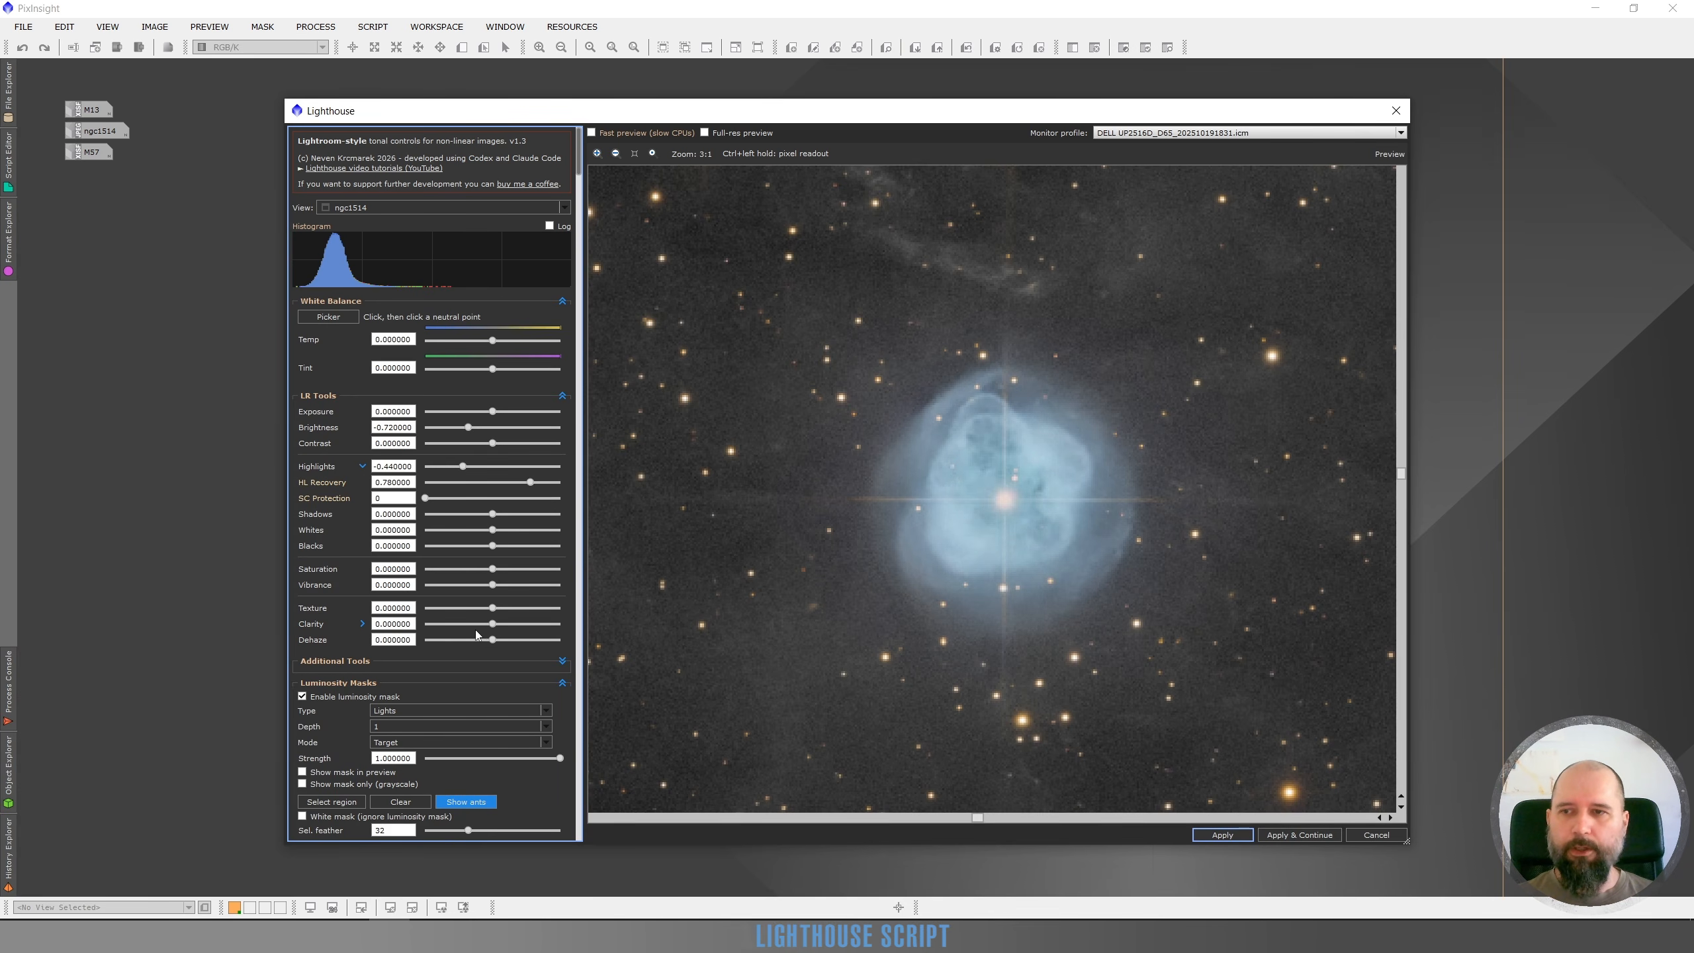
Set Clarity to 0.28 and Dehaze to 0.14
left_click(512, 623)
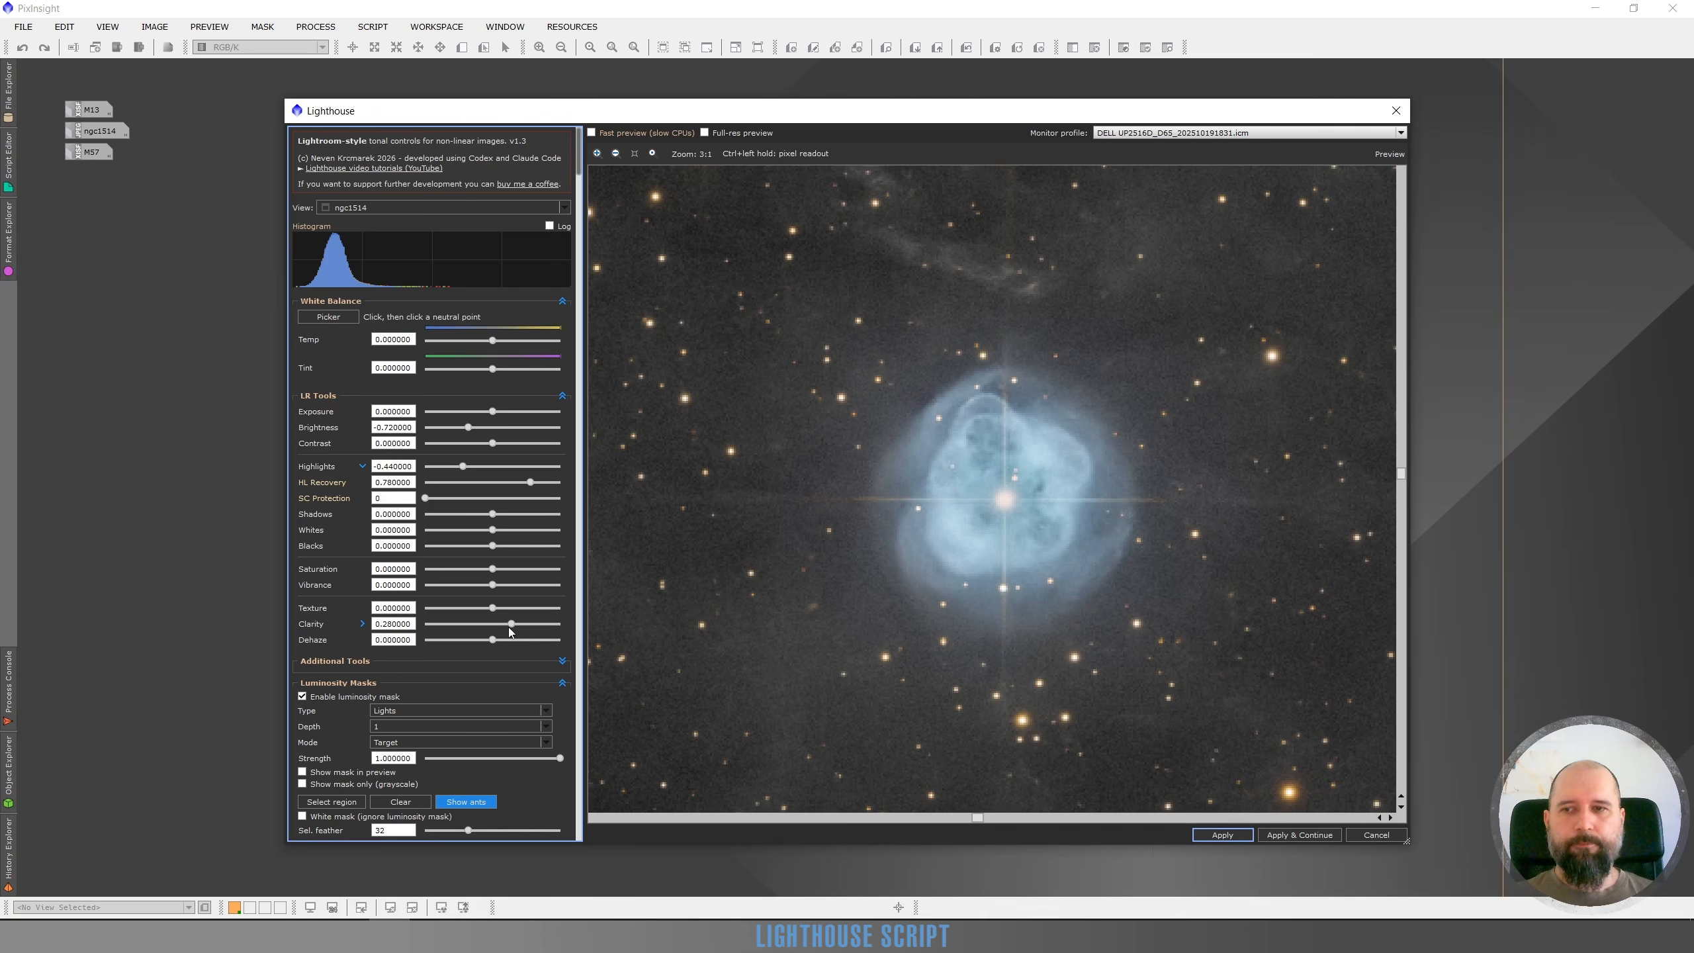
left_click(503, 641)
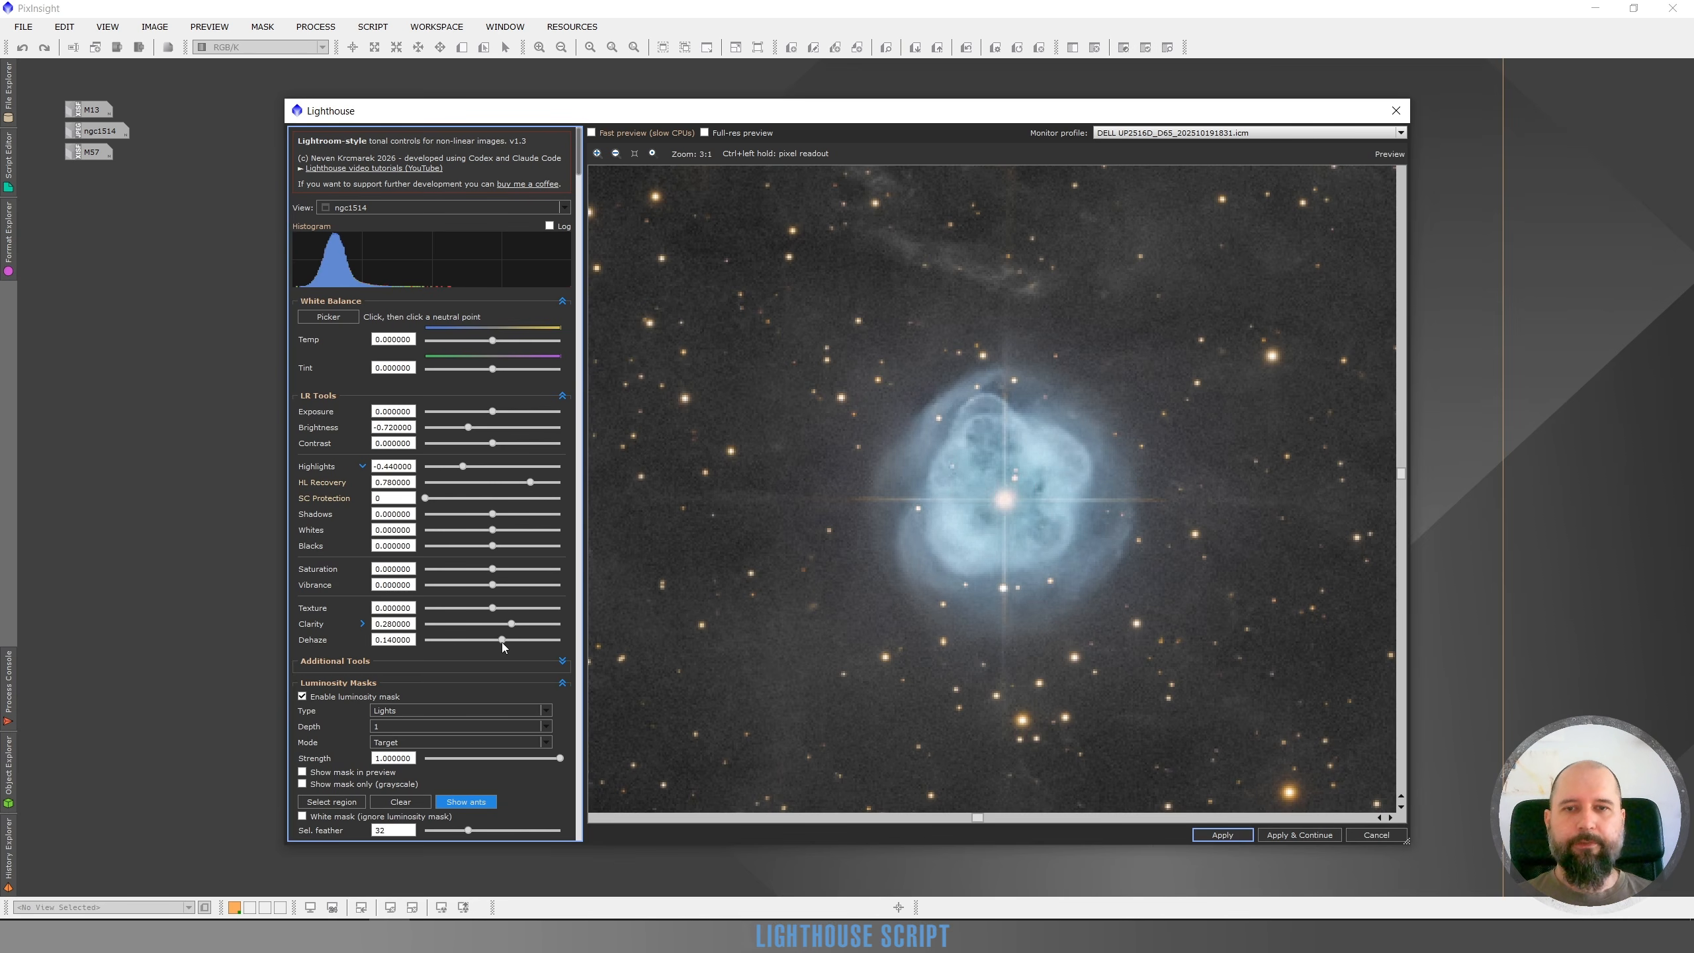
scroll(963, 534, "down", 2)
scroll(963, 534, "up", 1)
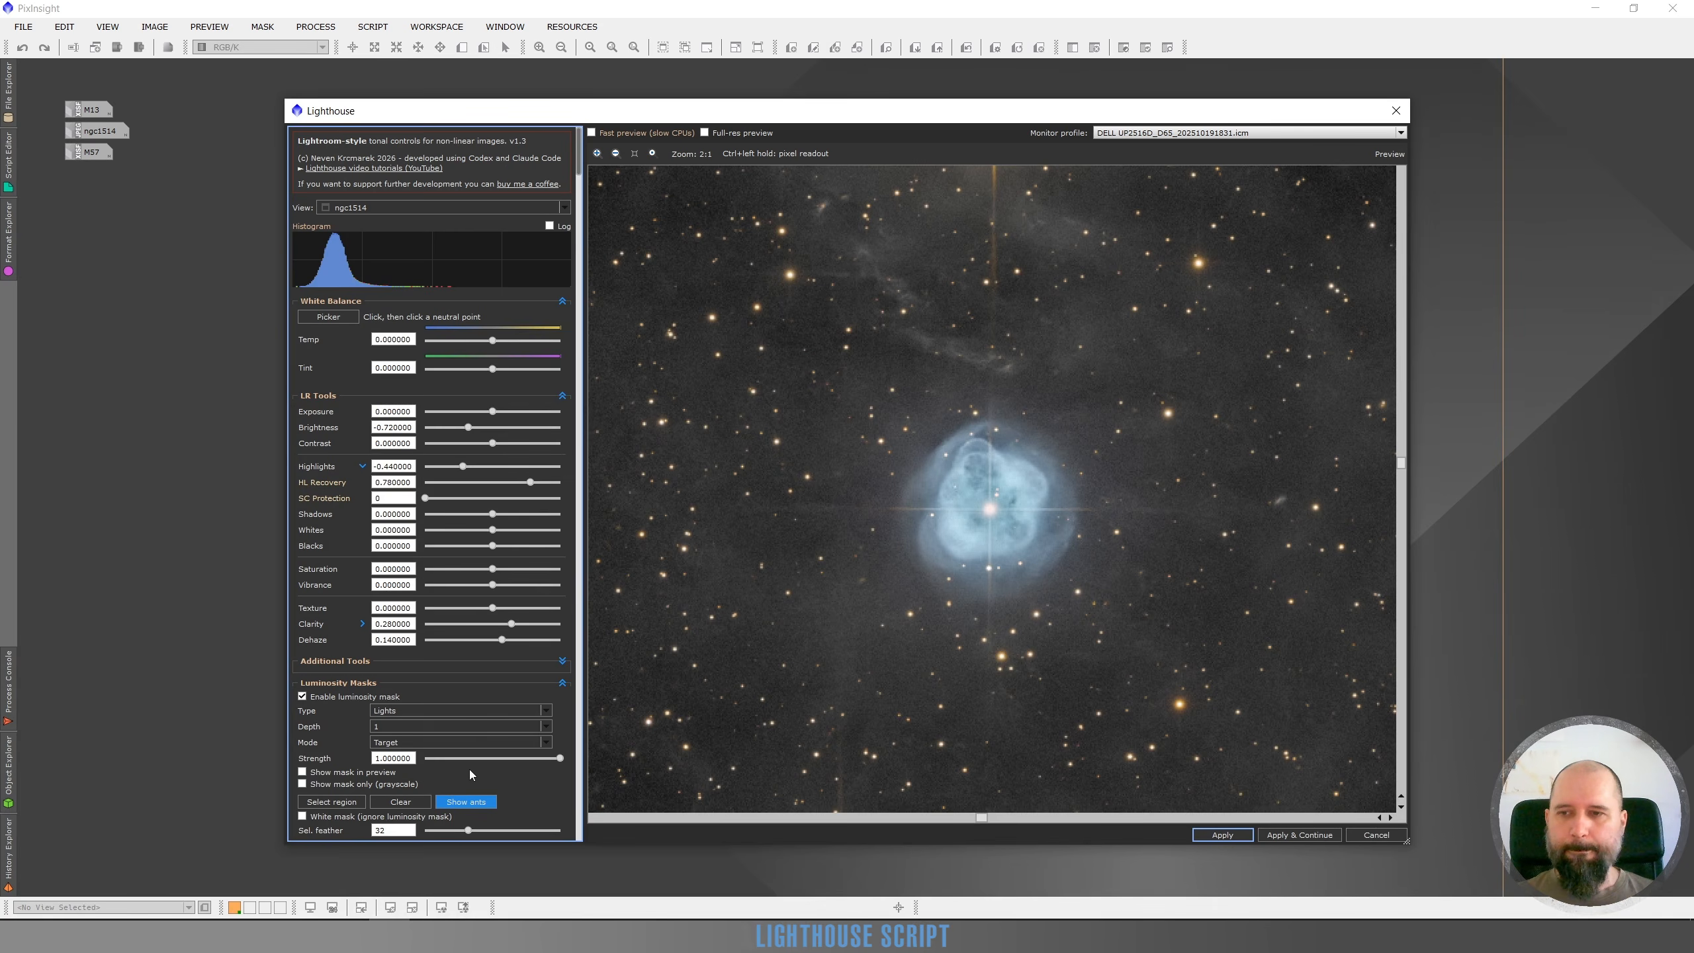
scroll(526, 738, "down", 1)
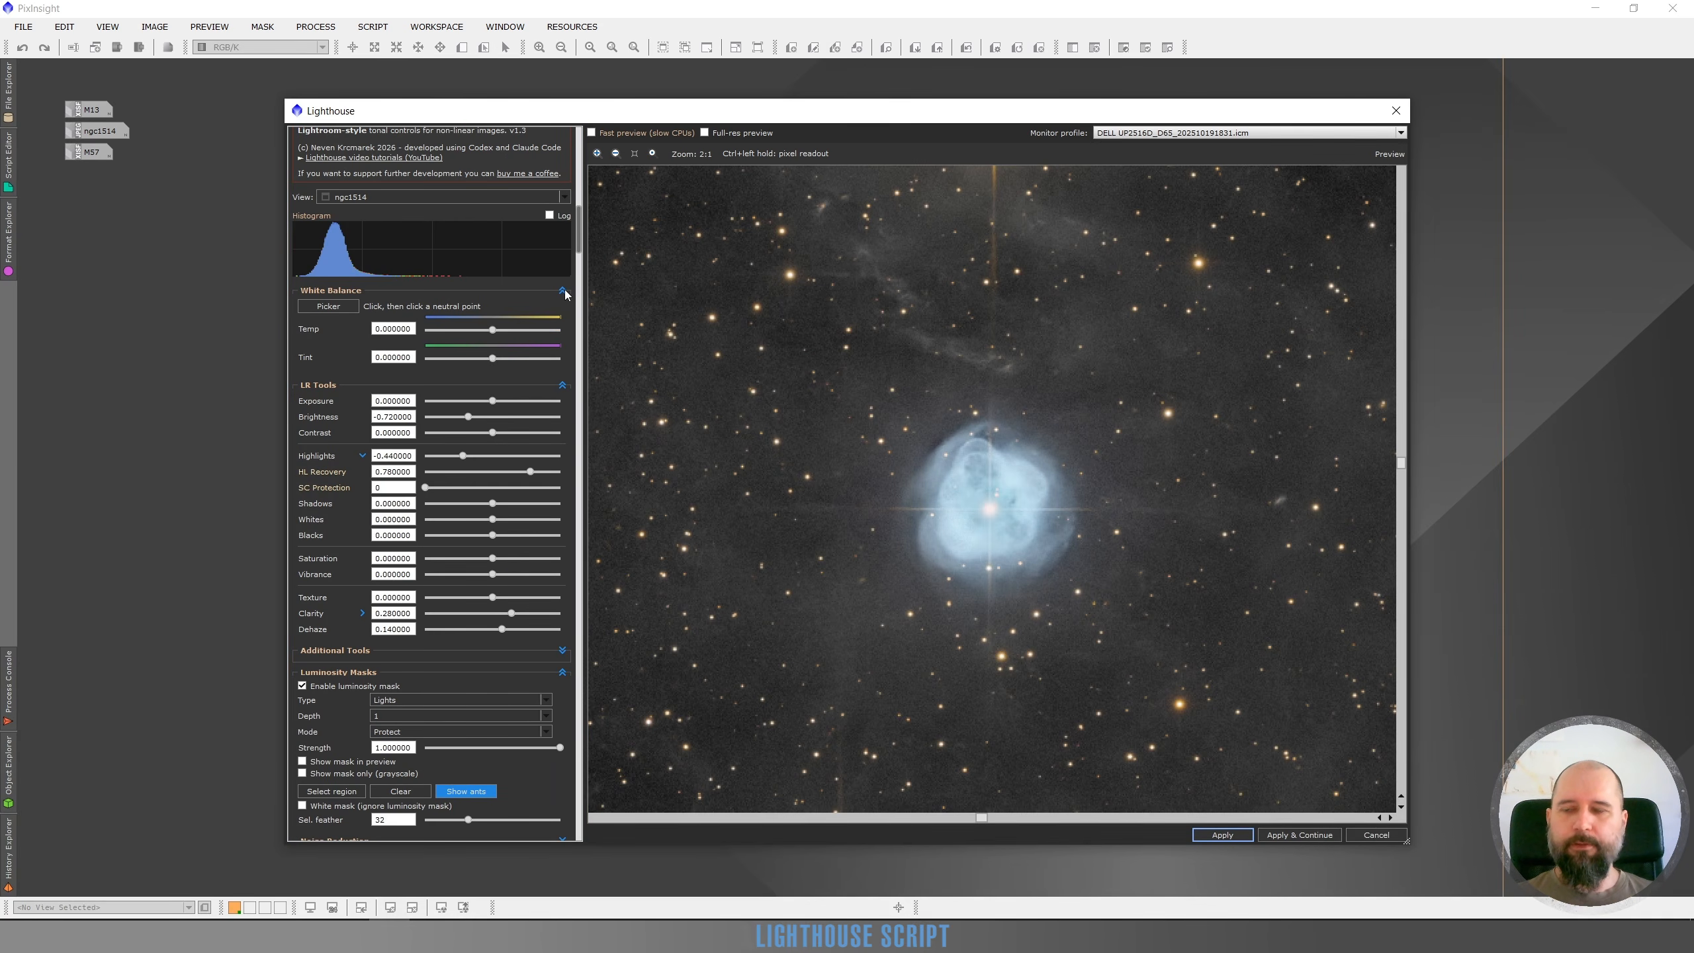
left_click(397, 733)
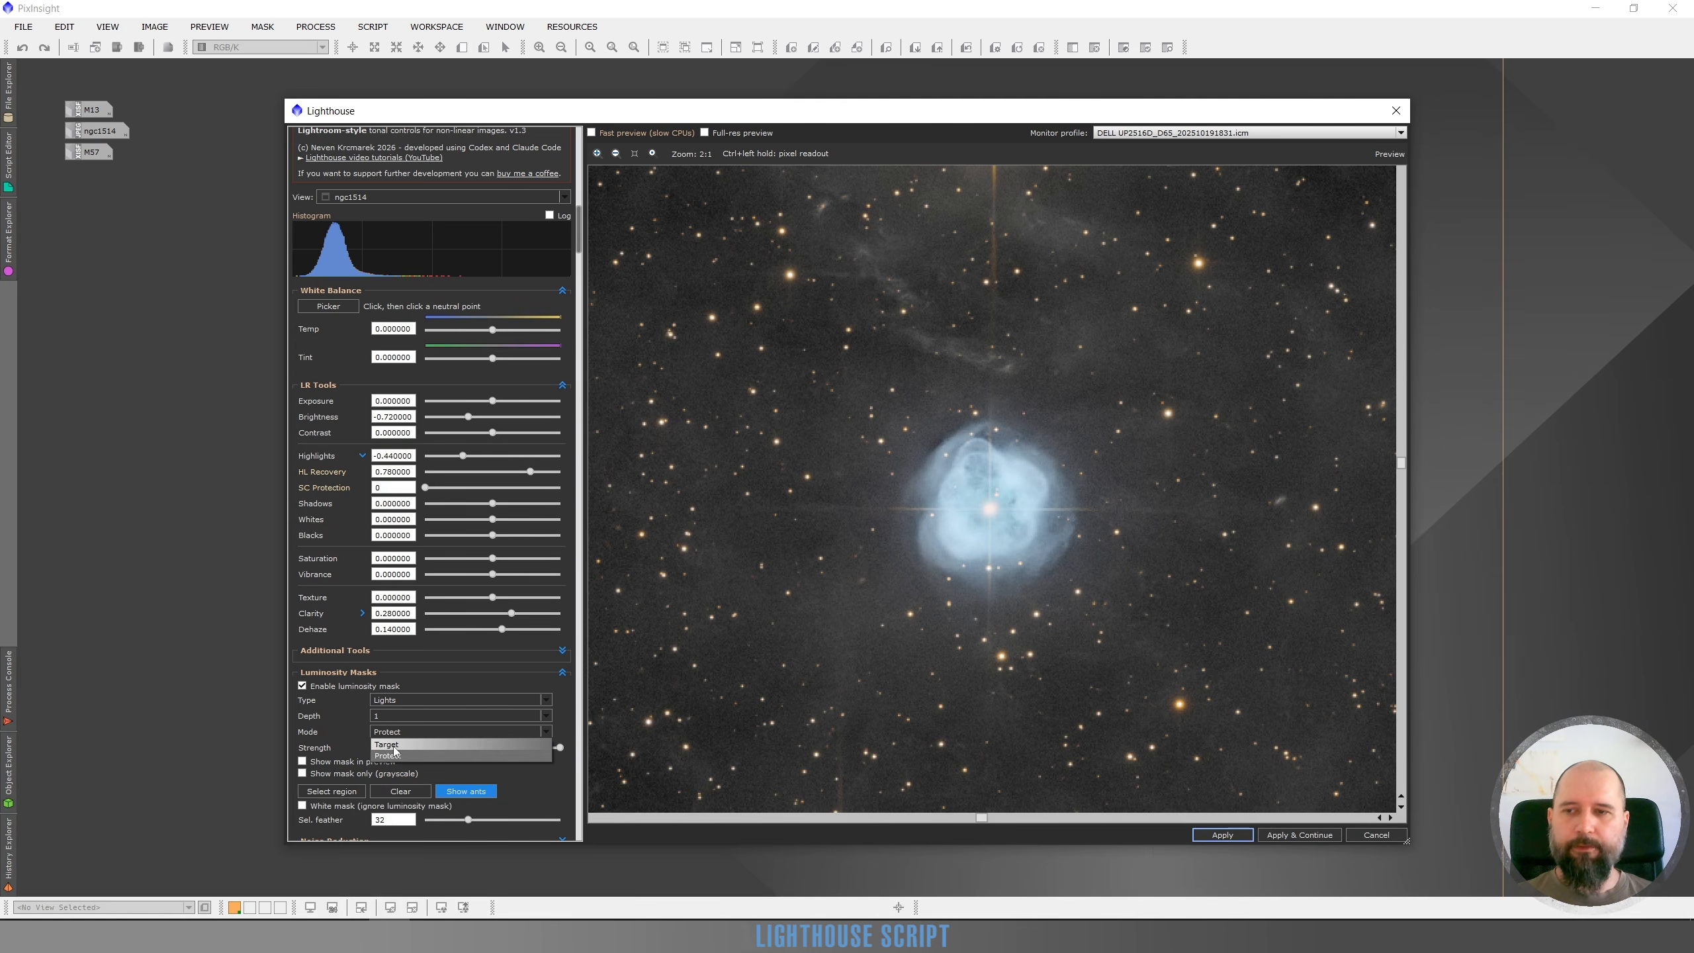
left_click(391, 743)
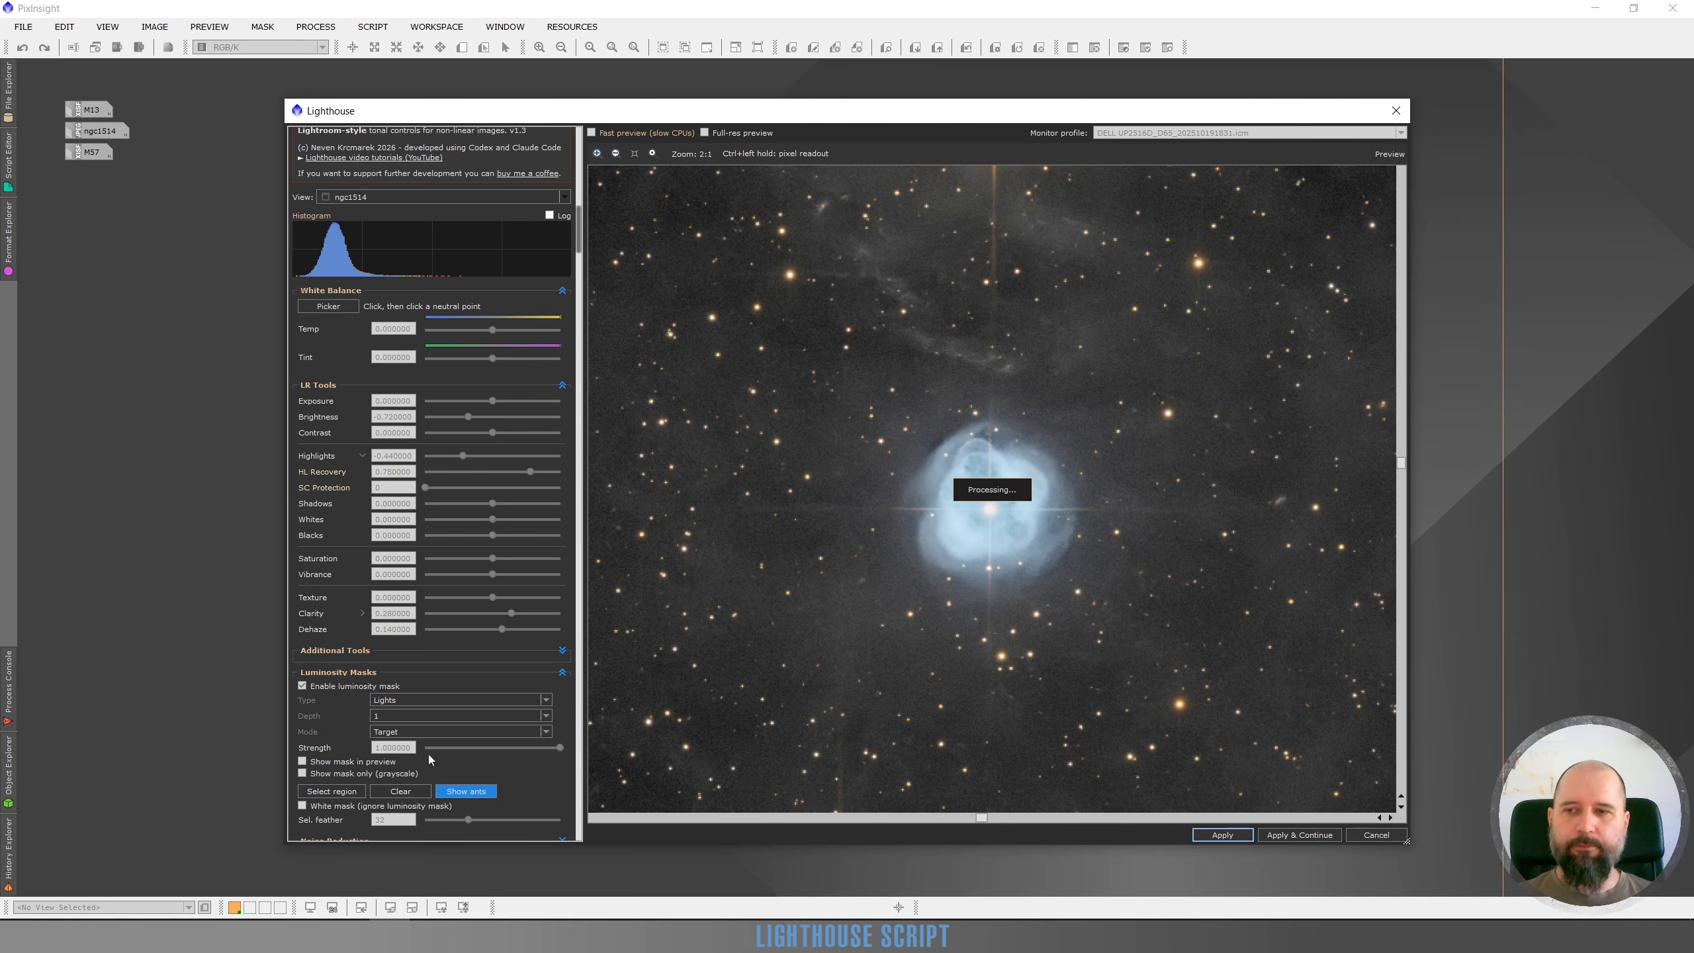
Compare the adjusted preview with the original by toggling the preview on and off at different zoom levels
left_click(562, 291)
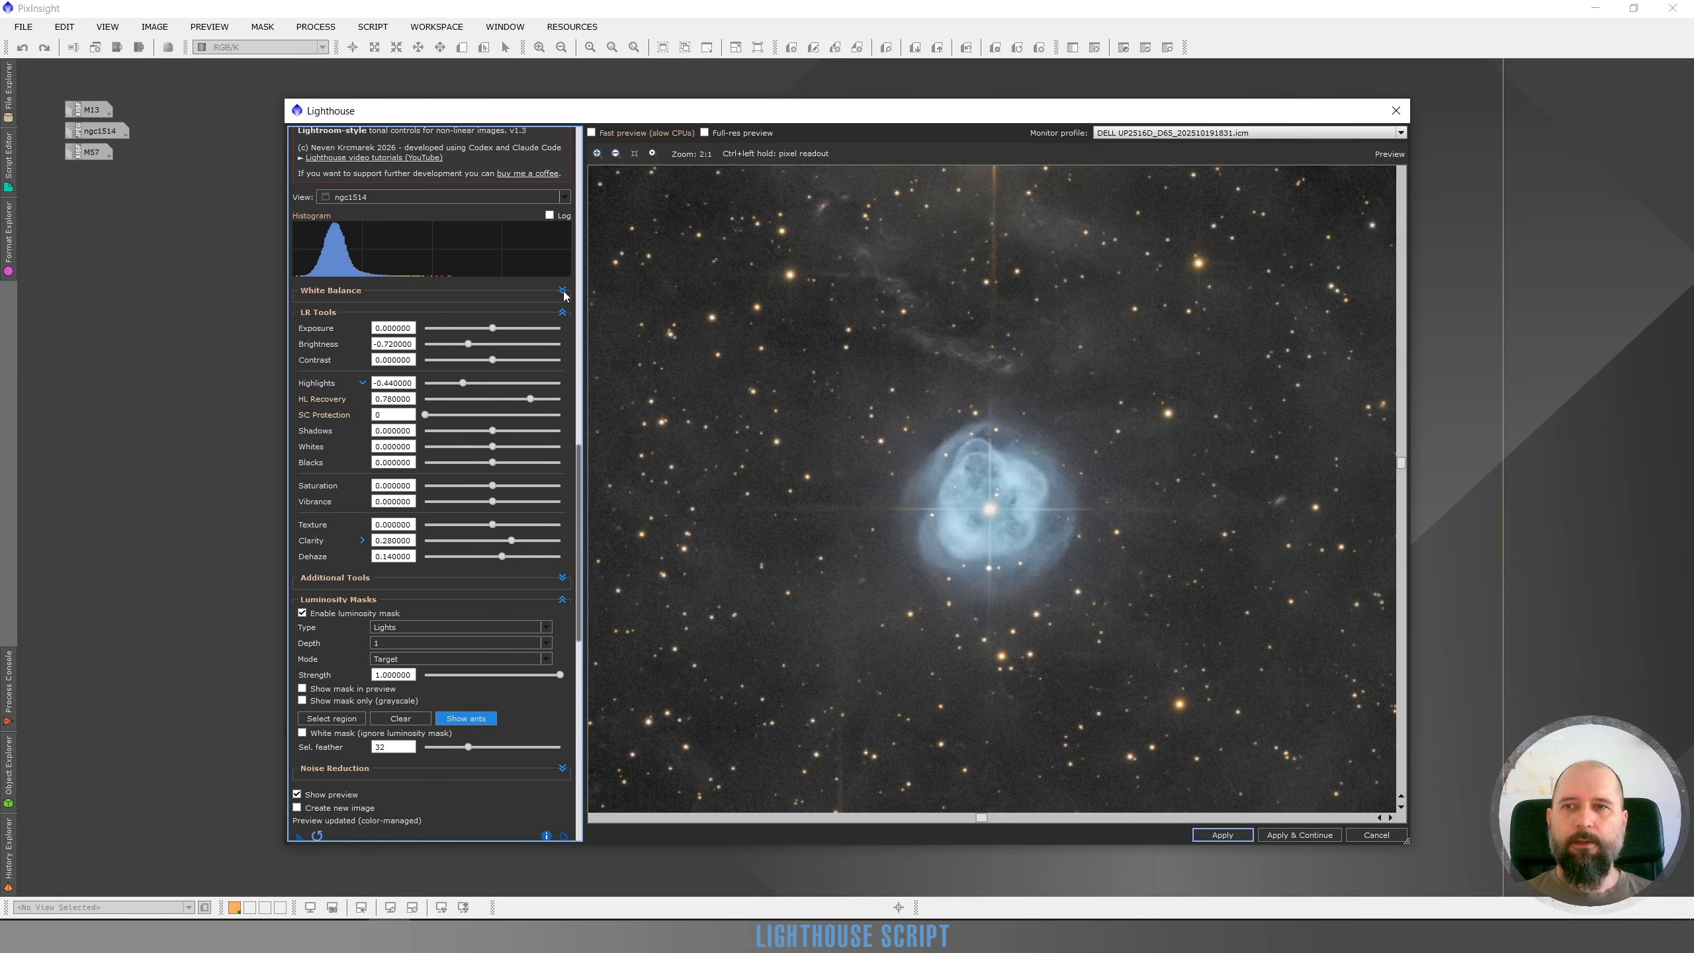
left_click(298, 794)
left_click(298, 794)
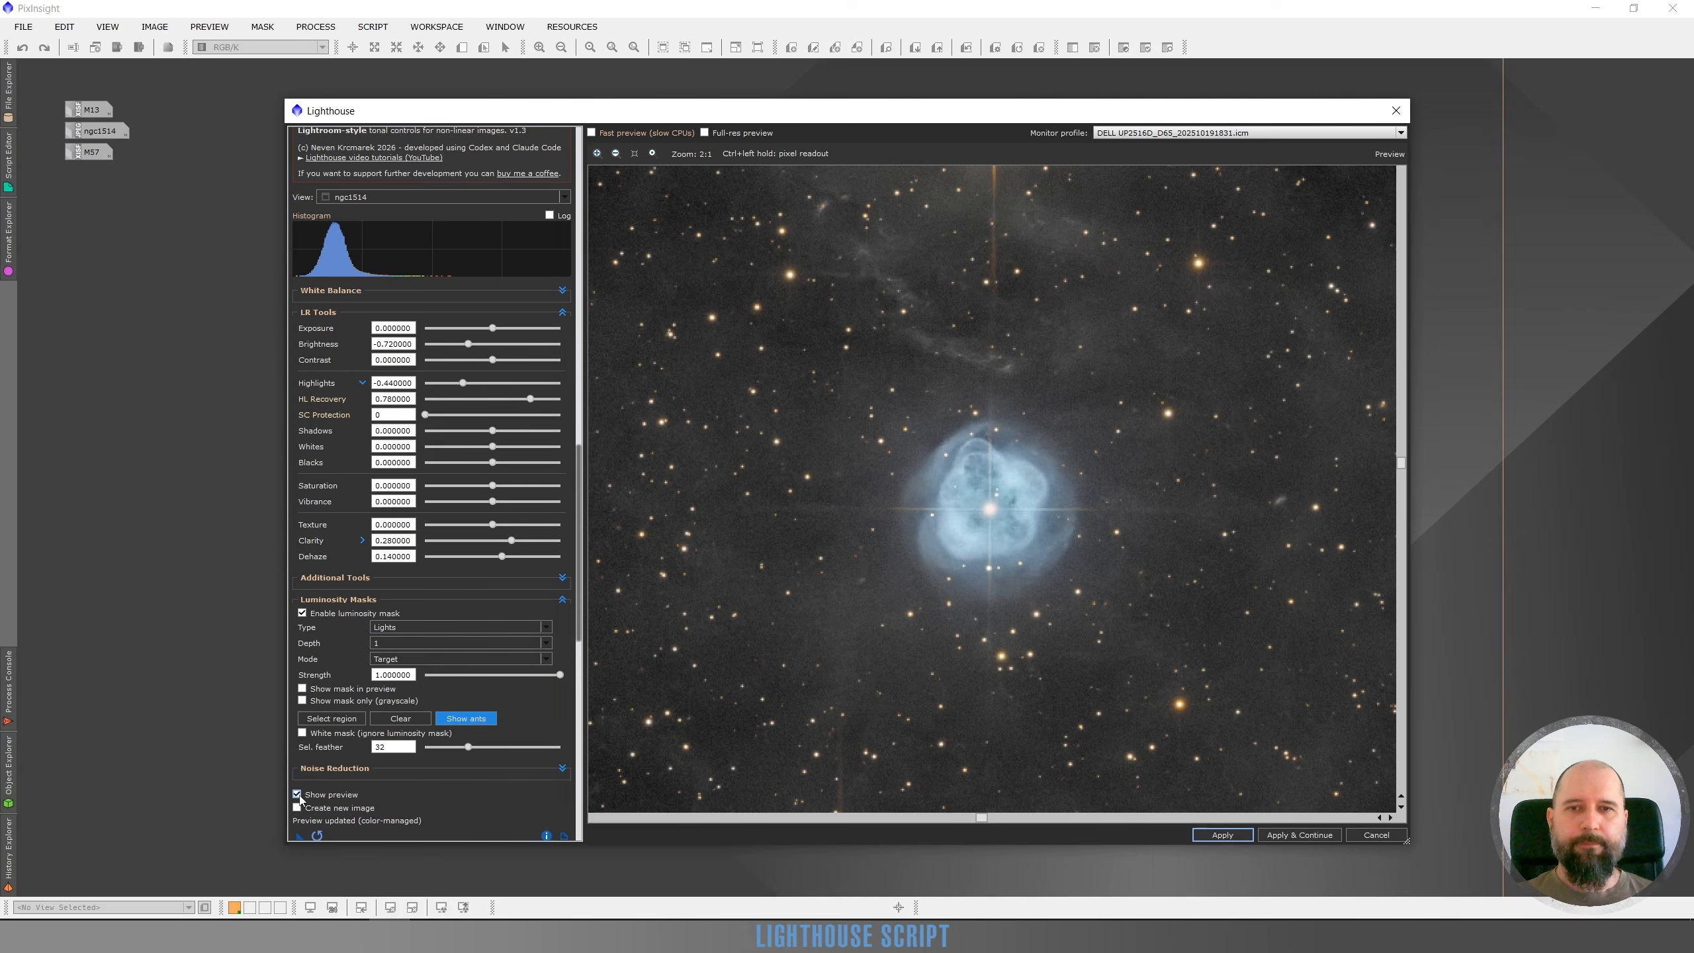
left_click(298, 795)
left_click(298, 794)
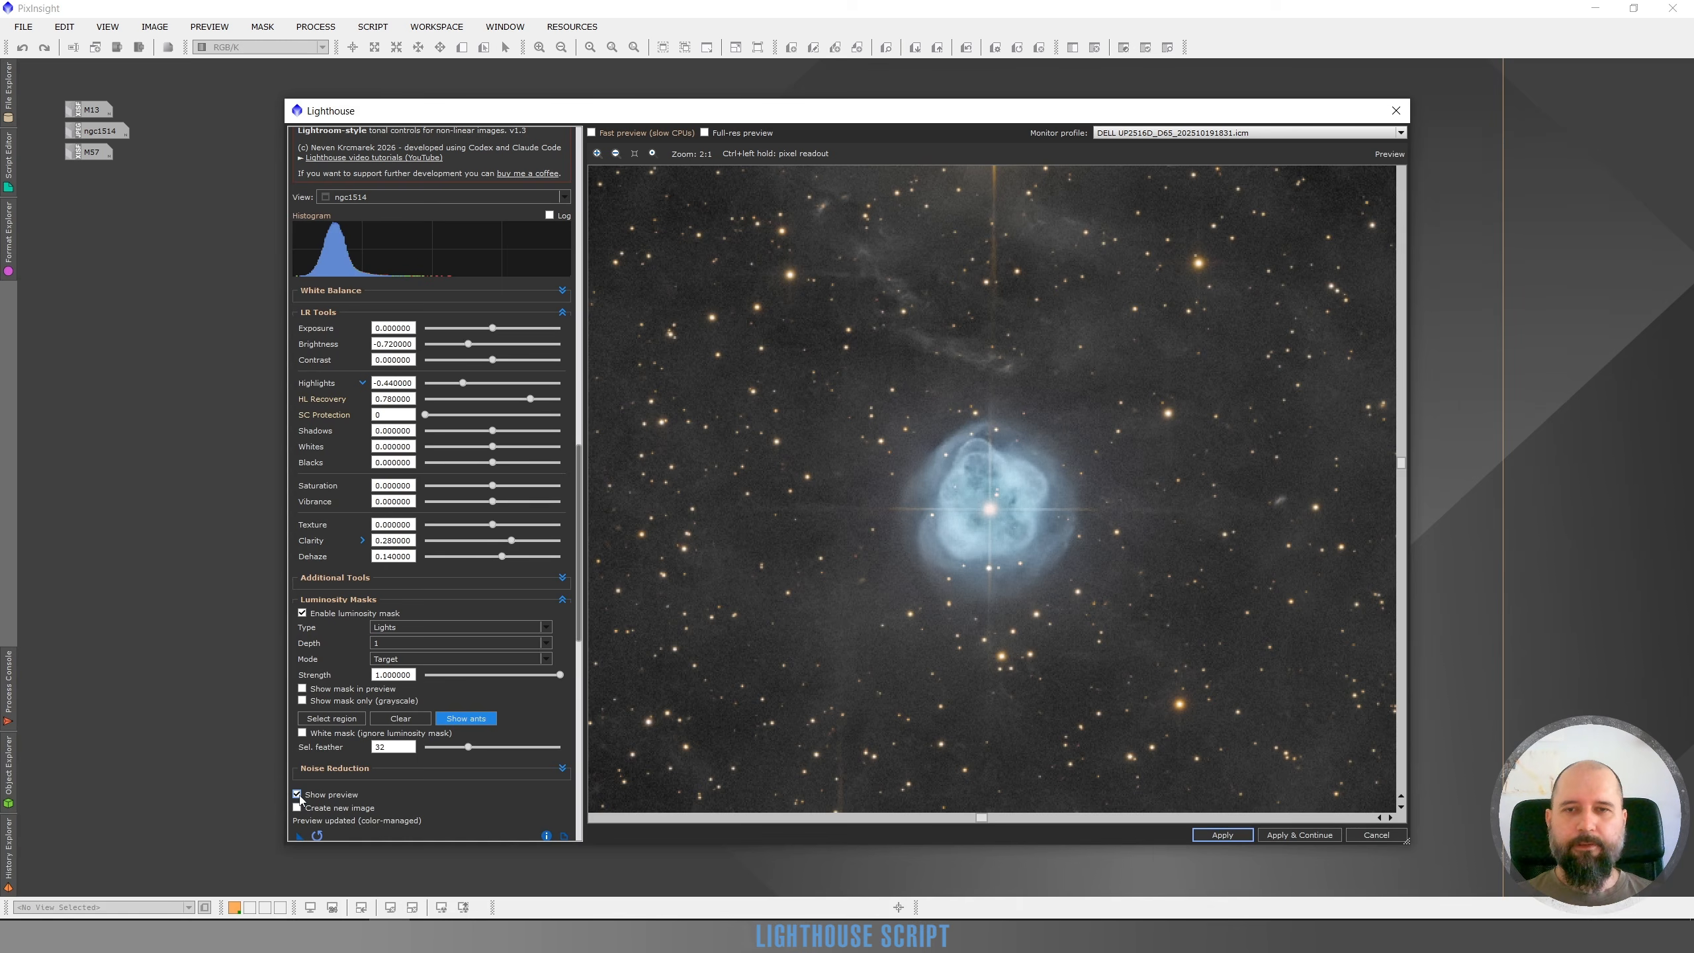
left_click(298, 794)
left_click(299, 796)
scroll(1073, 485, "down", 2)
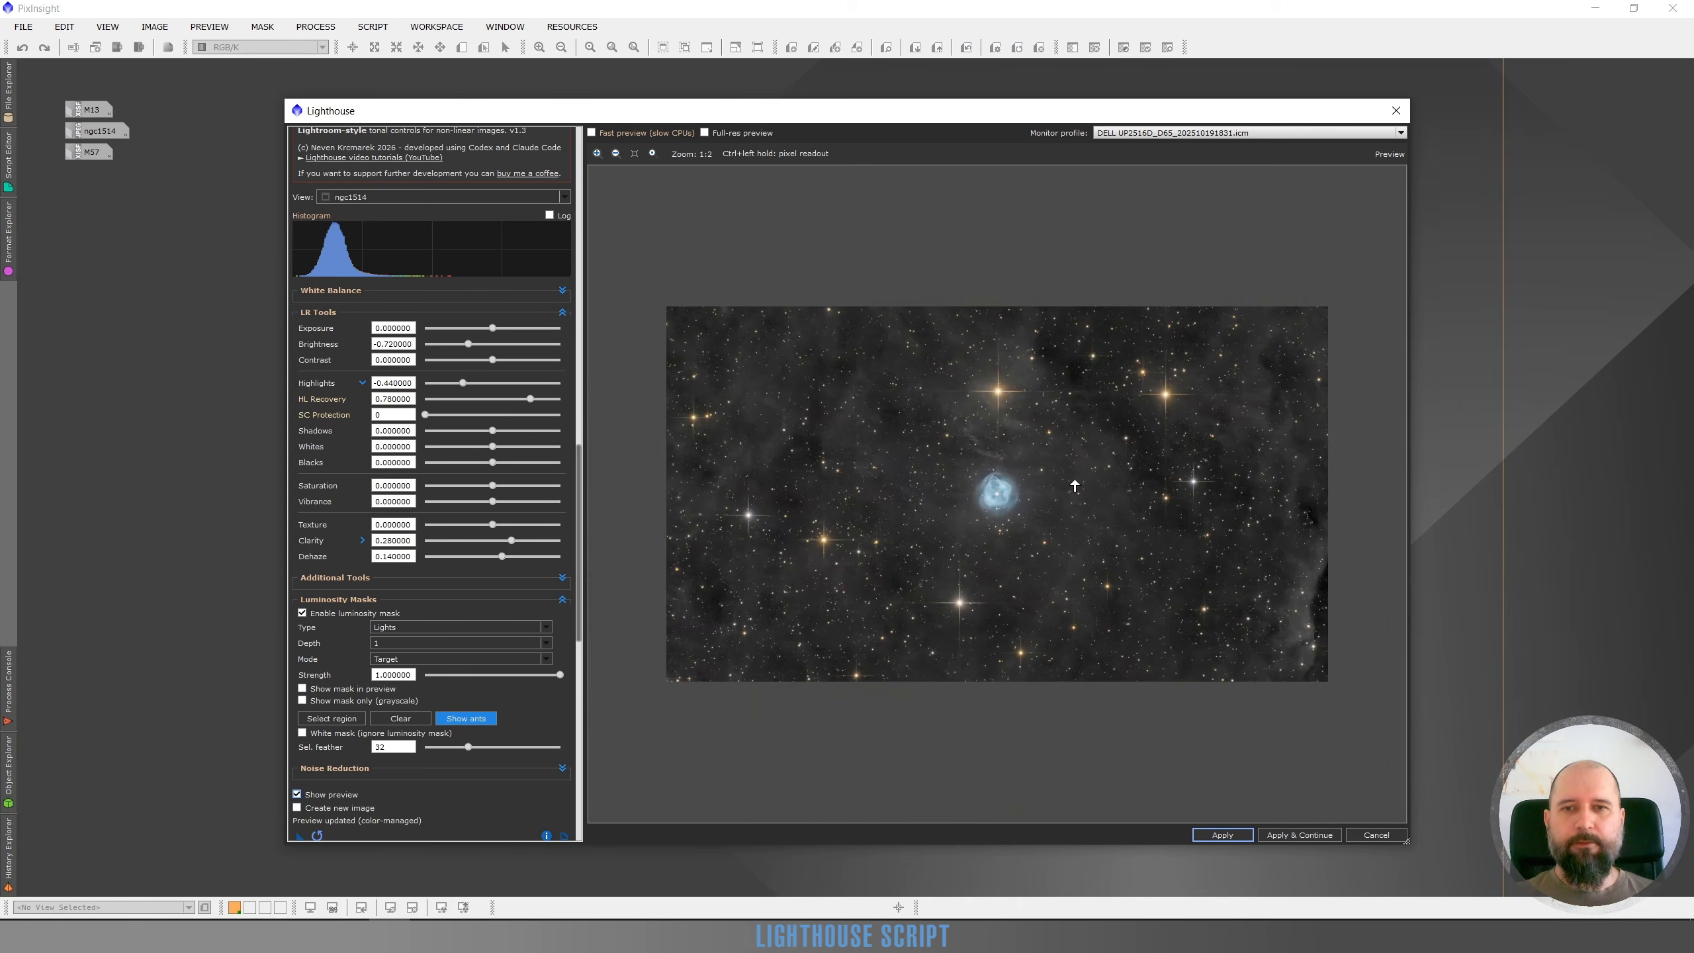
scroll(1034, 497, "up", 2)
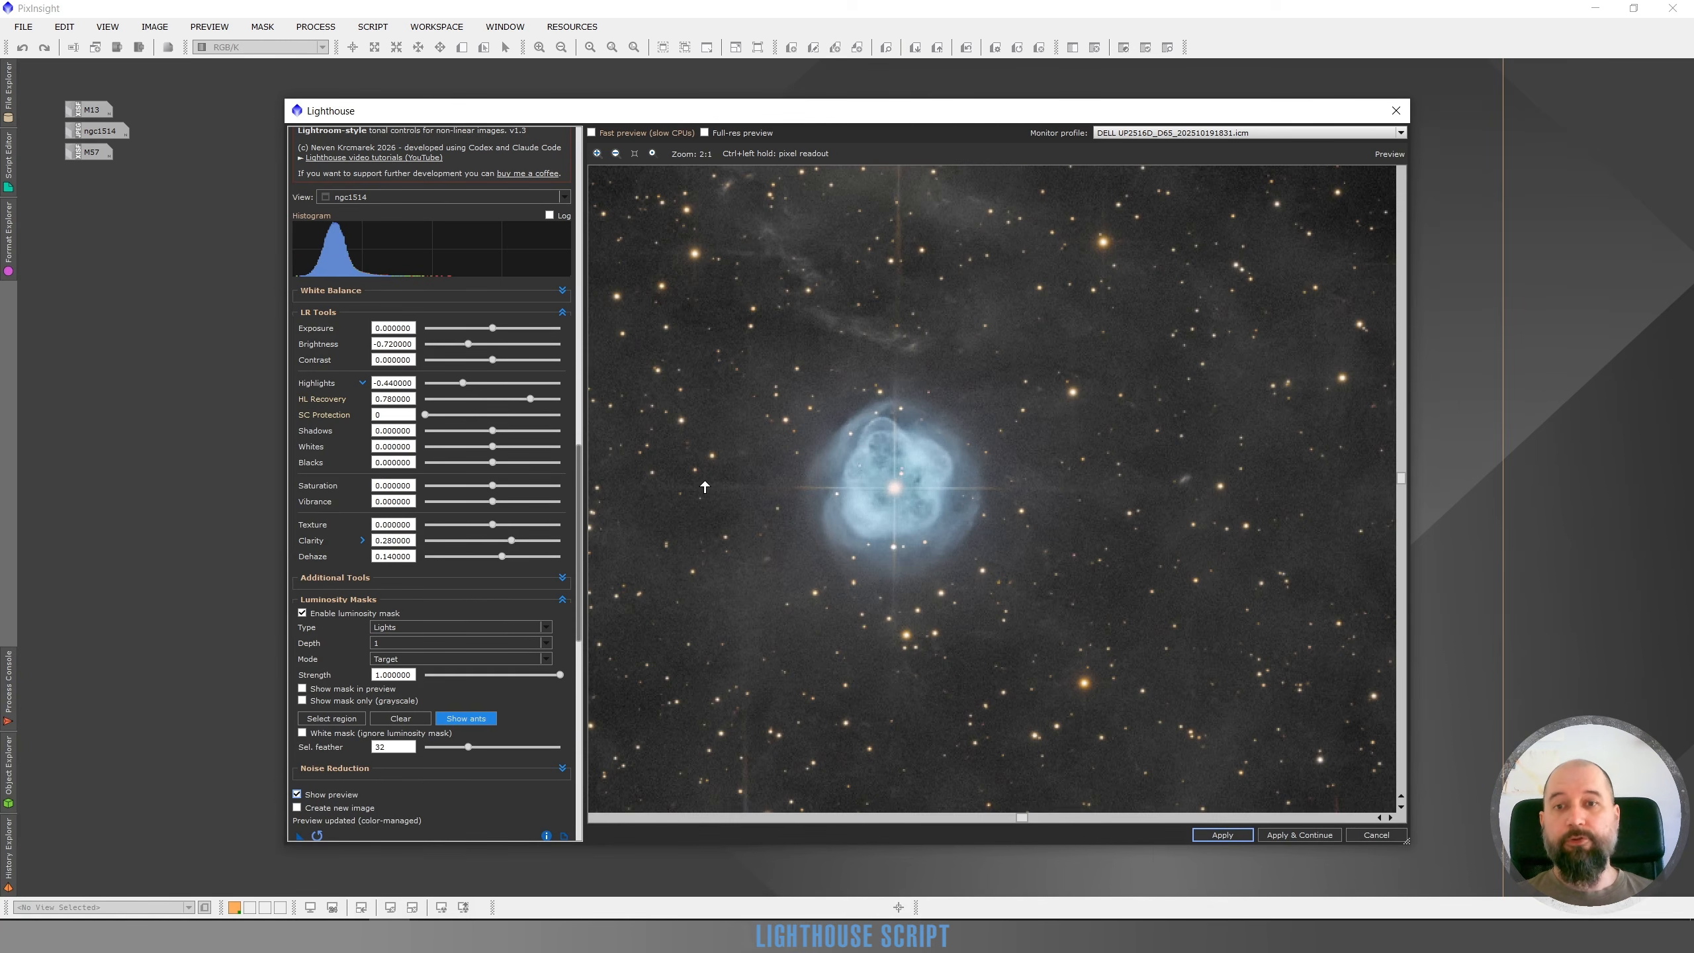
scroll(725, 479, "up", 1)
scroll(762, 506, "down", 1)
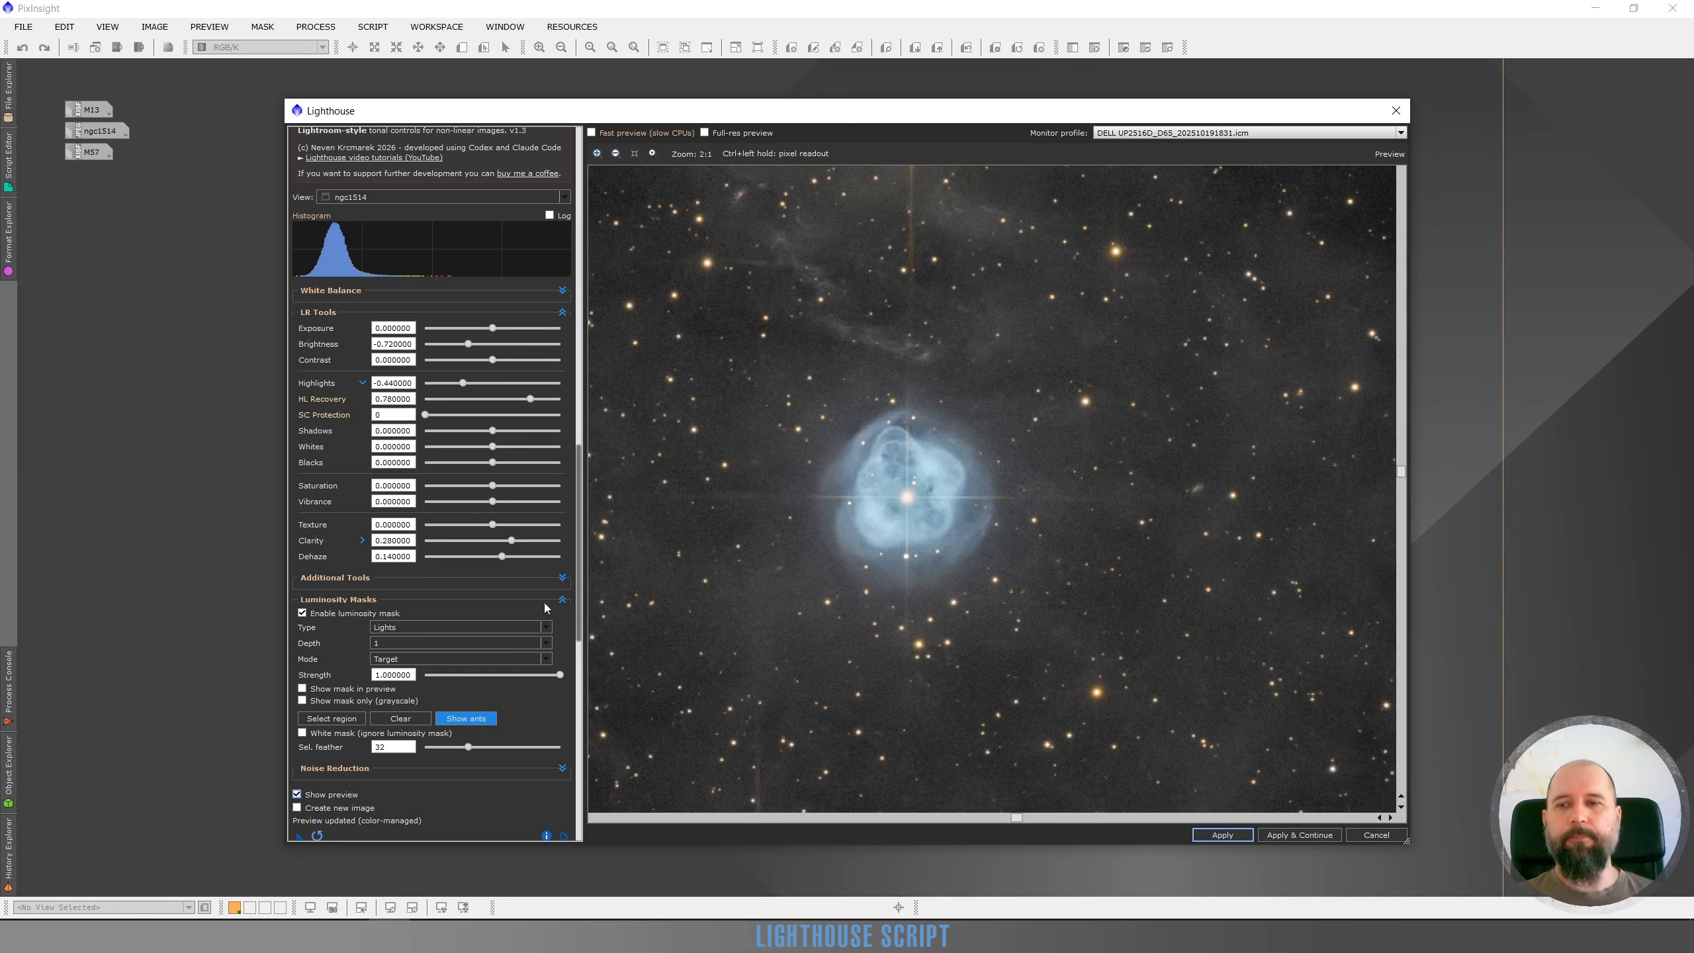
left_click(296, 797)
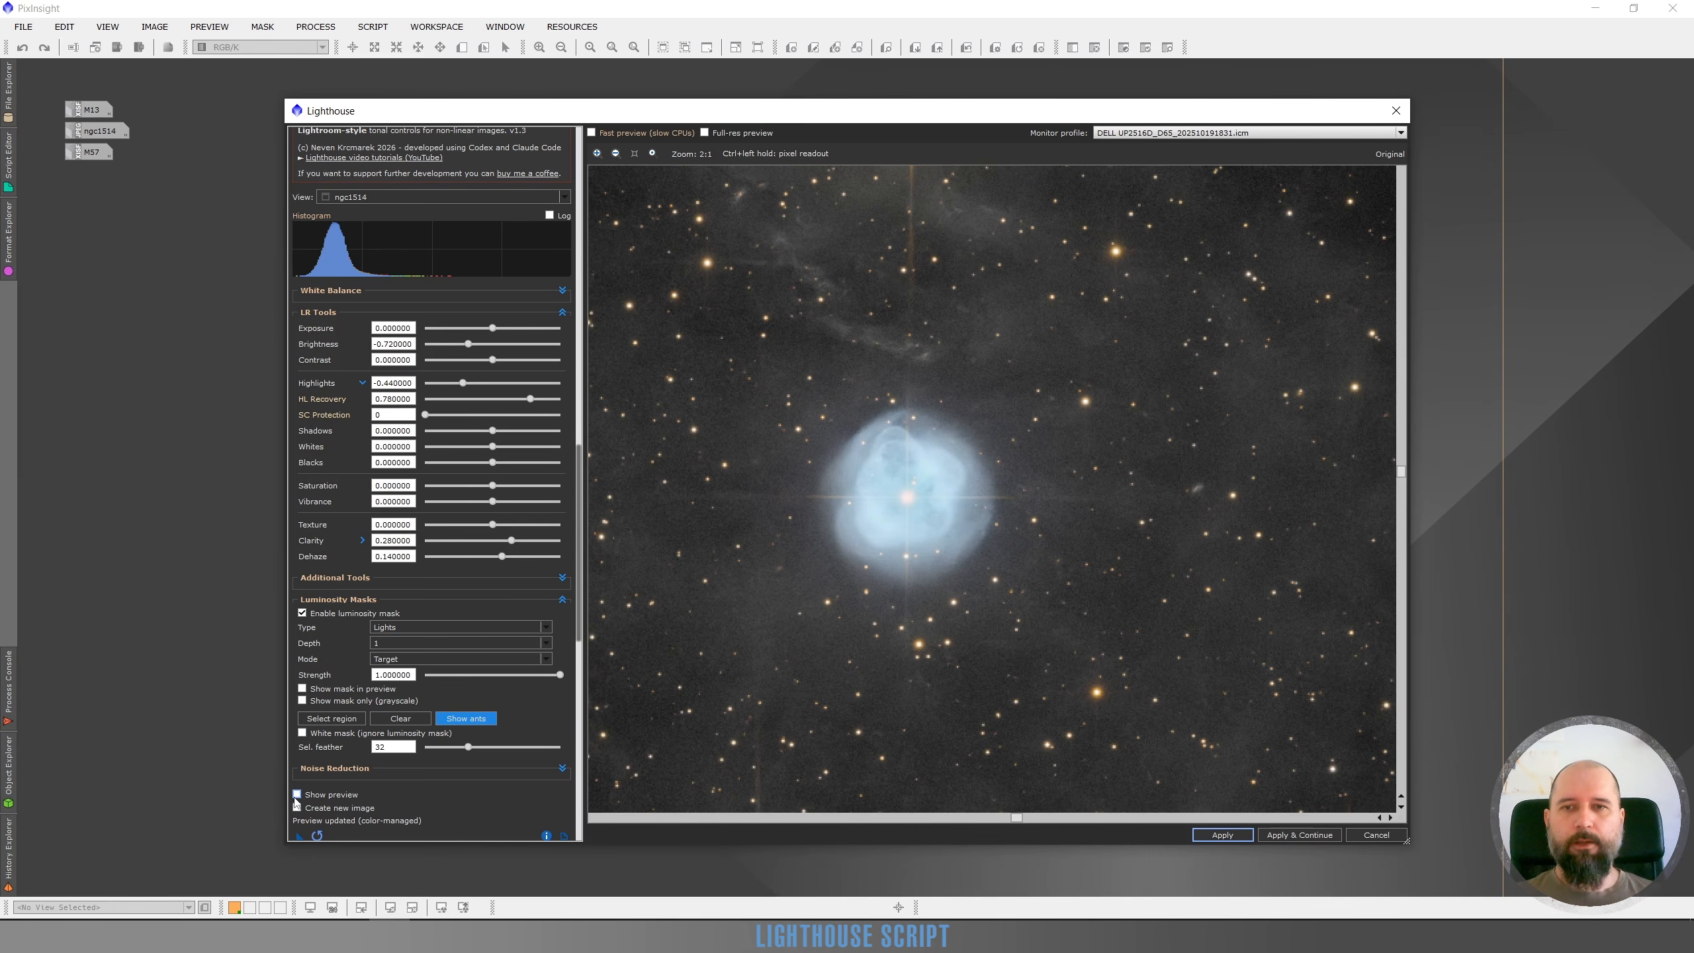
left_click(296, 795)
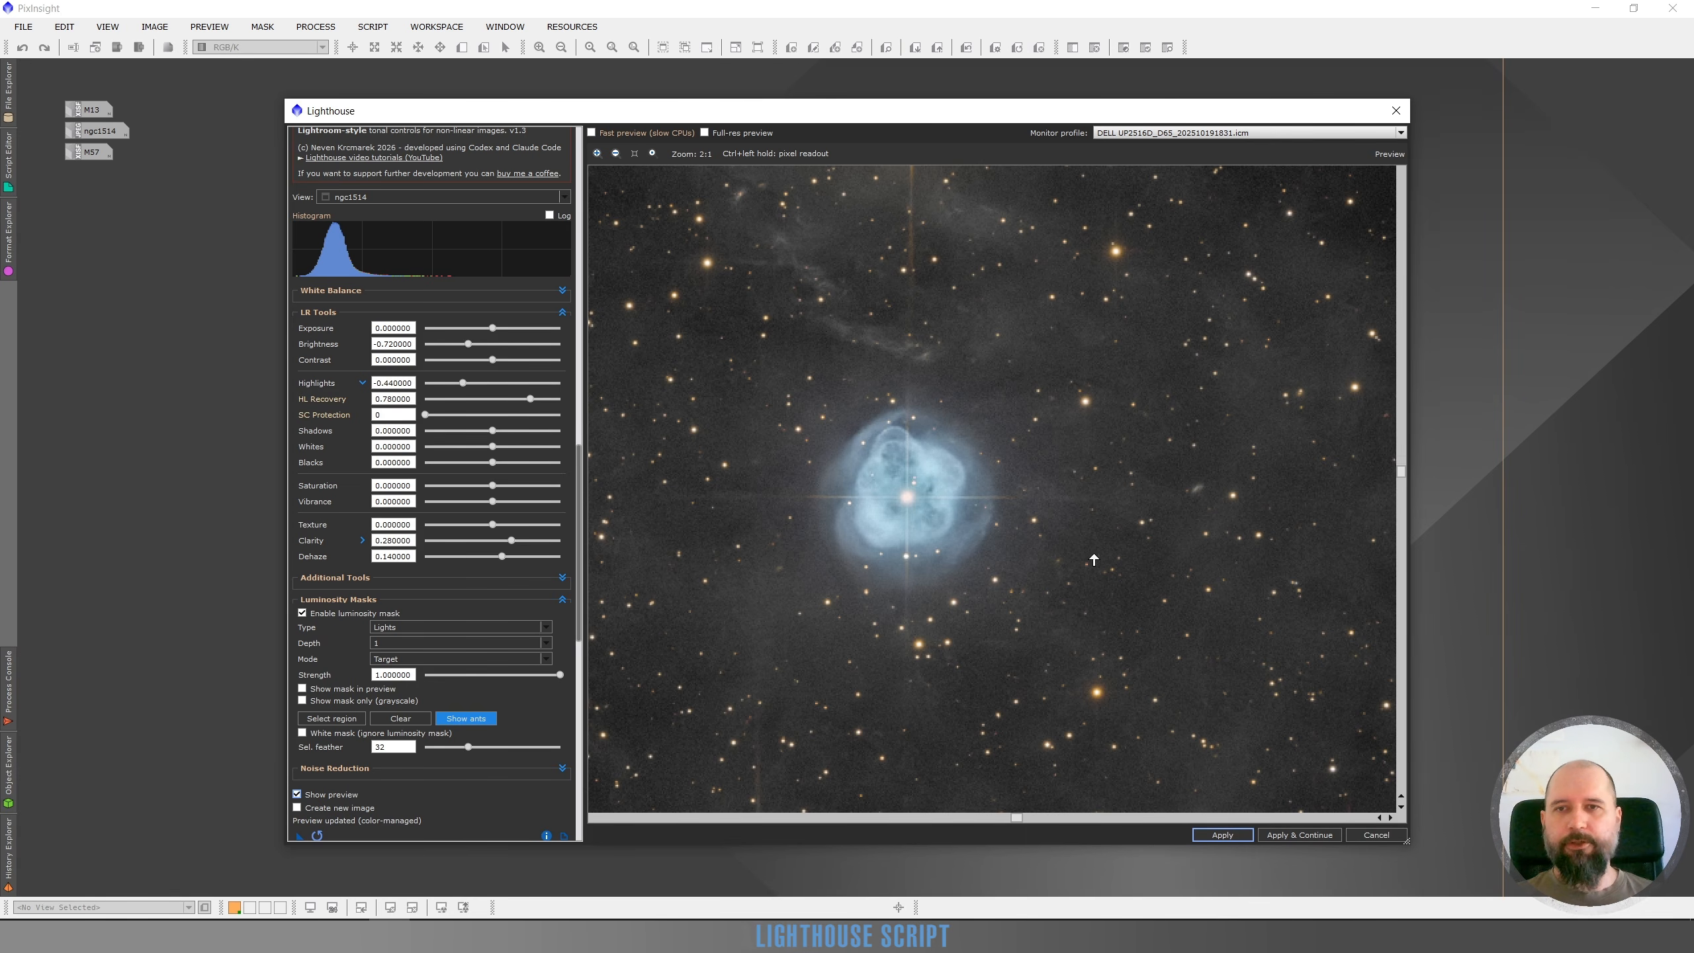
left_click(297, 795)
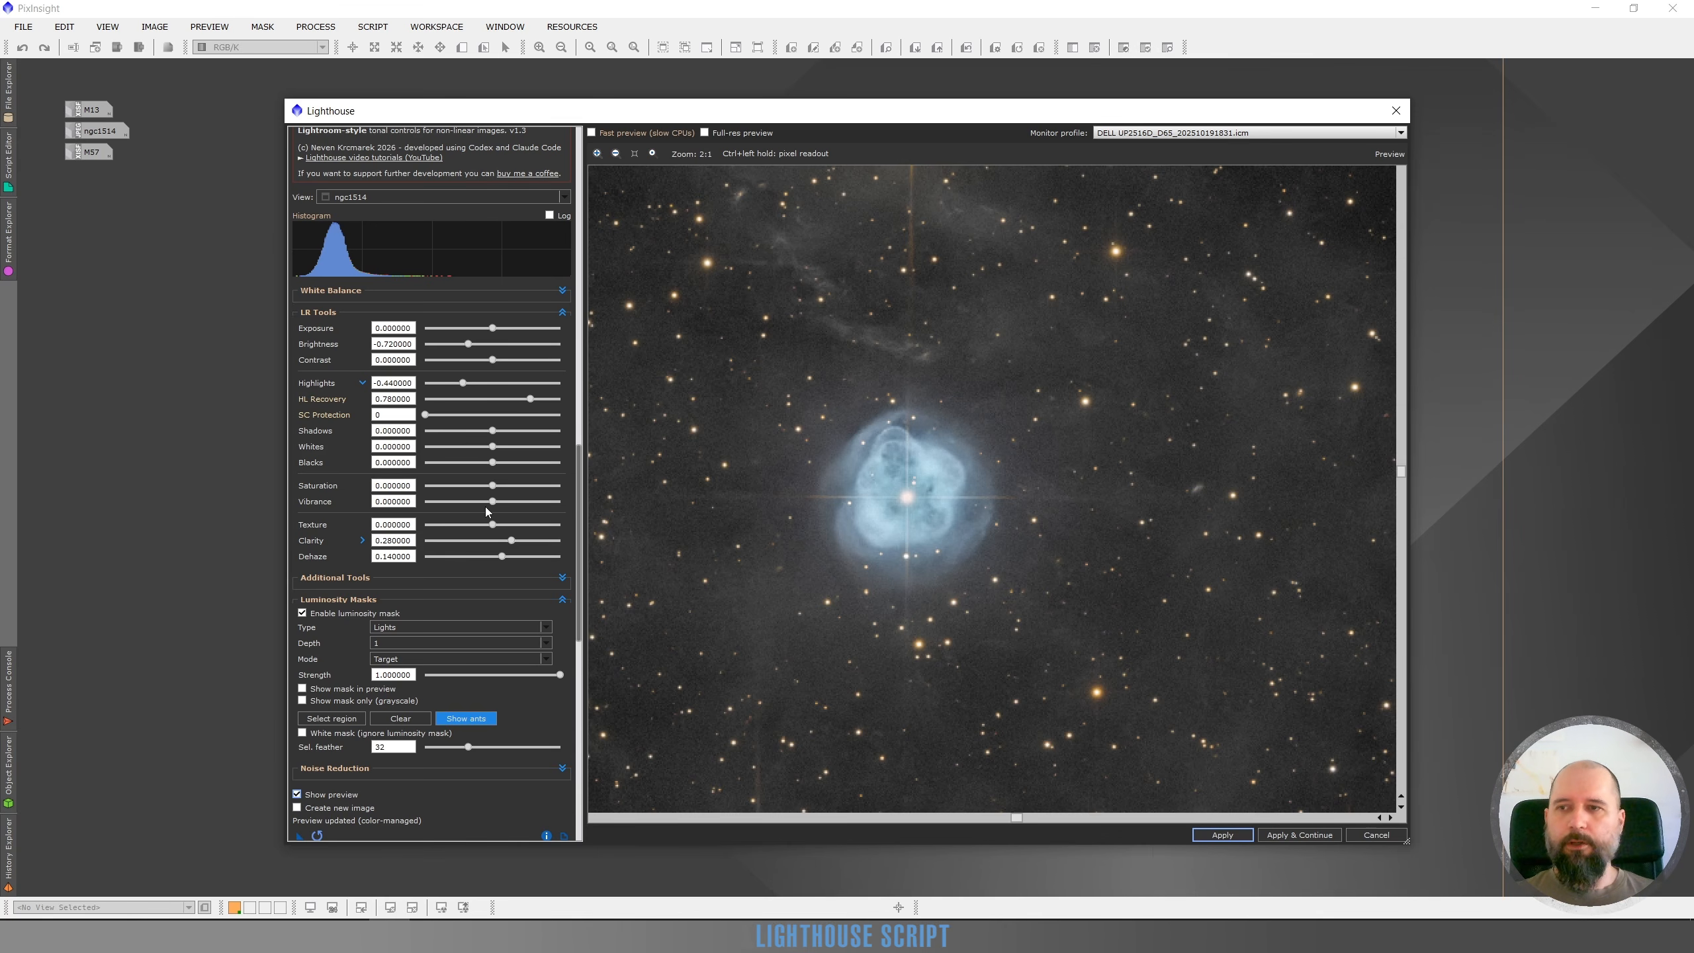
Set Vibrance to 0.42 and apply the adjustments to the ngc1514 image
left_click(520, 502)
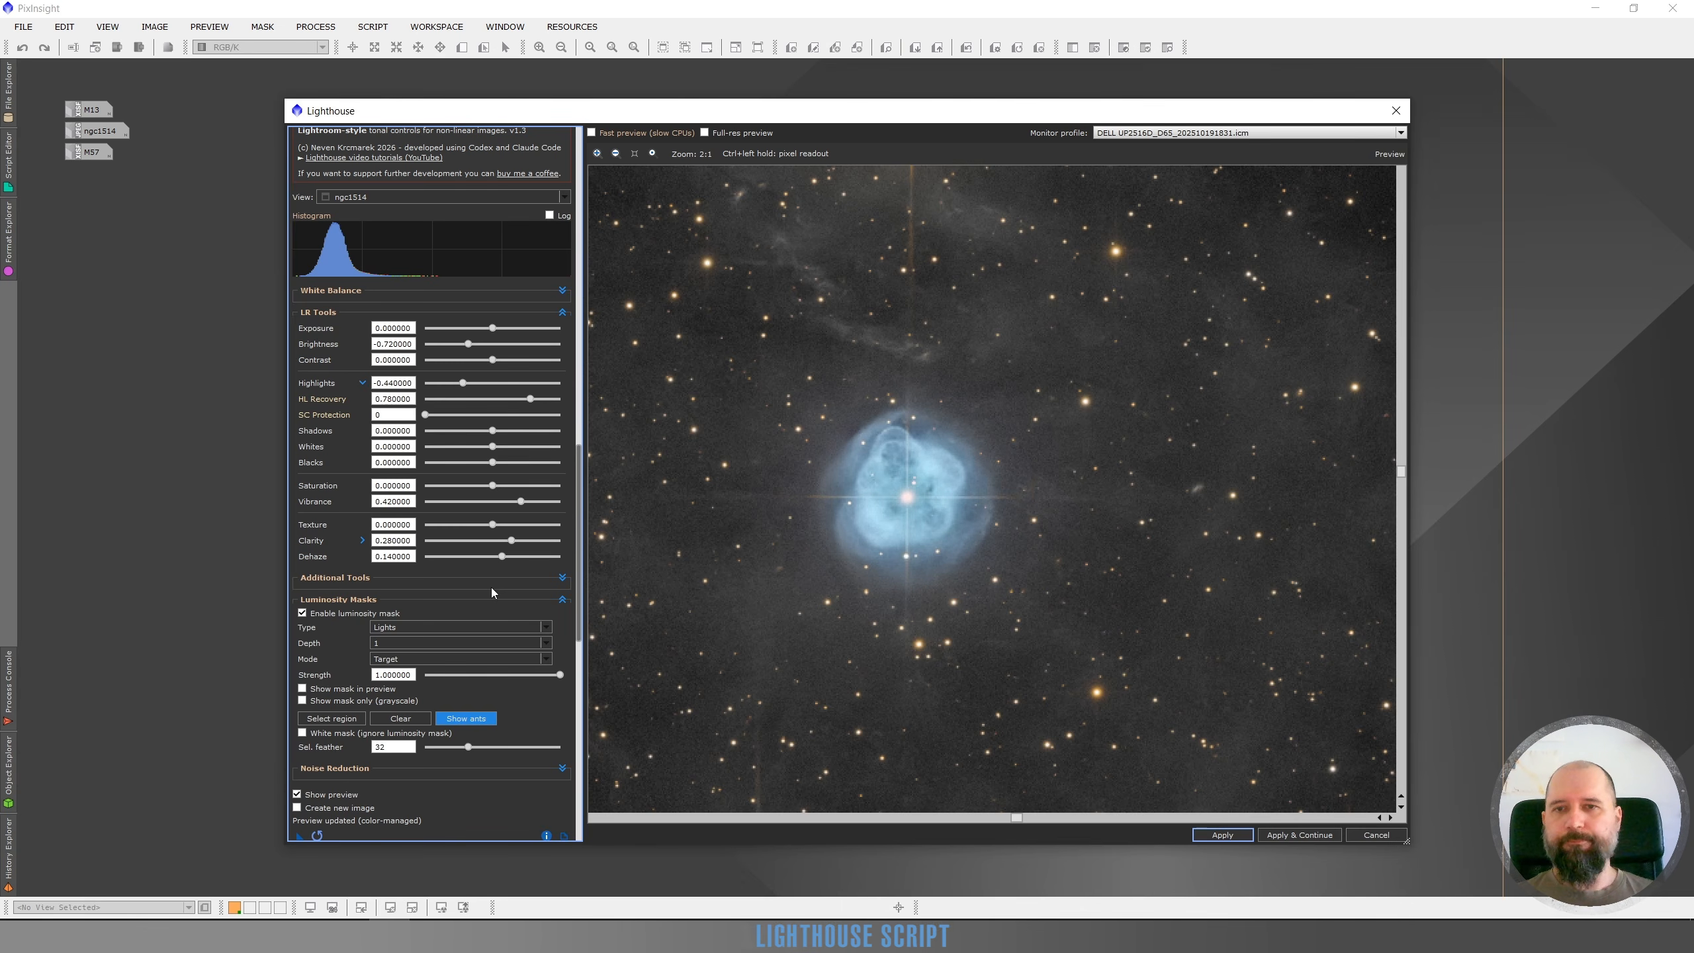
scroll(773, 552, "down", 2)
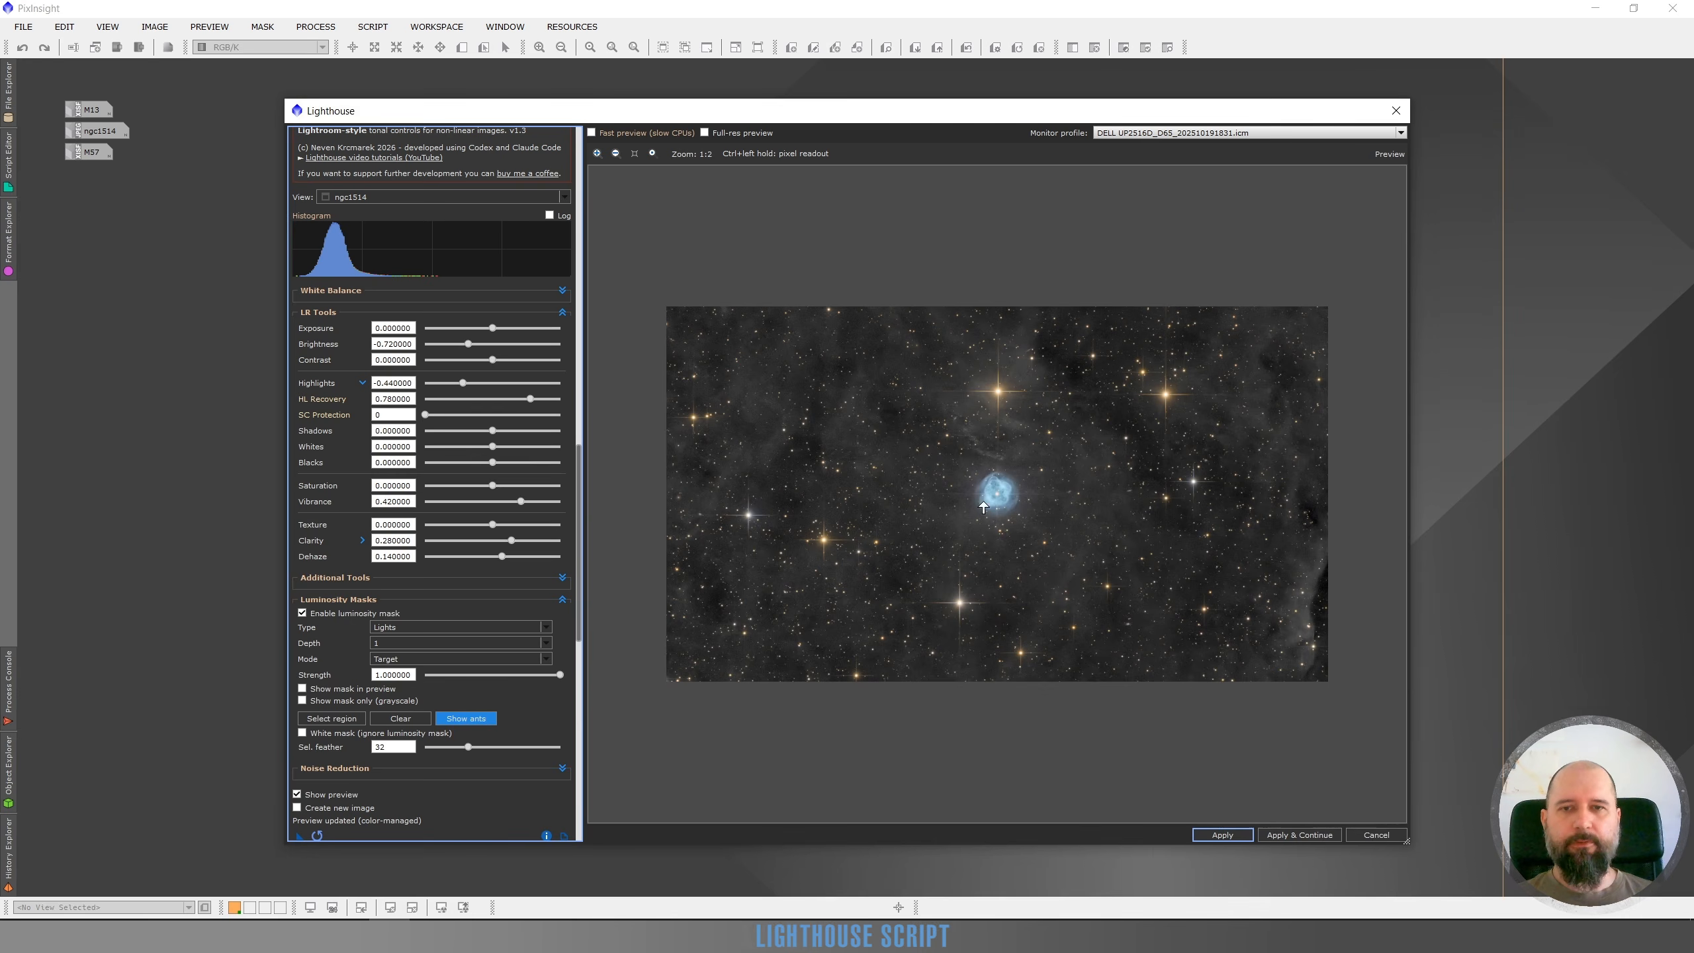
scroll(1008, 491, "up", 1)
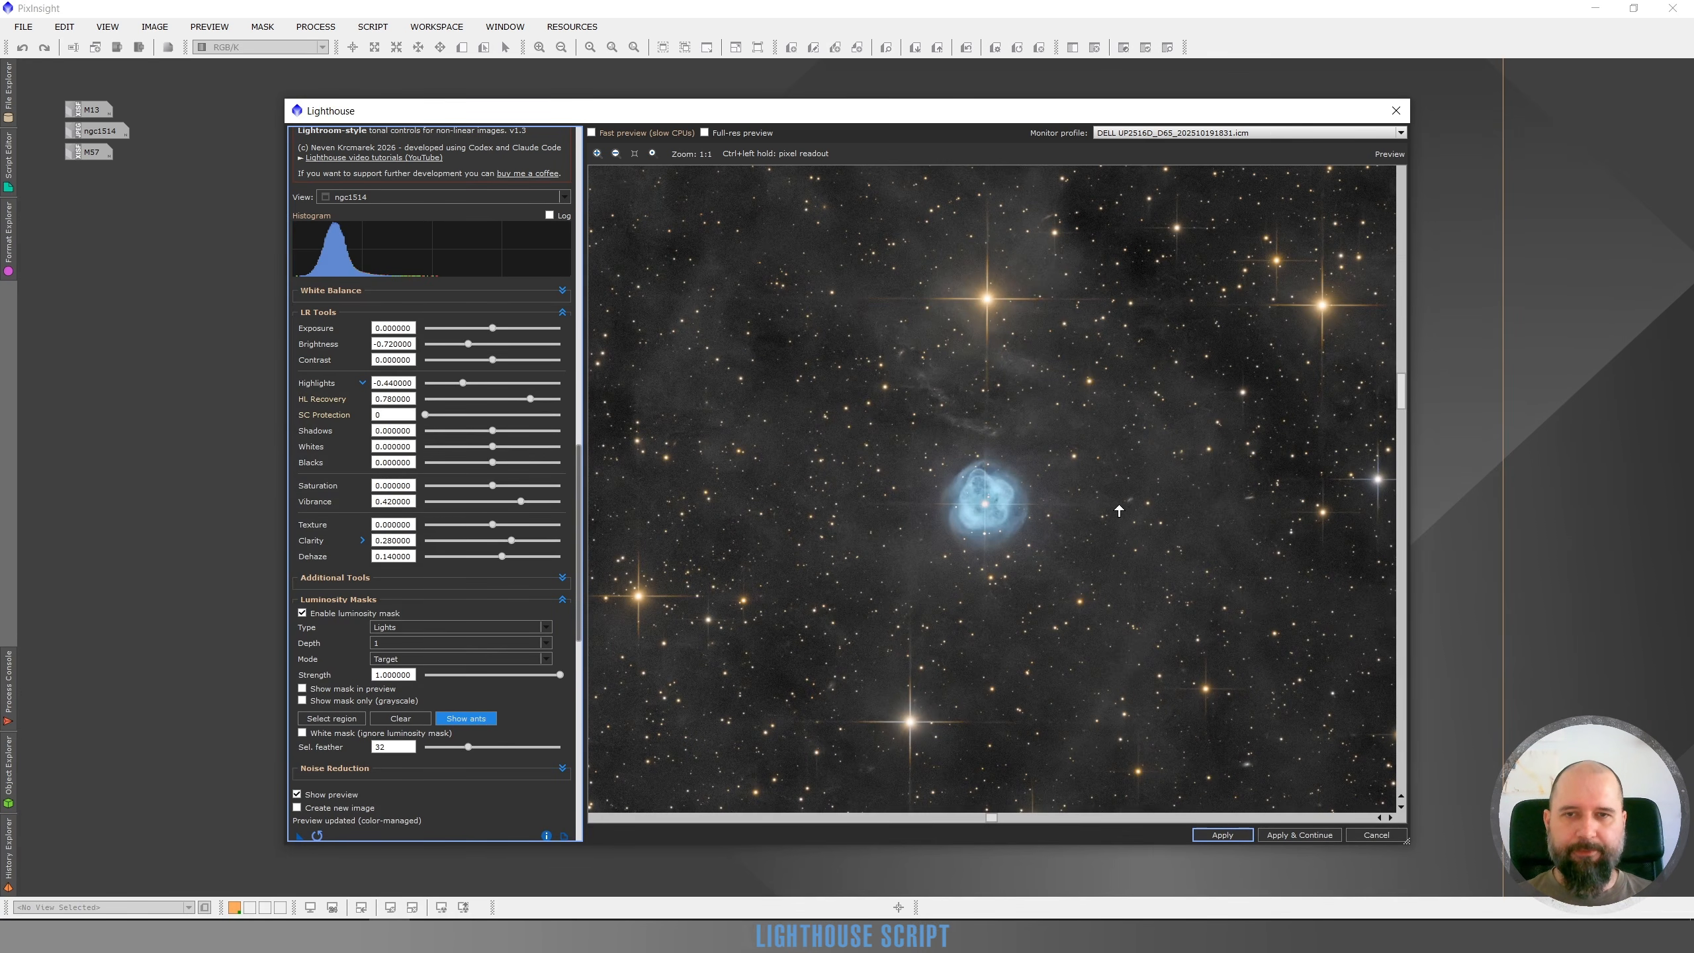
scroll(1118, 510, "down", 1)
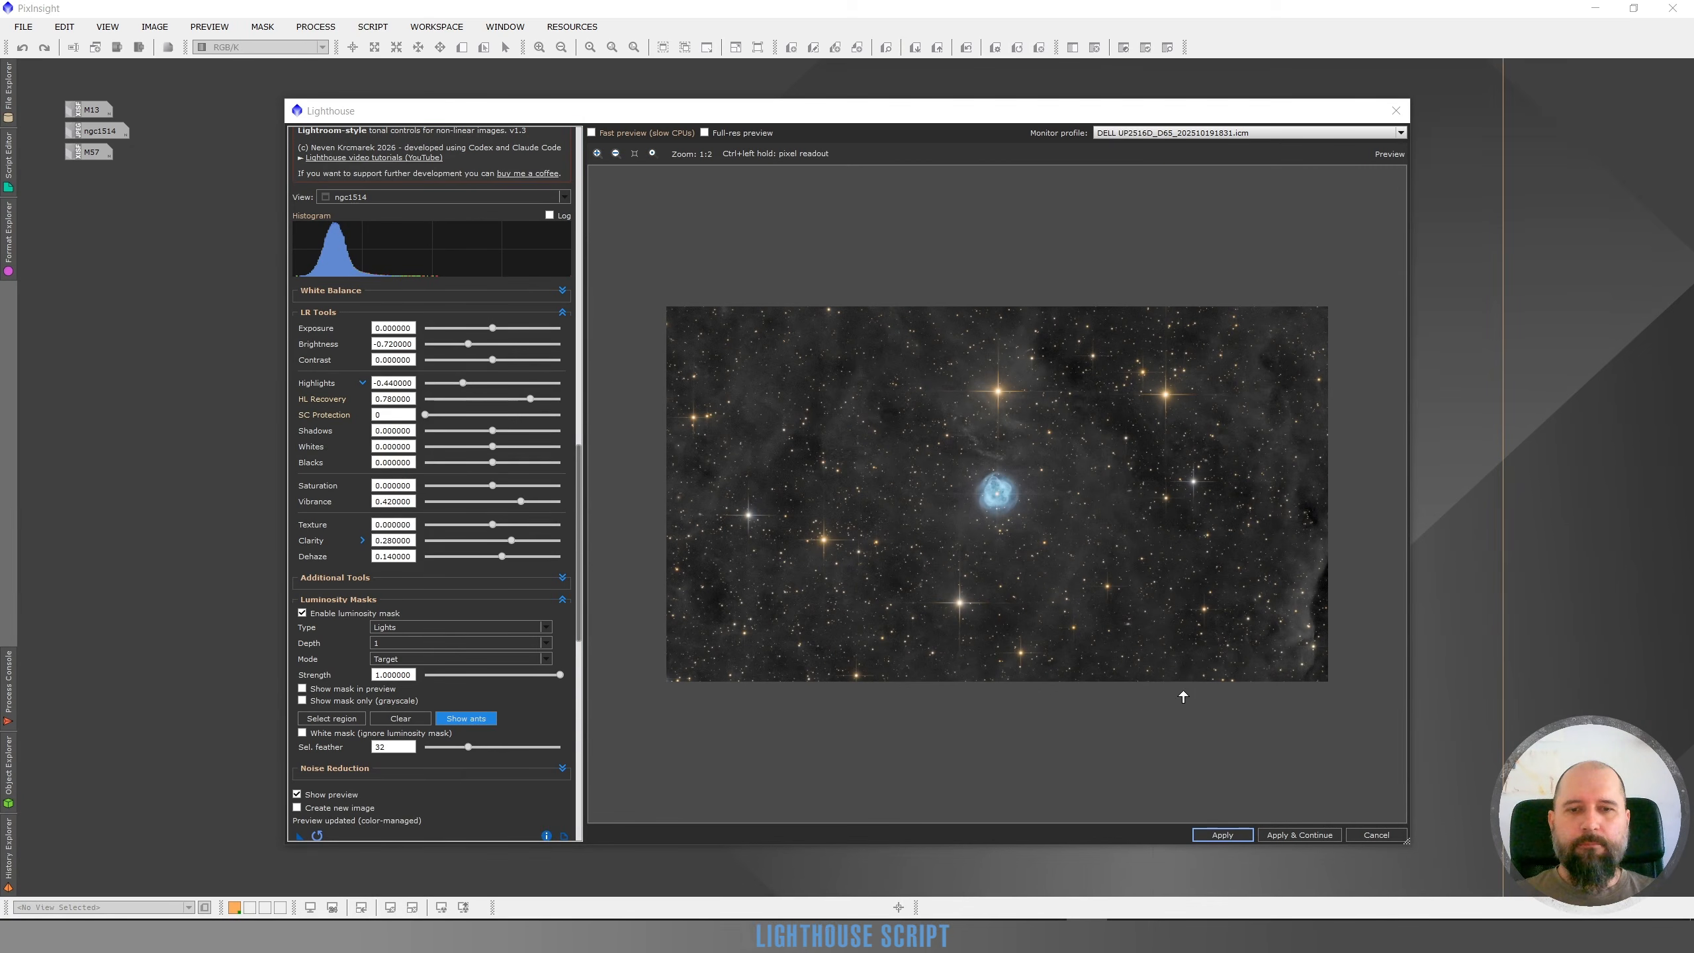
left_click(1220, 835)
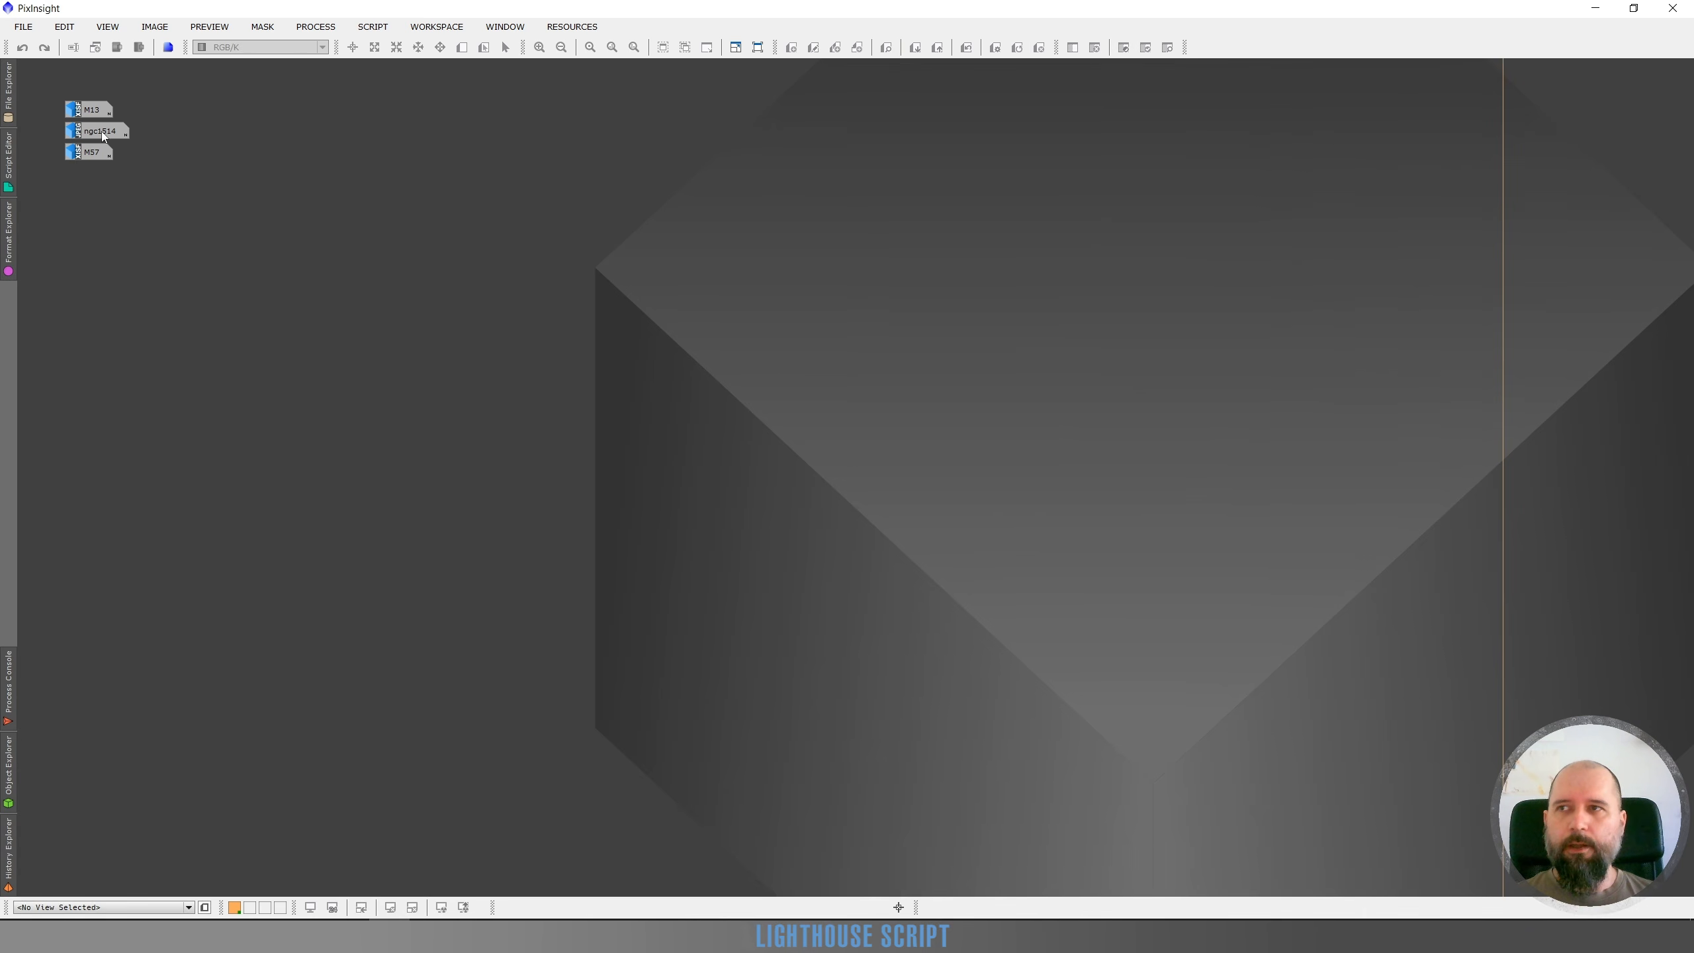
Open the ngc1514 image window and zoom in on the nebula
double_click(105, 134)
scroll(725, 430, "up", 2)
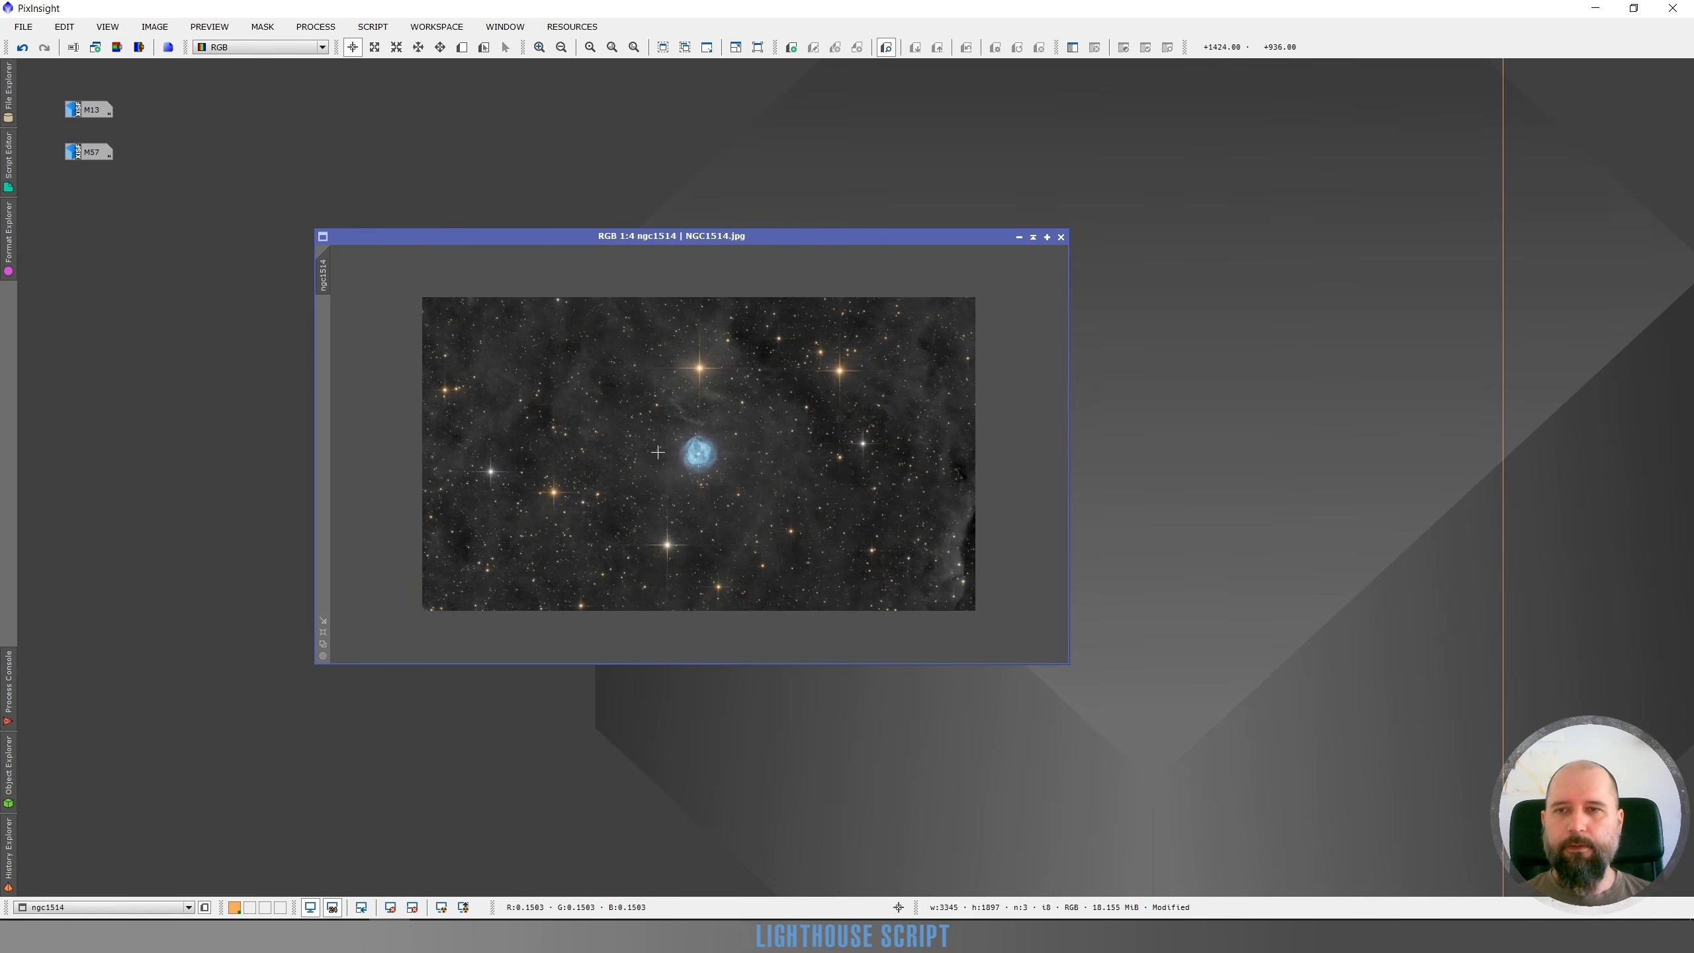
scroll(724, 430, "up", 1)
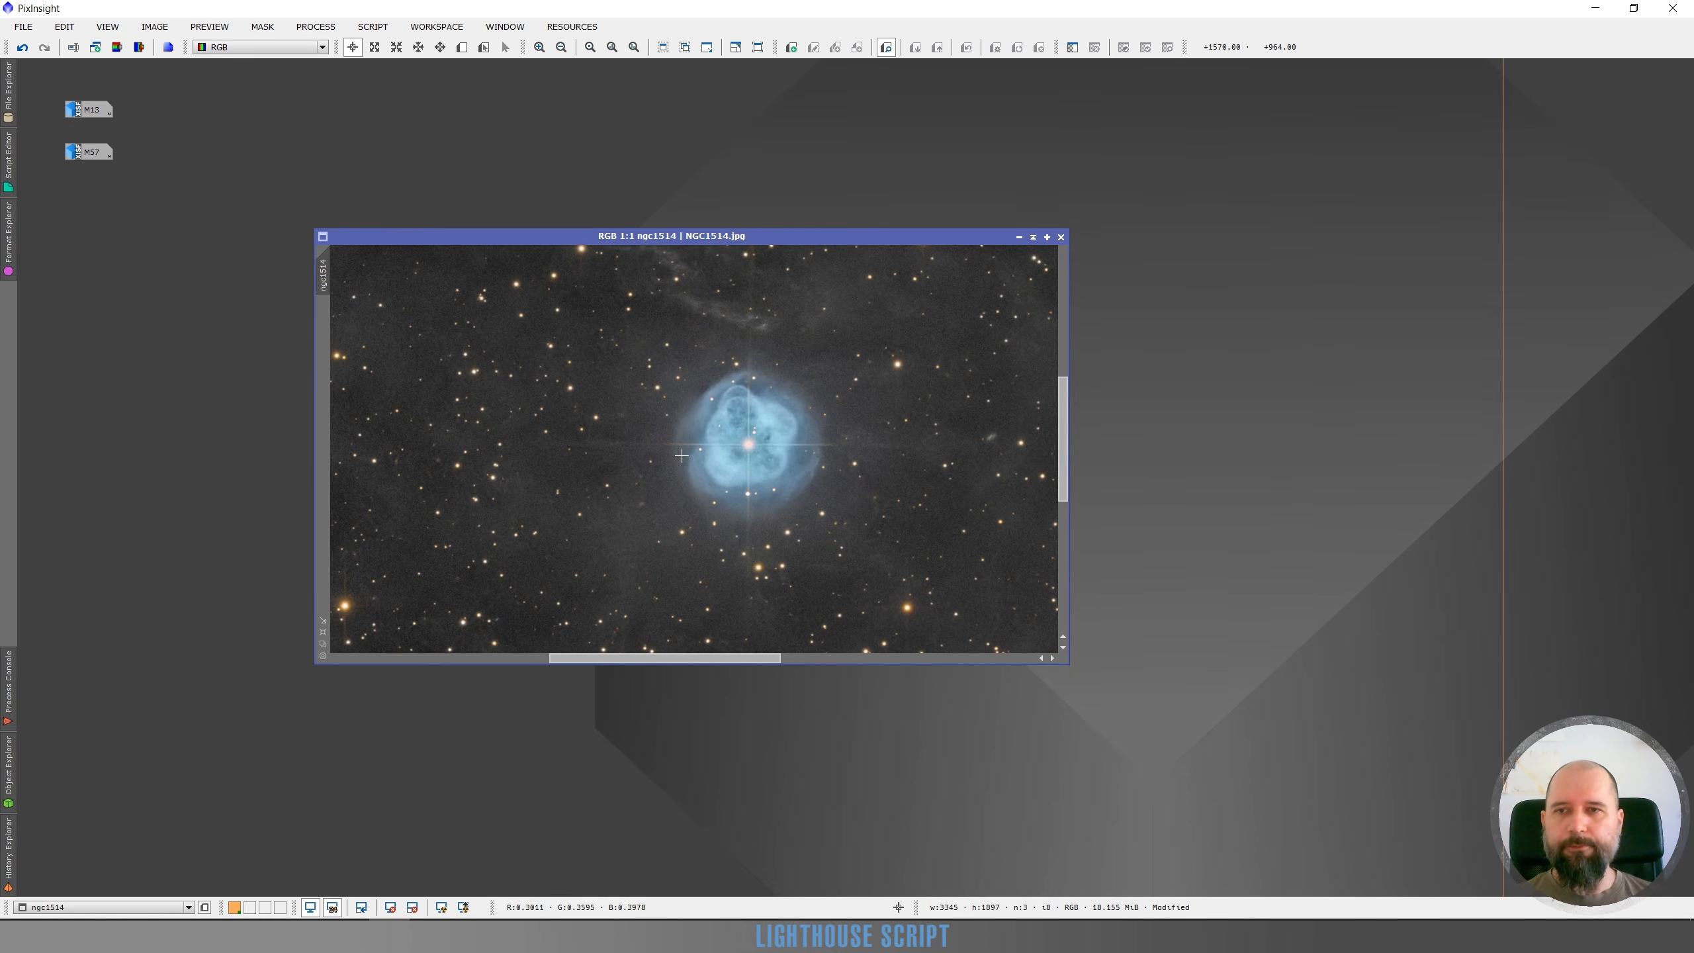
Compare the result with the original by repeatedly undoing and redoing the applied adjustment
left_click(23, 50)
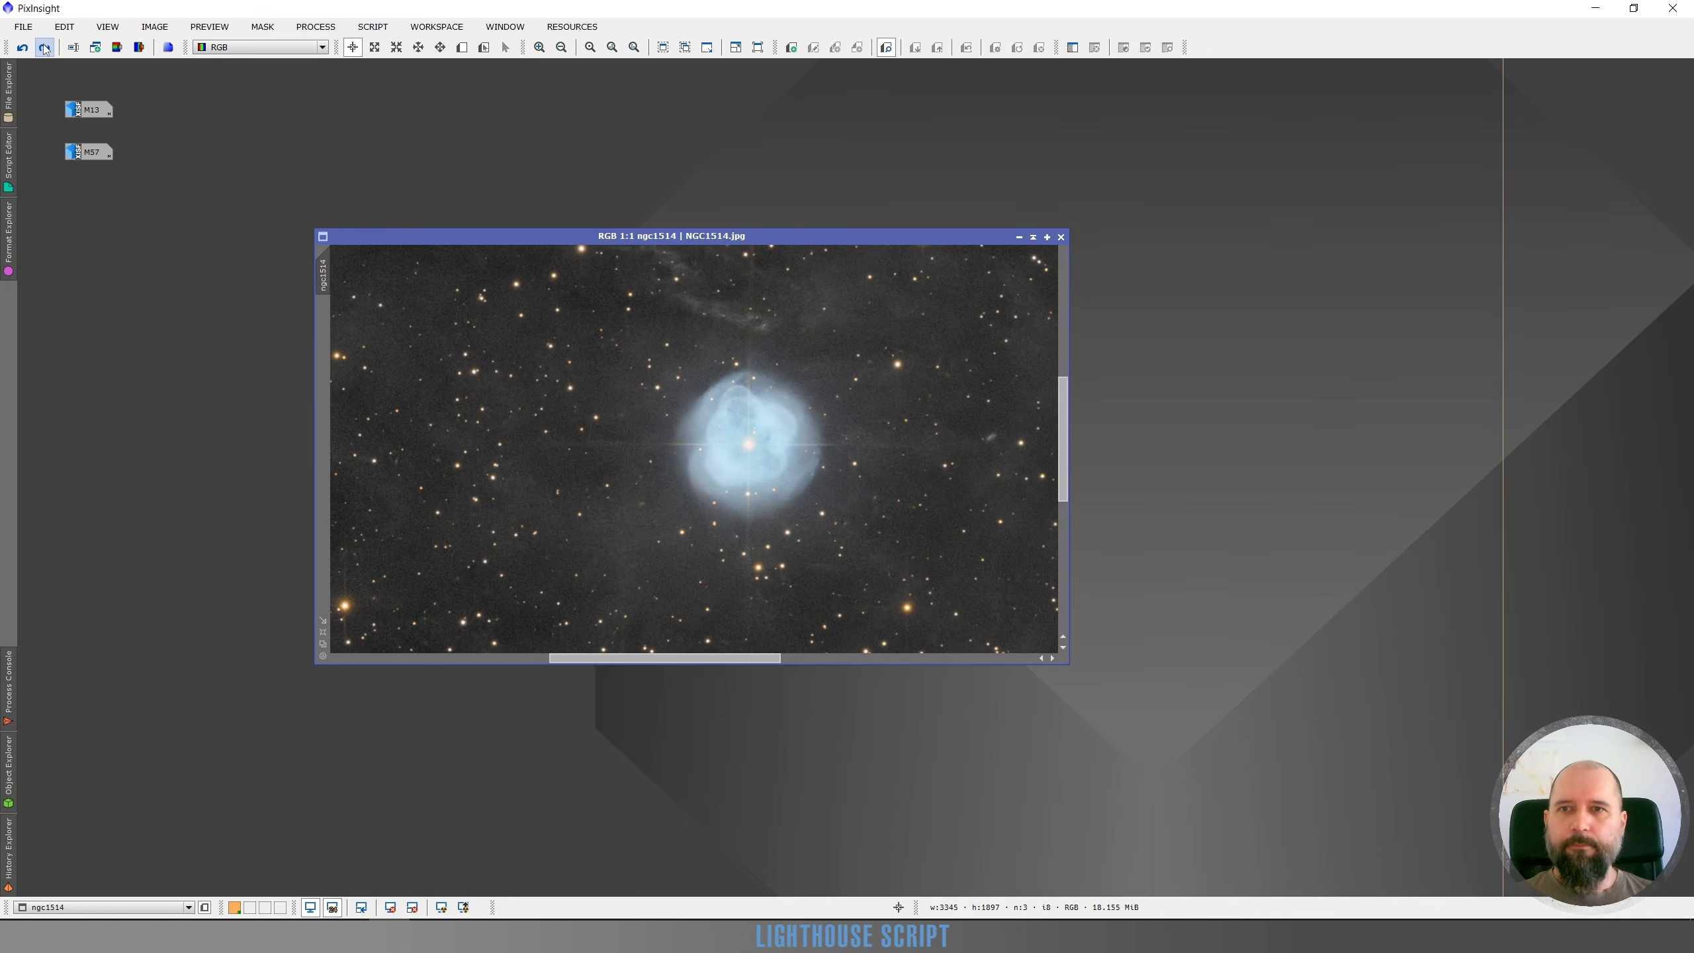
left_click(44, 48)
left_click_drag(685, 242, 773, 235)
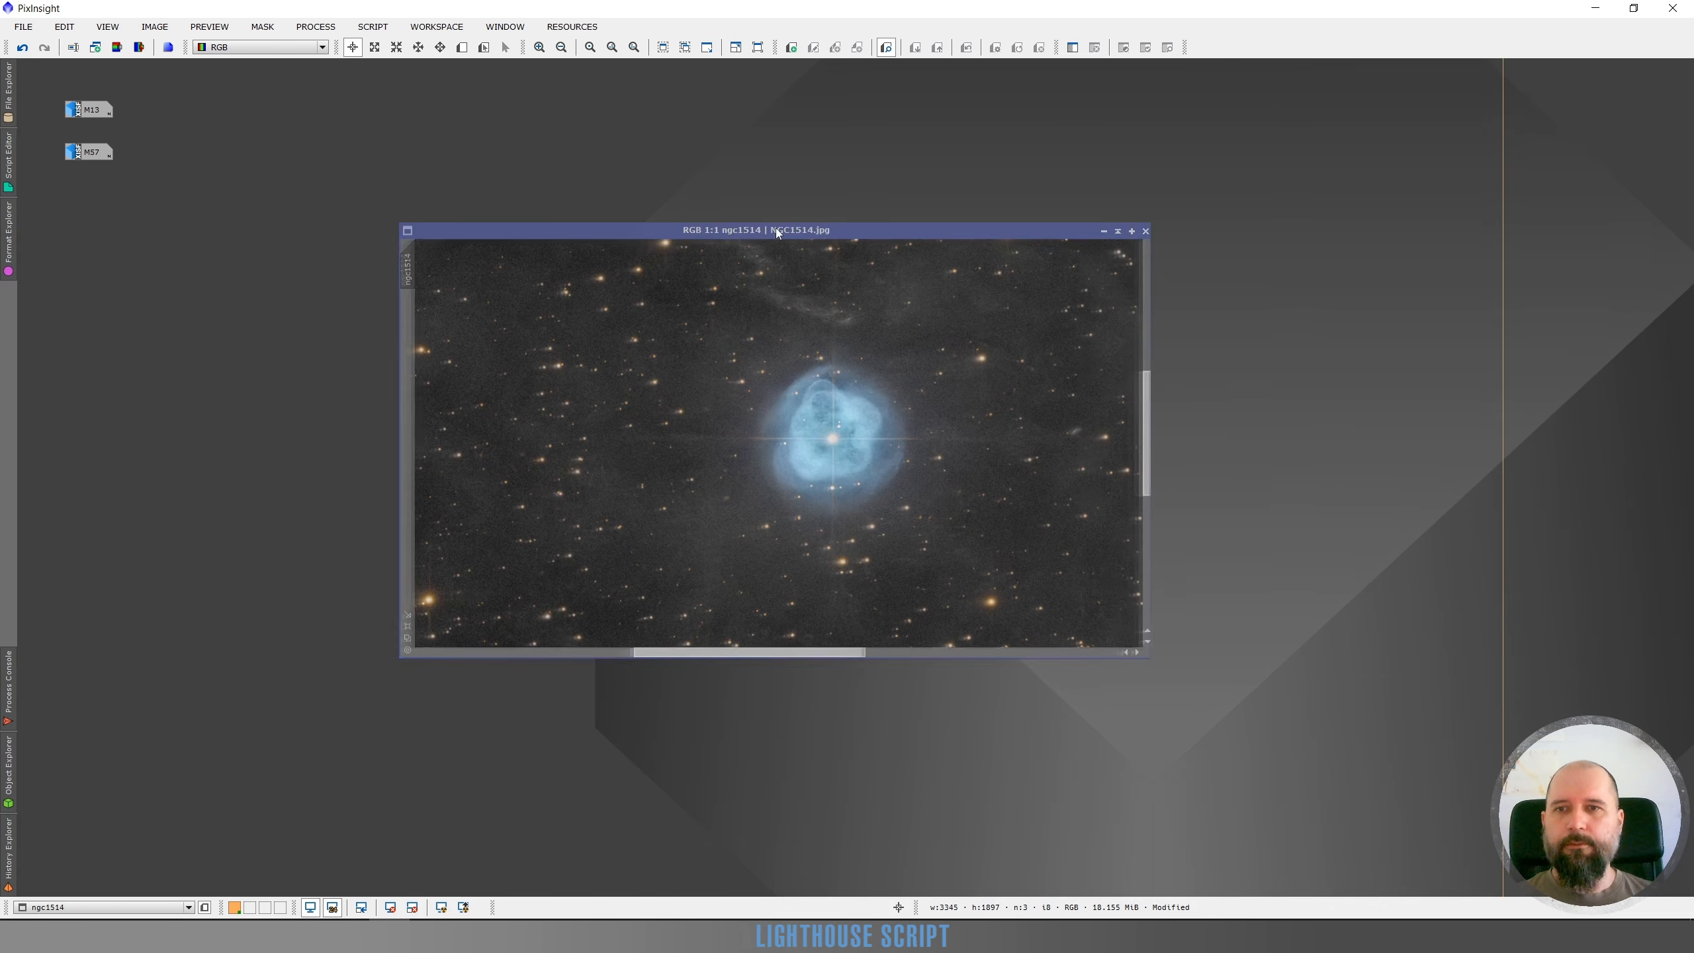
left_click_drag(845, 652, 860, 652)
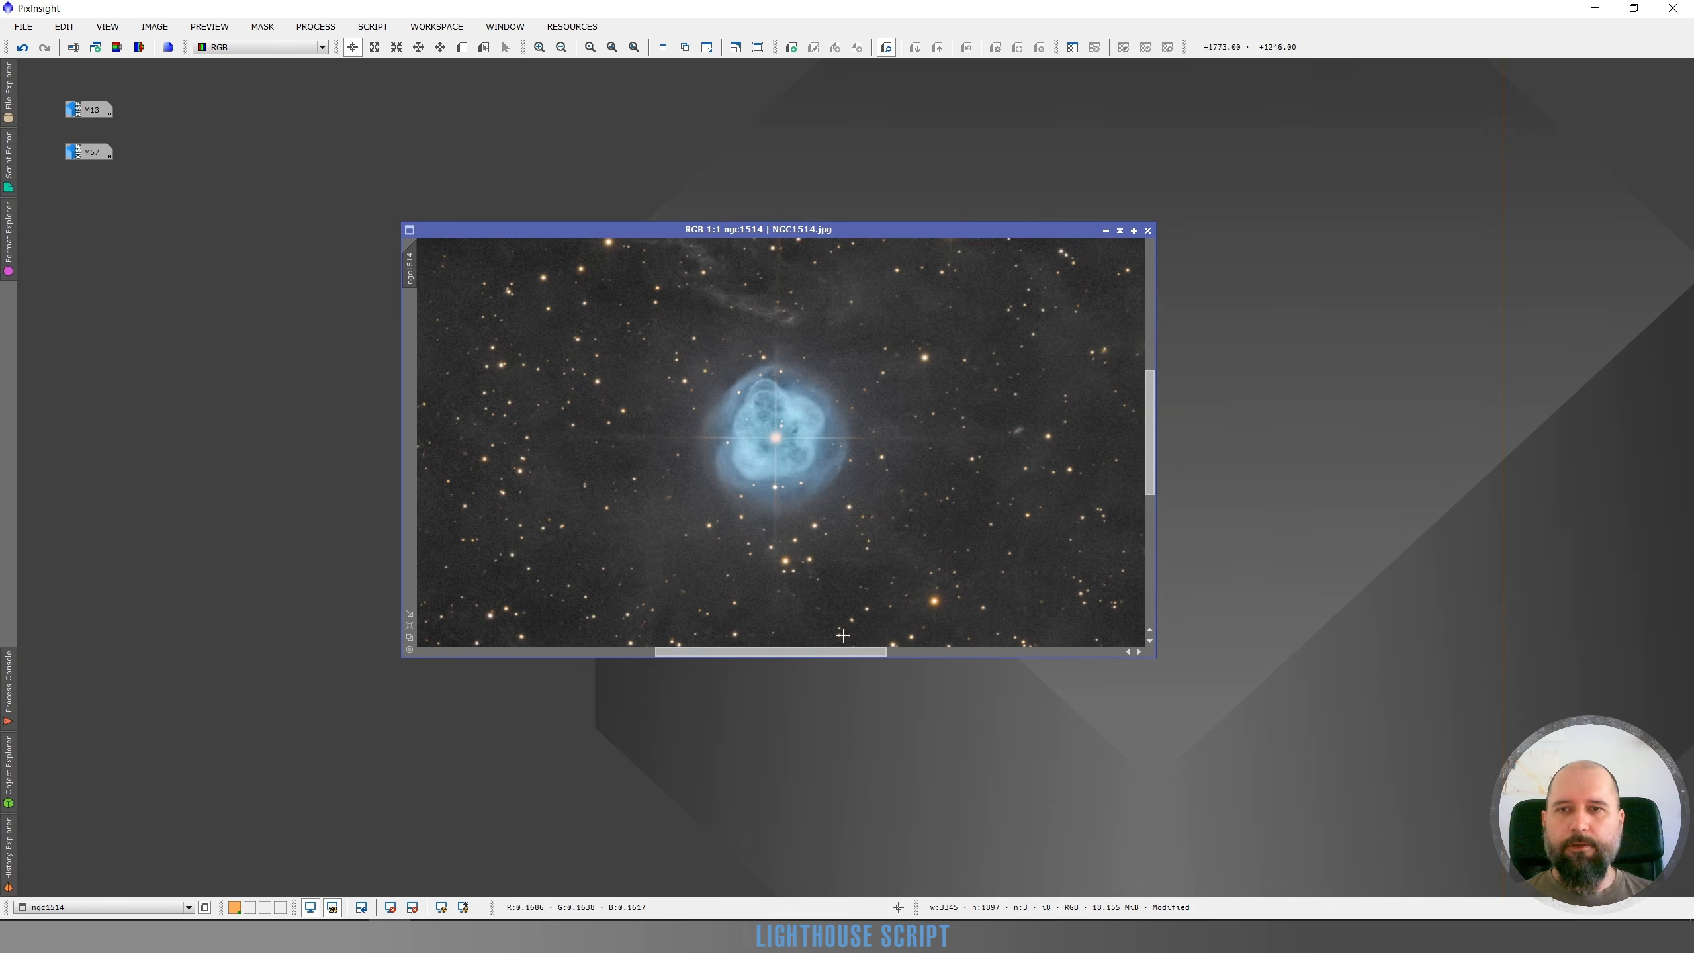
left_click(22, 49)
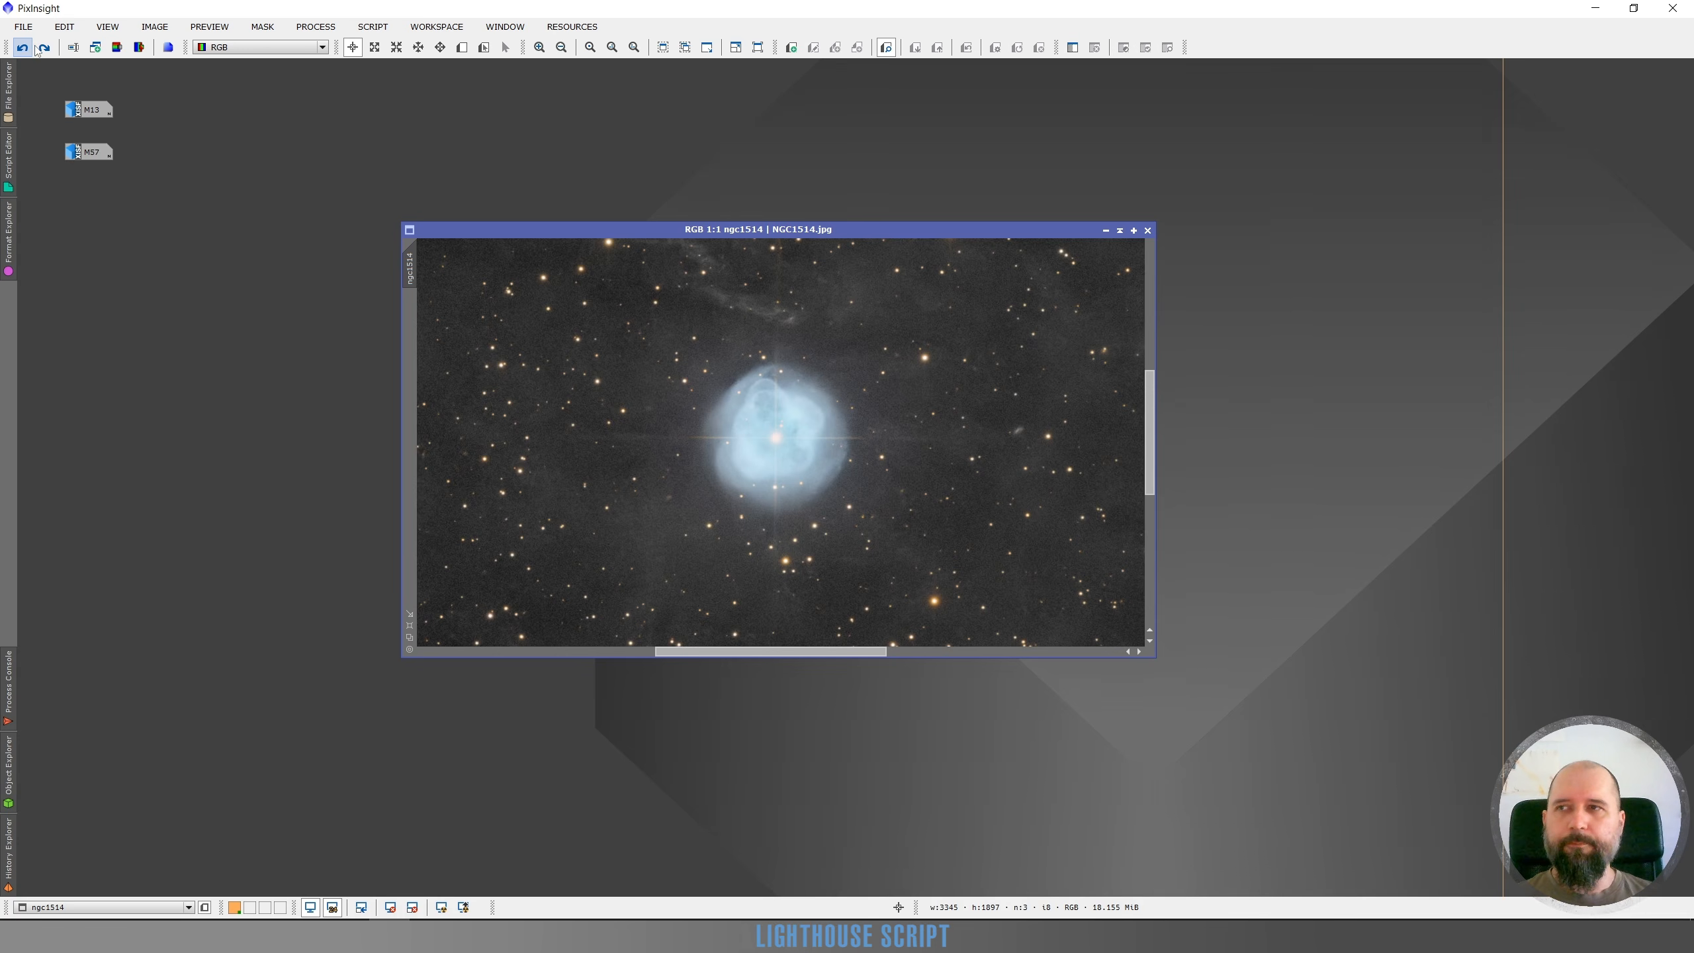
left_click(43, 48)
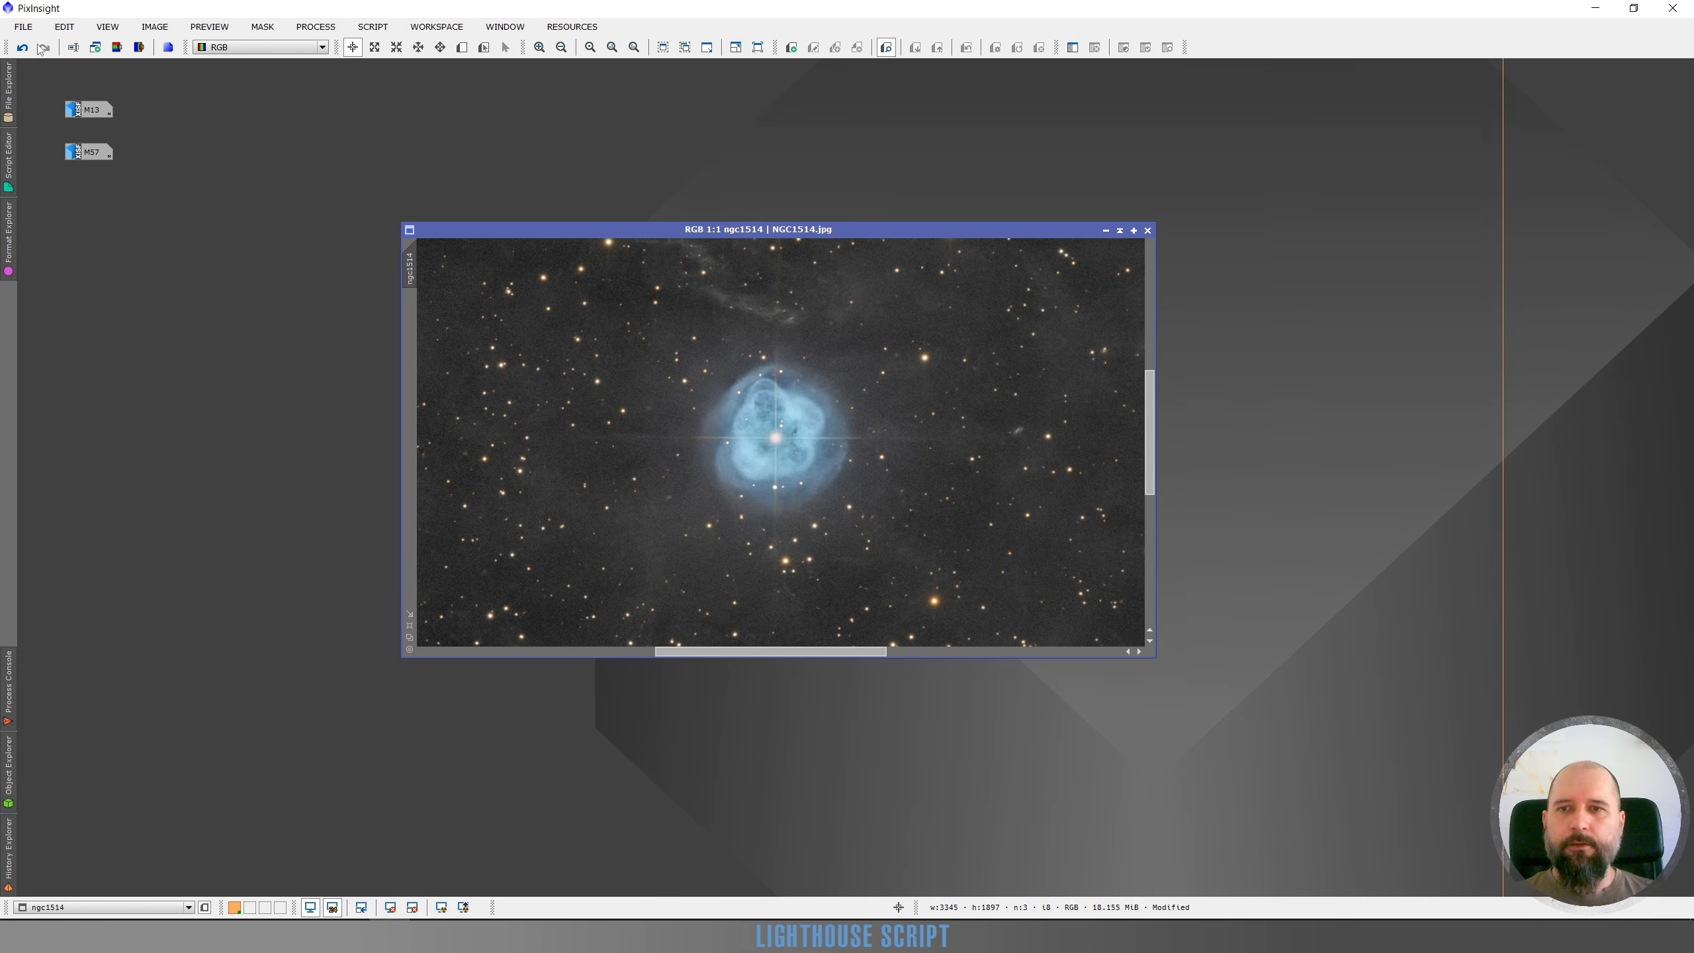
left_click(22, 48)
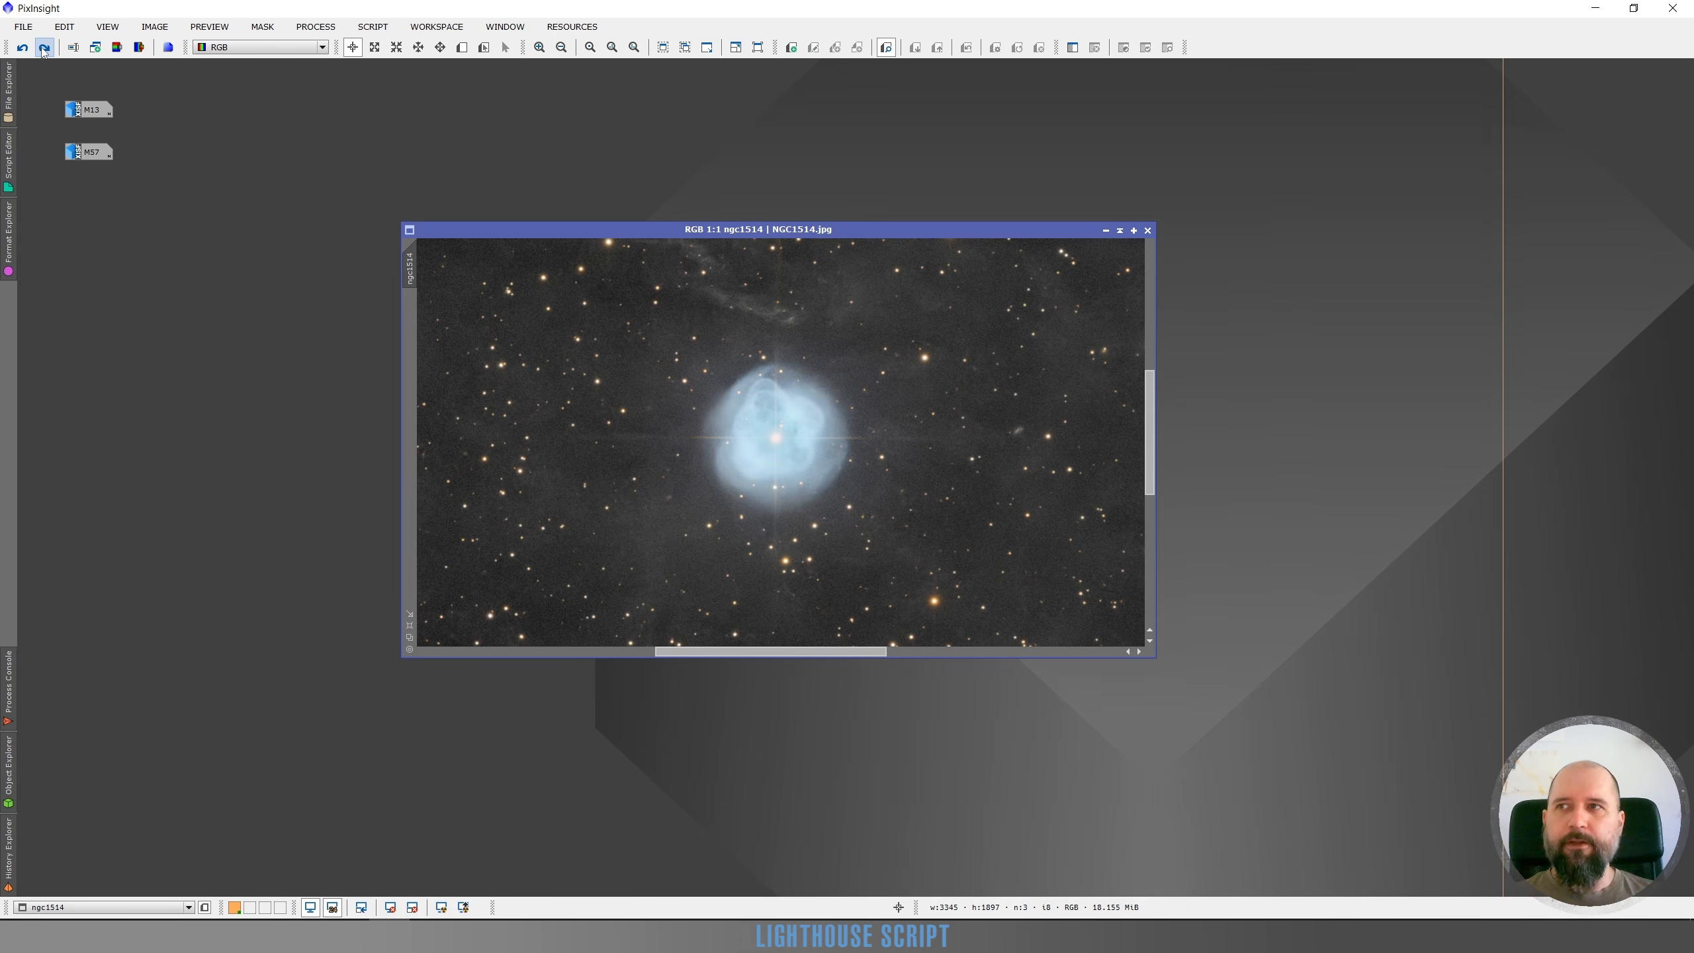
left_click(43, 49)
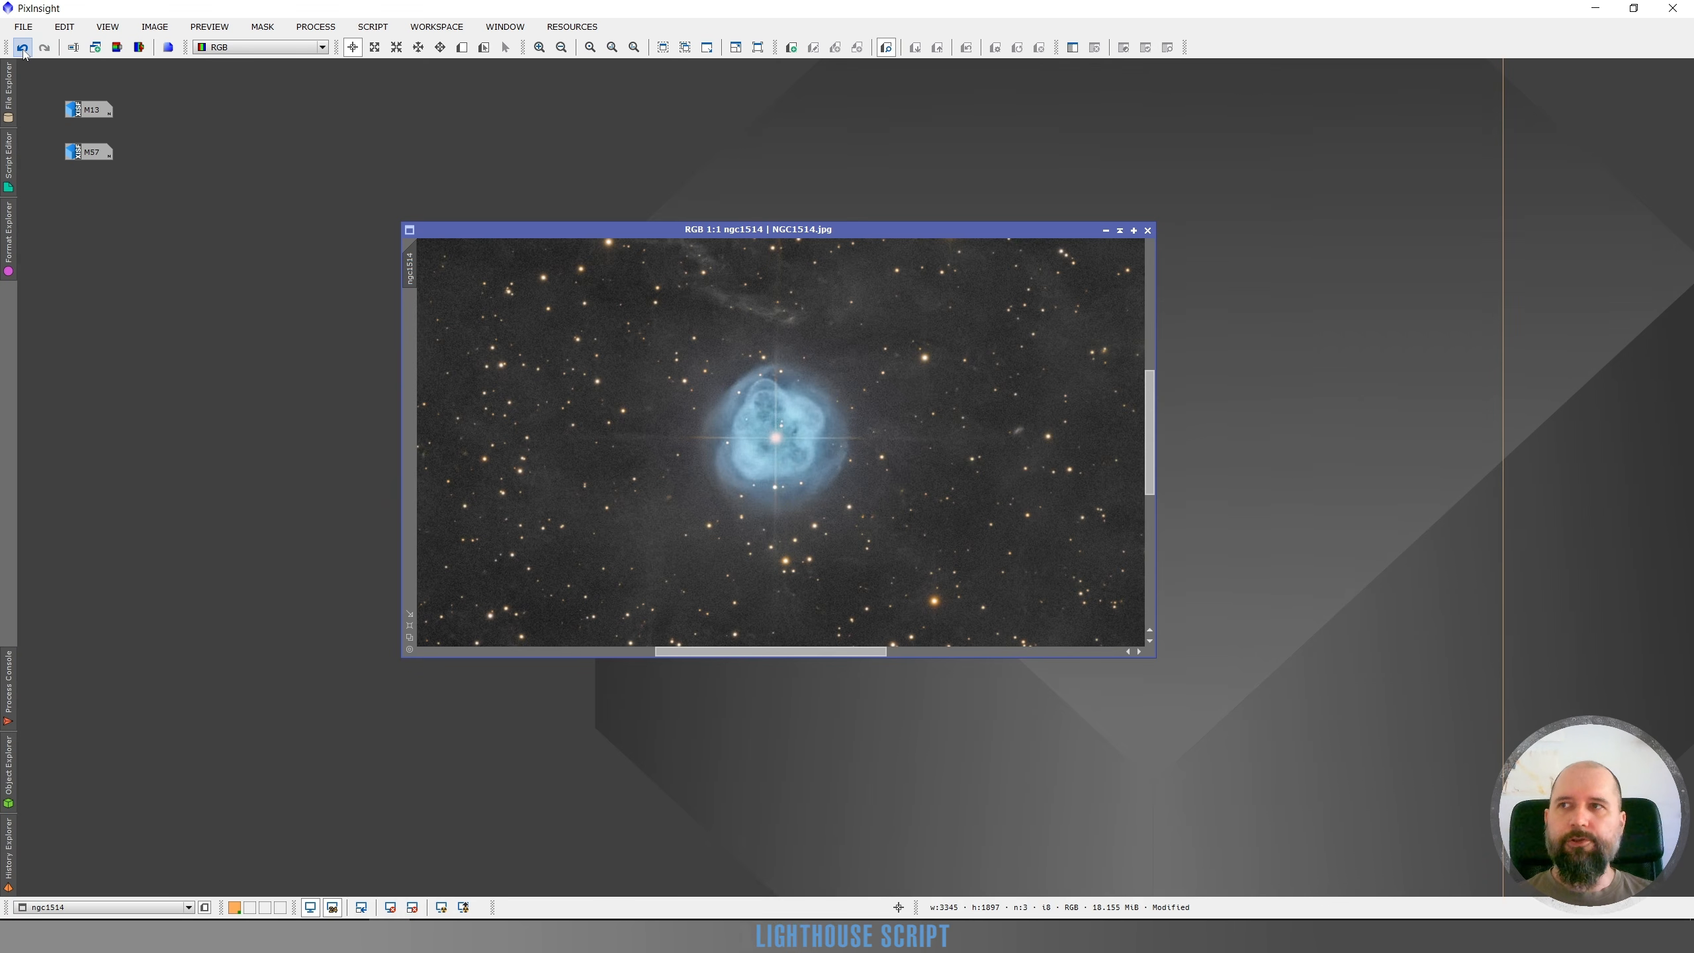
left_click(23, 50)
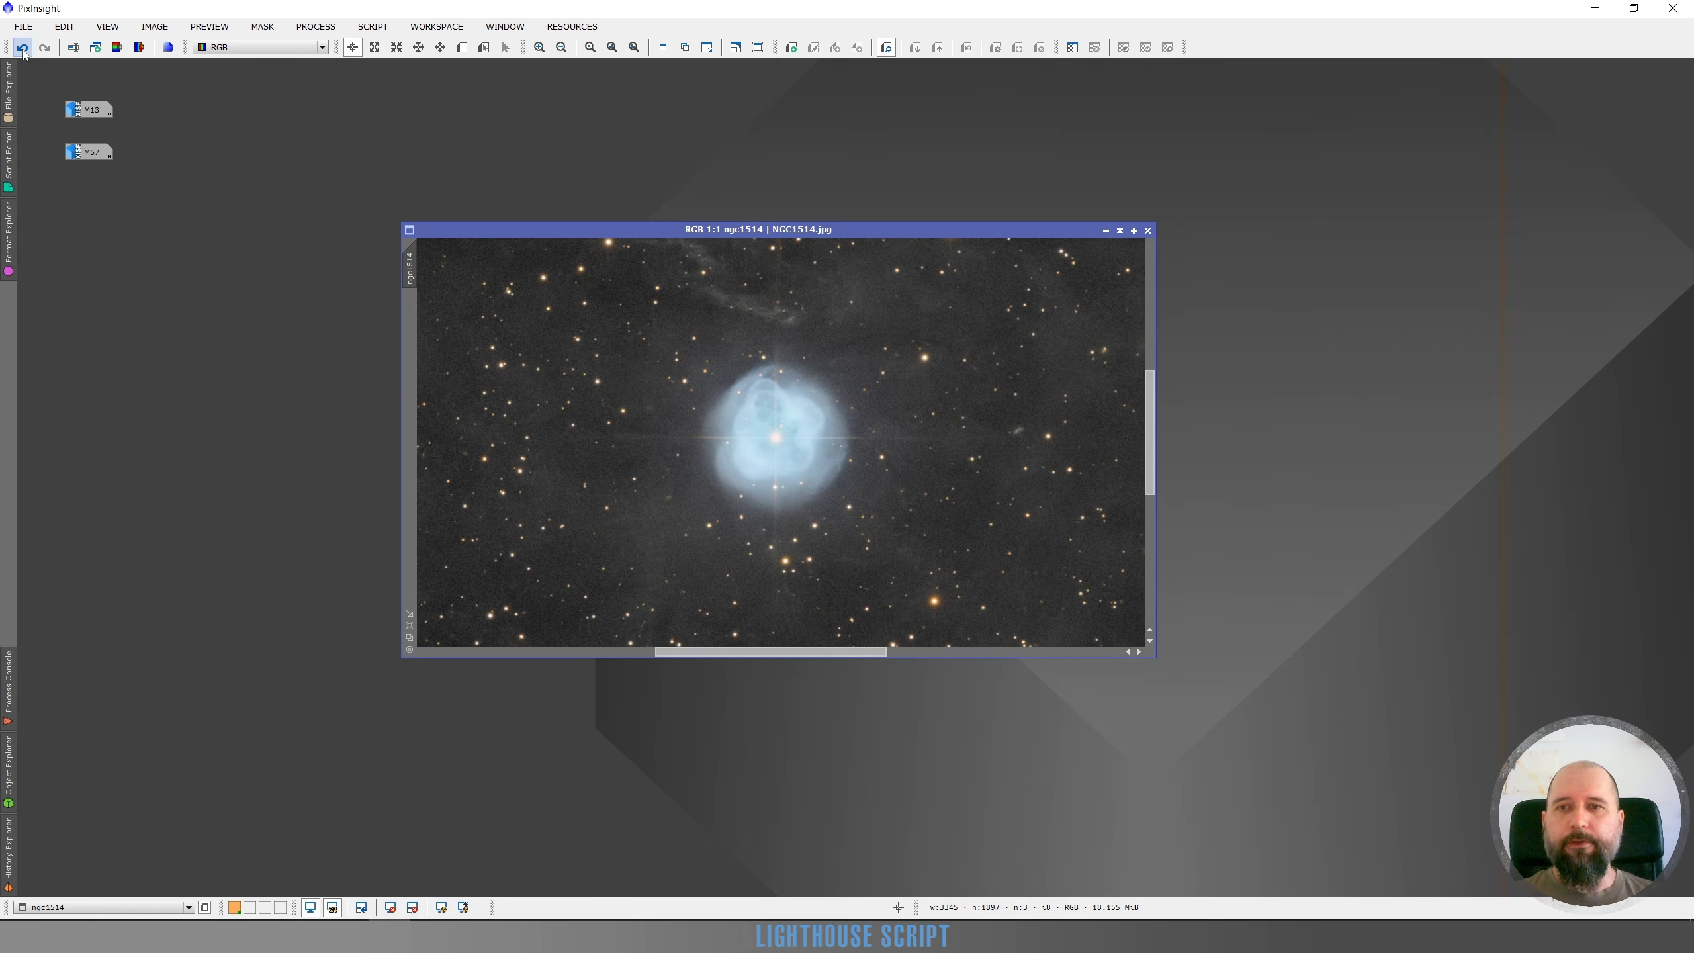
Redo the applied Lighthouse adjustment on the ngc1514 image
left_click(44, 47)
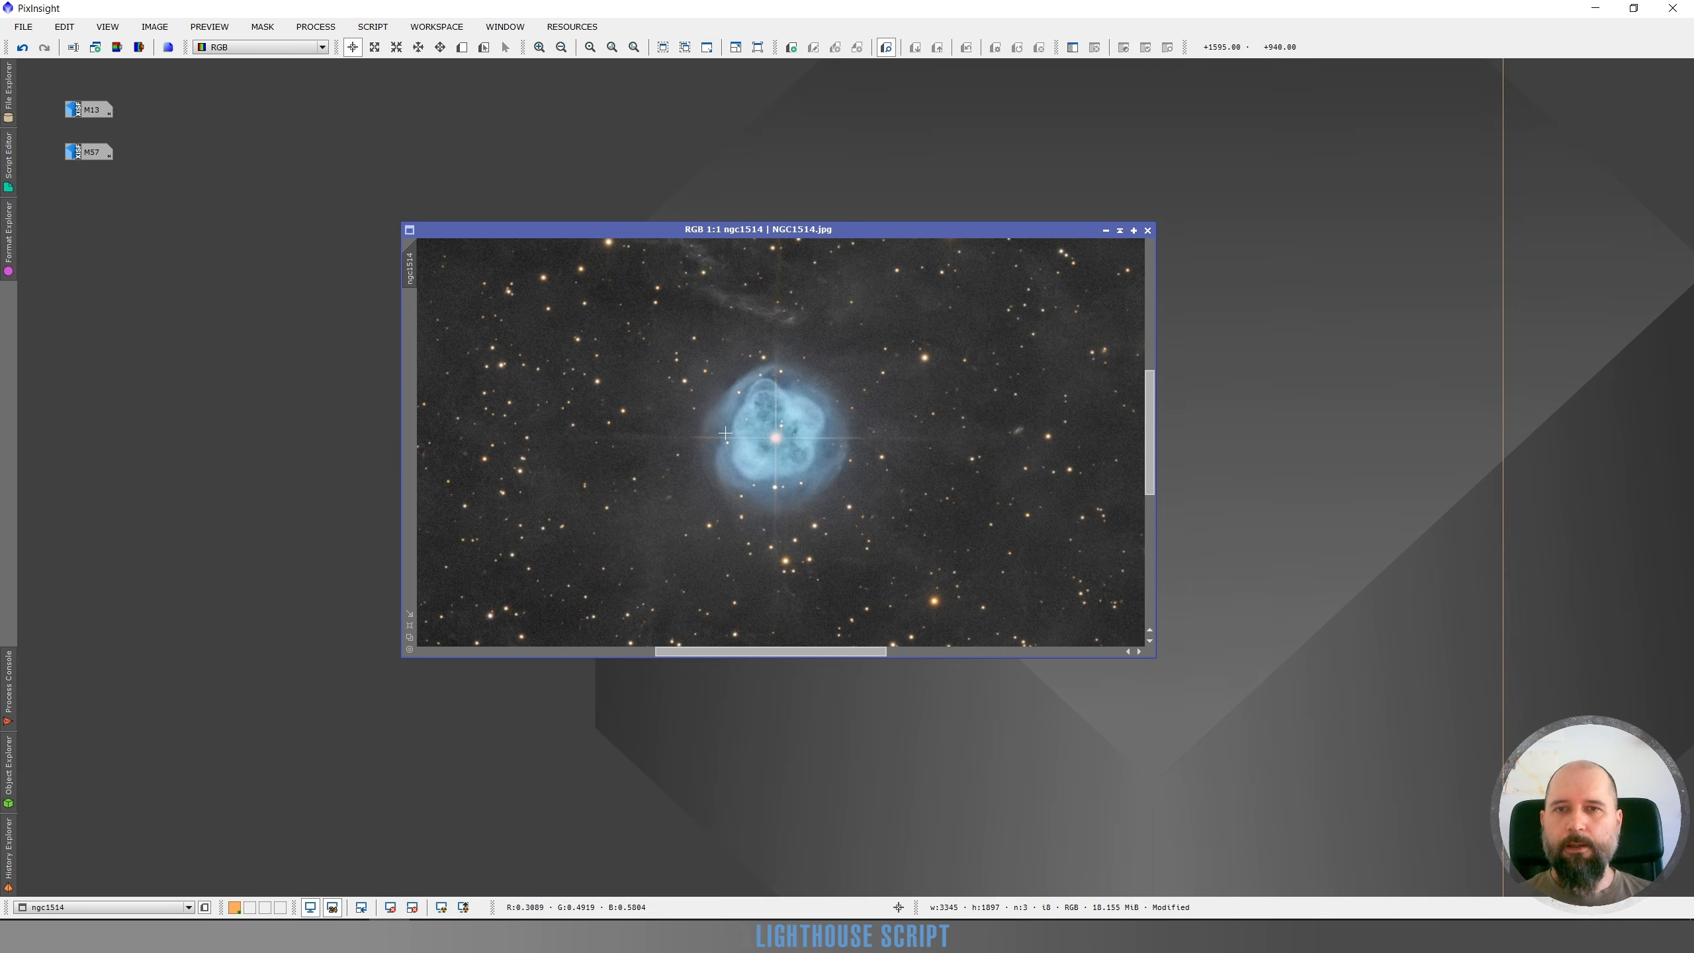
scroll(694, 437, "down", 2)
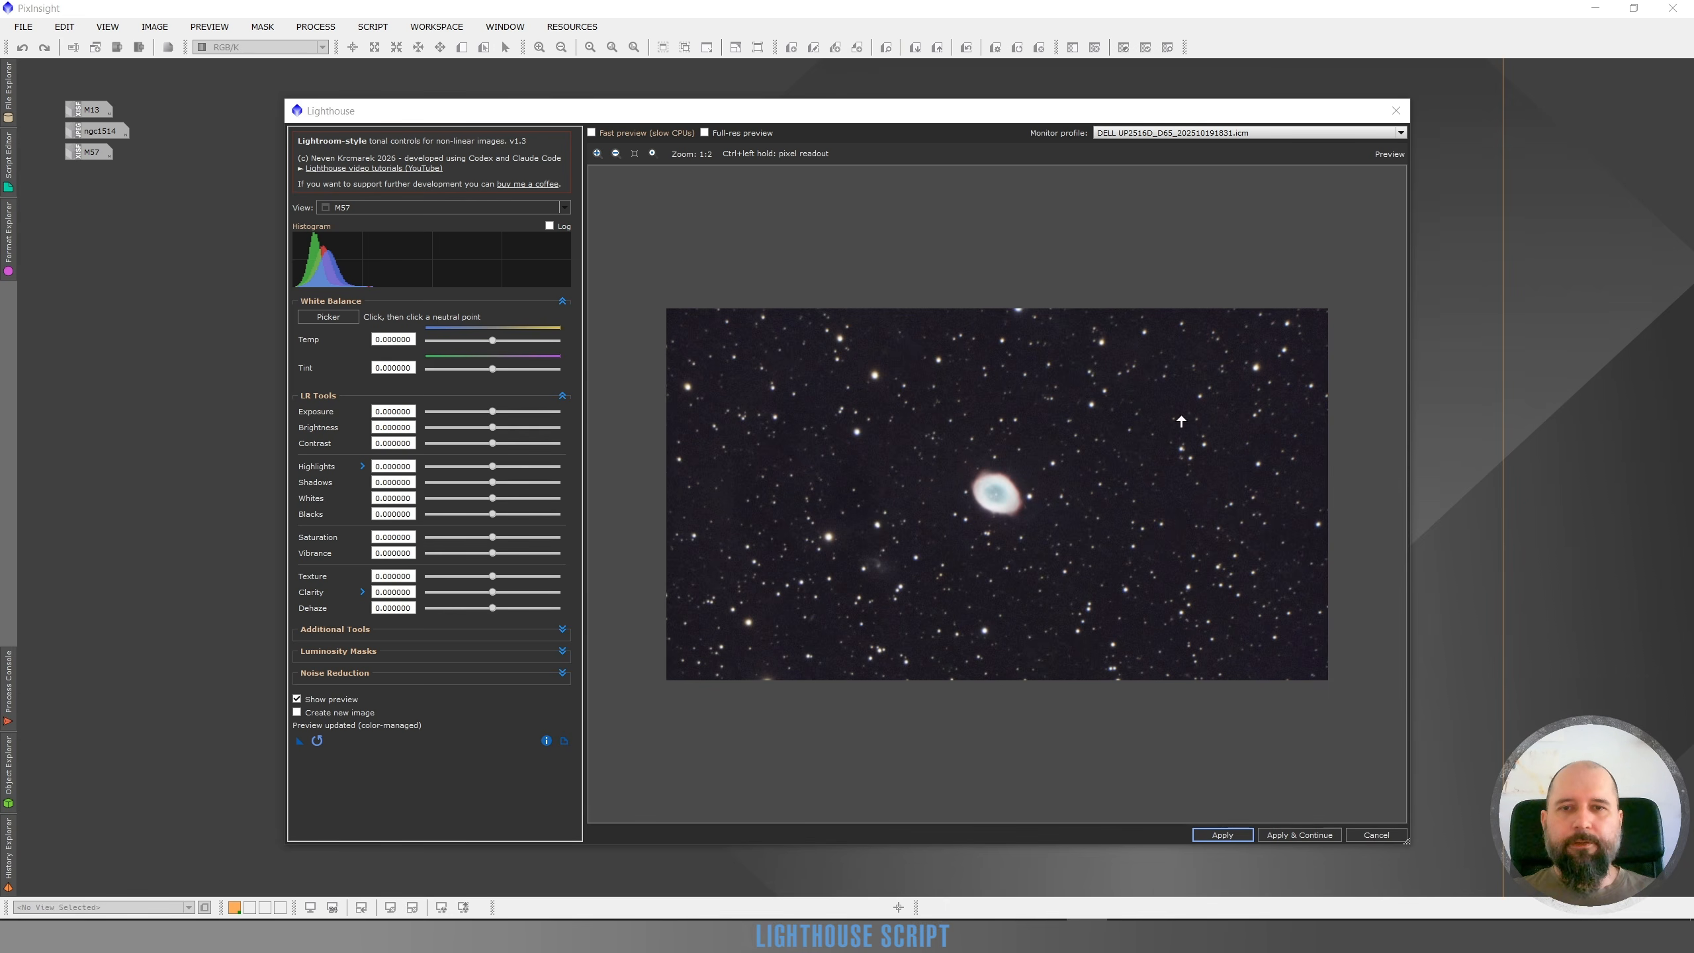
Enable the luminosity mask for M57 and draw an elliptical selection region around the ring nebula
scroll(927, 600, "up", 1)
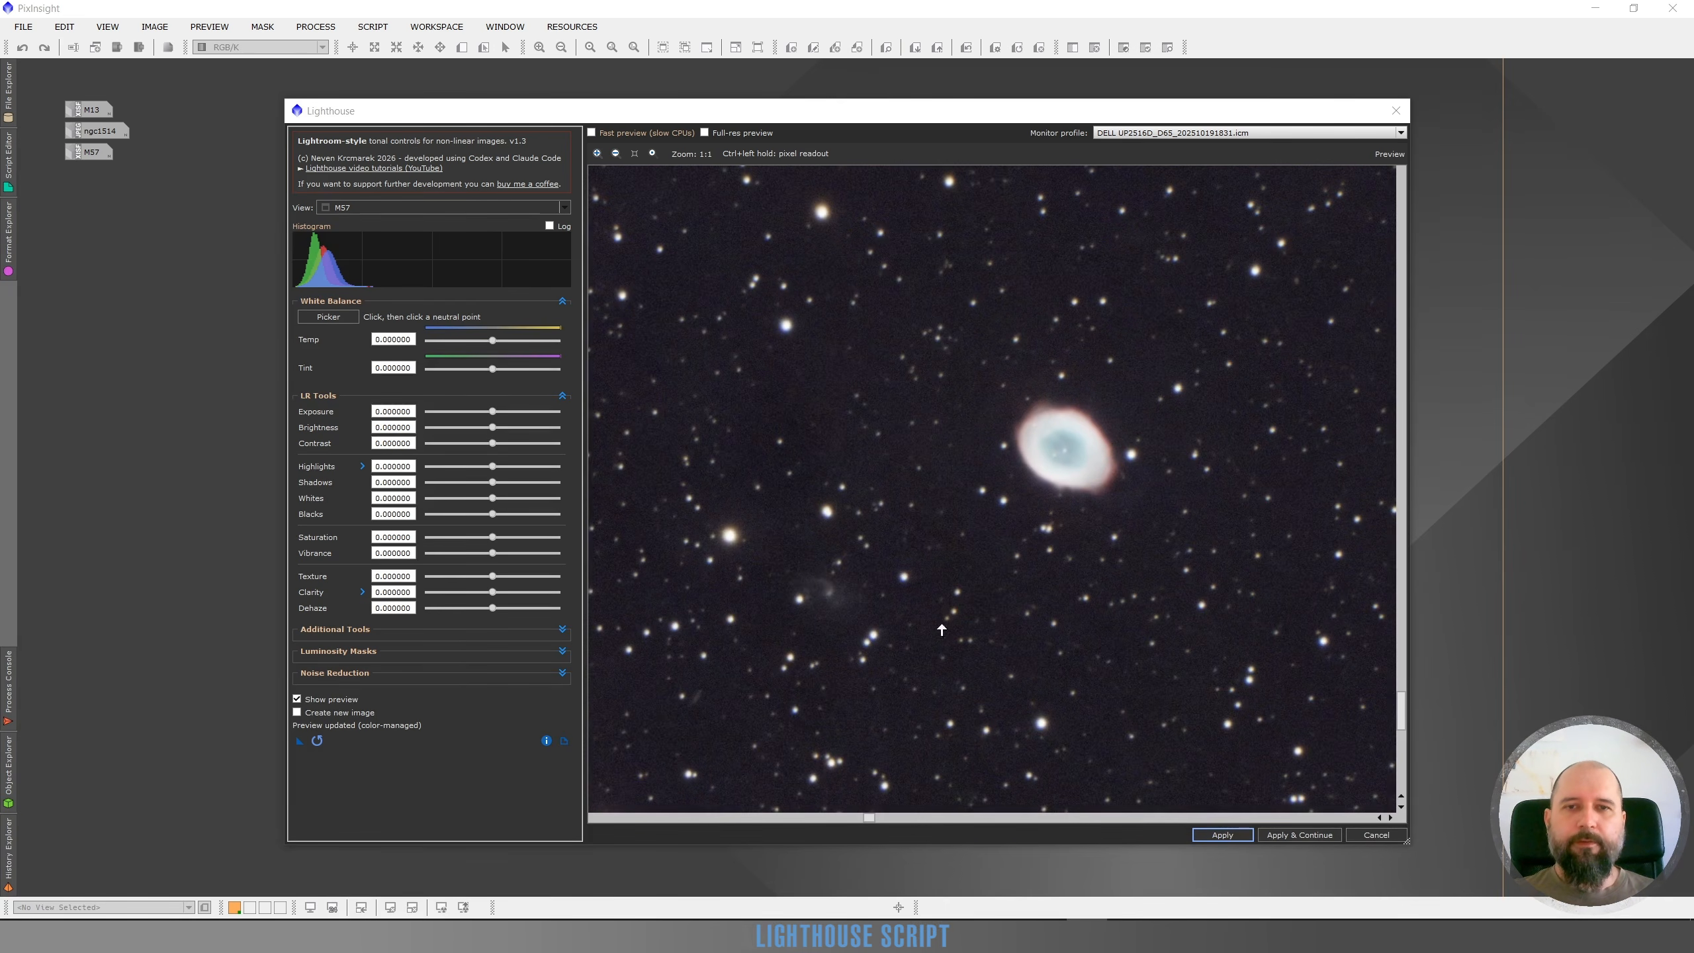
scroll(1130, 548, "down", 1)
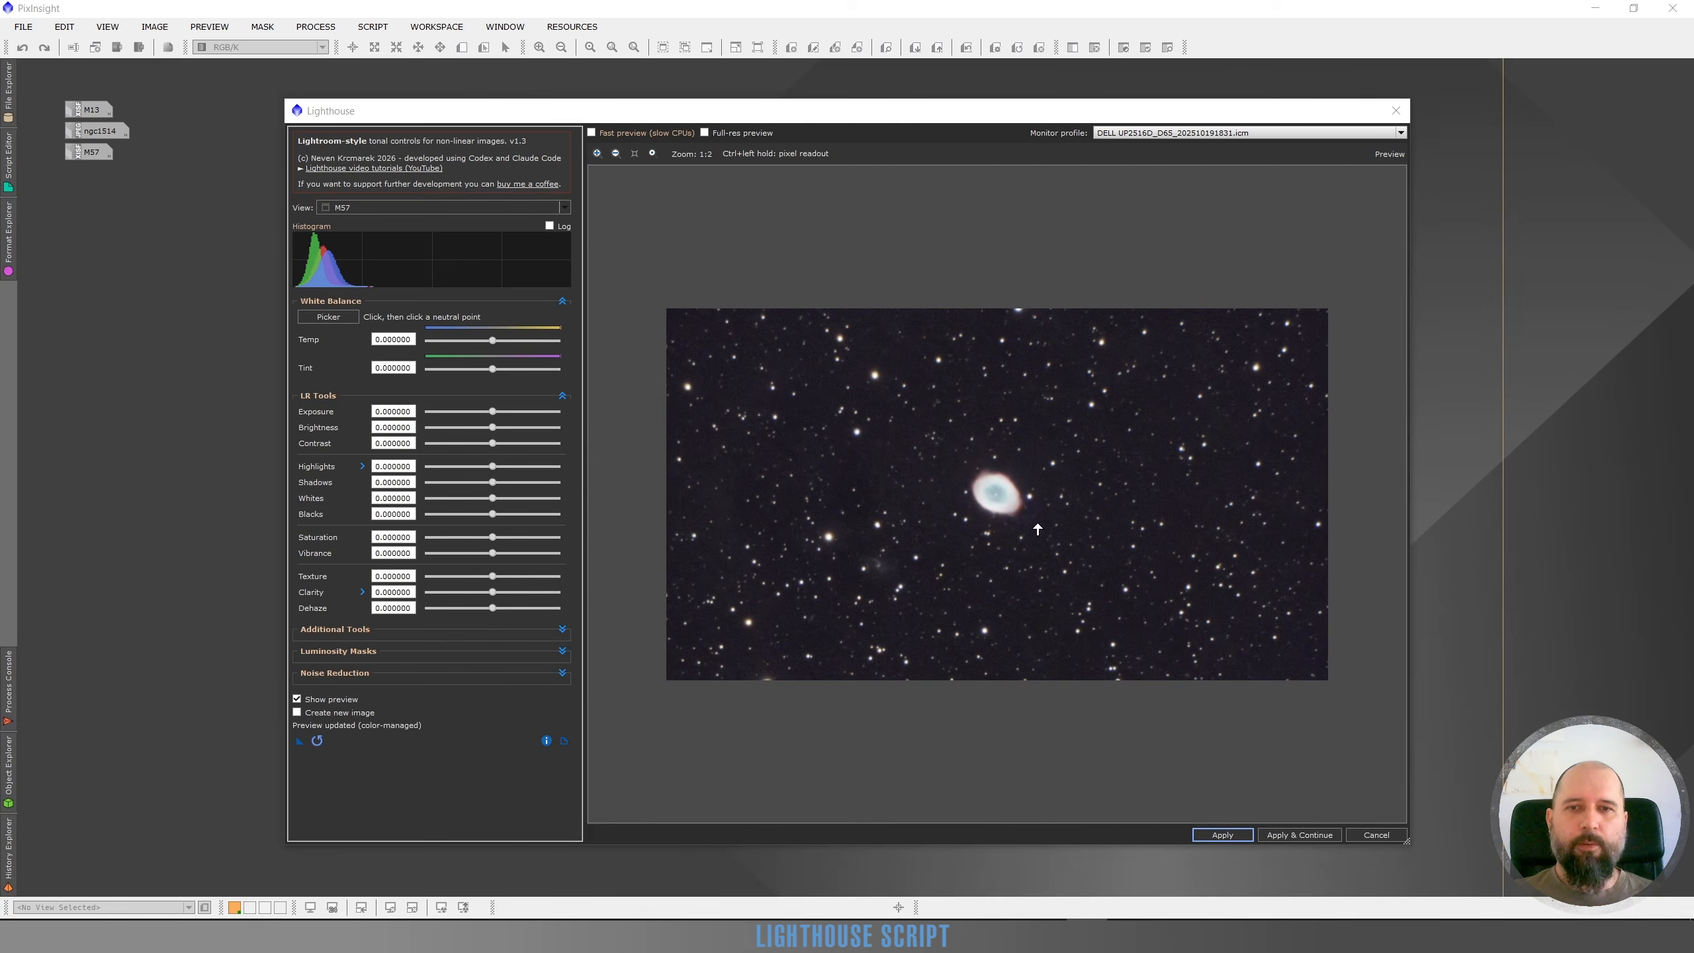
scroll(950, 496, "up", 1)
scroll(1072, 499, "up", 1)
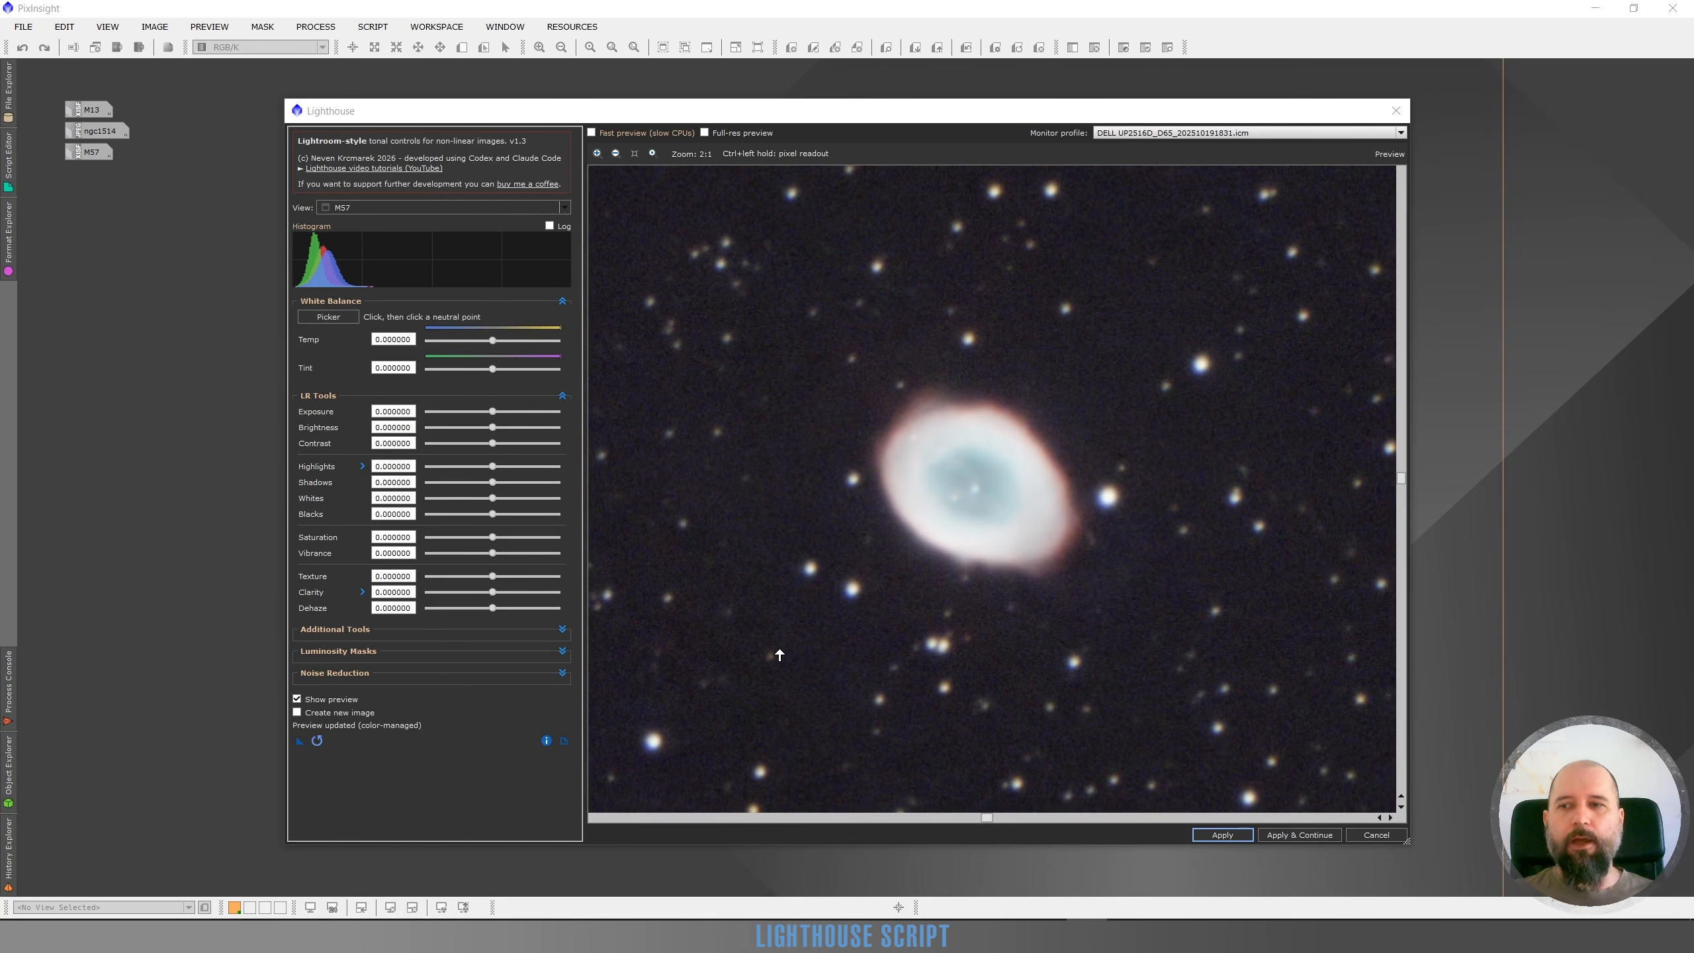
left_click(563, 651)
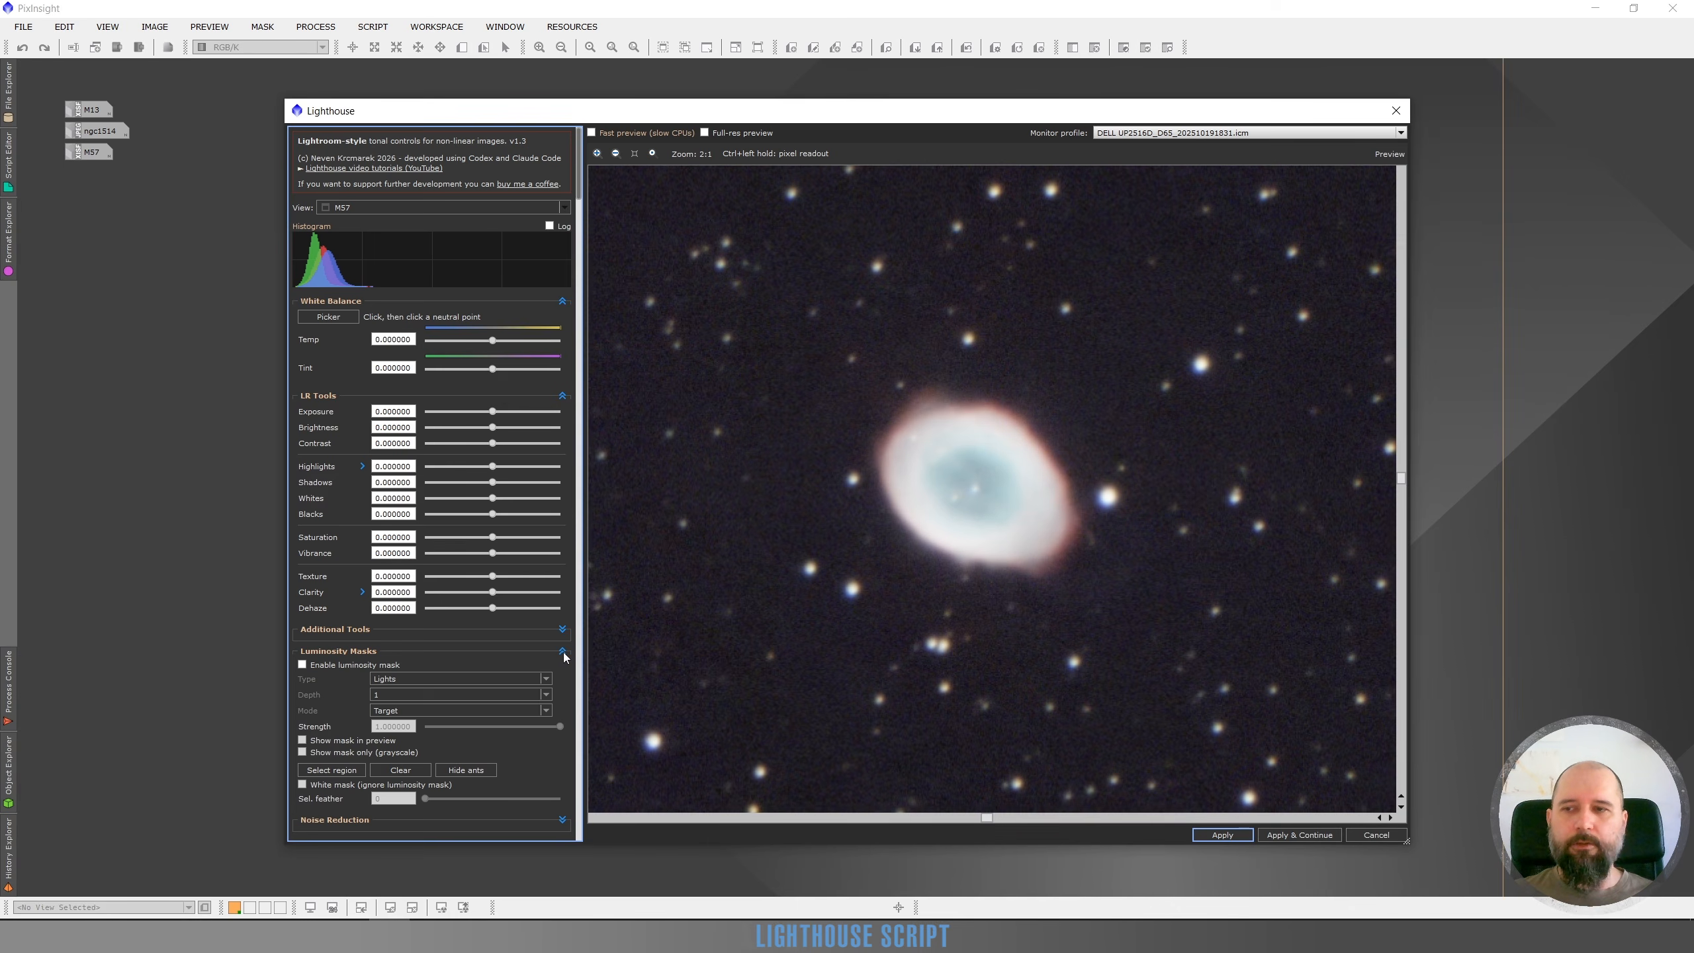
left_click(303, 664)
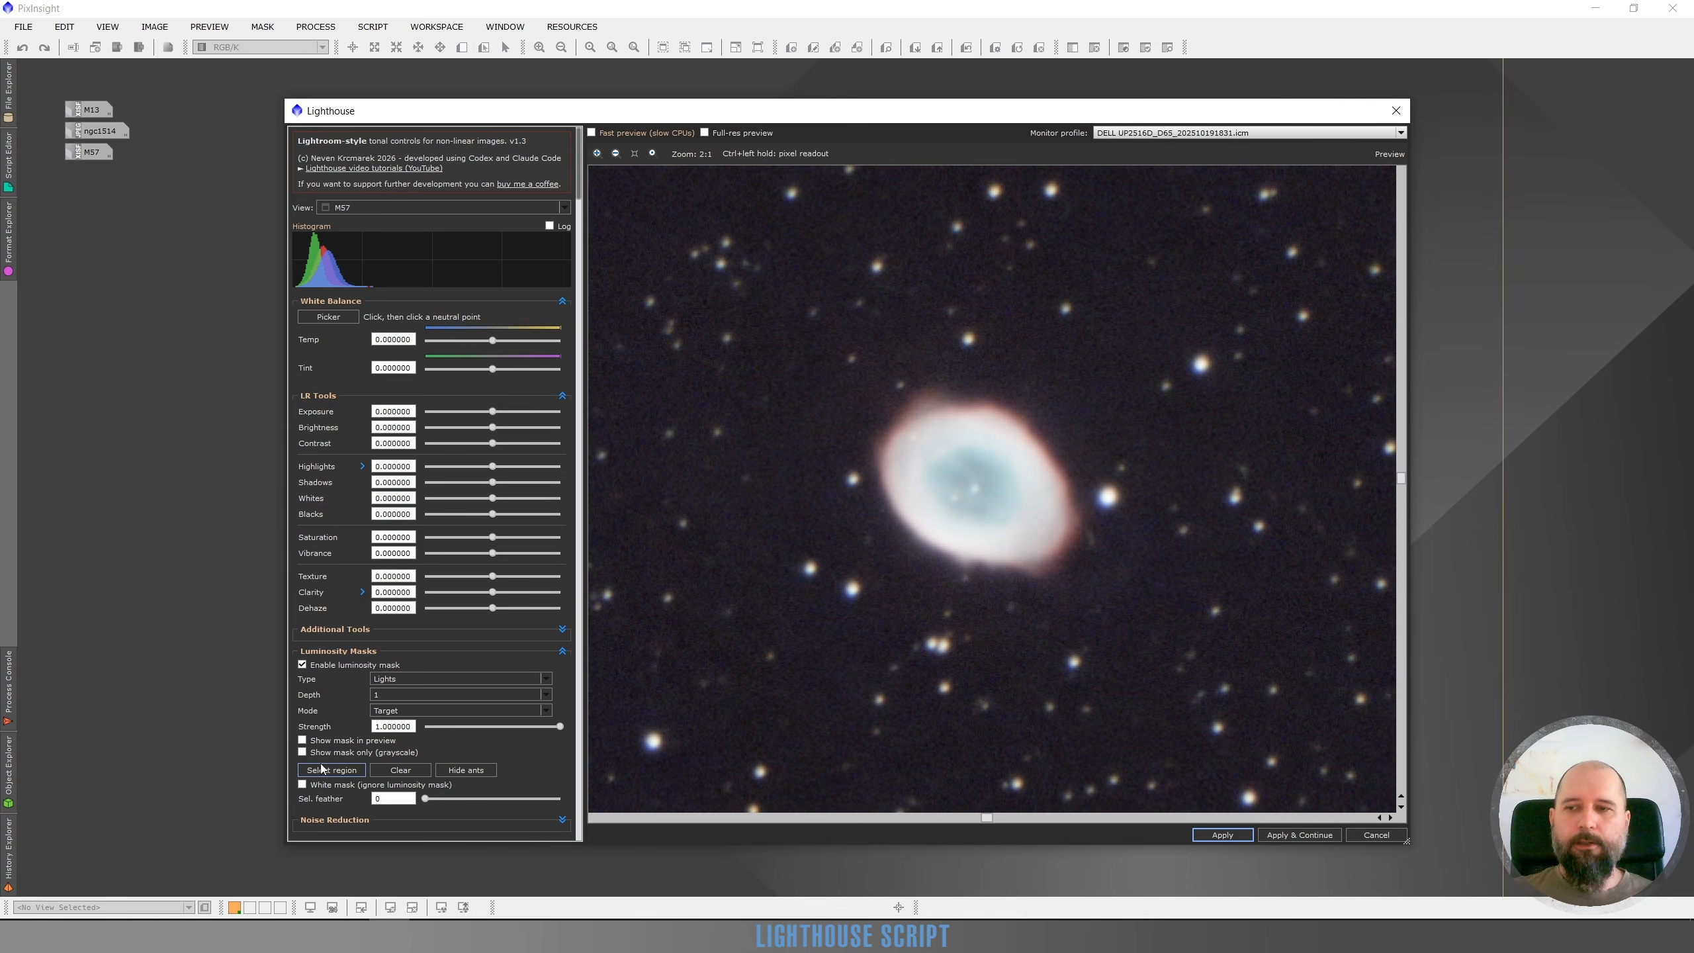
left_click(337, 770)
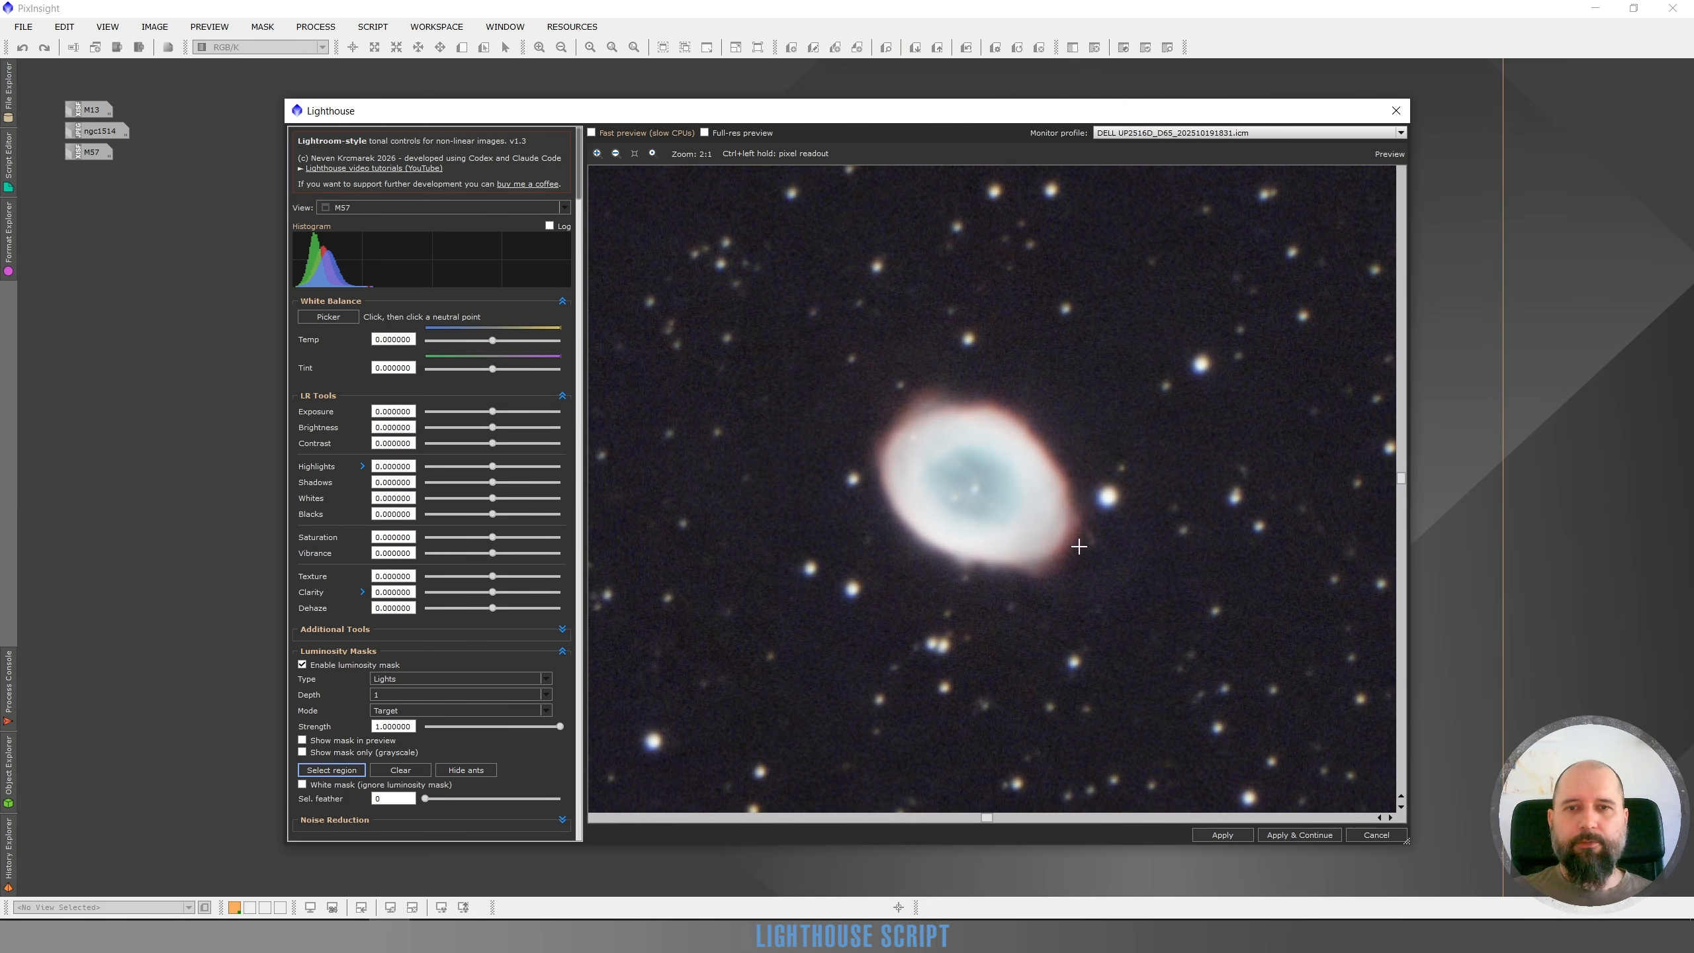
left_click_drag(1036, 375, 869, 651)
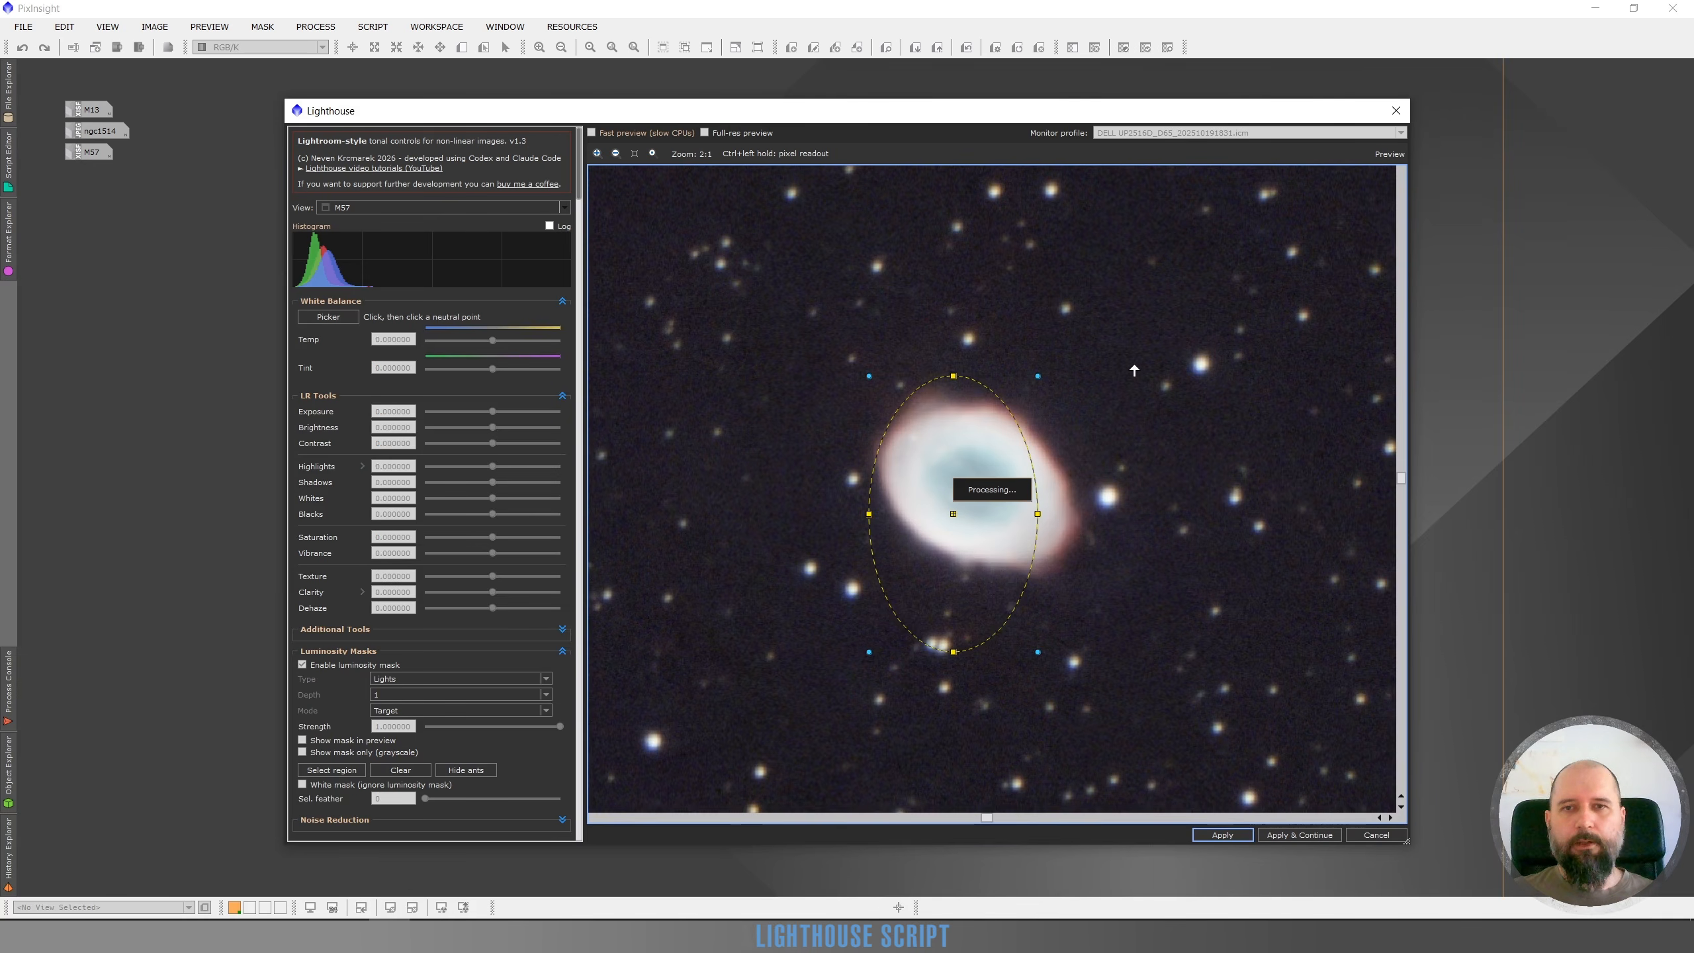
Rotate and fine-tune the elliptical region so it follows the tilted ring of the nebula
left_click_drag(1085, 373, 1013, 666)
left_click_drag(930, 536, 975, 485)
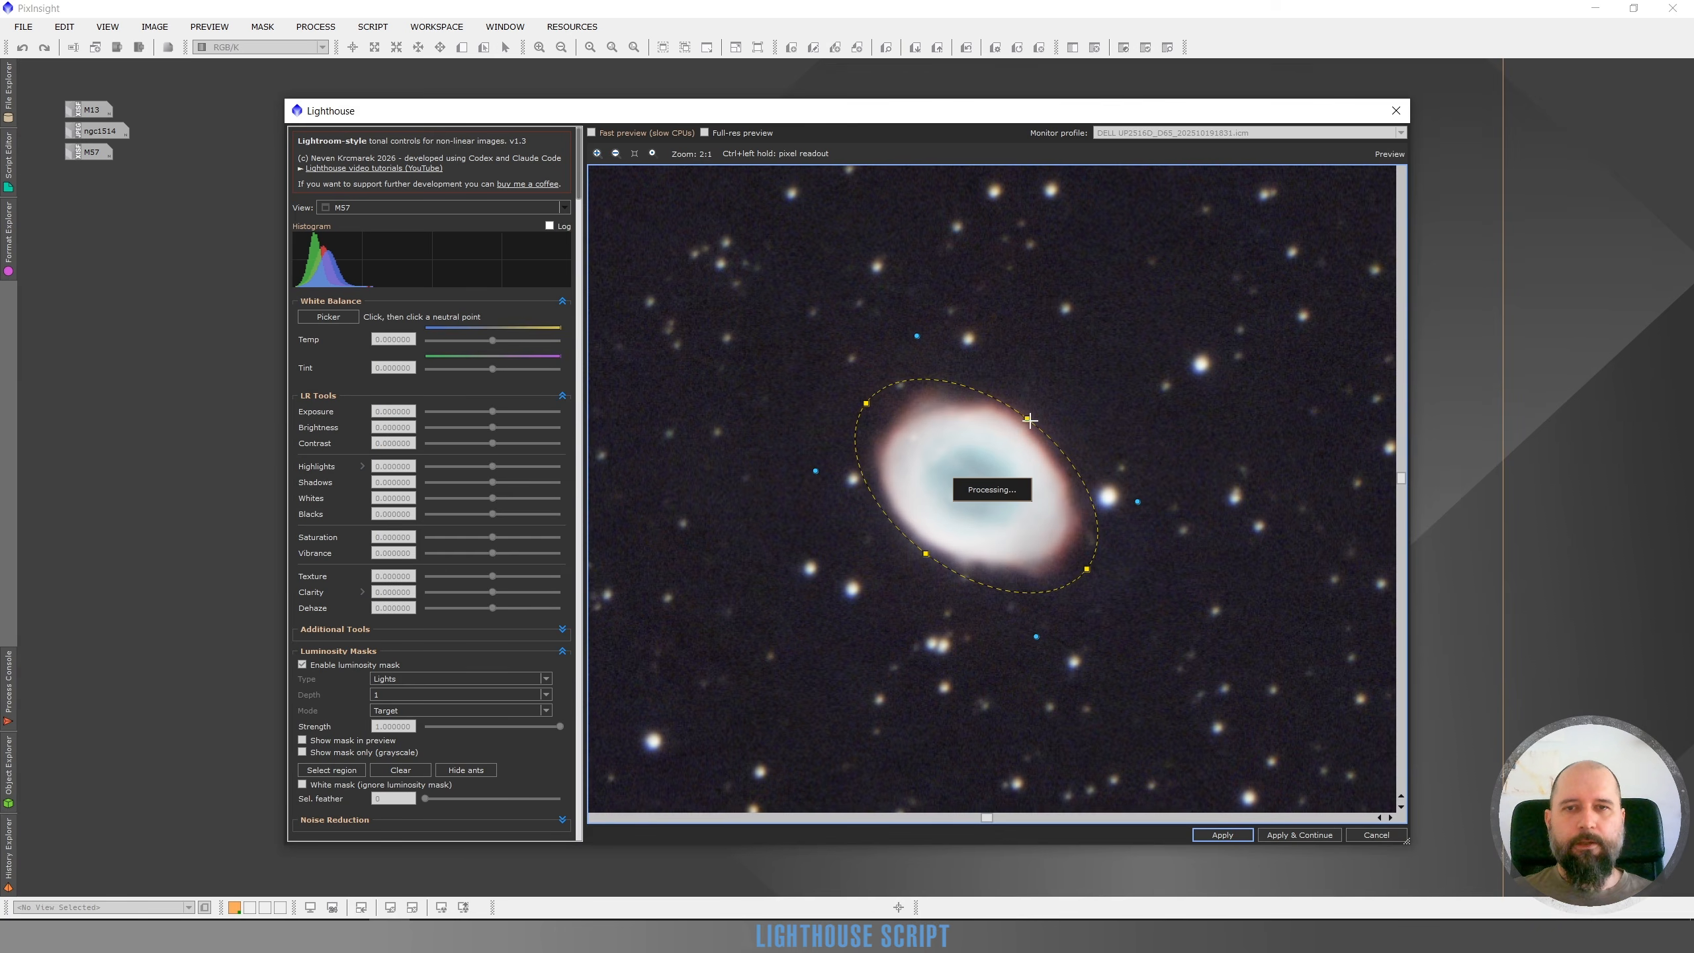
left_click_drag(1028, 419, 1034, 414)
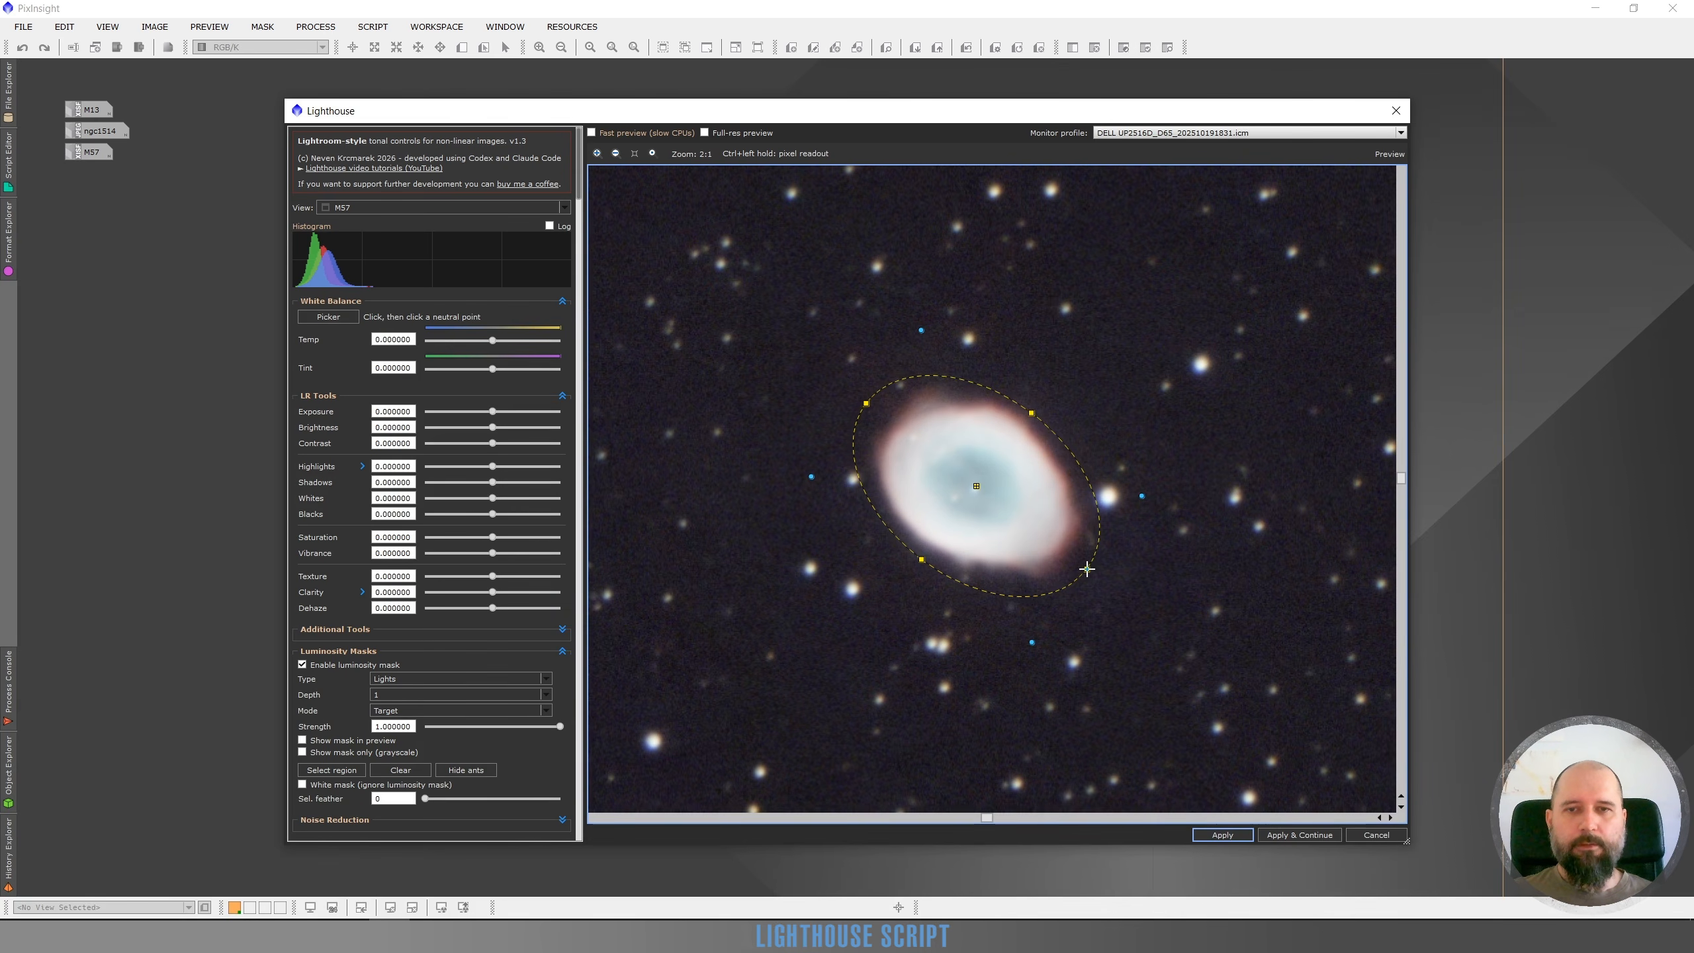
left_click_drag(1087, 568, 1077, 564)
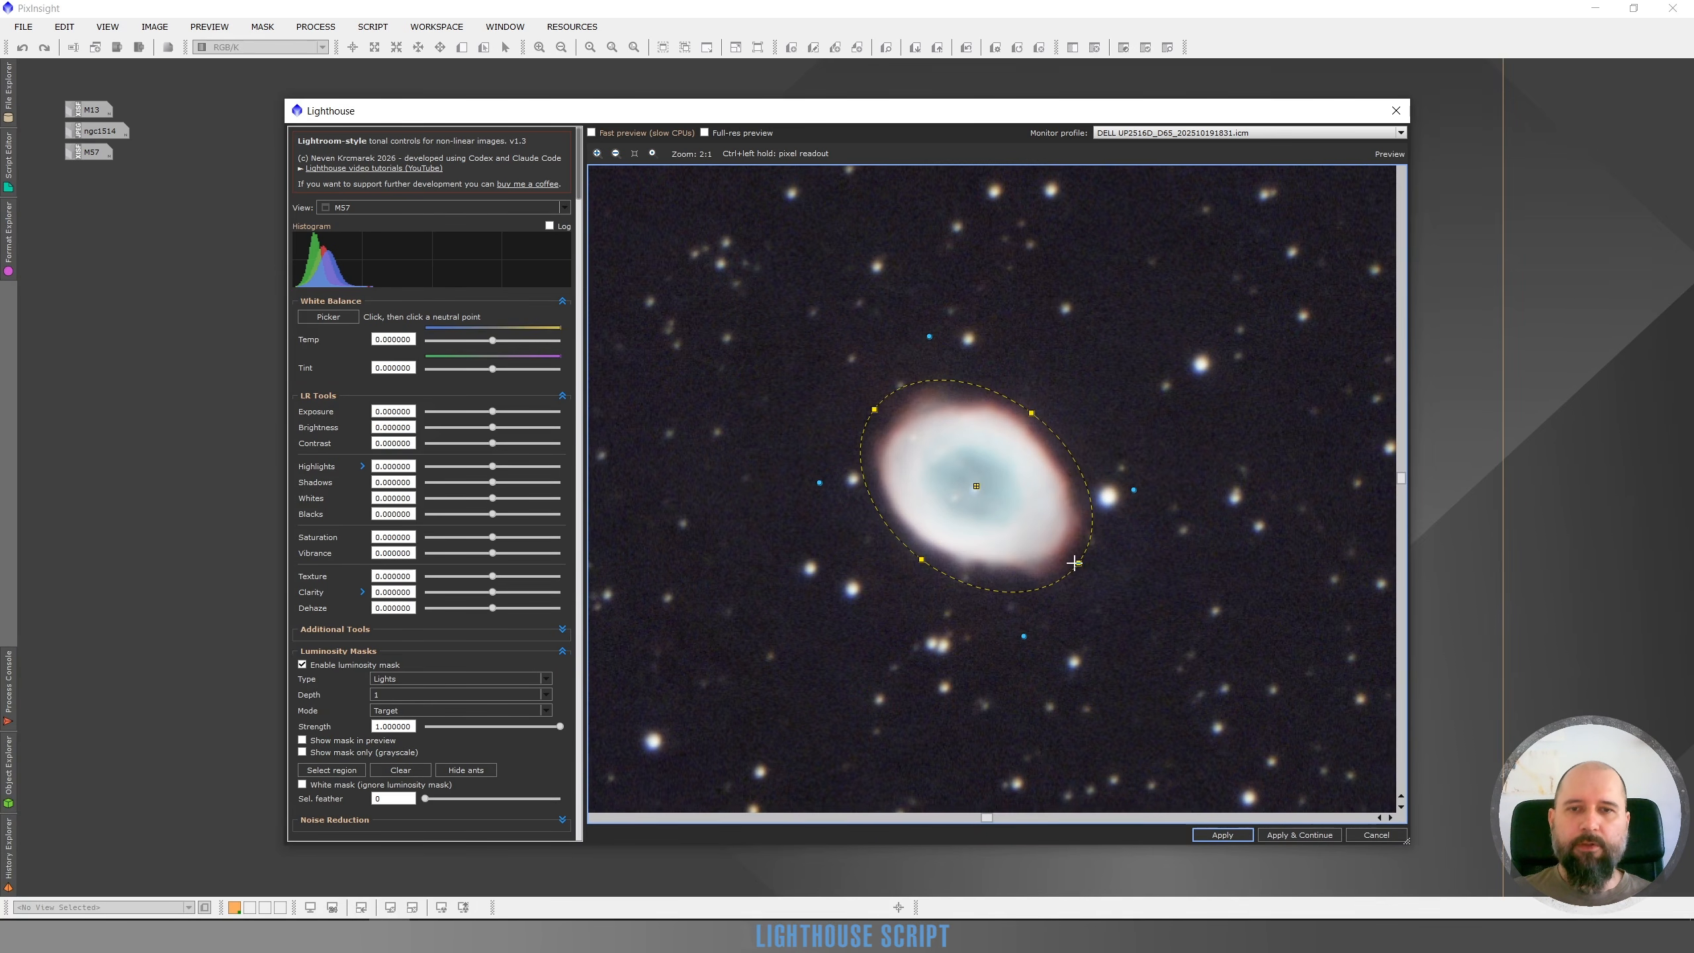
left_click_drag(1079, 564, 1074, 559)
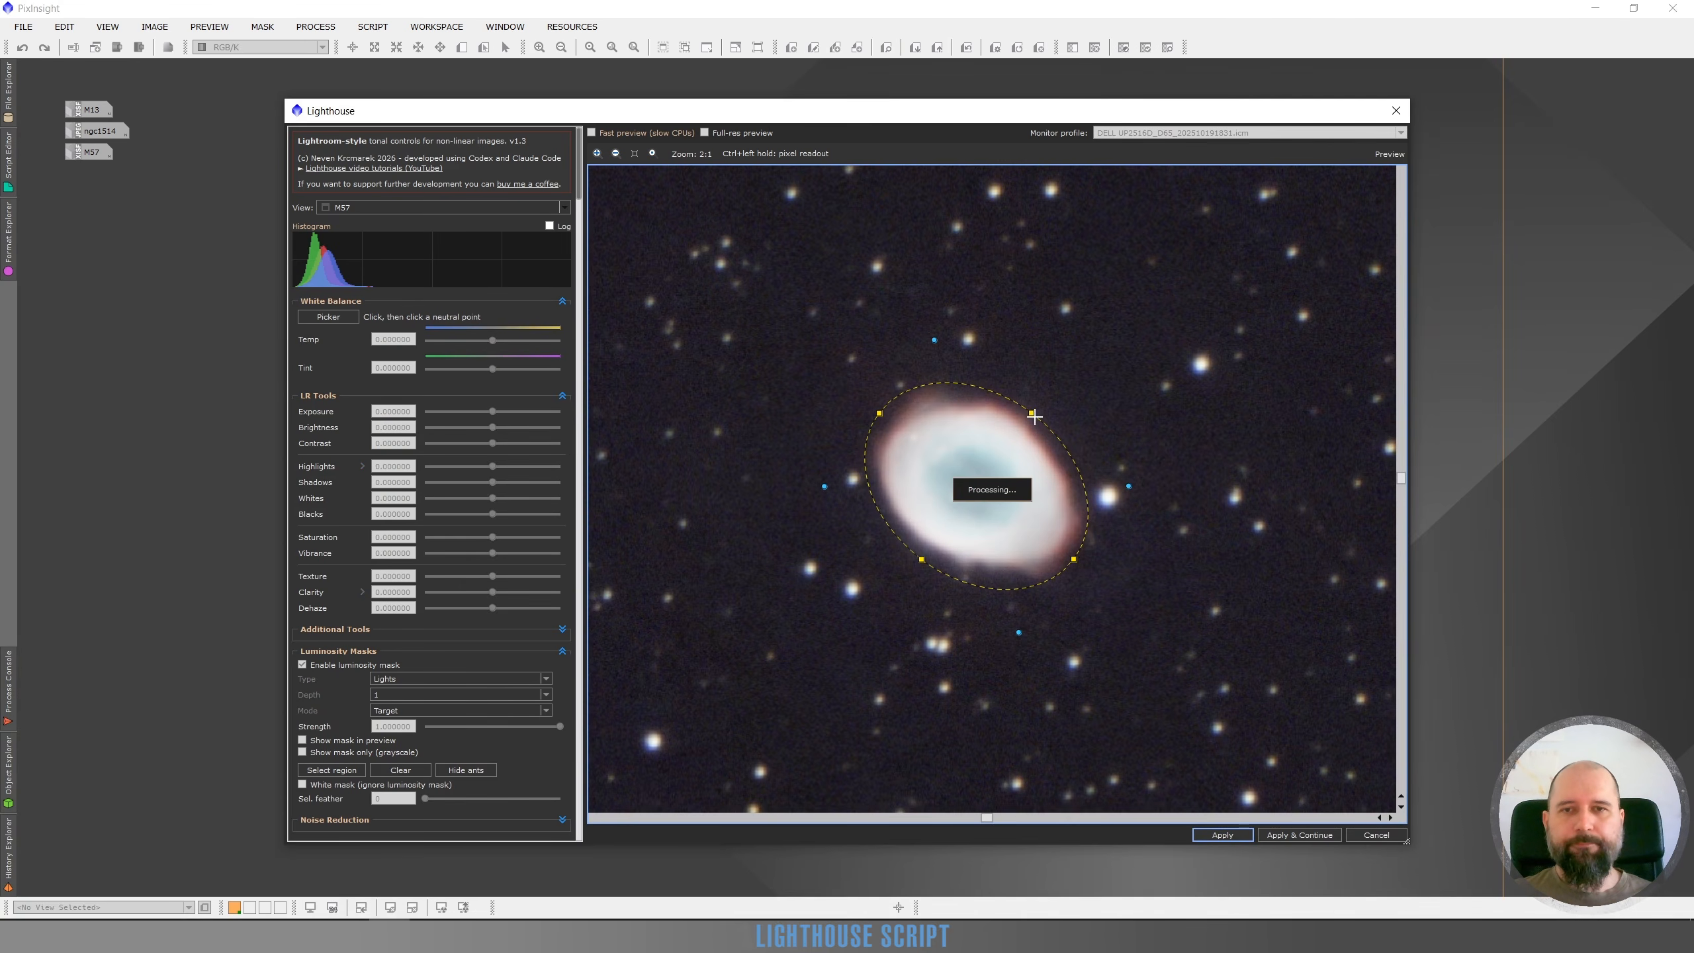
left_click_drag(1031, 414, 1030, 417)
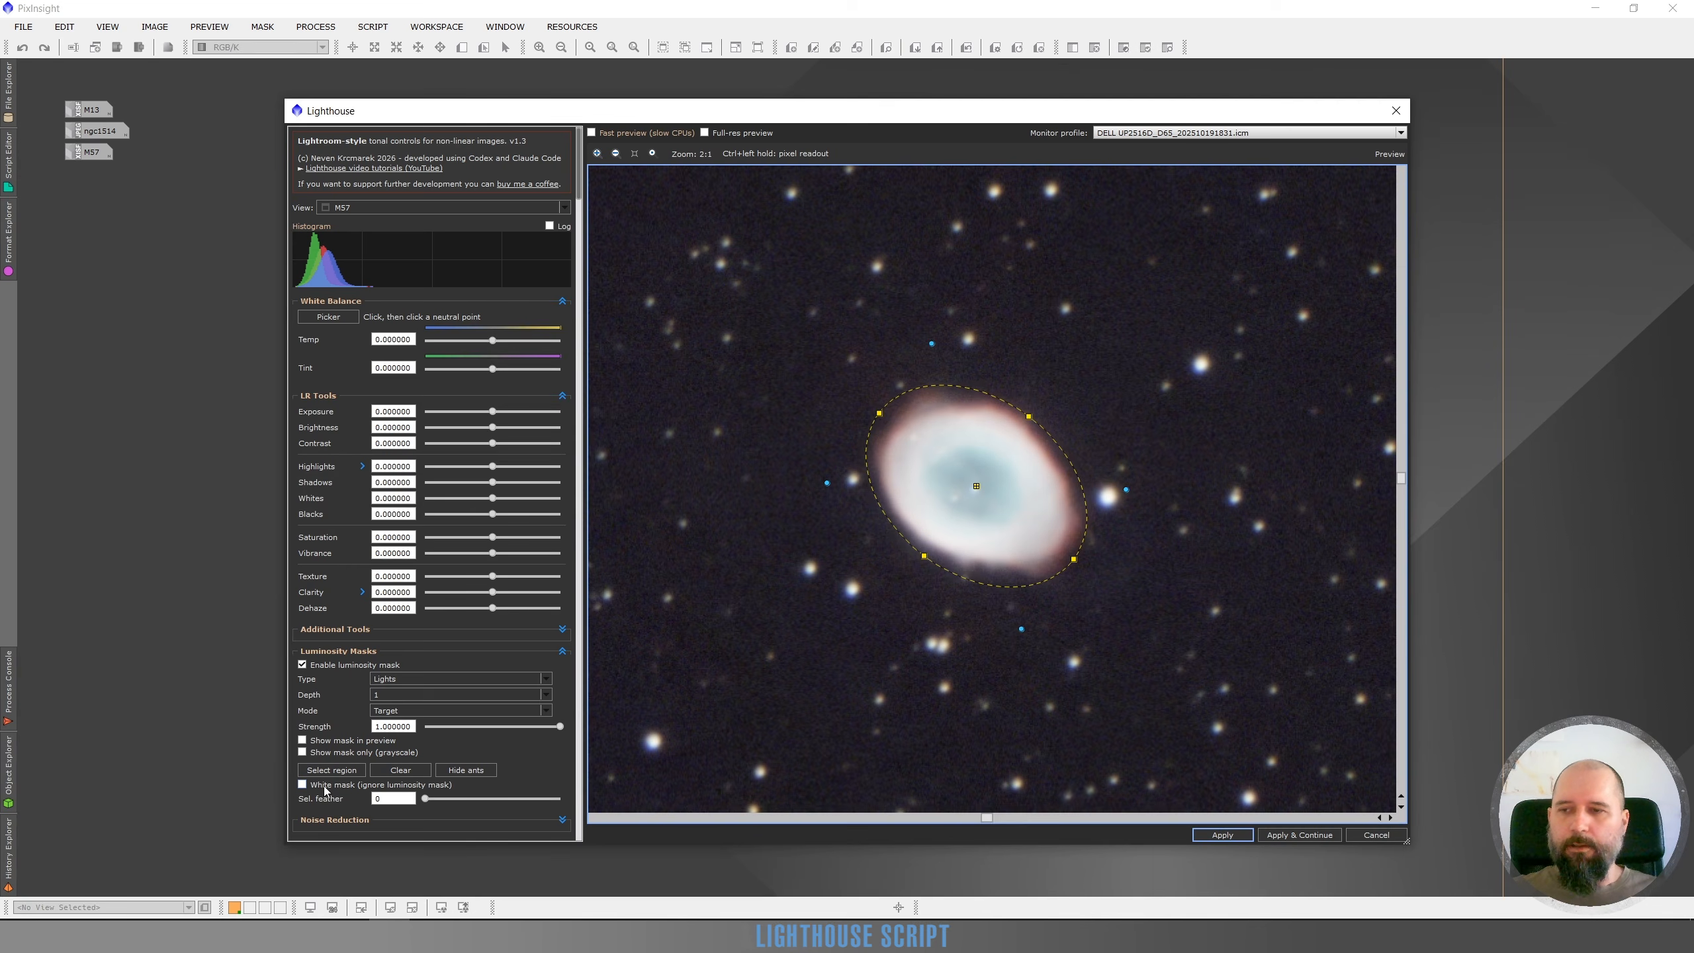
Hide the selection outline and set the selection feather to 41 while viewing the grayscale mask
left_click(477, 773)
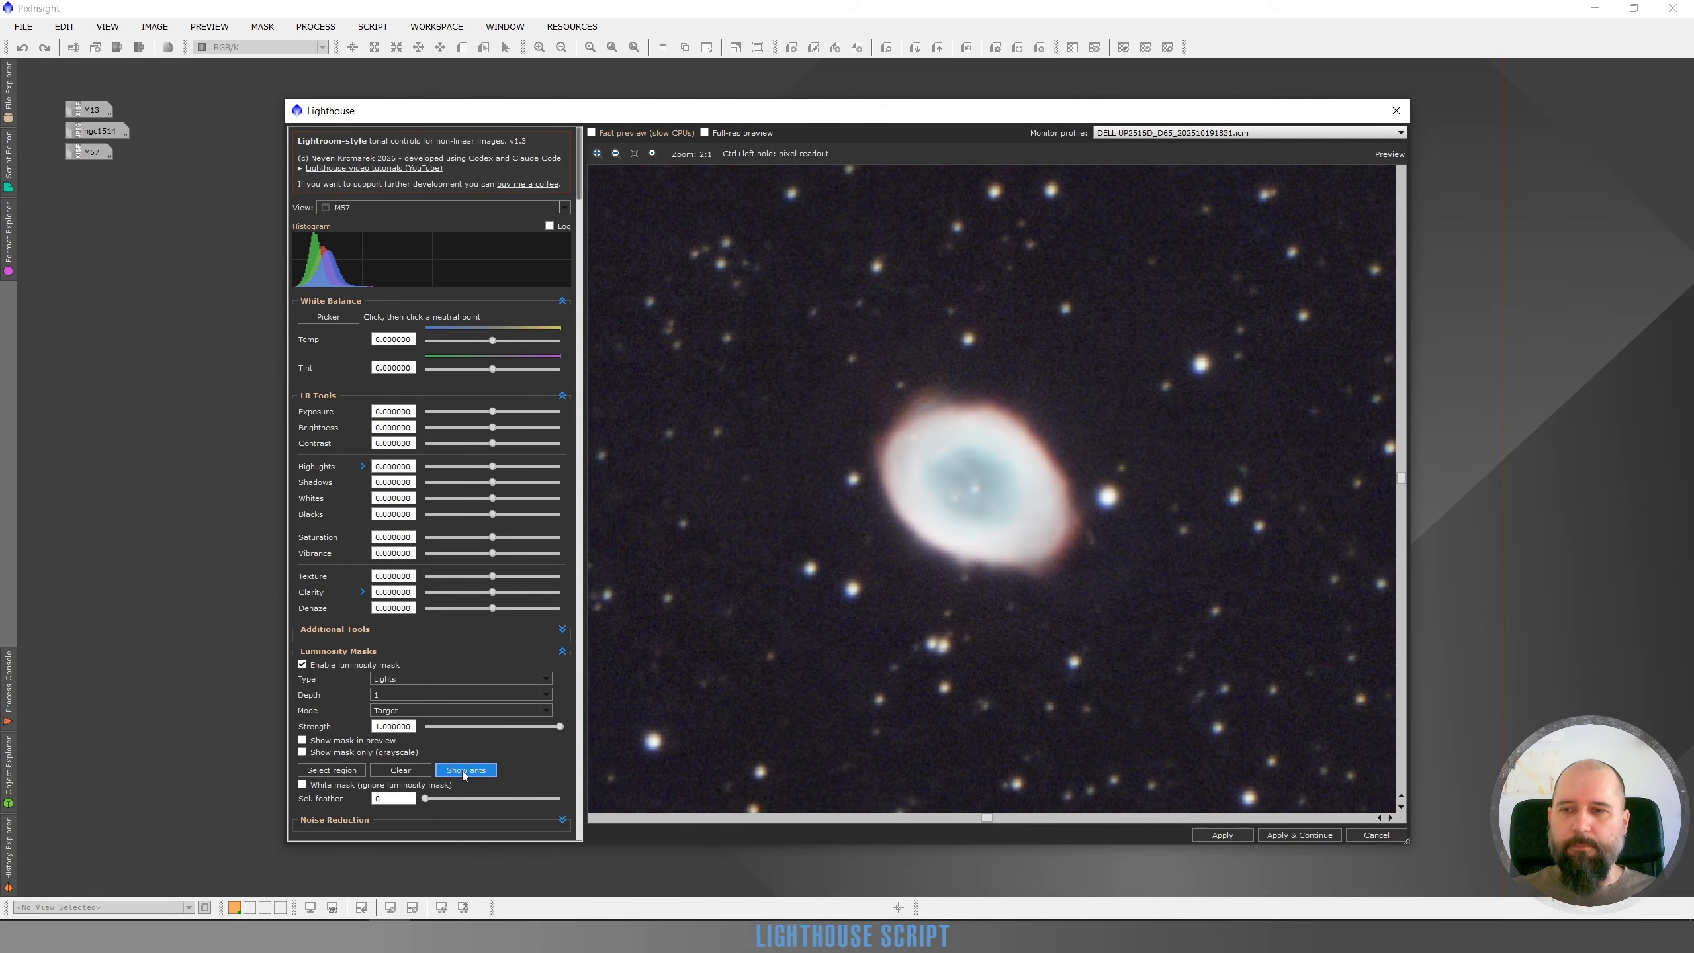
left_click(303, 752)
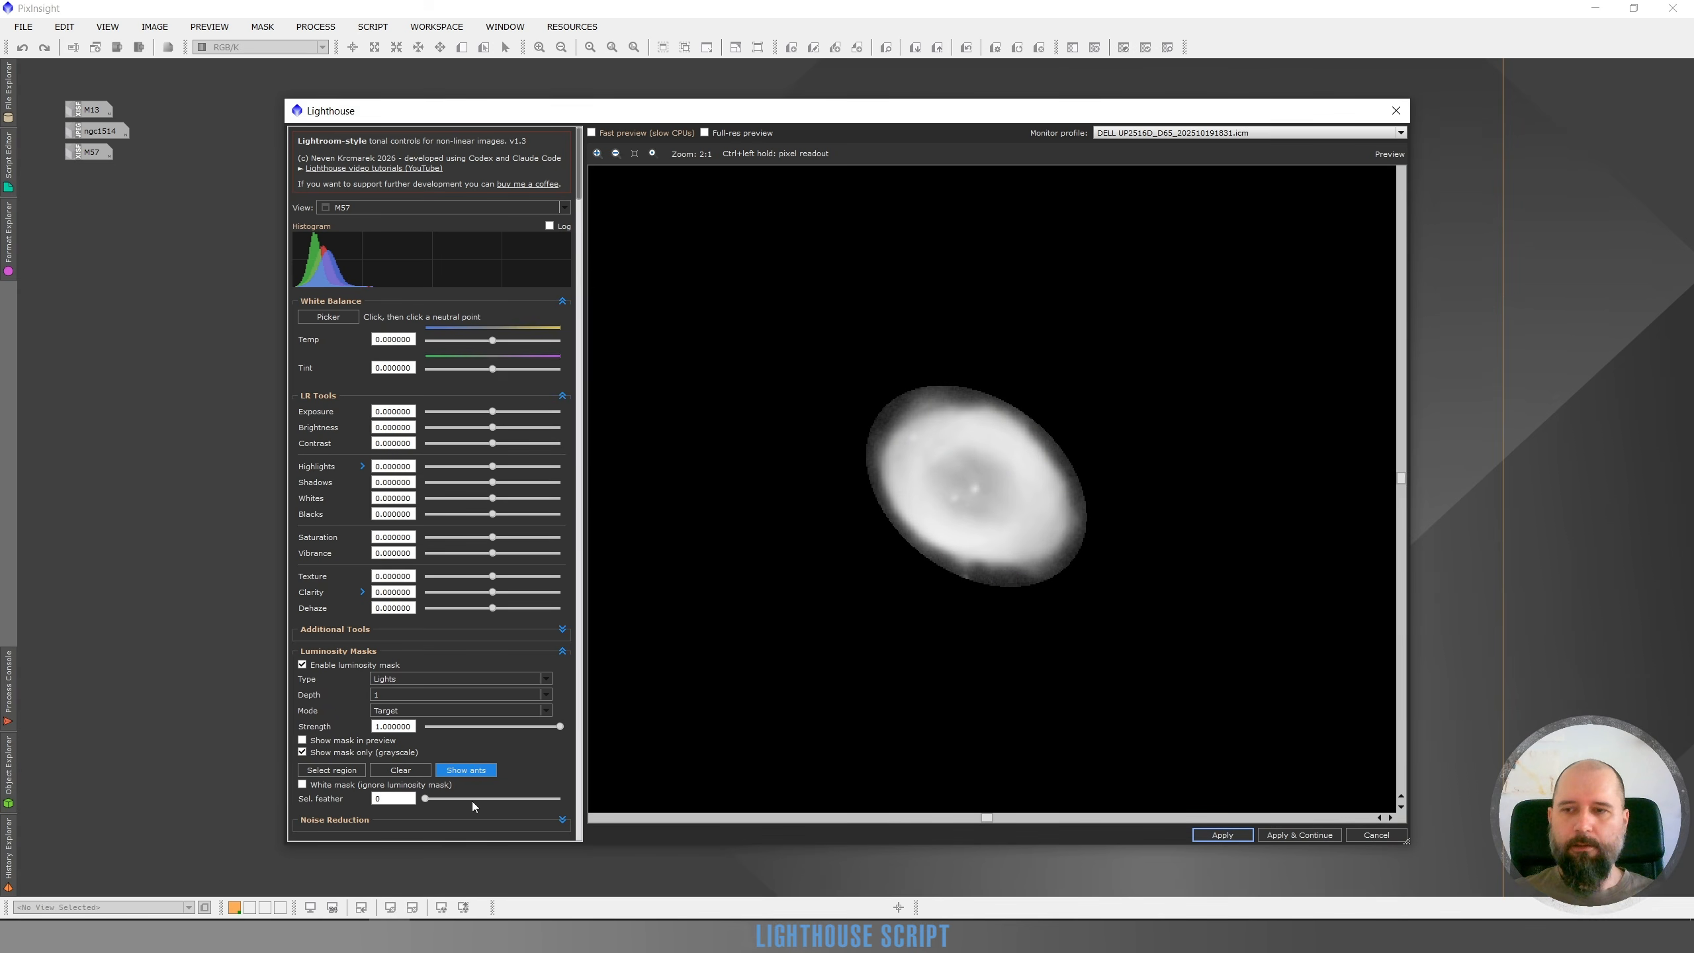
left_click(472, 799)
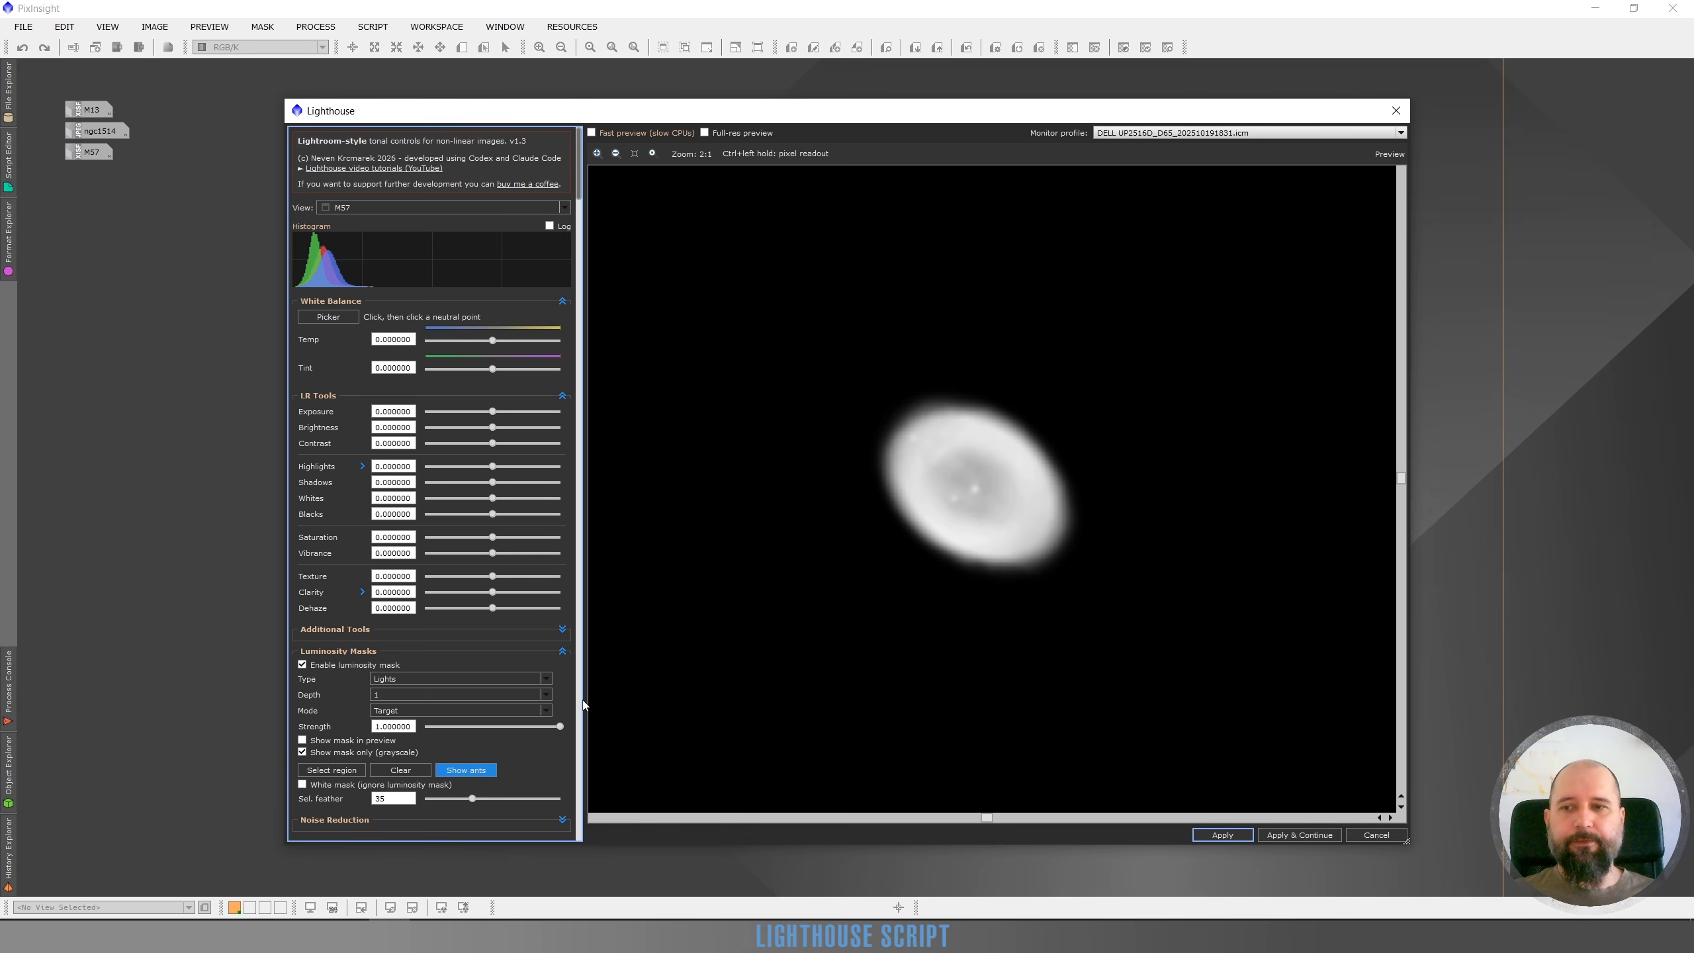
left_click(481, 801)
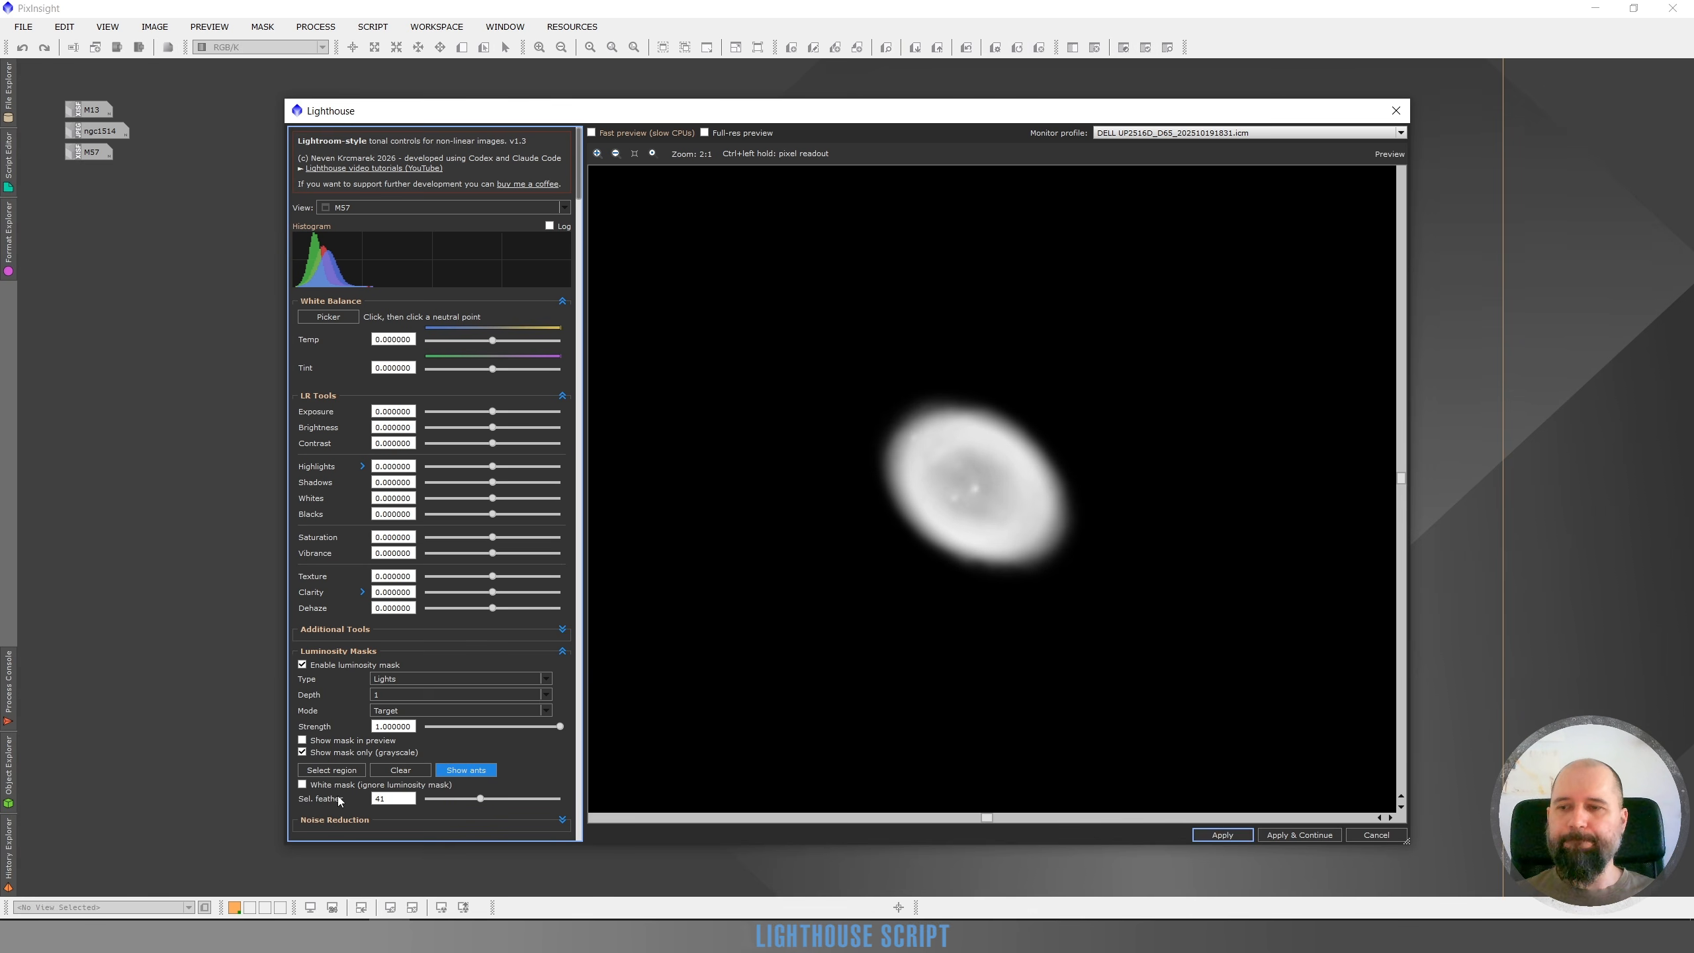
left_click(303, 752)
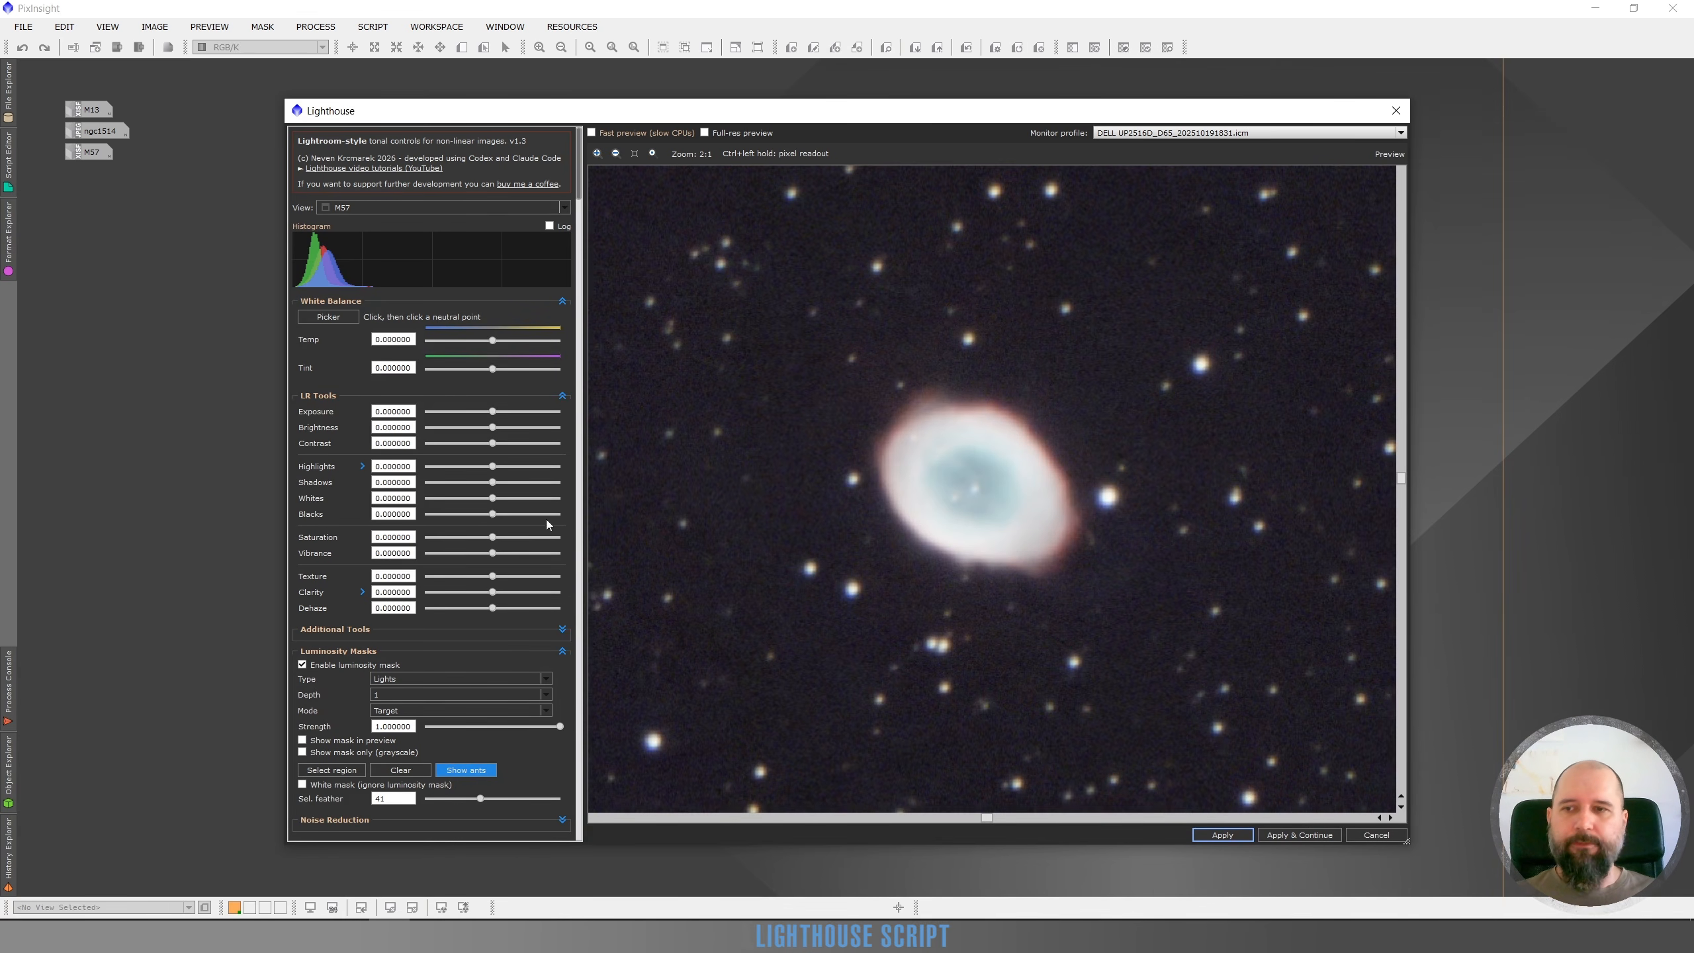
Set Highlights to -0.44, Exposure to -1.72 and Clarity to 0.24 within the masked region
left_click(464, 469)
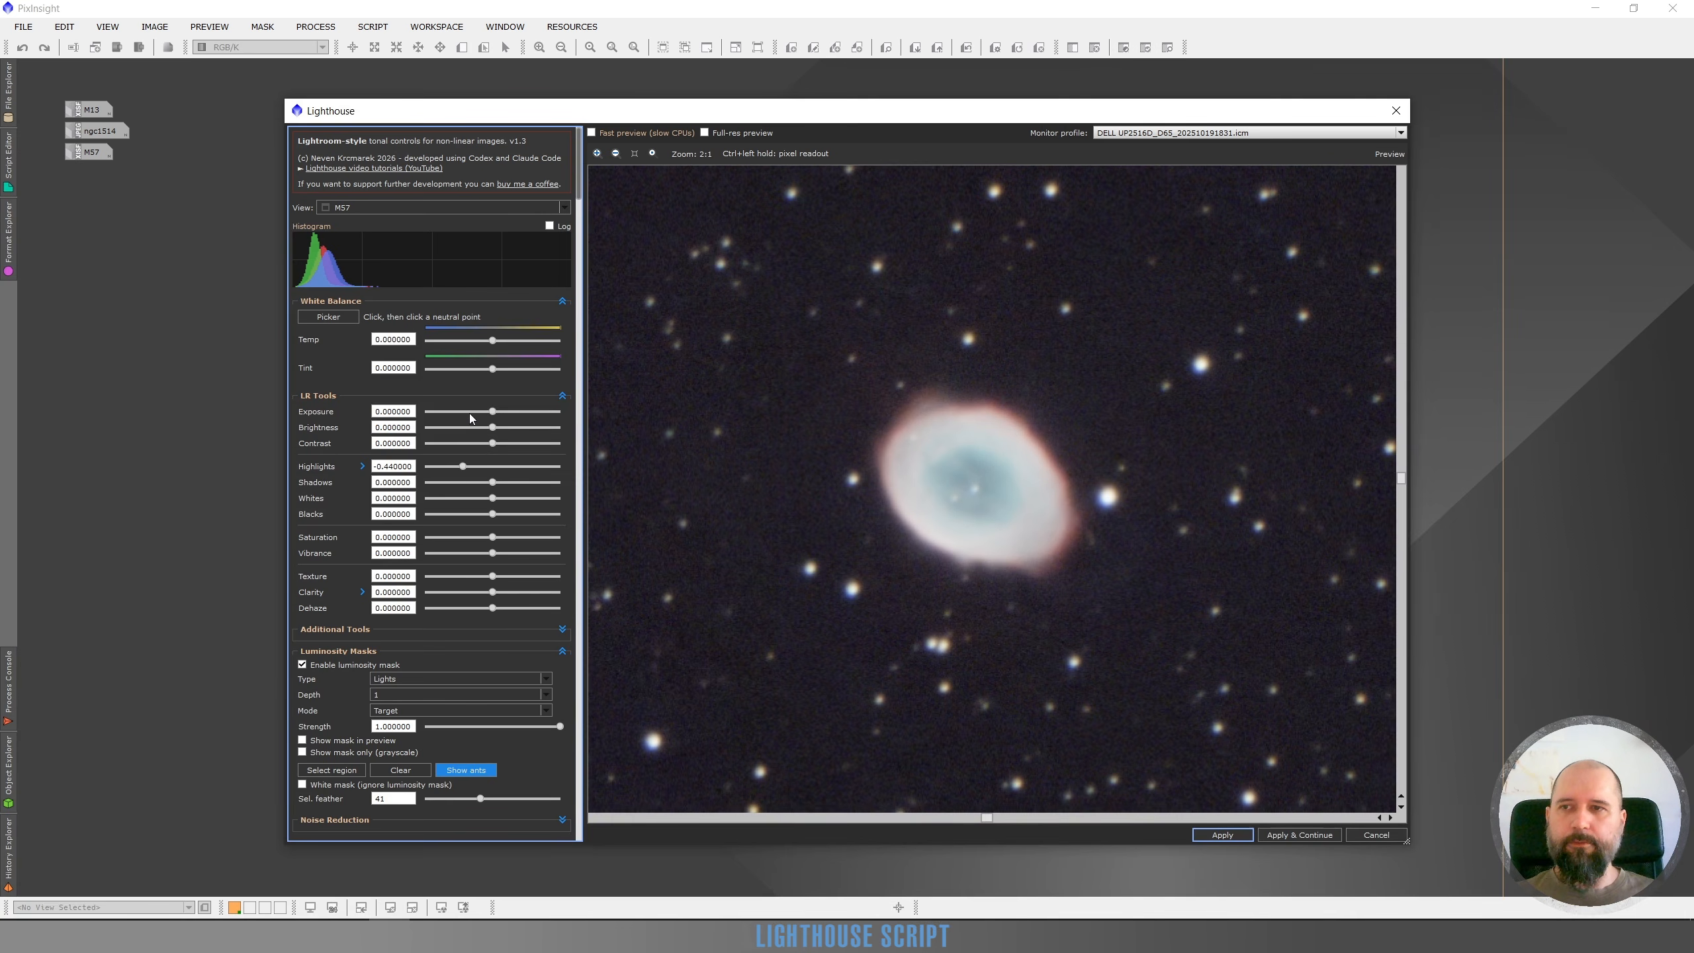
left_click_drag(492, 411, 475, 411)
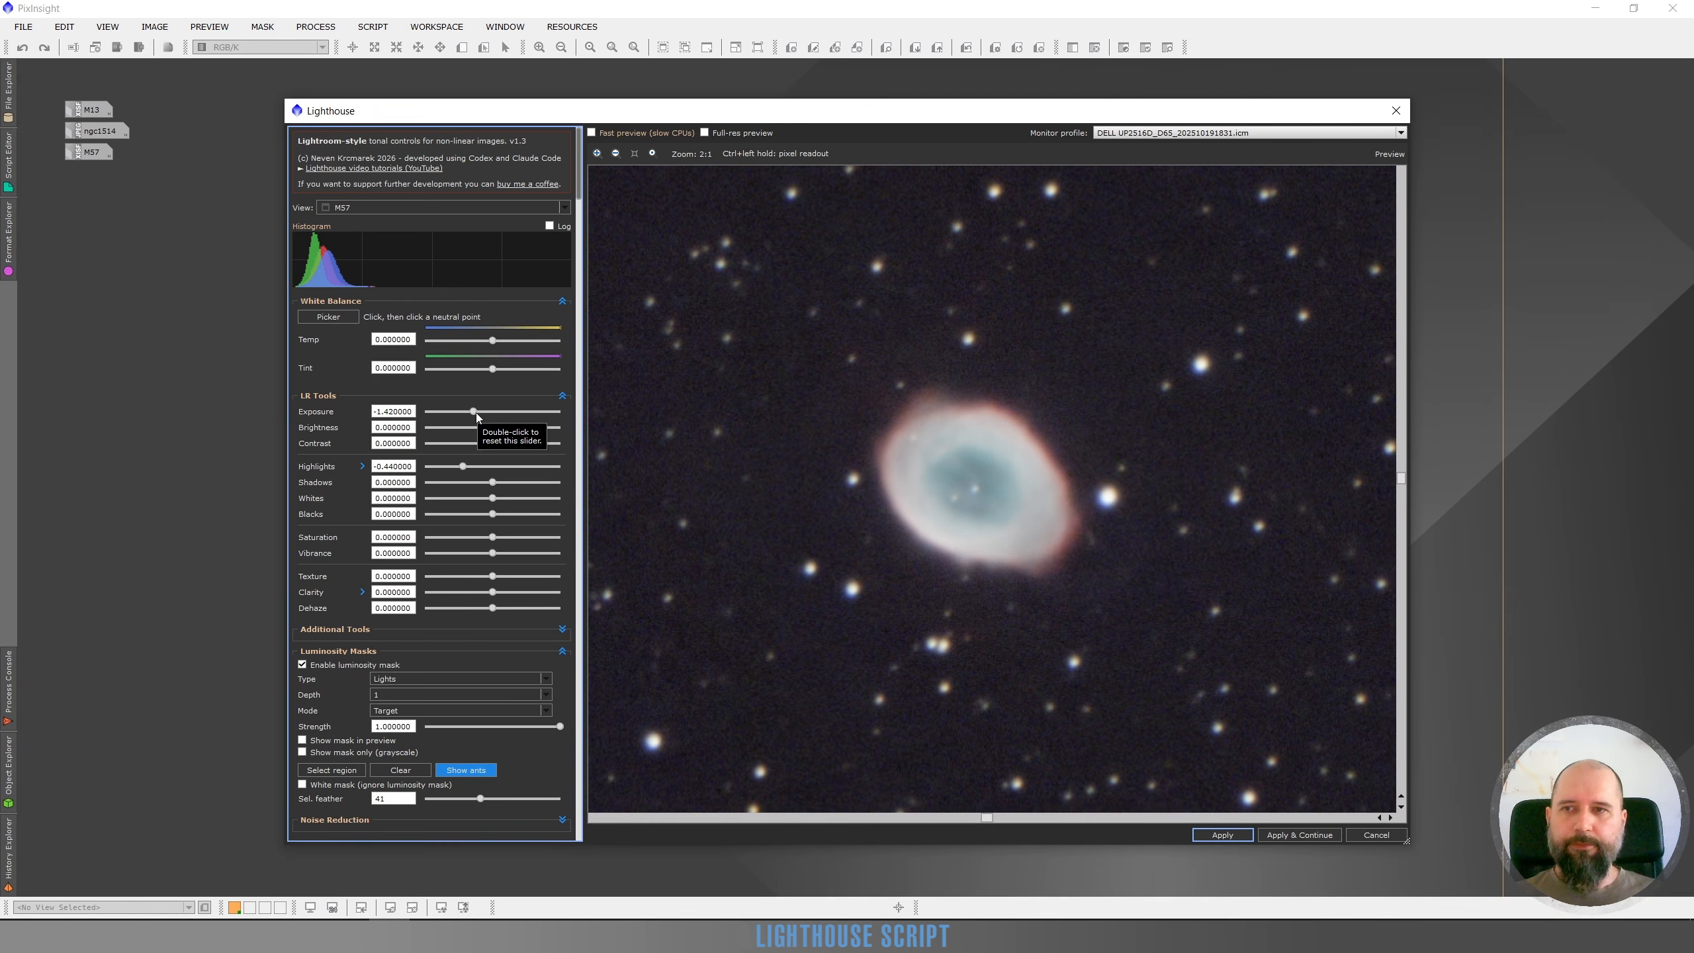
left_click_drag(477, 414, 470, 415)
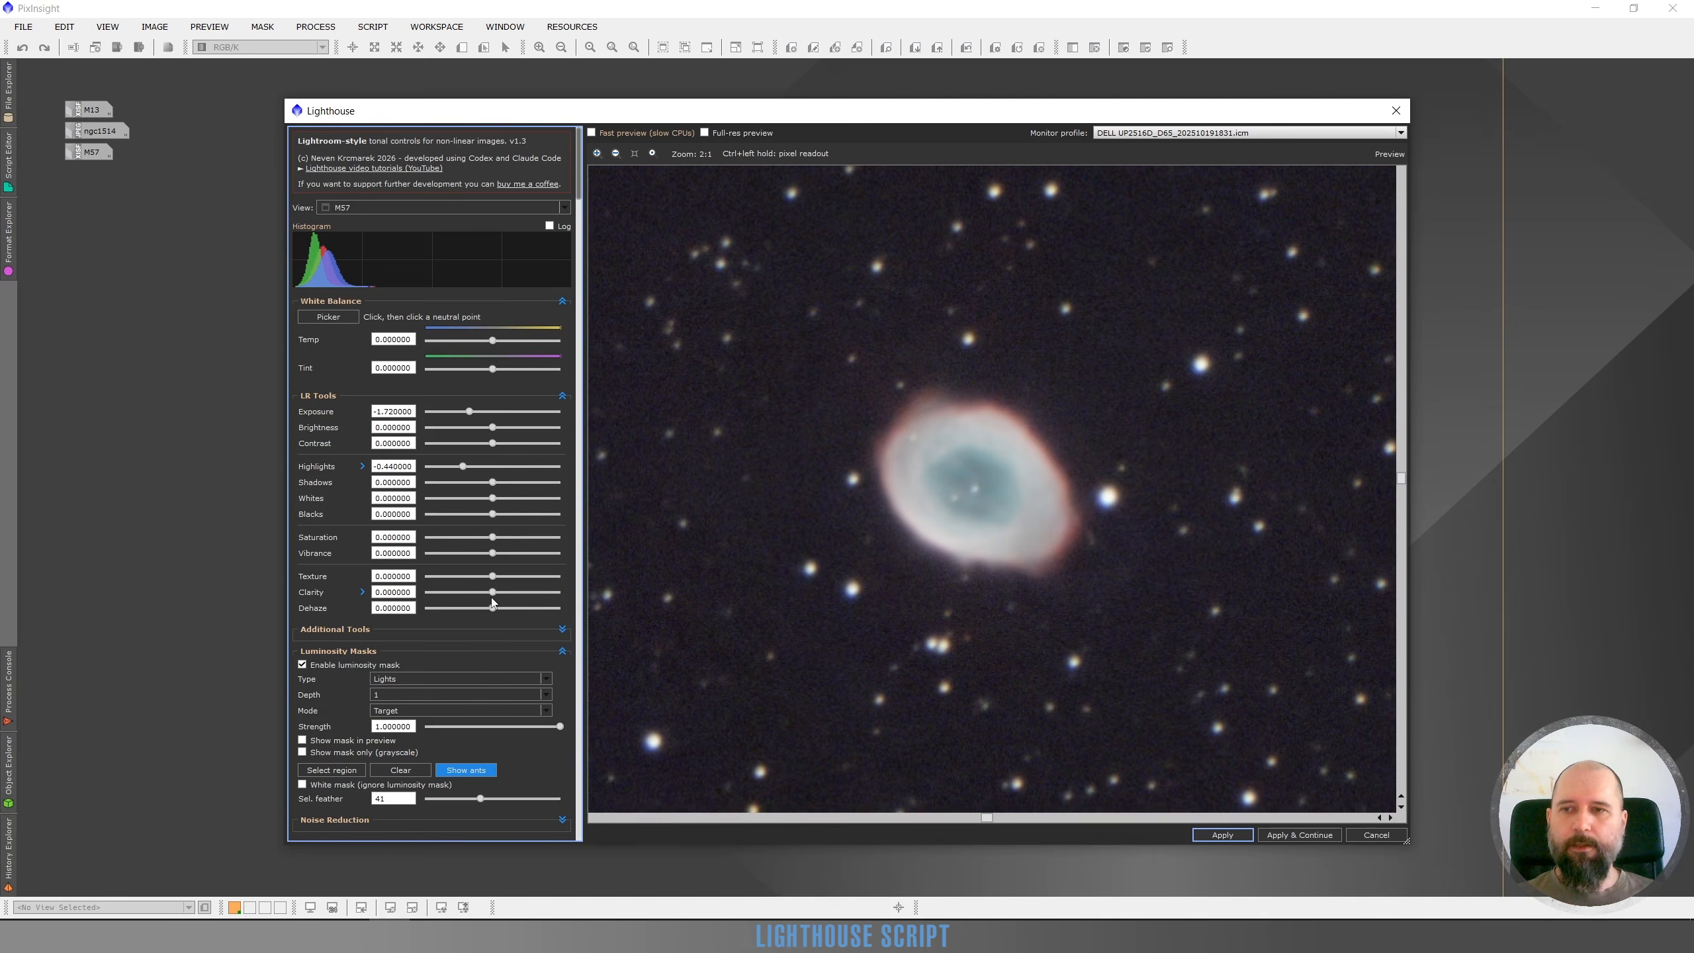
left_click_drag(491, 599, 508, 596)
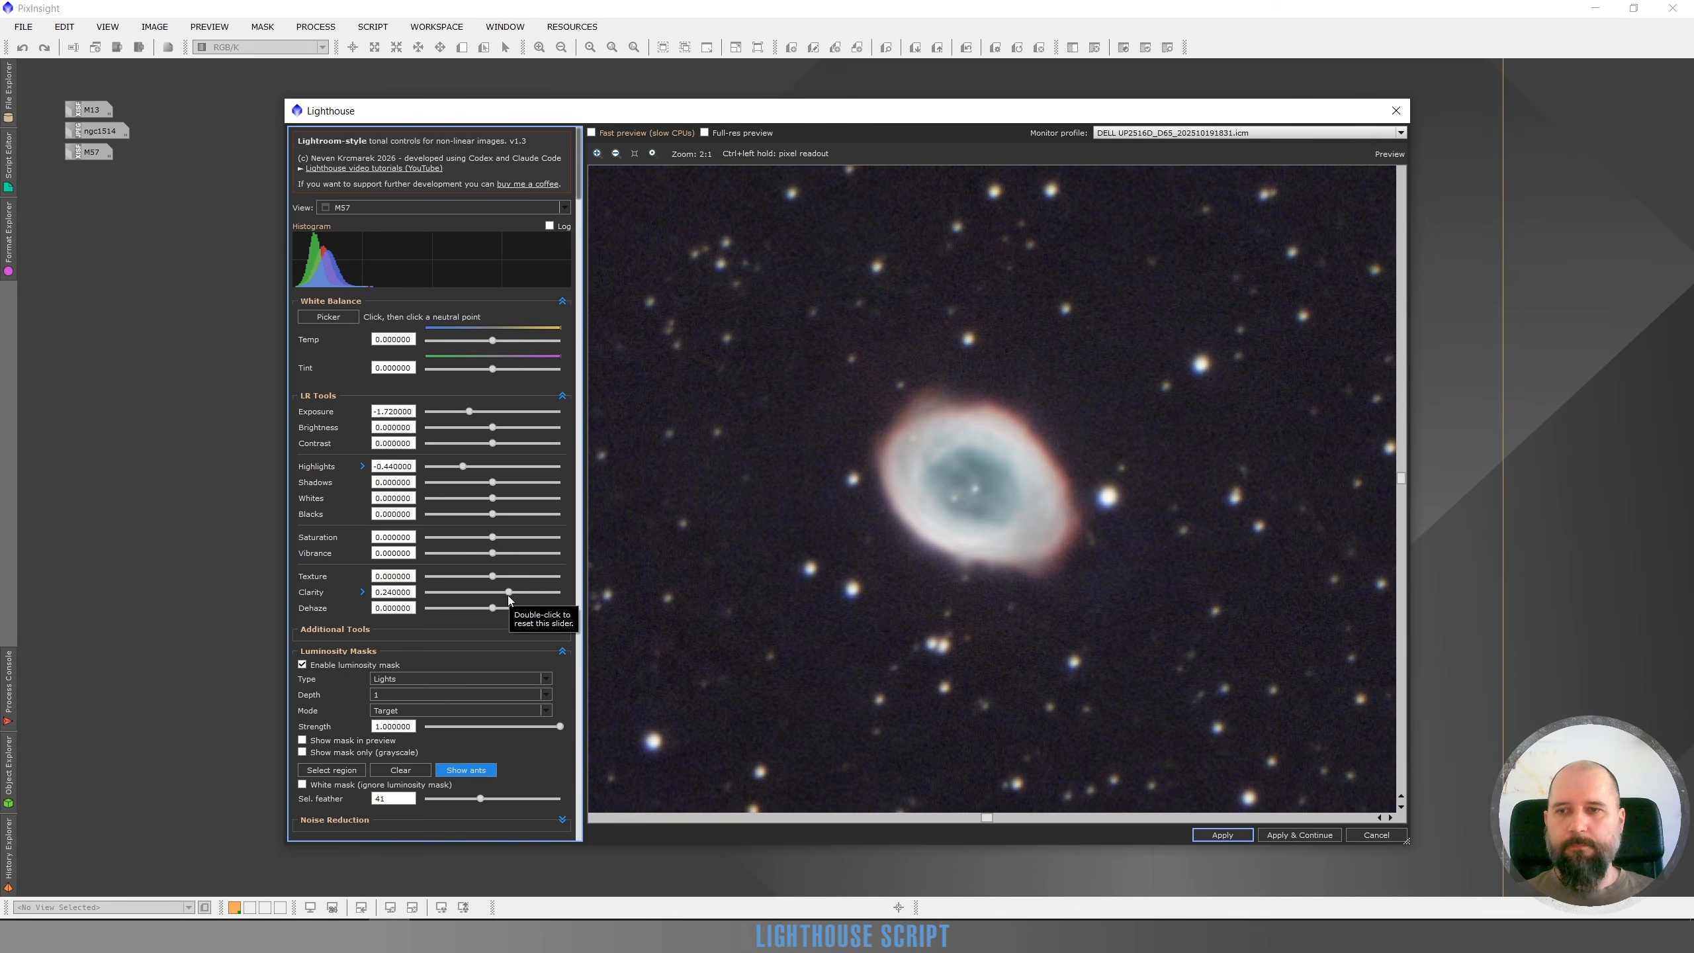
Set the Clarity Radius to 5 and Vibrance to 0.34
left_click(362, 592)
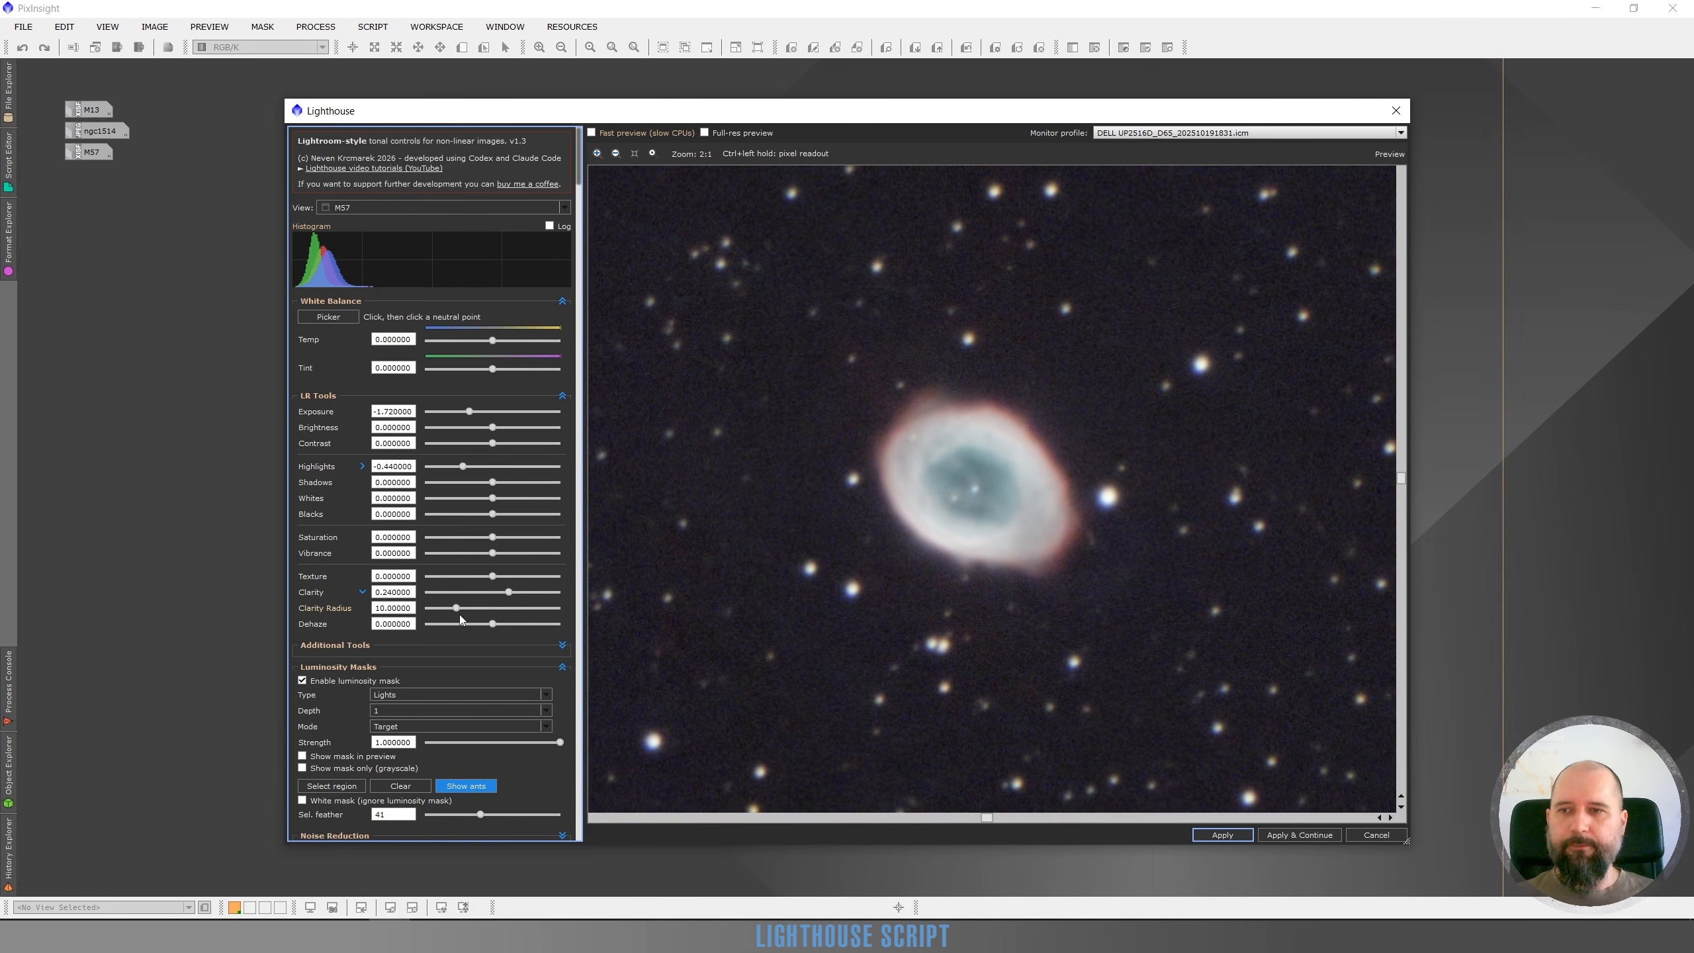
left_click_drag(456, 609, 452, 610)
scroll(445, 613, "down", 1)
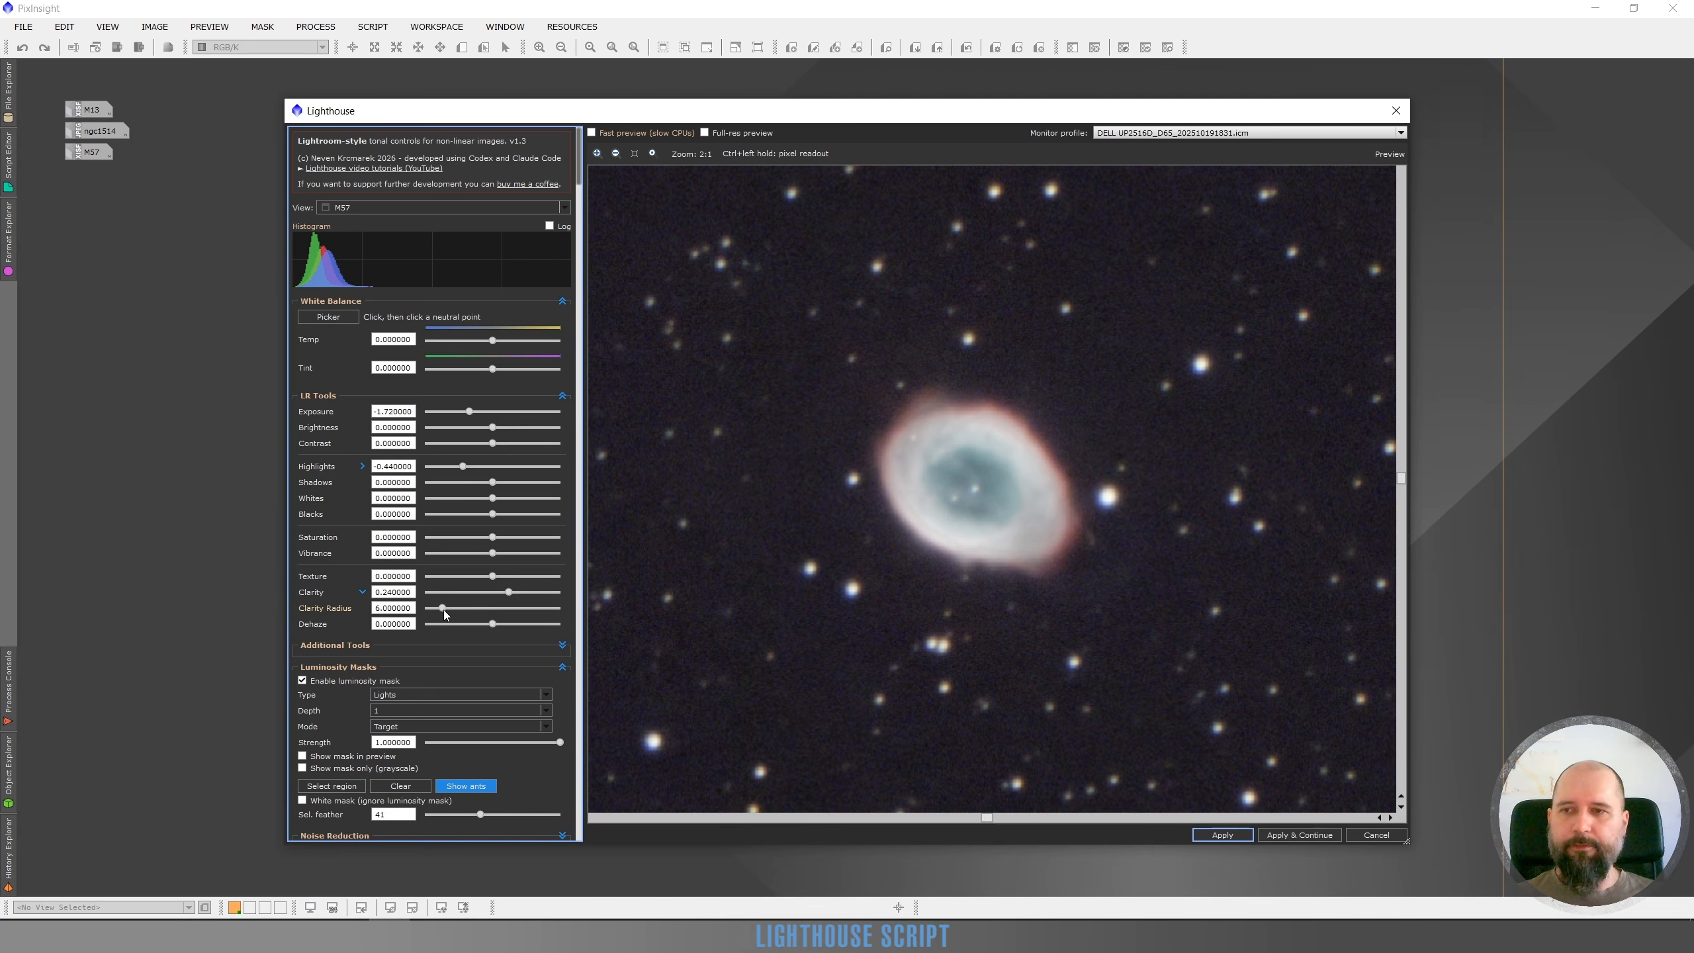
scroll(443, 614, "down", 1)
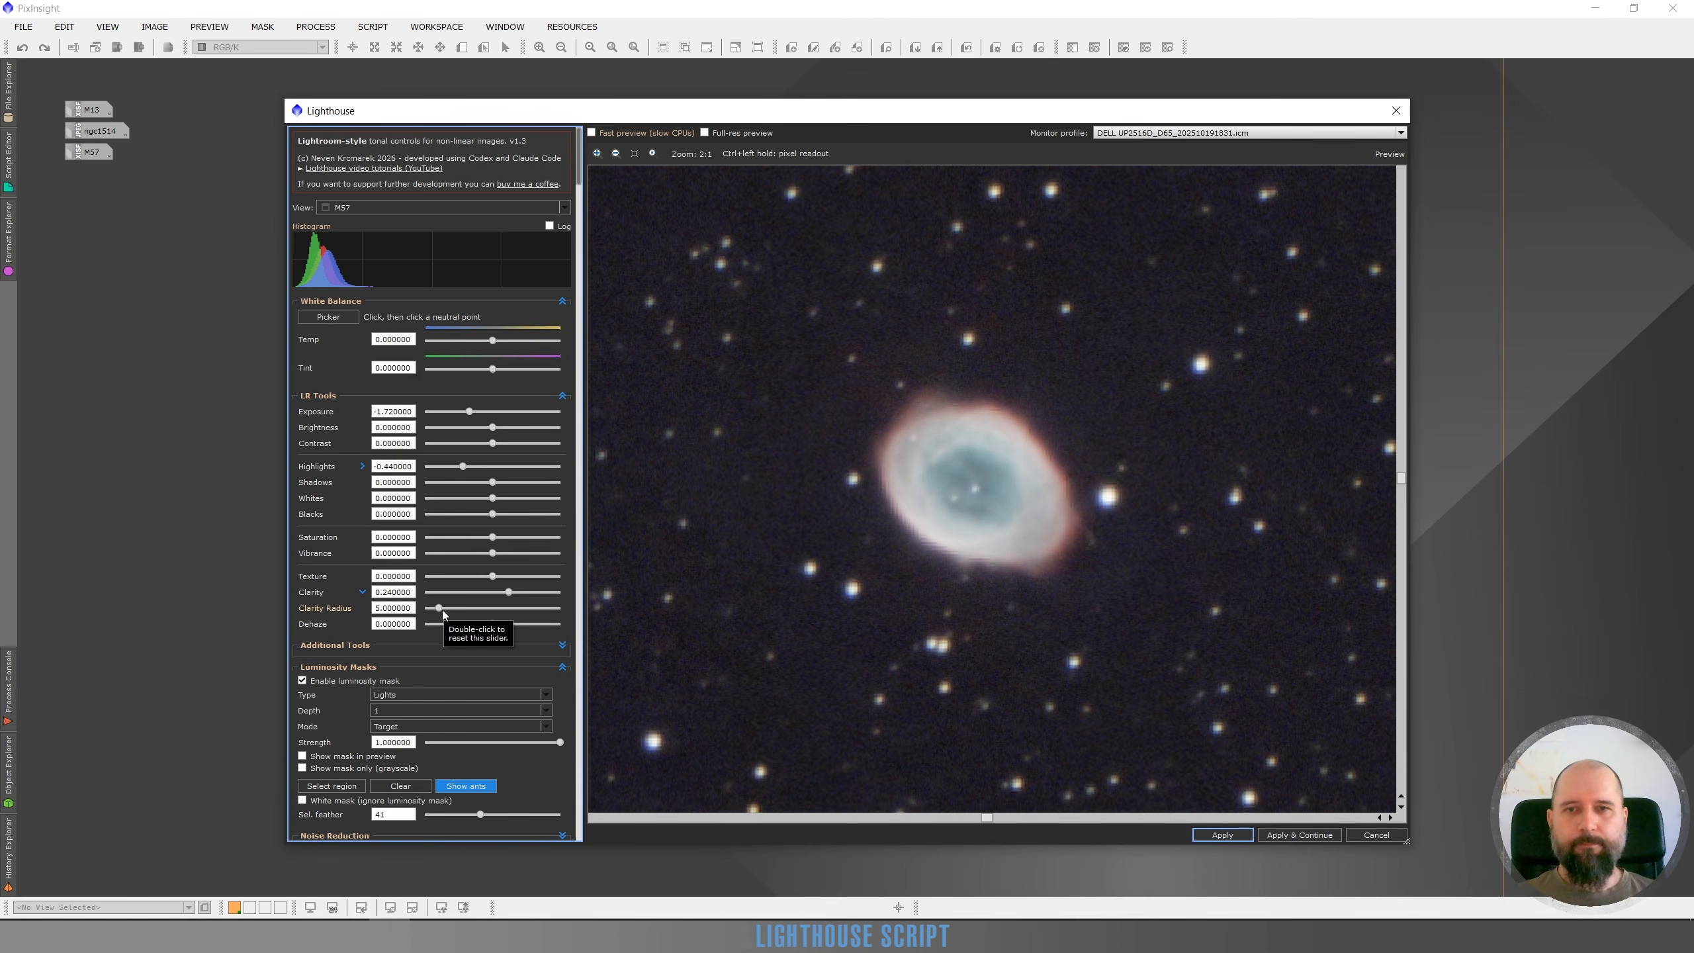
left_click(516, 554)
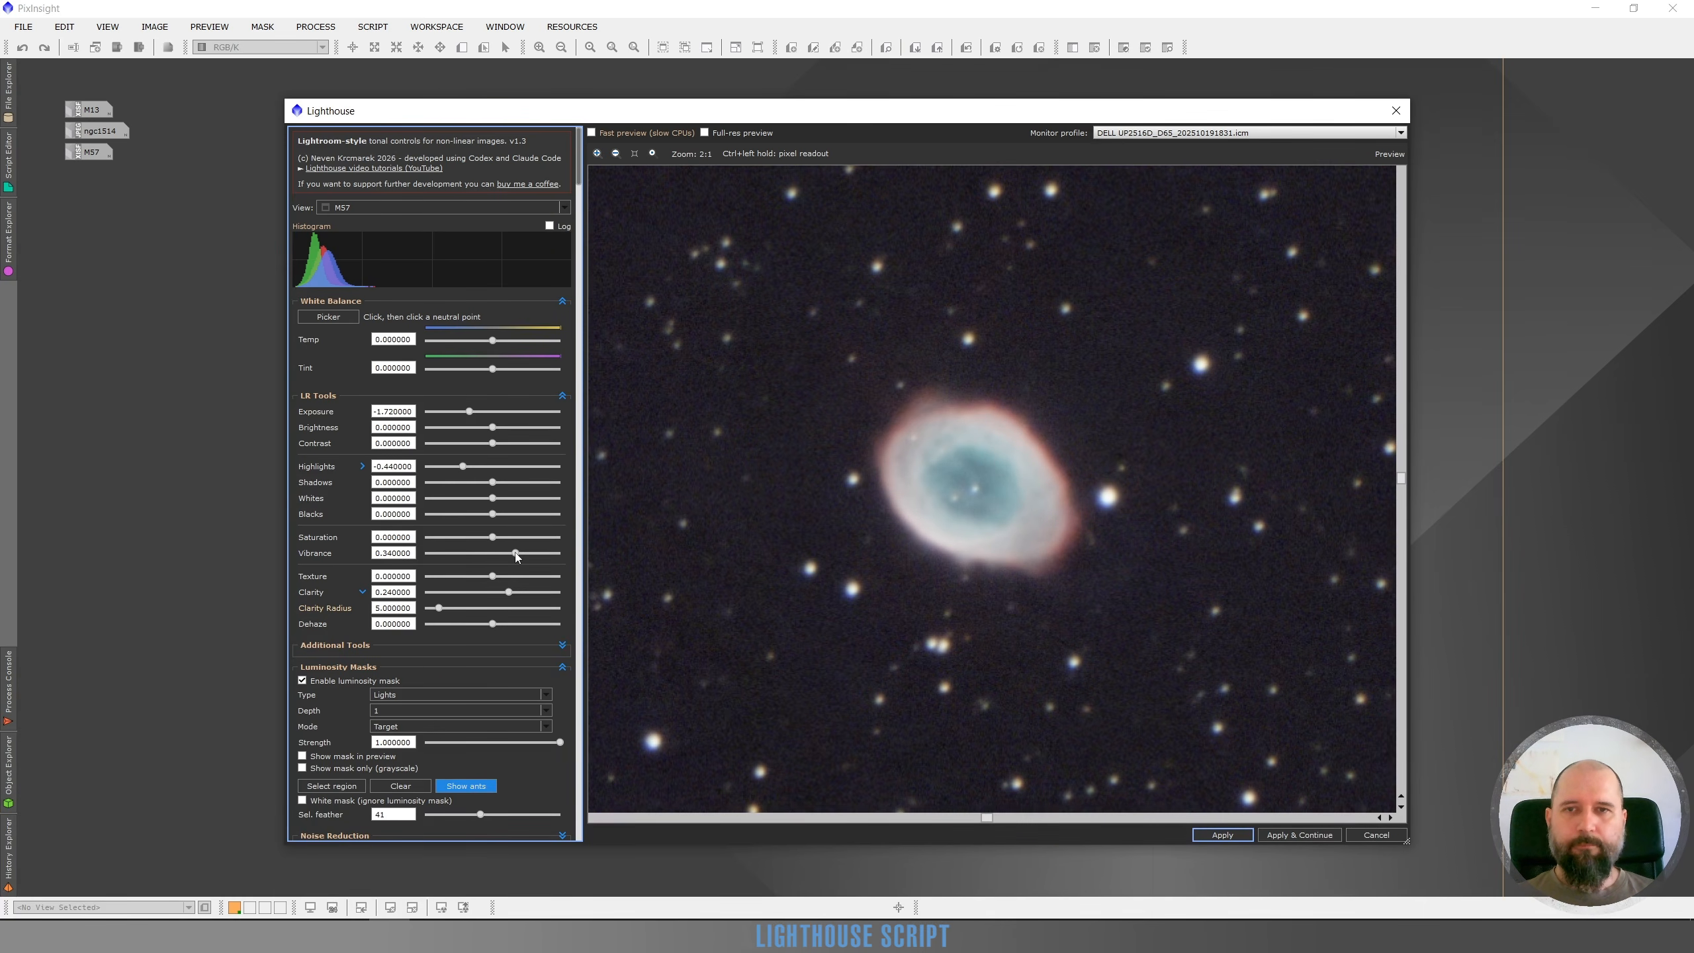
Compare the masked adjustment with the original by toggling the preview on and off
left_click(562, 301)
left_click(297, 788)
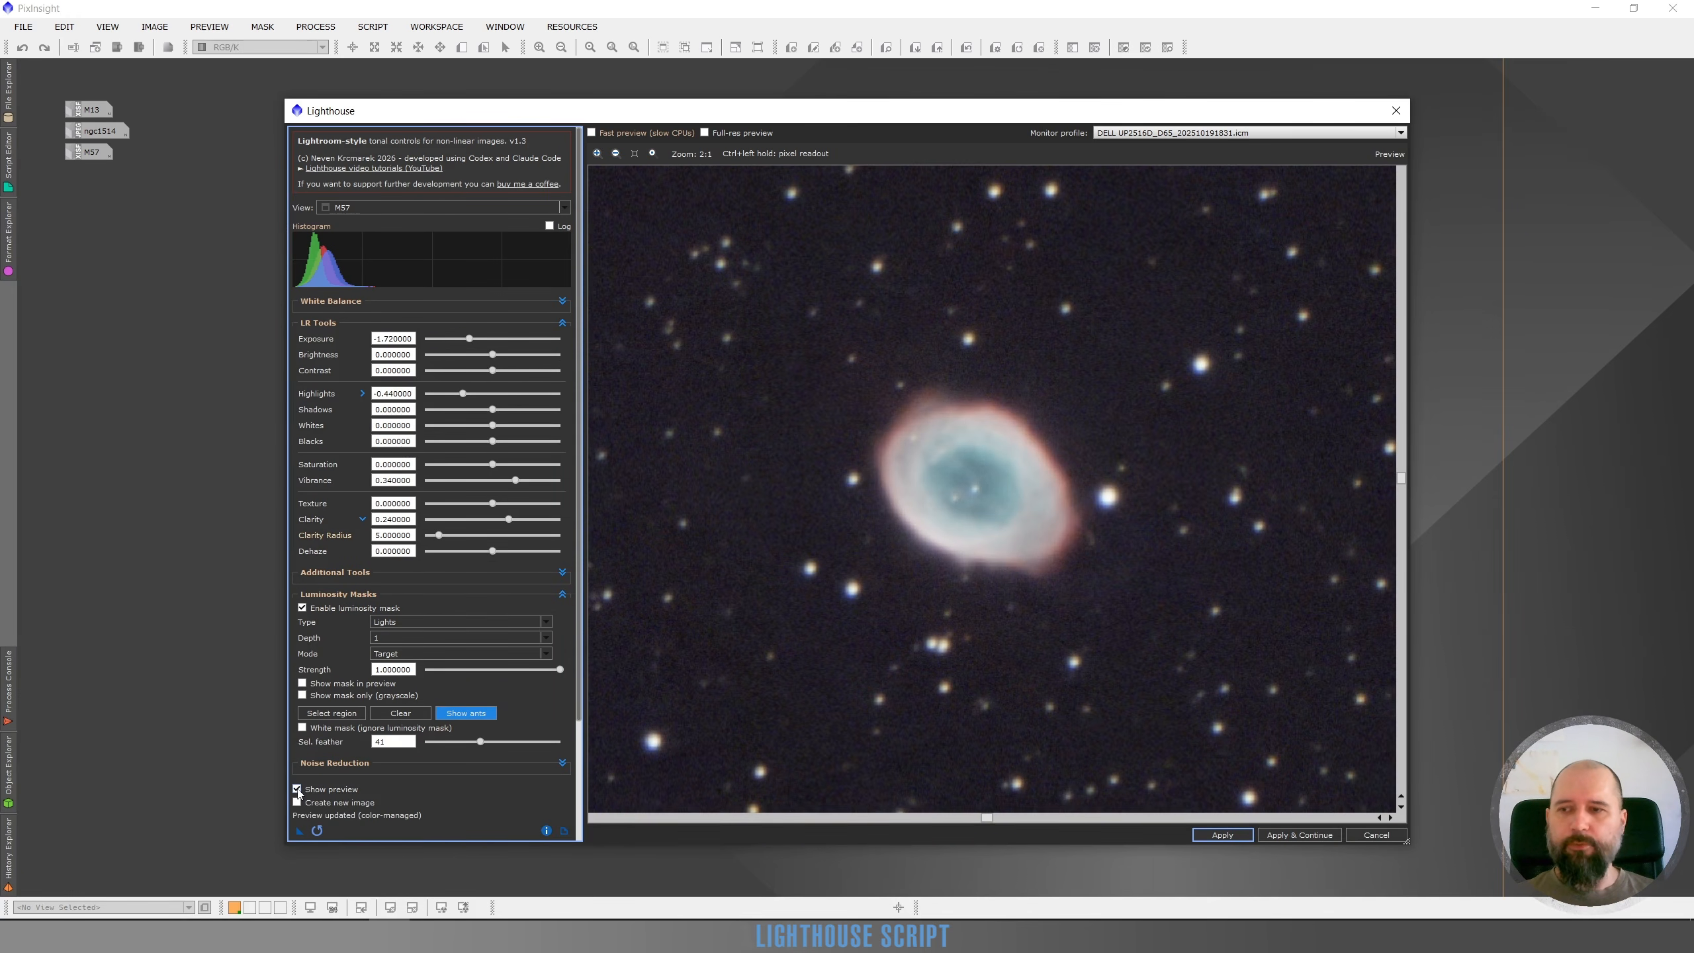
left_click(297, 788)
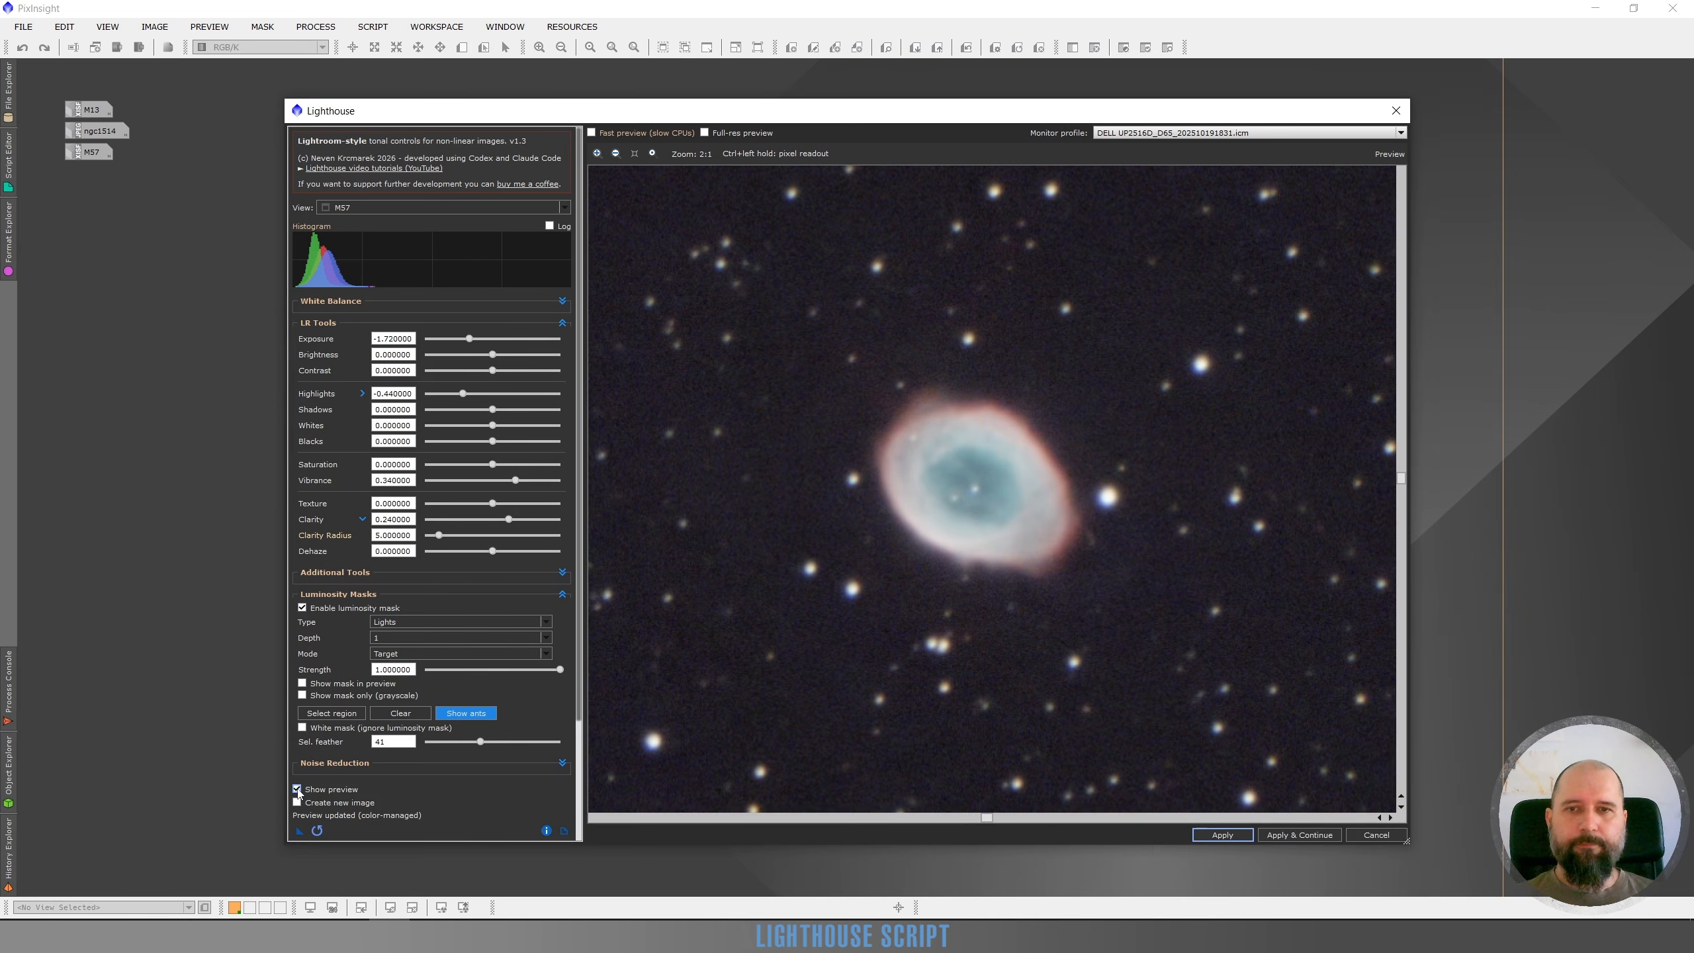
left_click(297, 789)
left_click(297, 789)
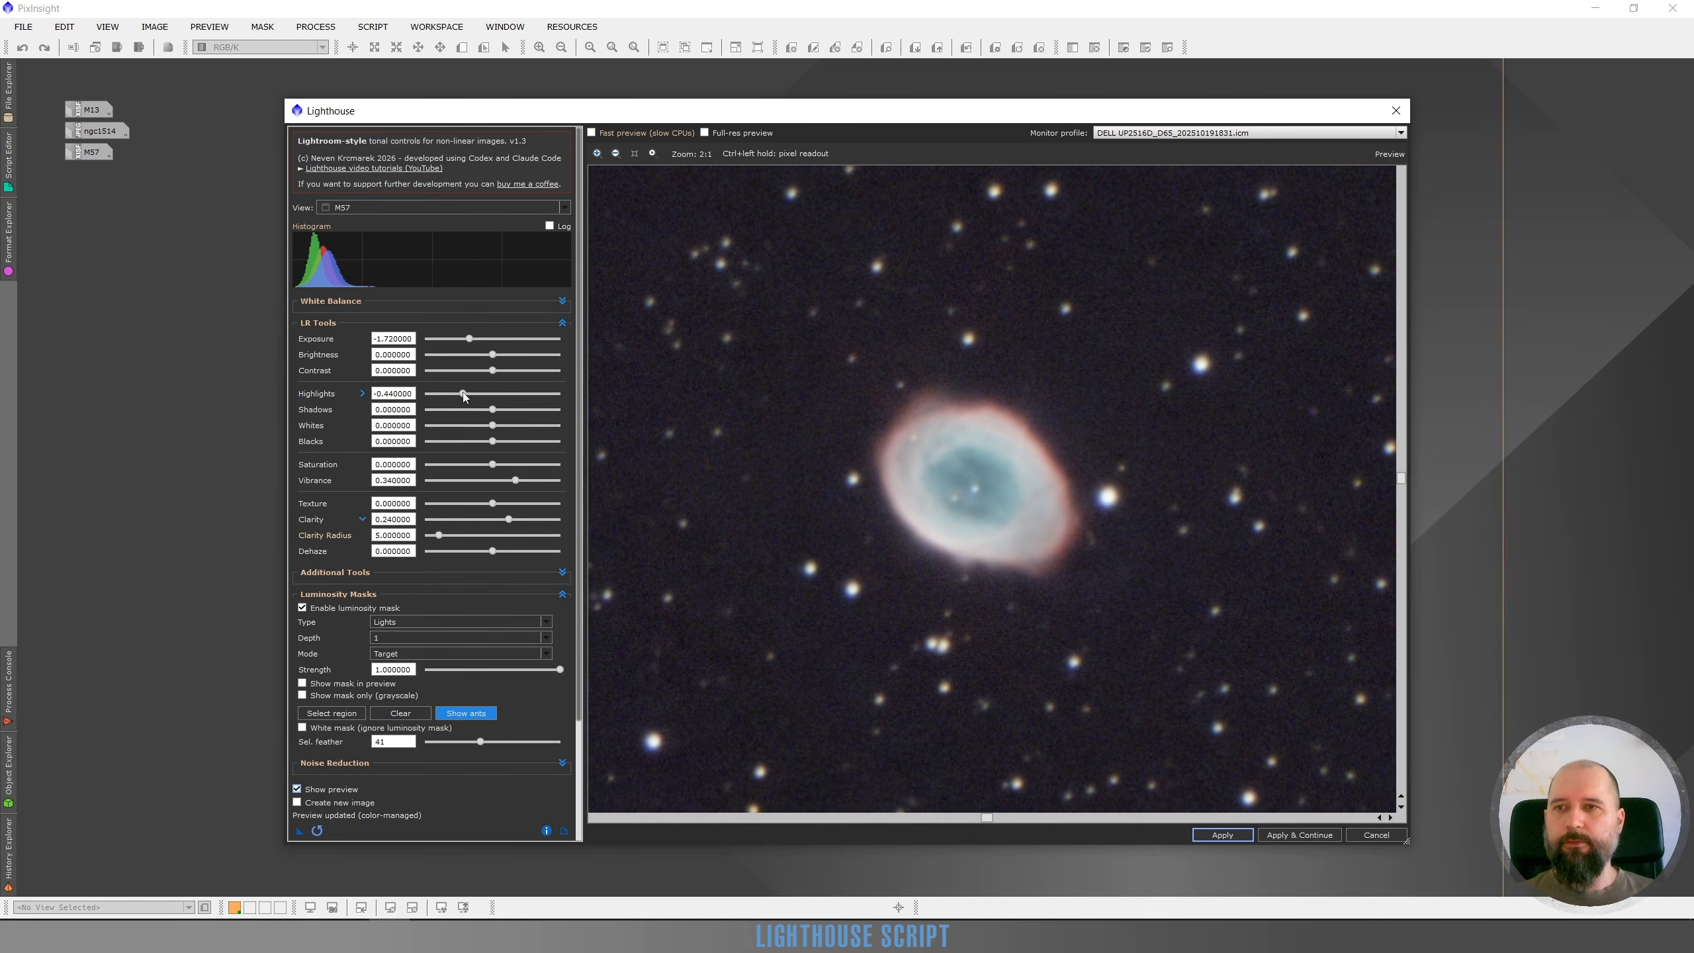
Refine Highlights to -0.32, Exposure to -1.38 and Dehaze to 0.14, checking against the original preview
left_click_drag(463, 393, 472, 393)
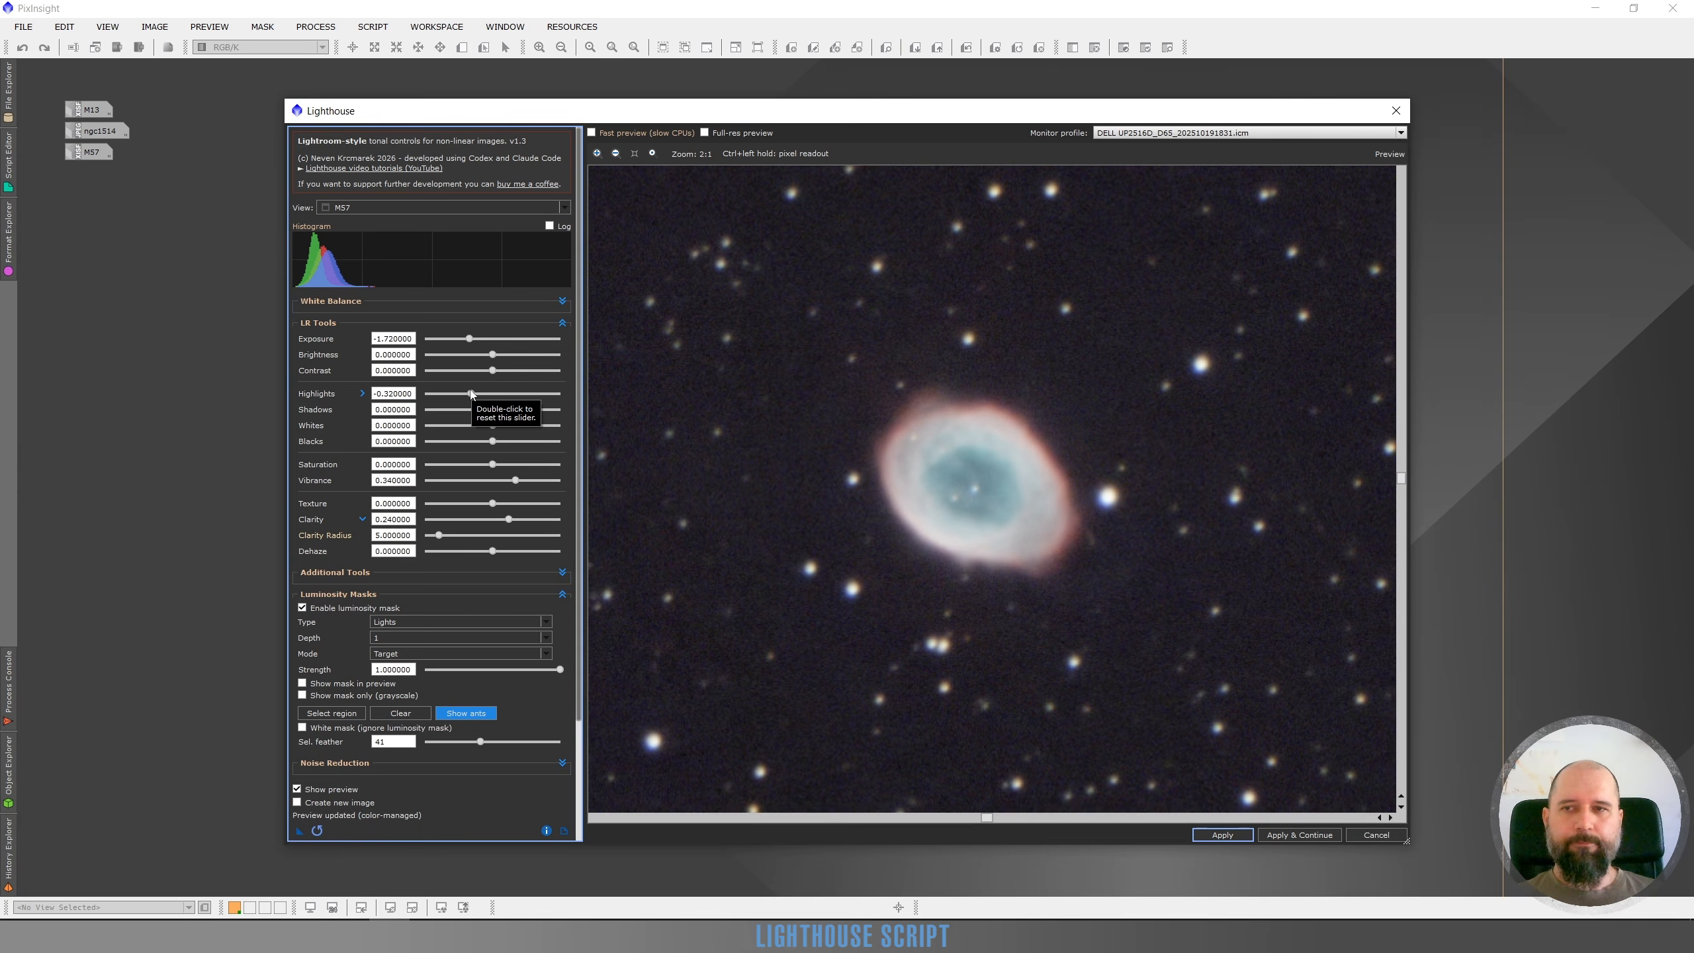
left_click_drag(470, 340, 476, 341)
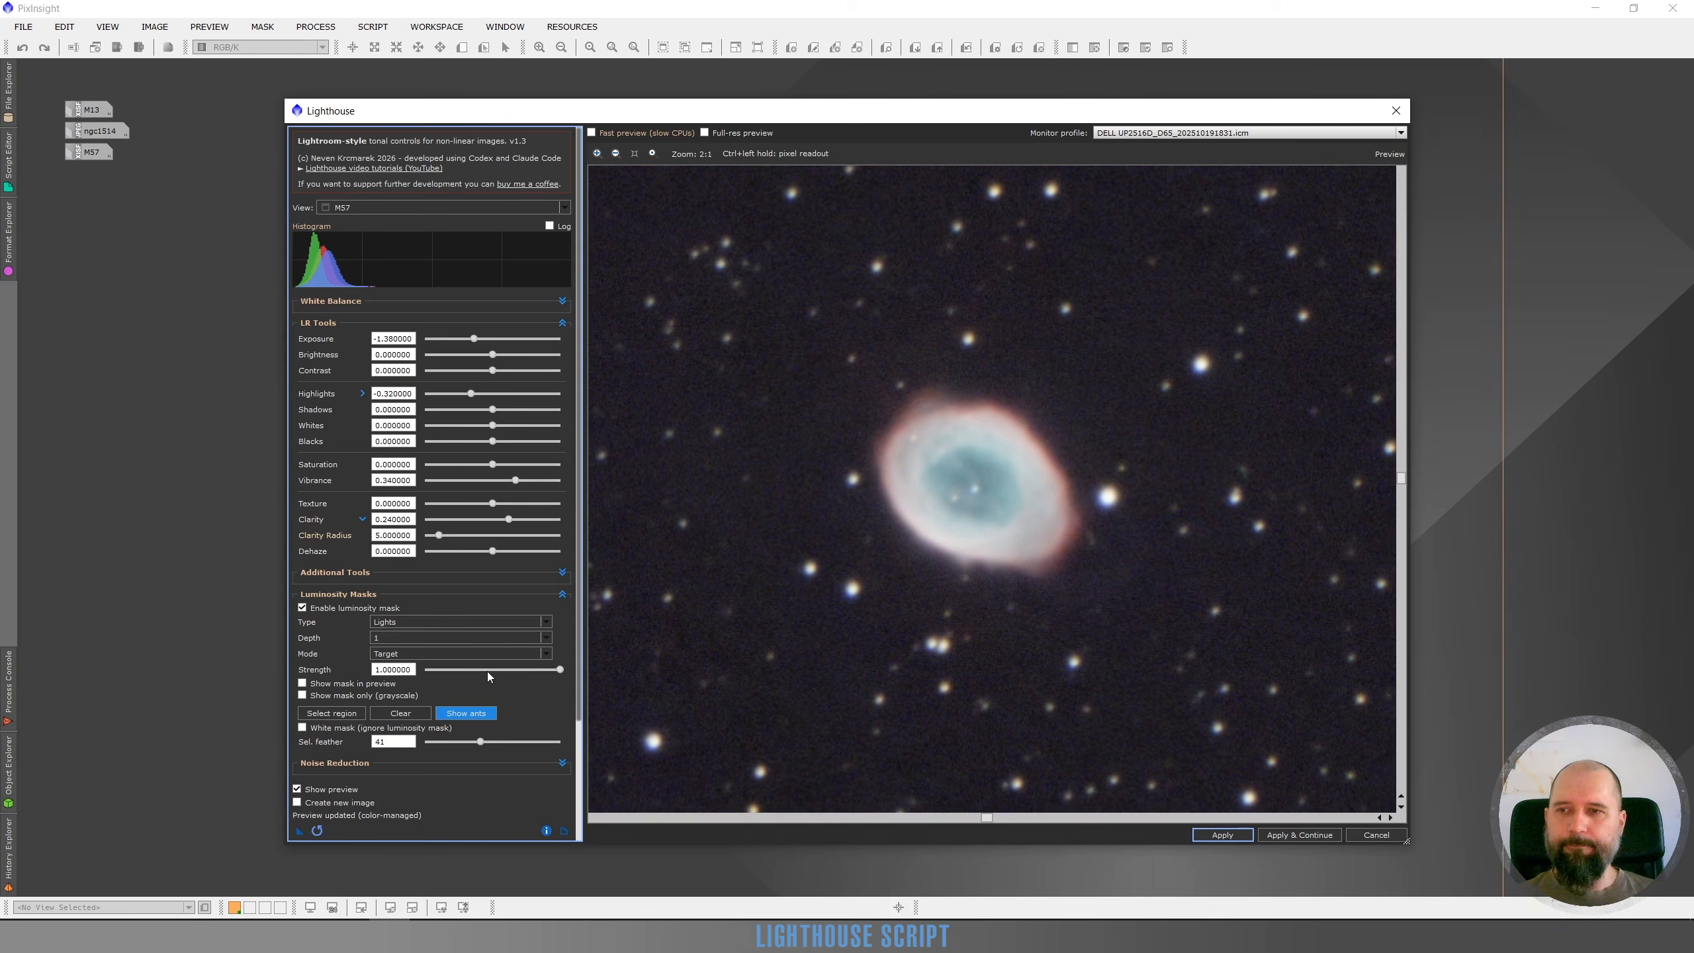
left_click(503, 551)
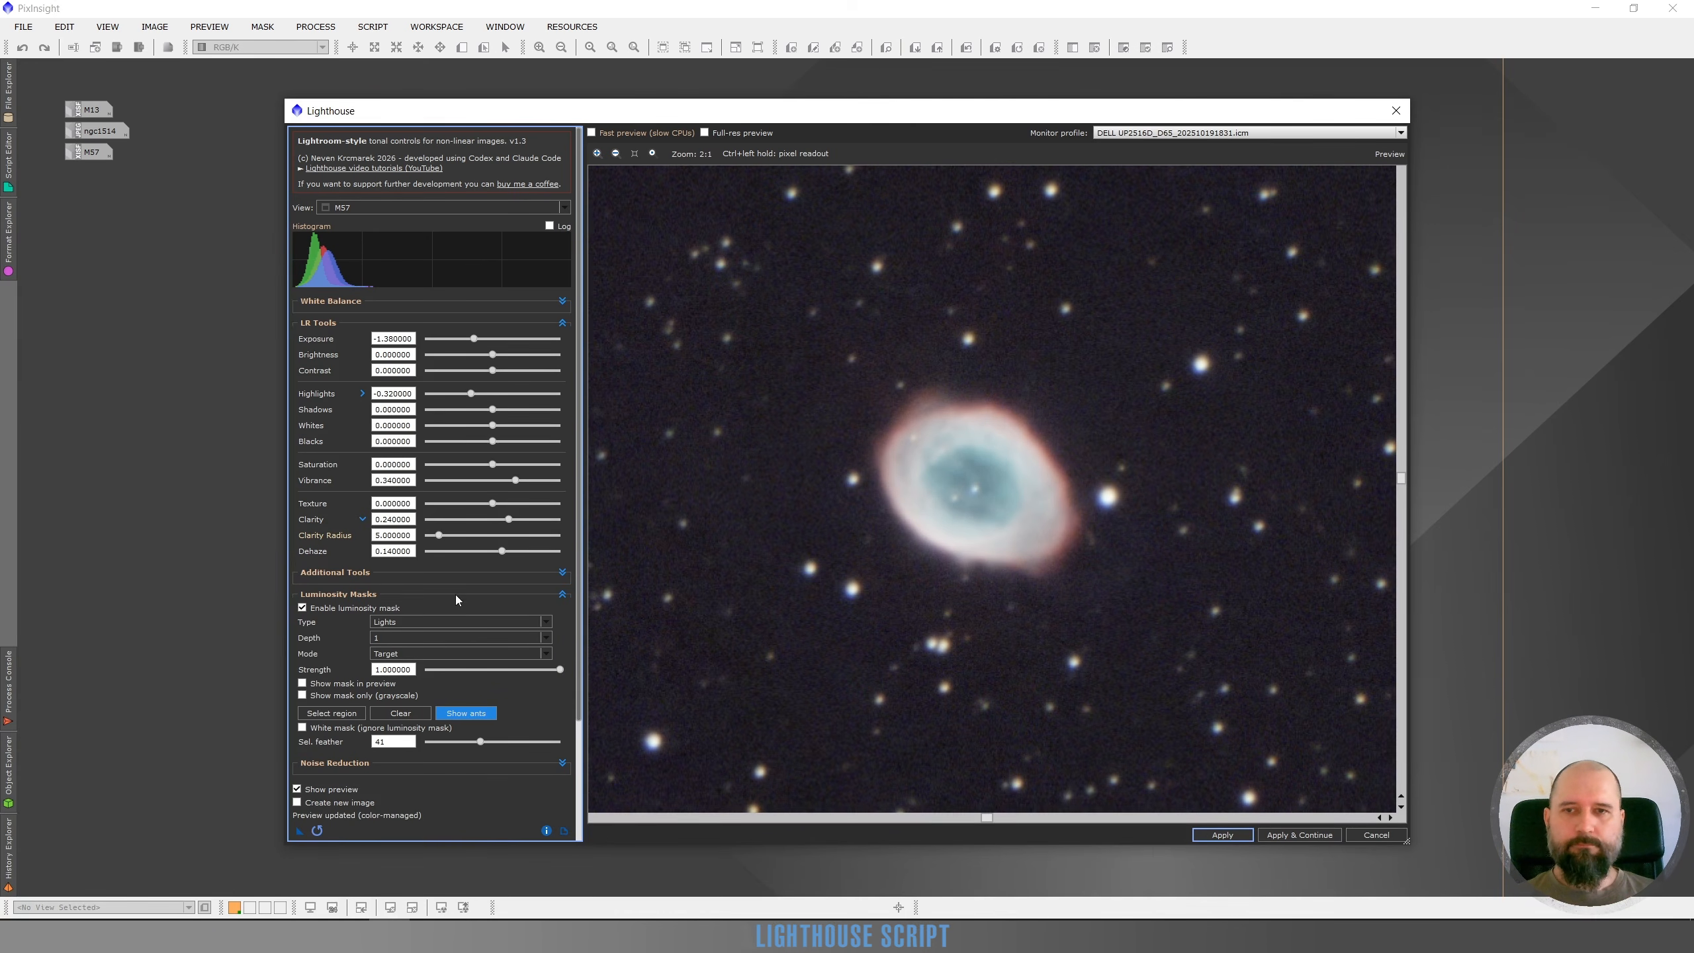
left_click(297, 789)
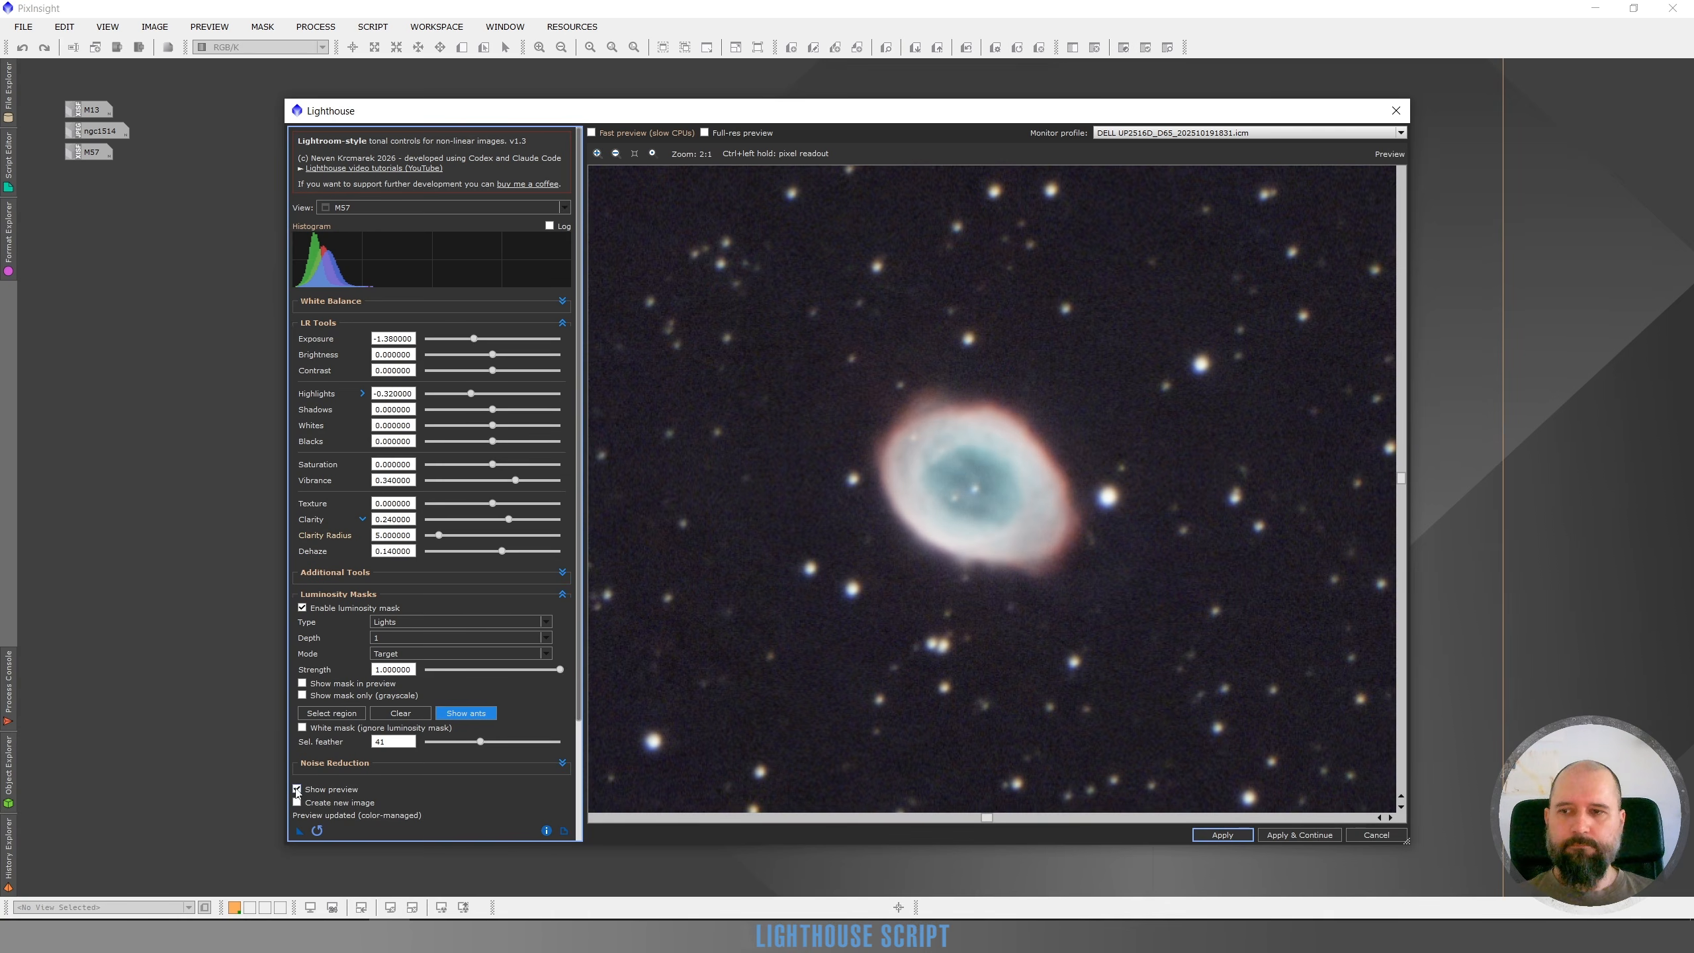
left_click(297, 789)
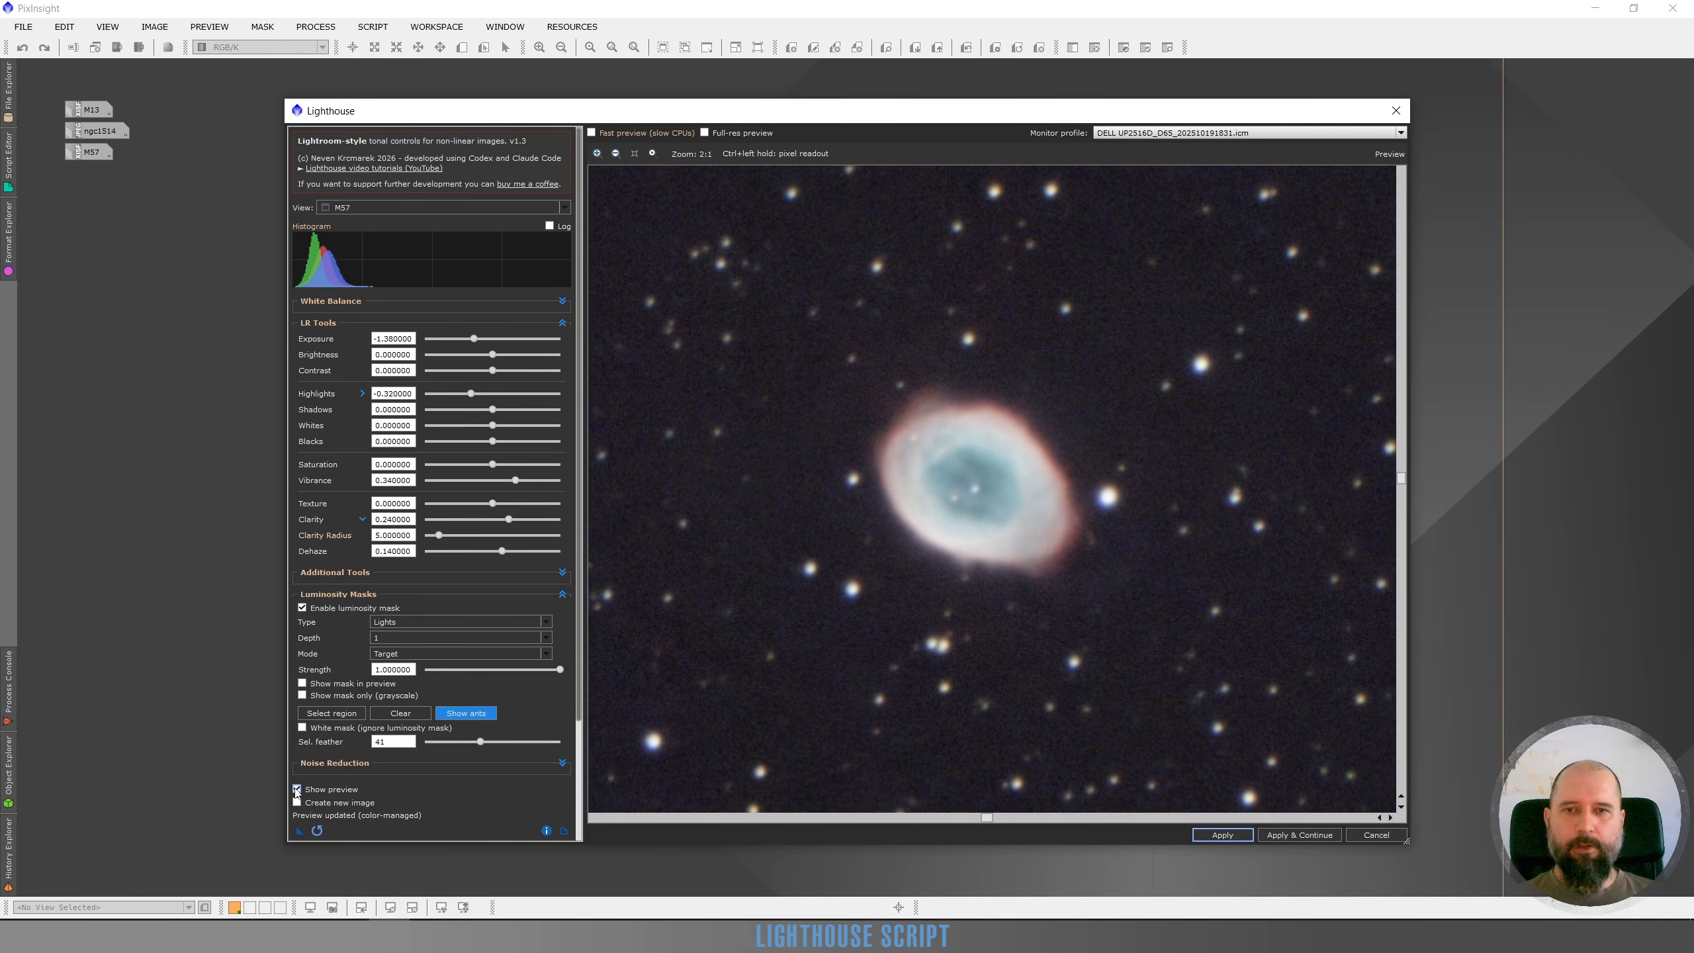
Compare the adjusted M57 preview with the original by toggling the preview on and off at different zoom levels
scroll(810, 616, "up", 1)
scroll(952, 574, "down", 2)
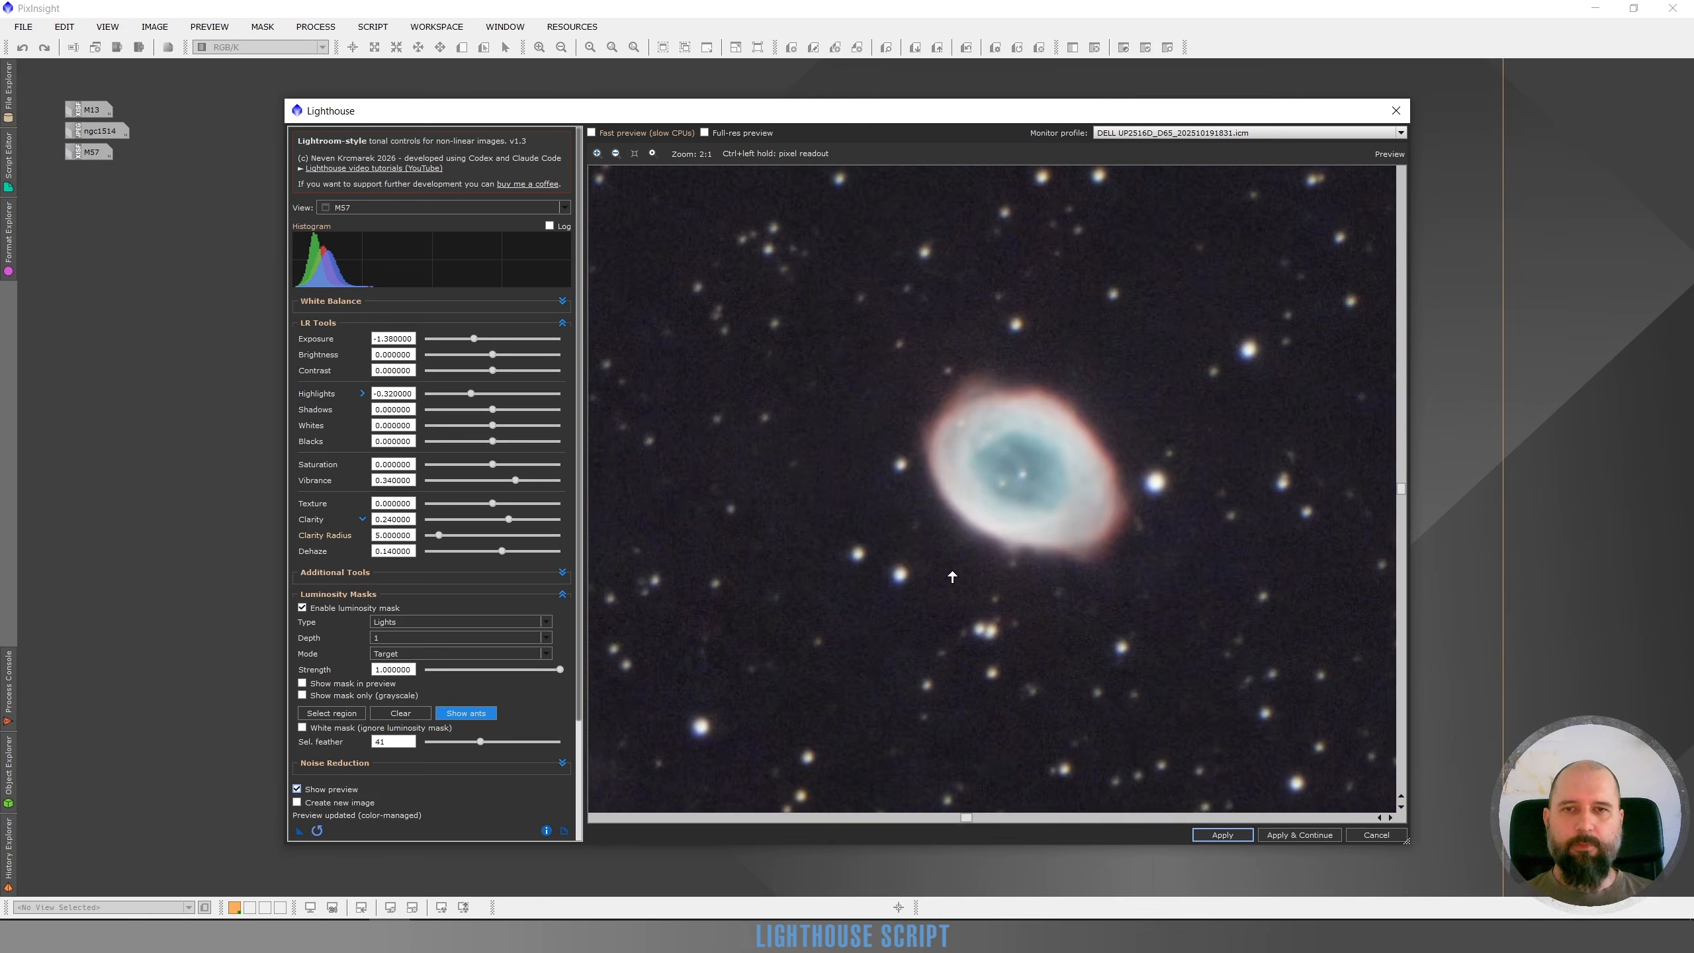
scroll(952, 576, "down", 1)
scroll(940, 542, "up", 1)
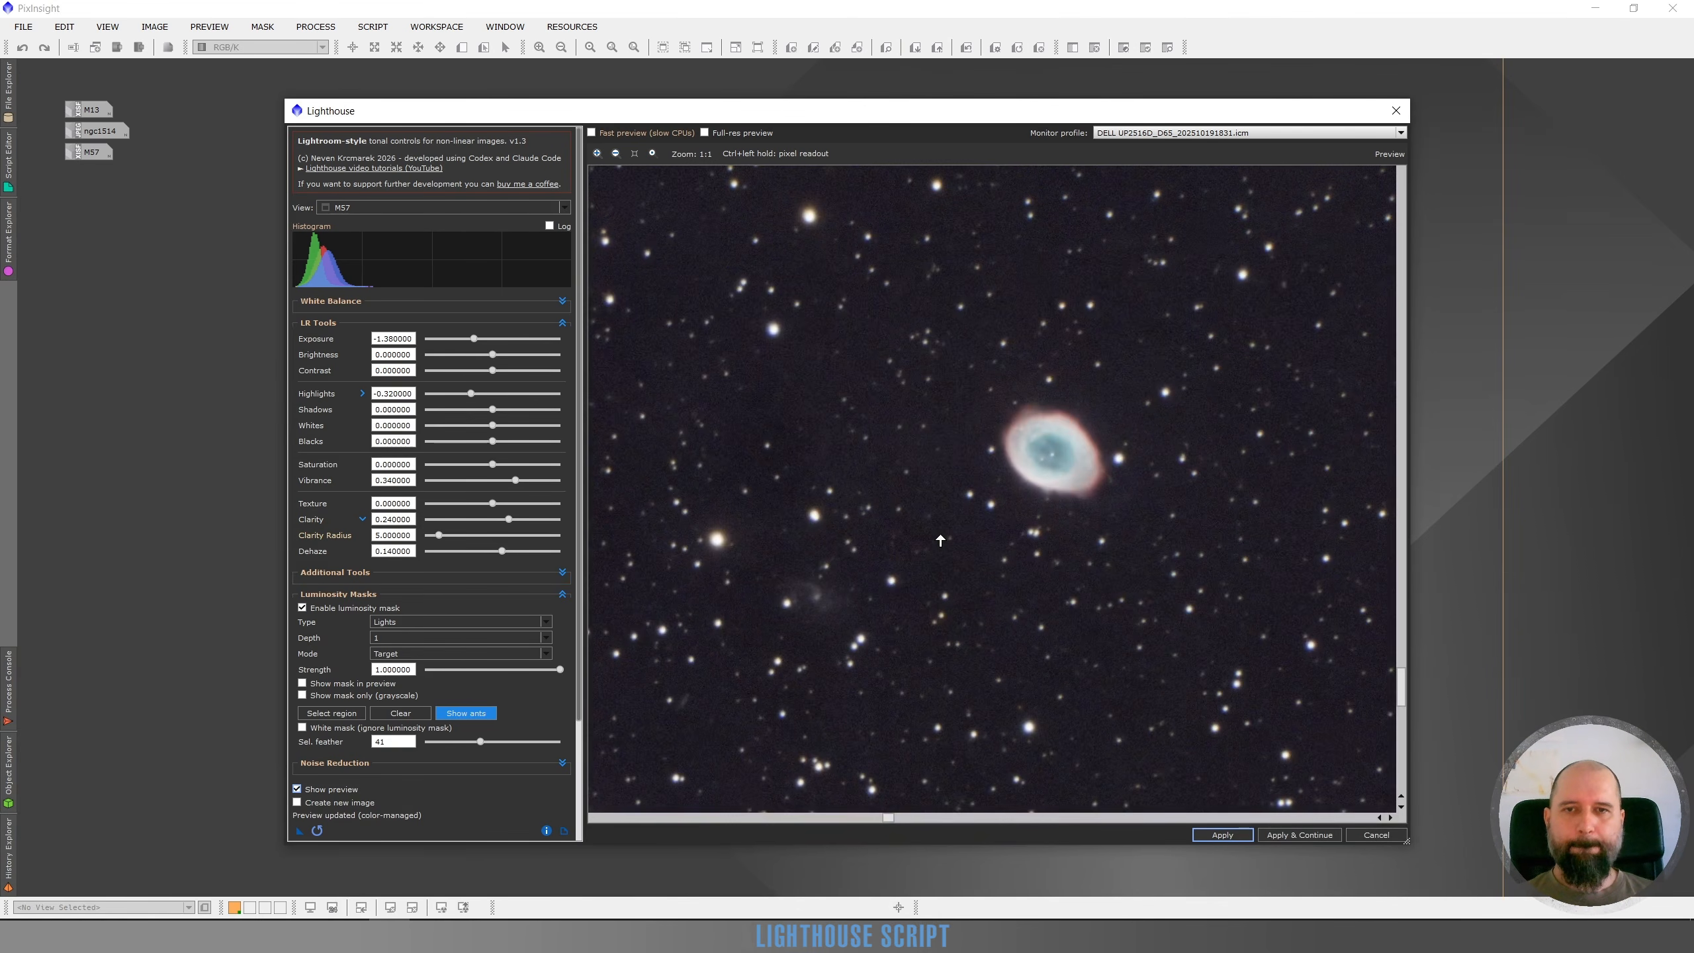
left_click(298, 788)
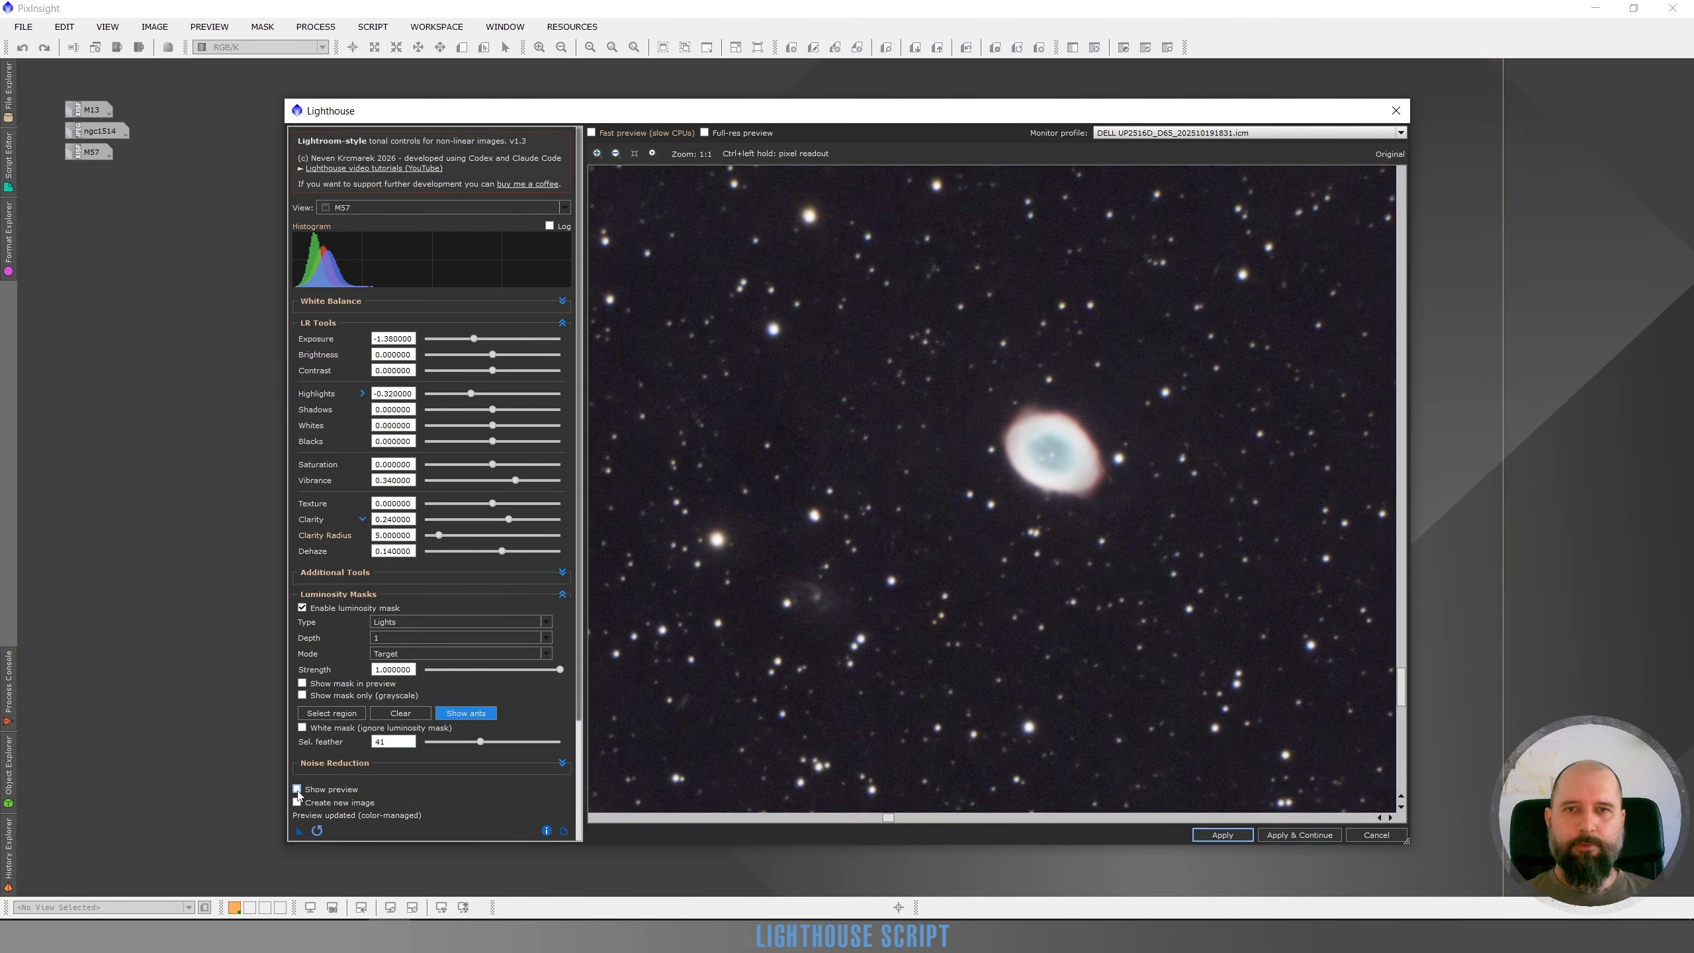
left_click(297, 788)
left_click(297, 788)
left_click(297, 789)
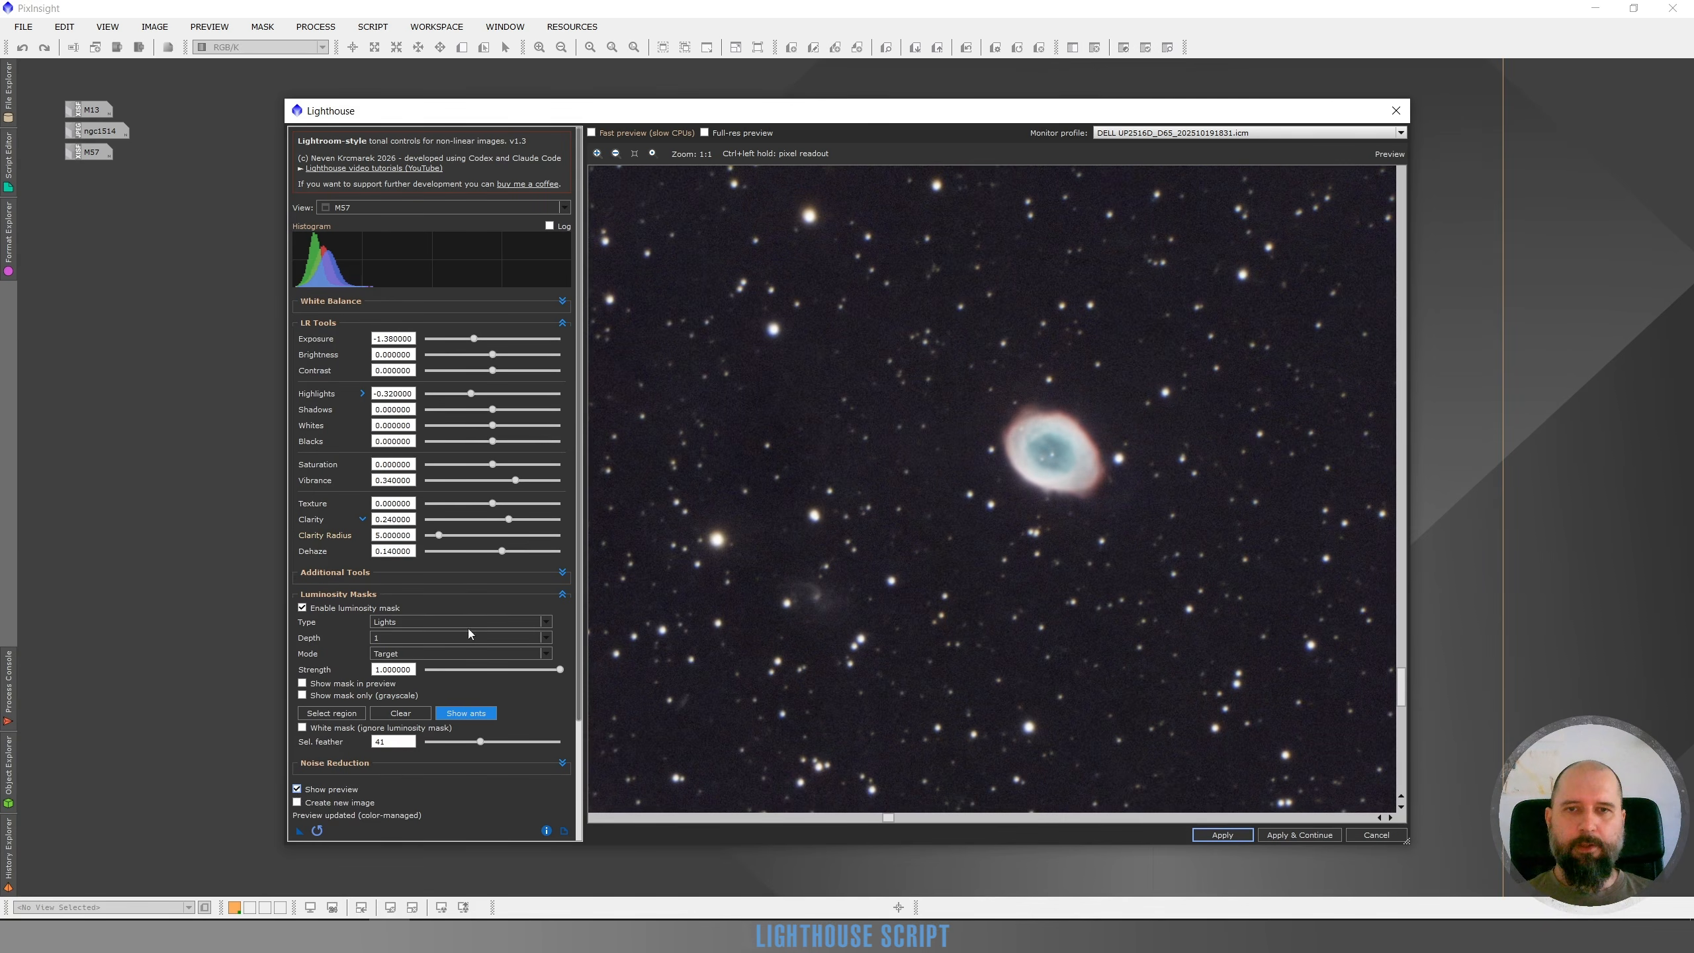
Set Saturation to 0.24, Clarity to 0.54 and Texture to 0.18, checking against the original preview
left_click(508, 465)
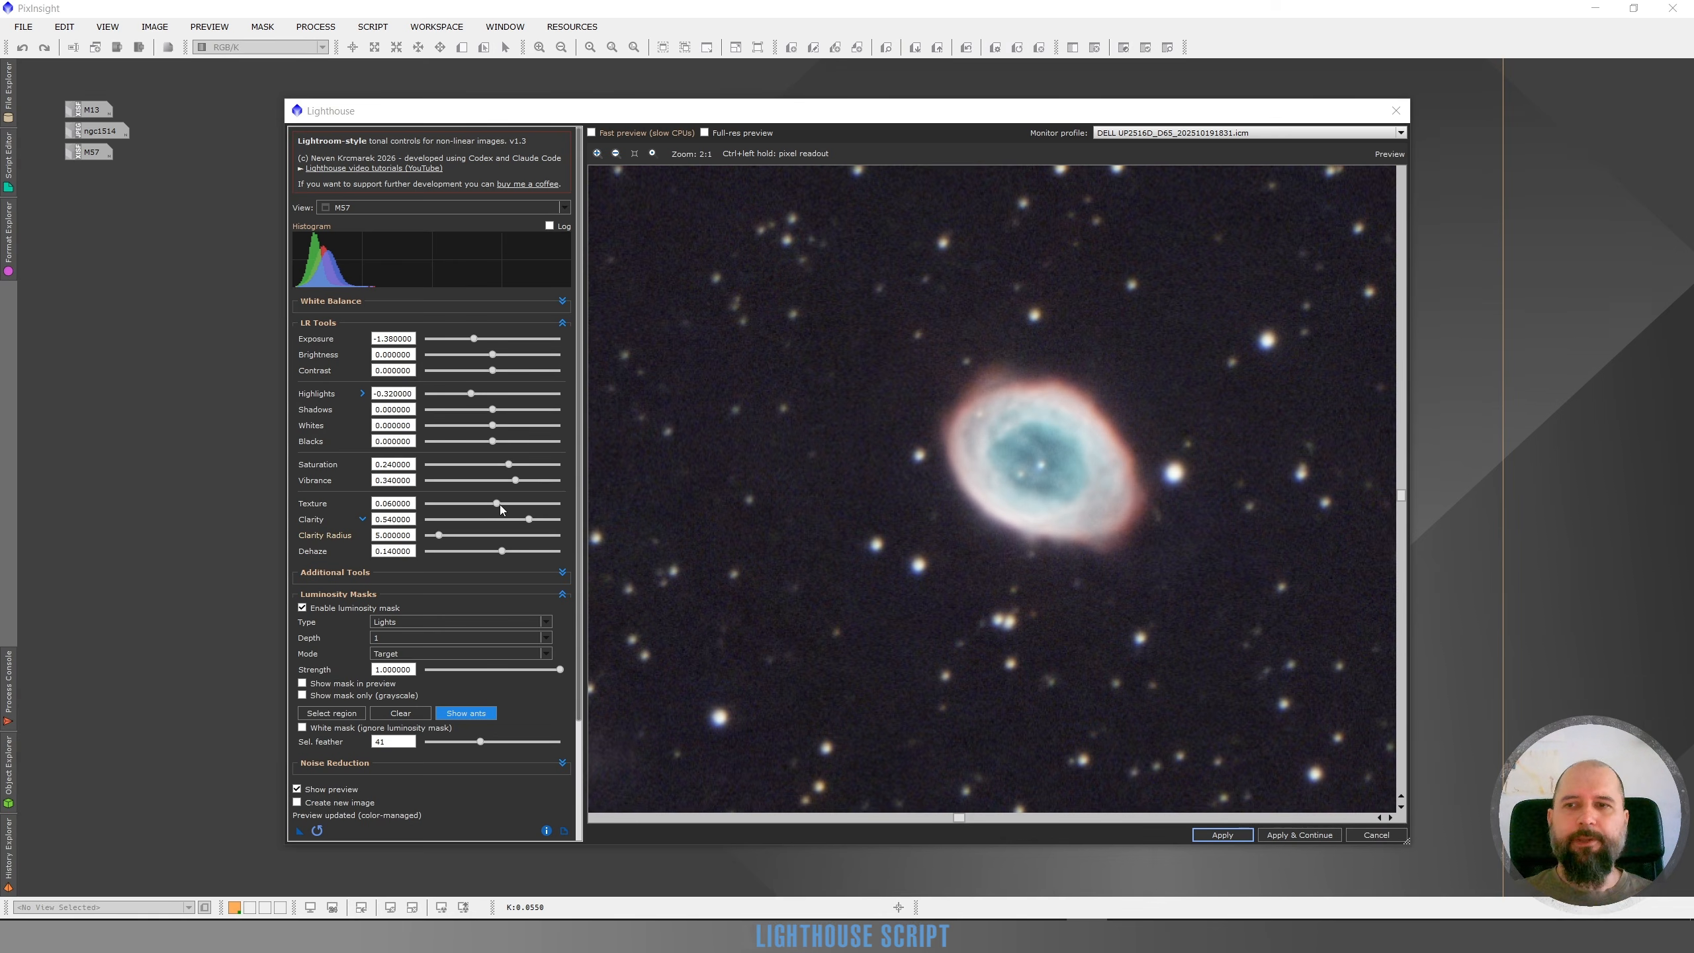
left_click_drag(501, 509, 506, 507)
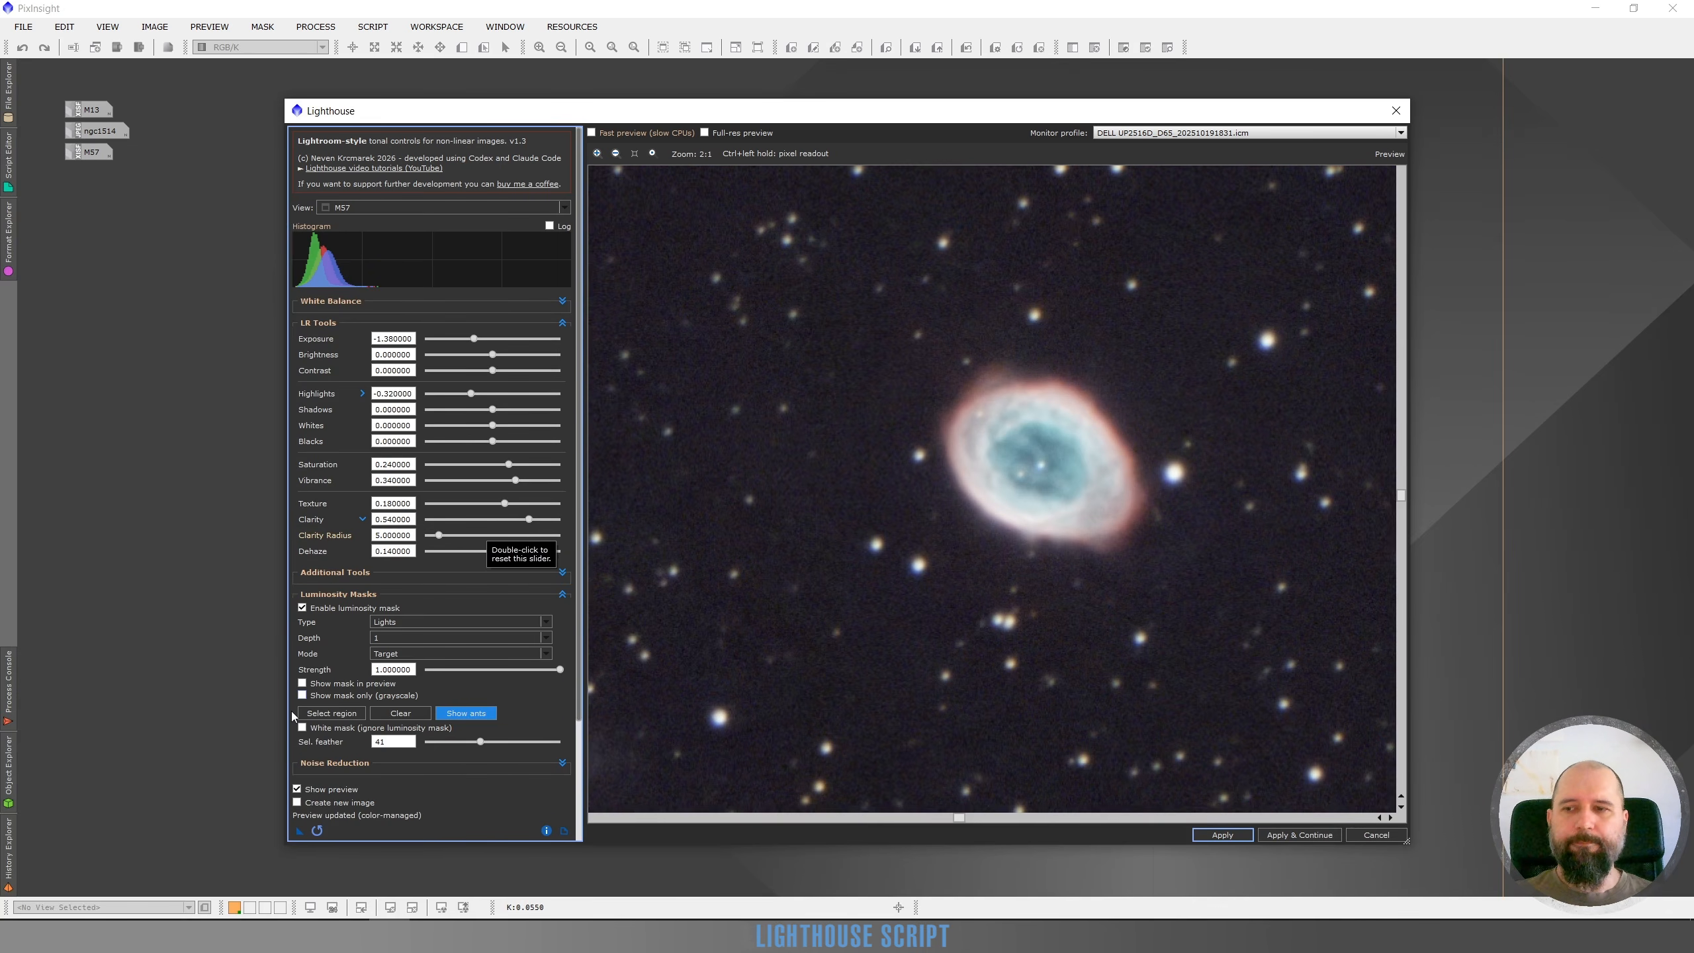
left_click(298, 789)
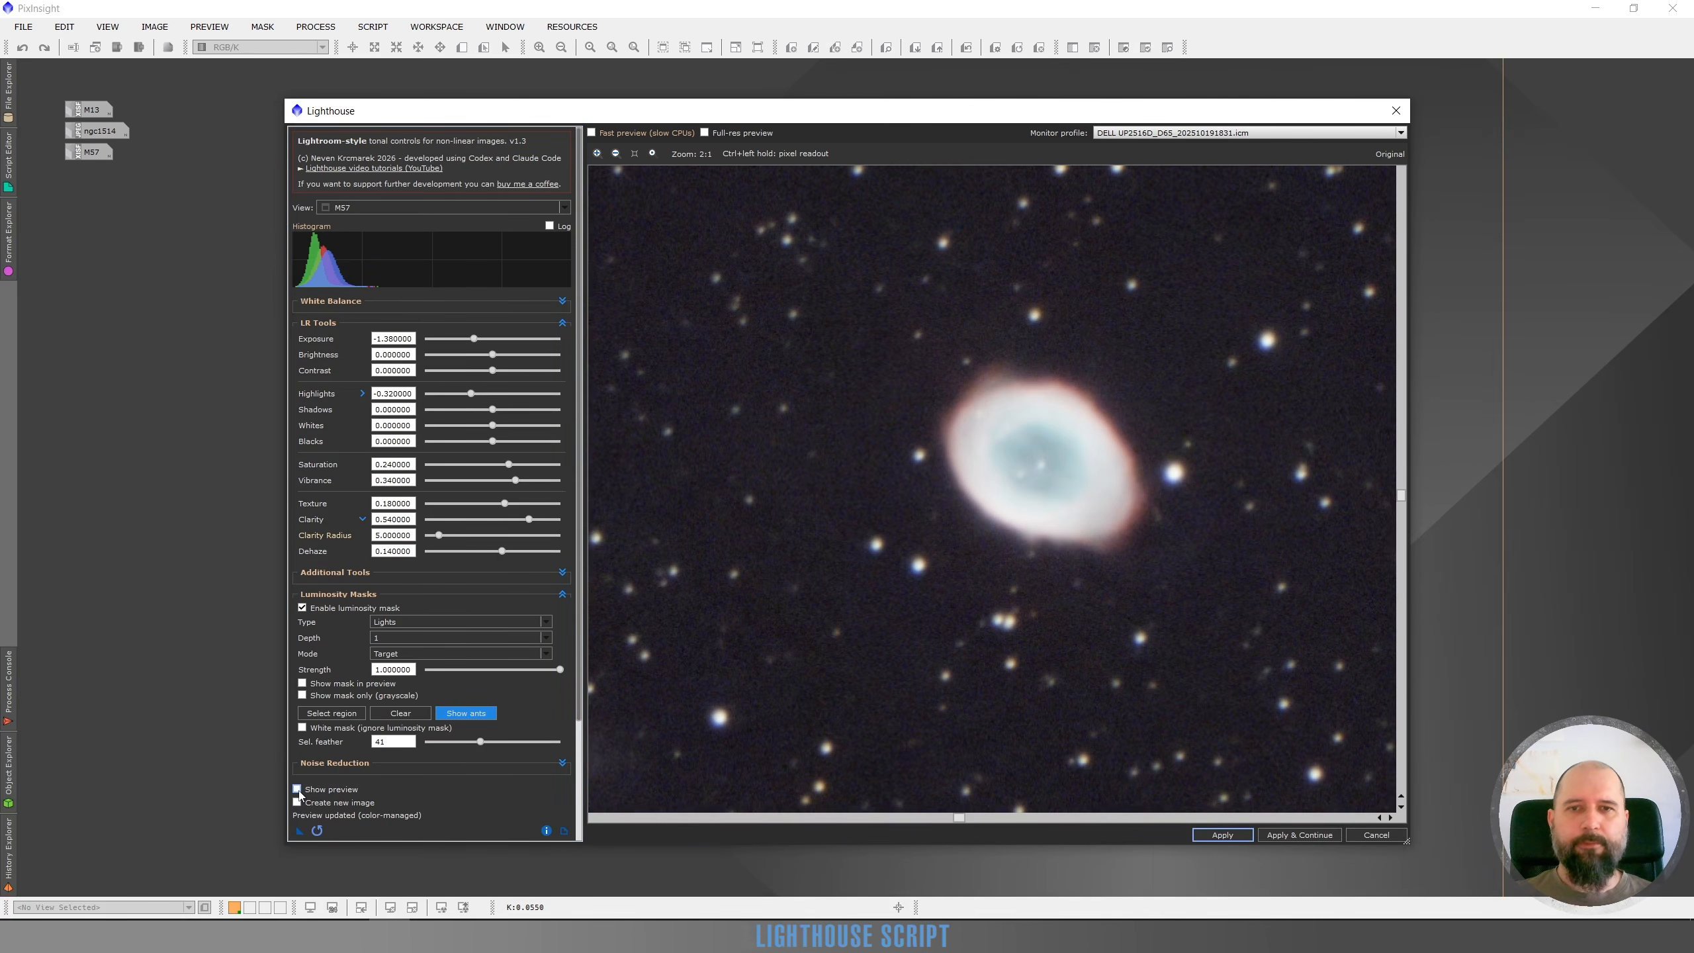
left_click(298, 789)
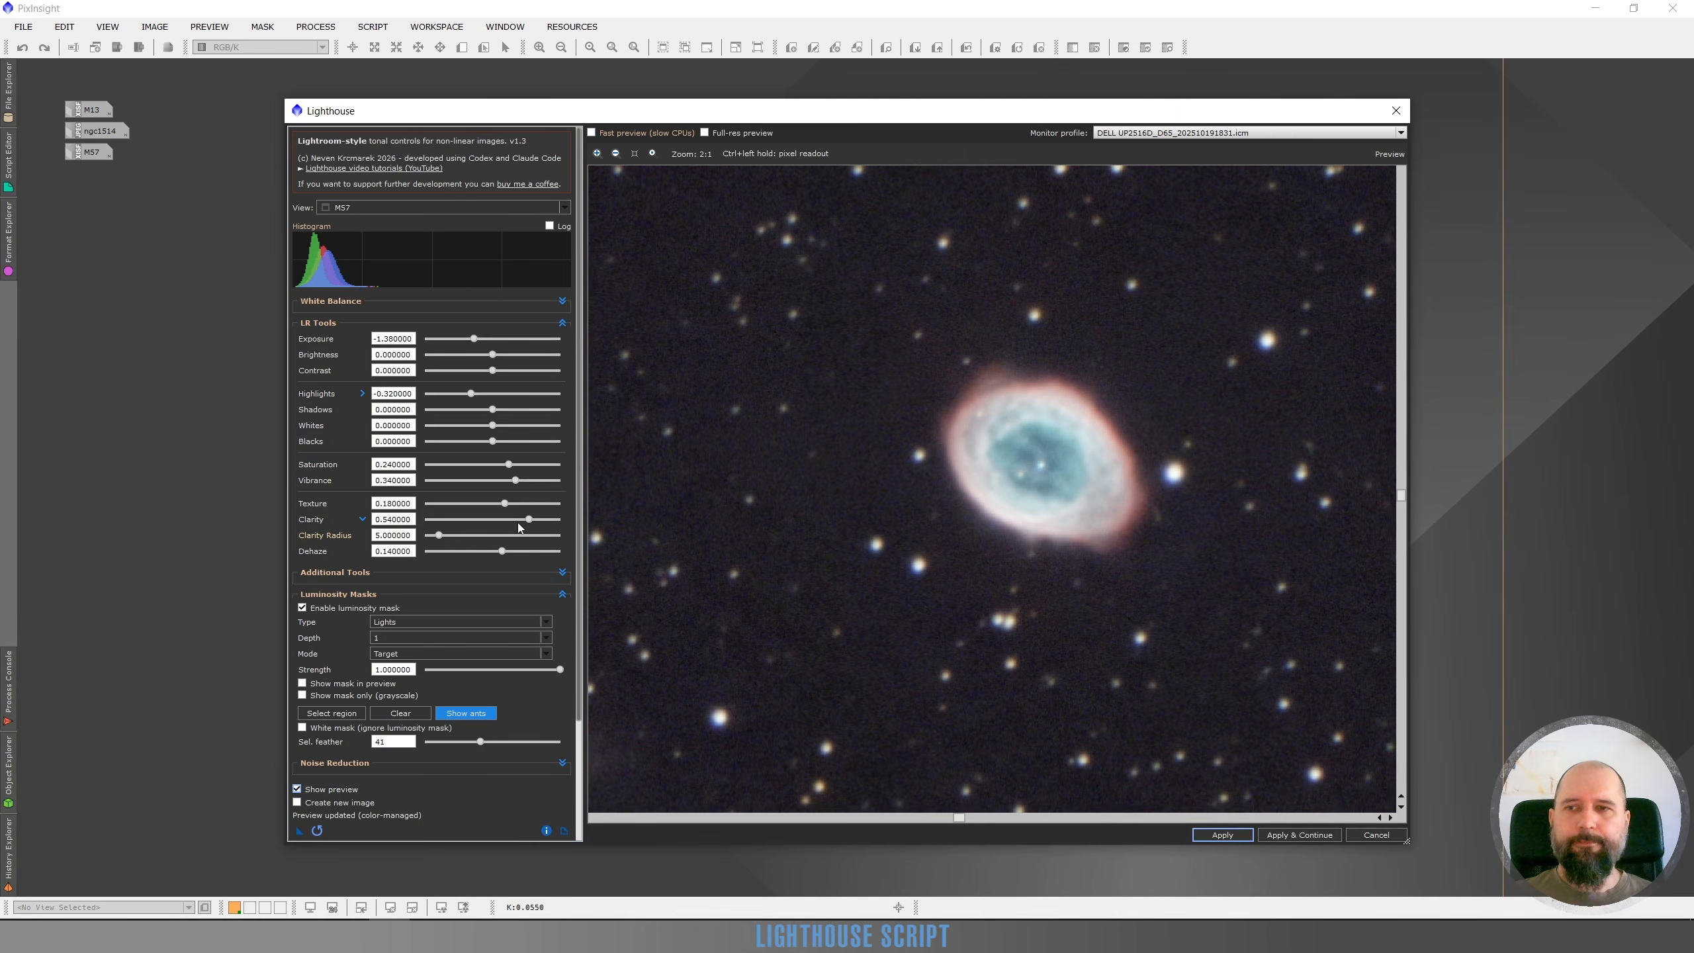
Reset the Texture slider and set Texture to 0.08 and Vibrance to 0.62
double_click(505, 503)
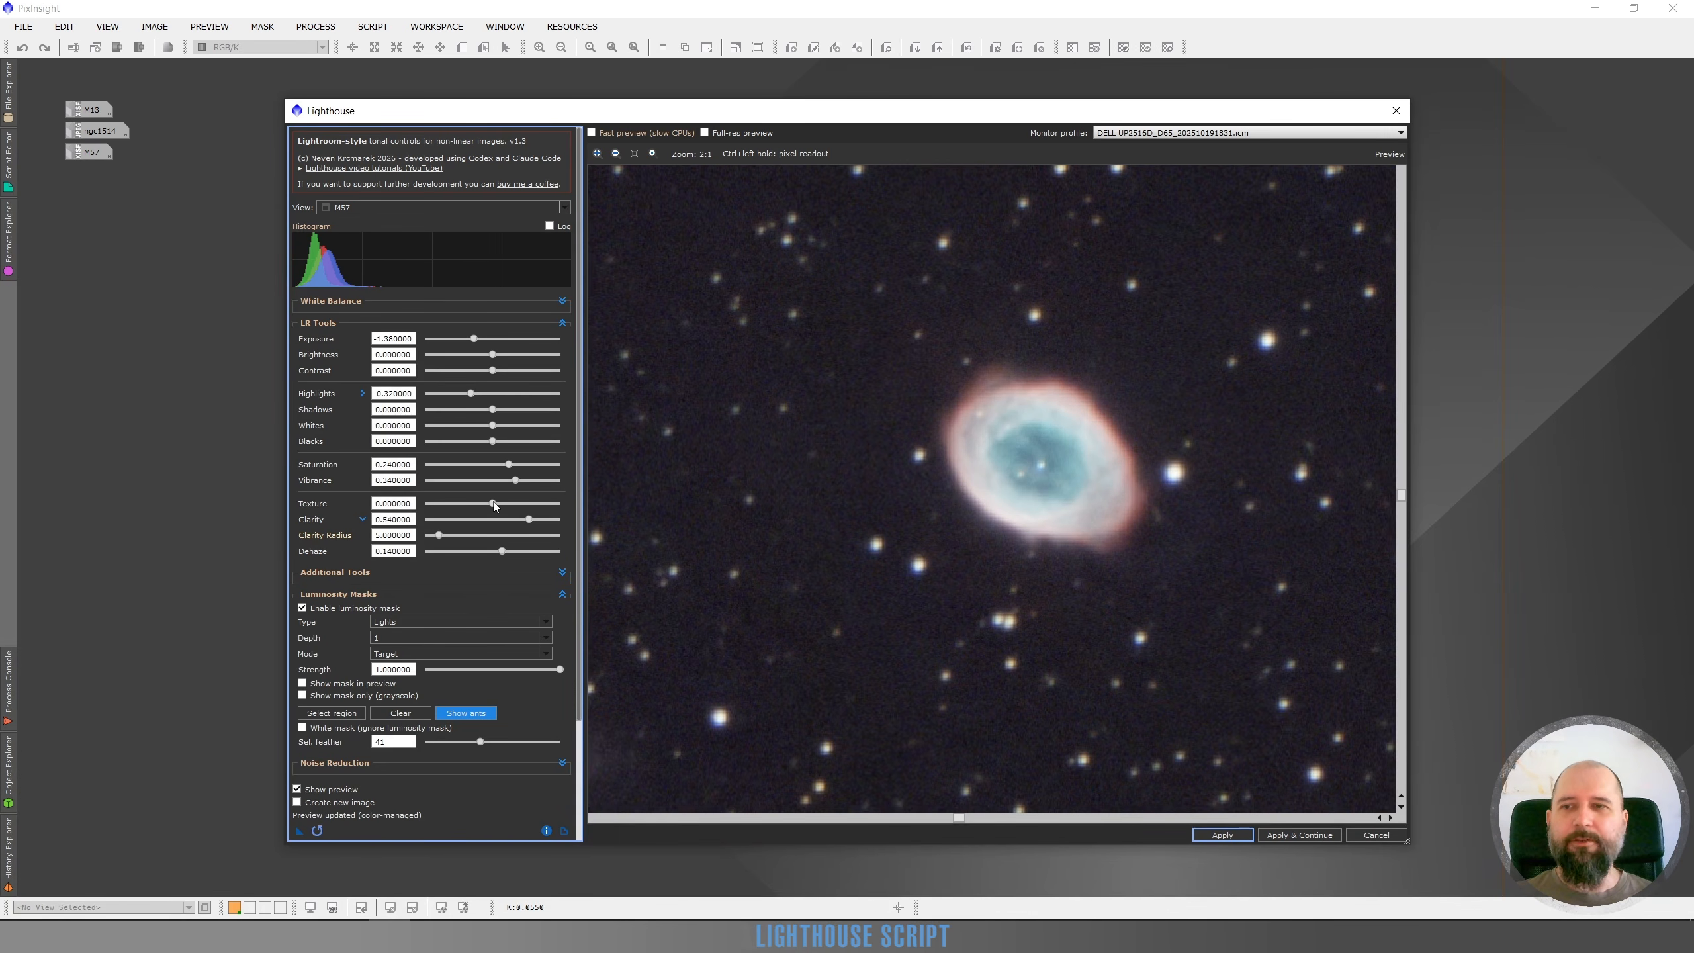
left_click_drag(494, 504, 498, 505)
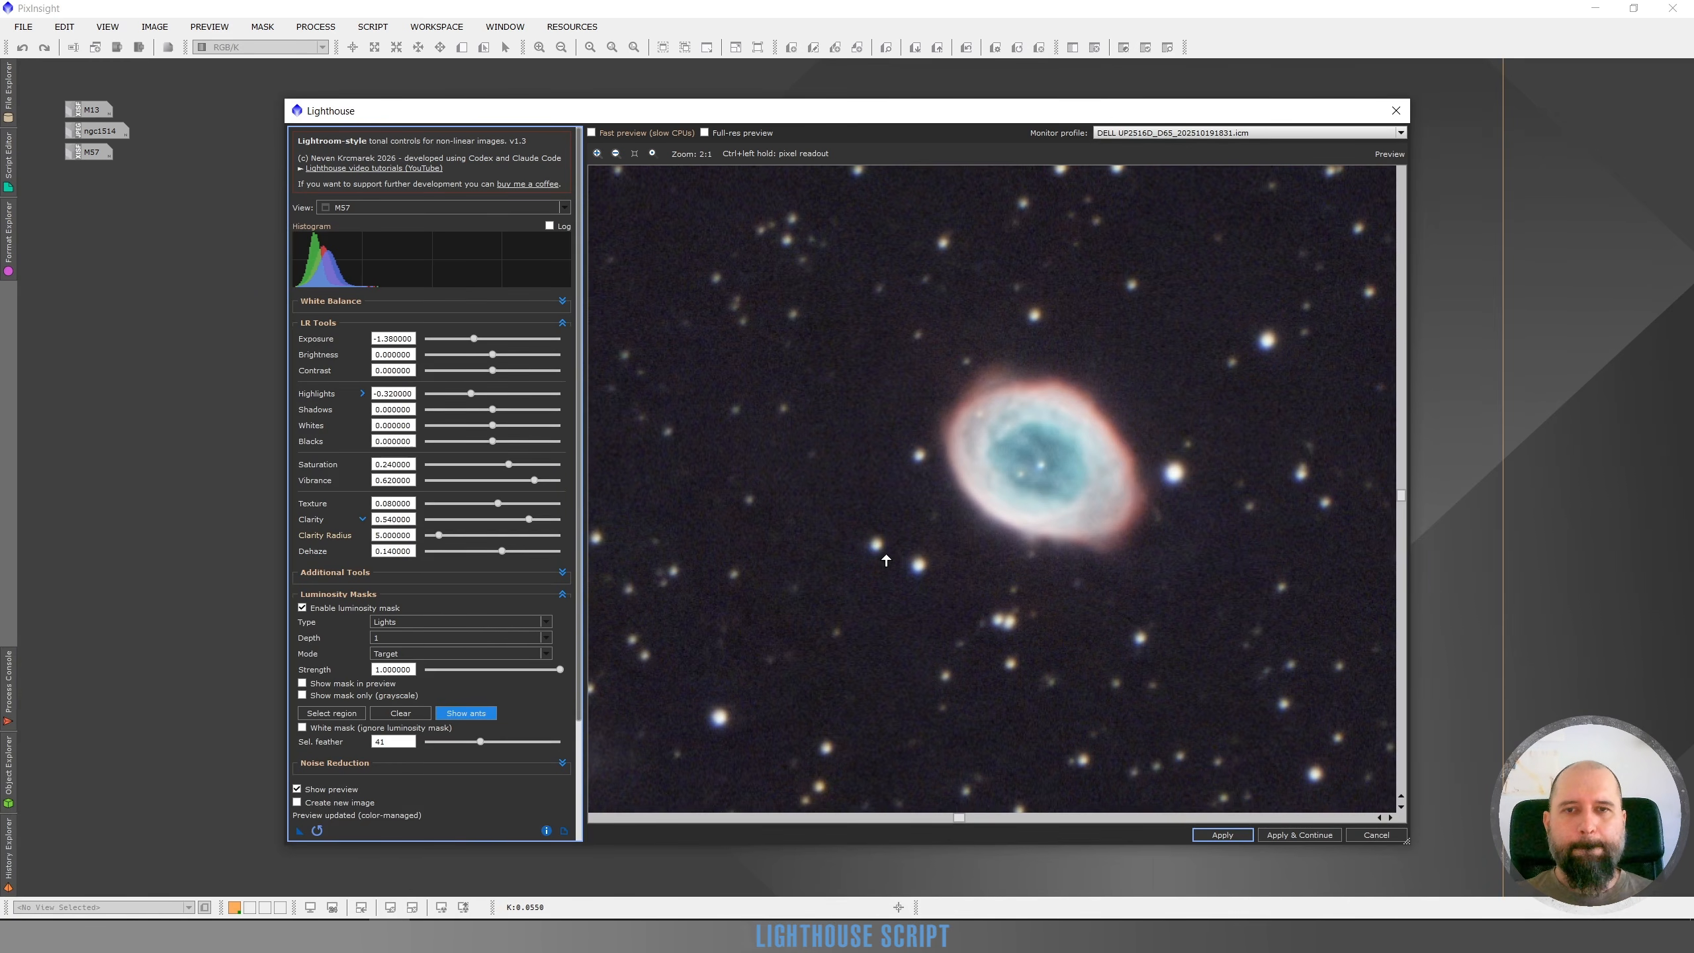
scroll(1009, 548, "down", 2)
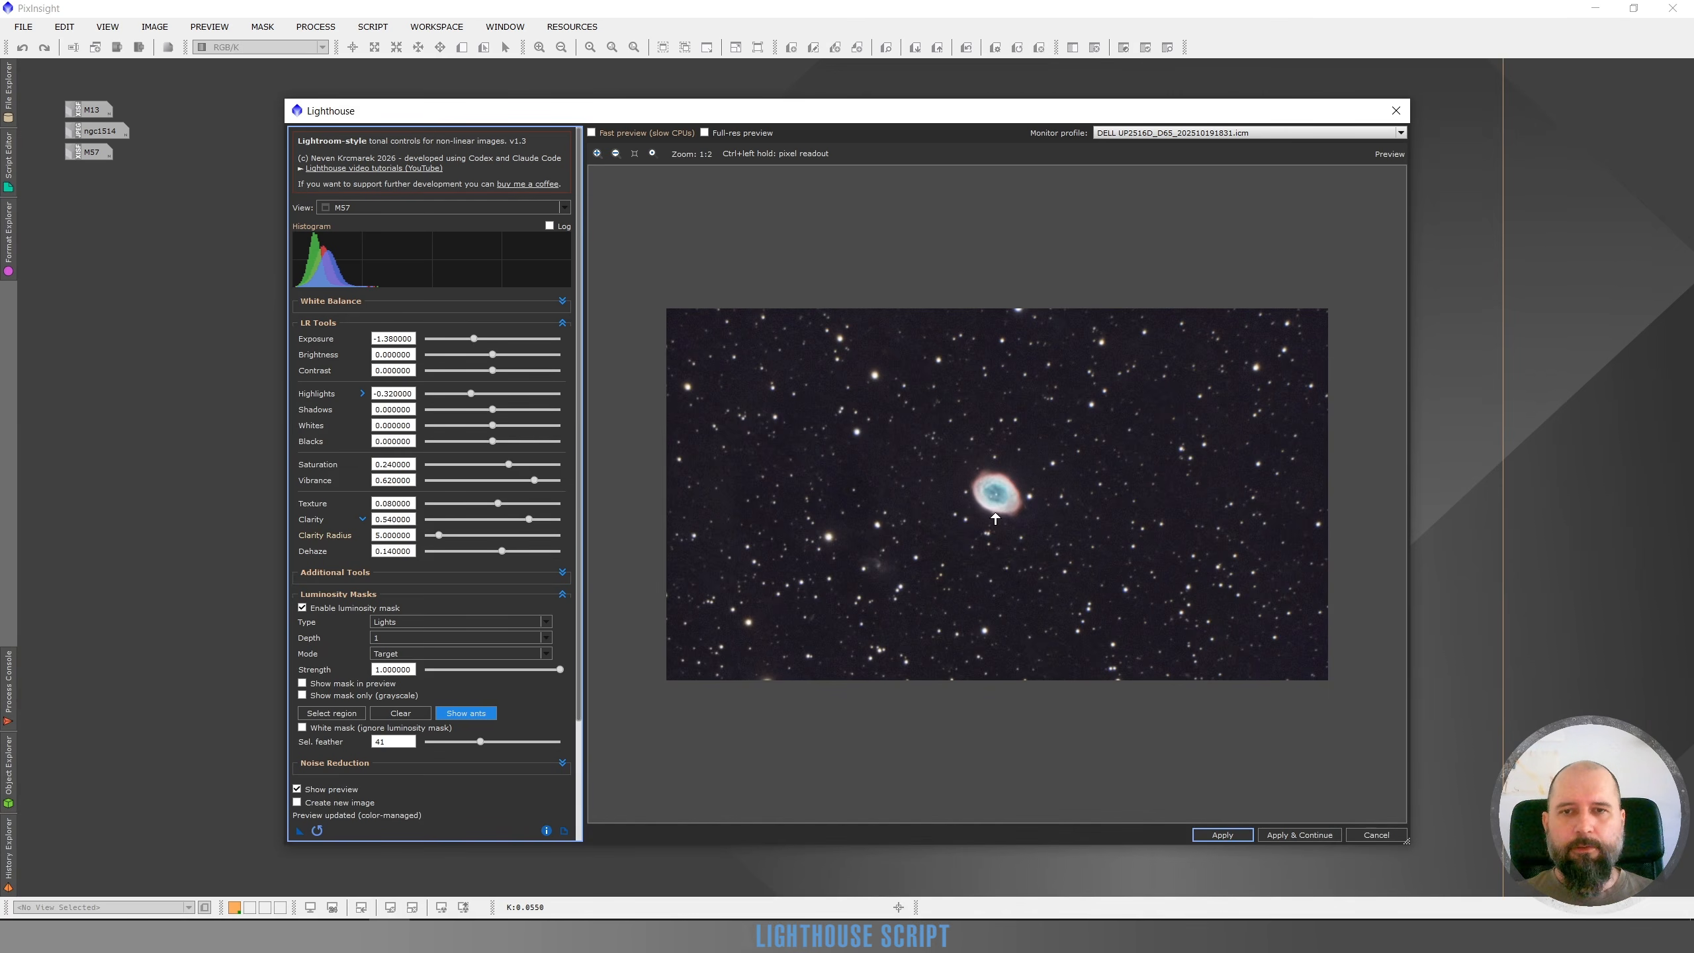
scroll(995, 517, "up", 1)
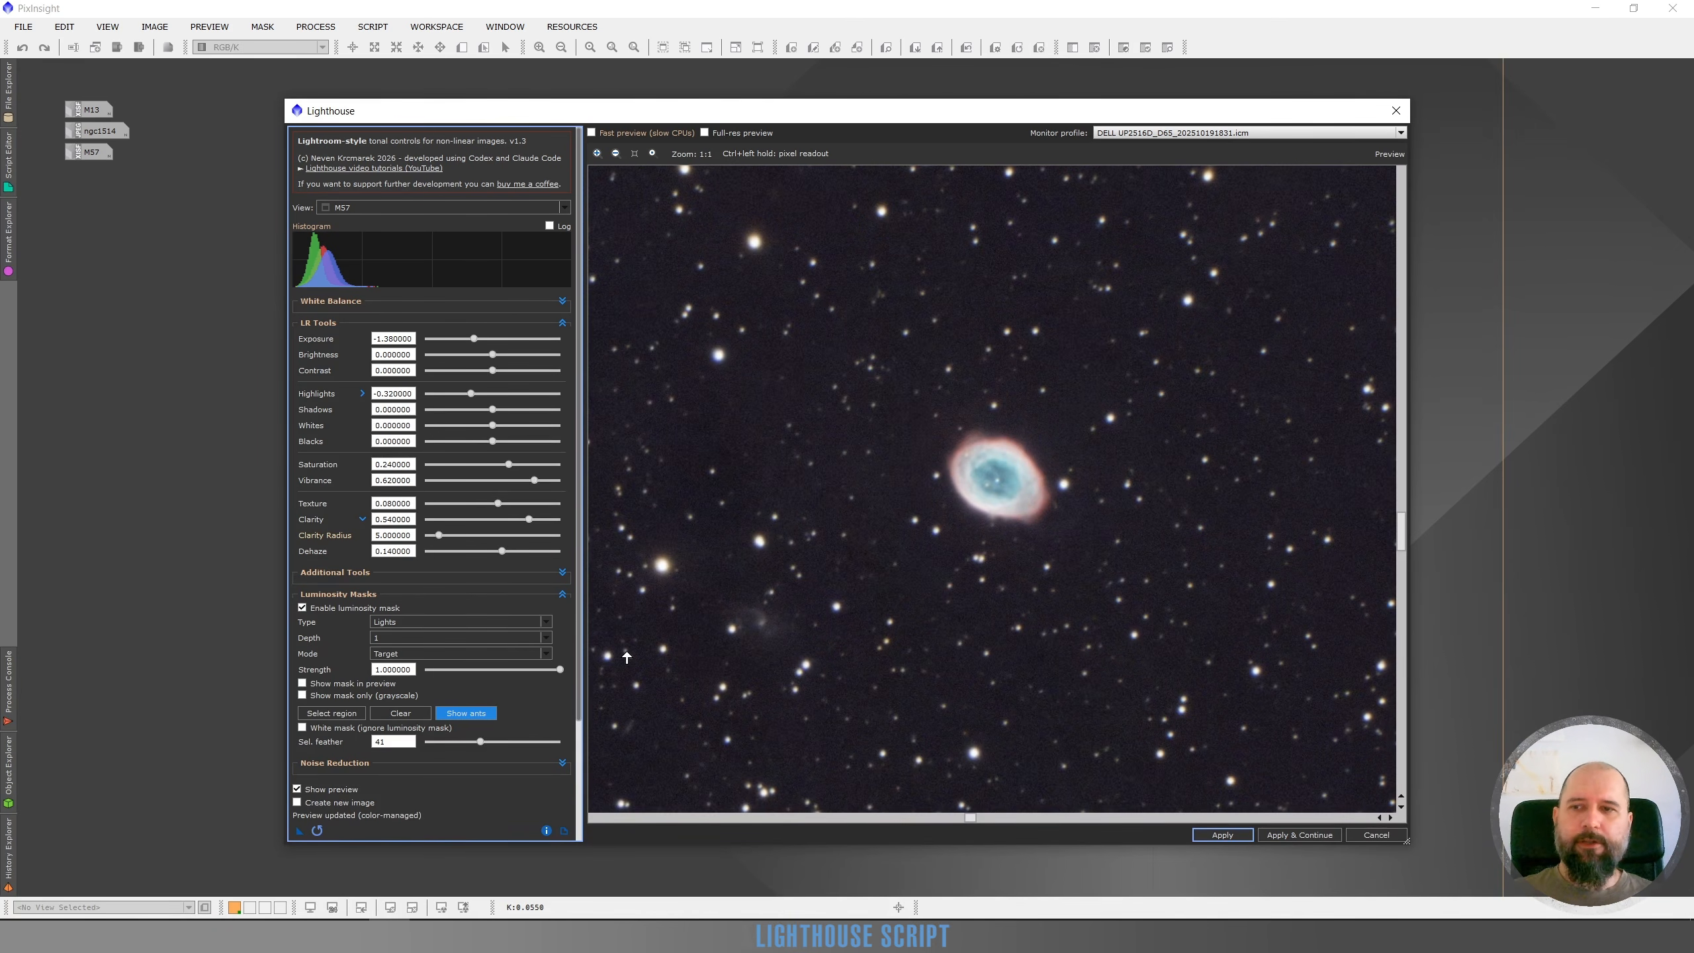
Examine the nebula with the selection outline shown and hidden at different preview zoom levels
left_click(480, 713)
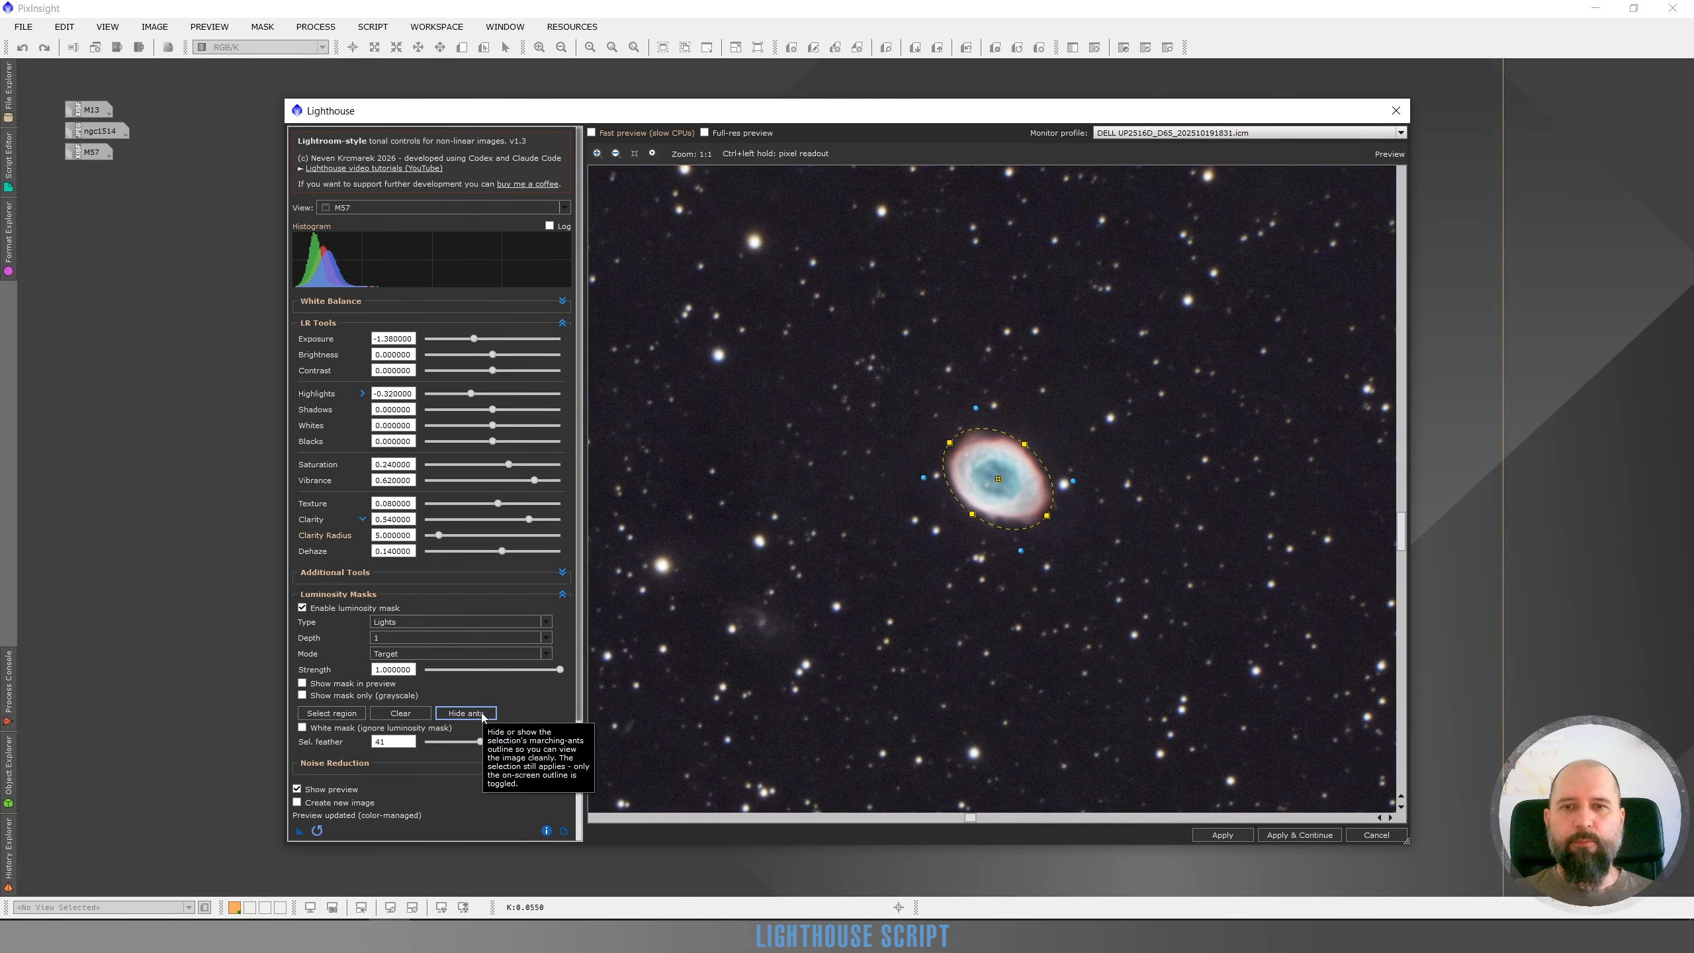
left_click(482, 713)
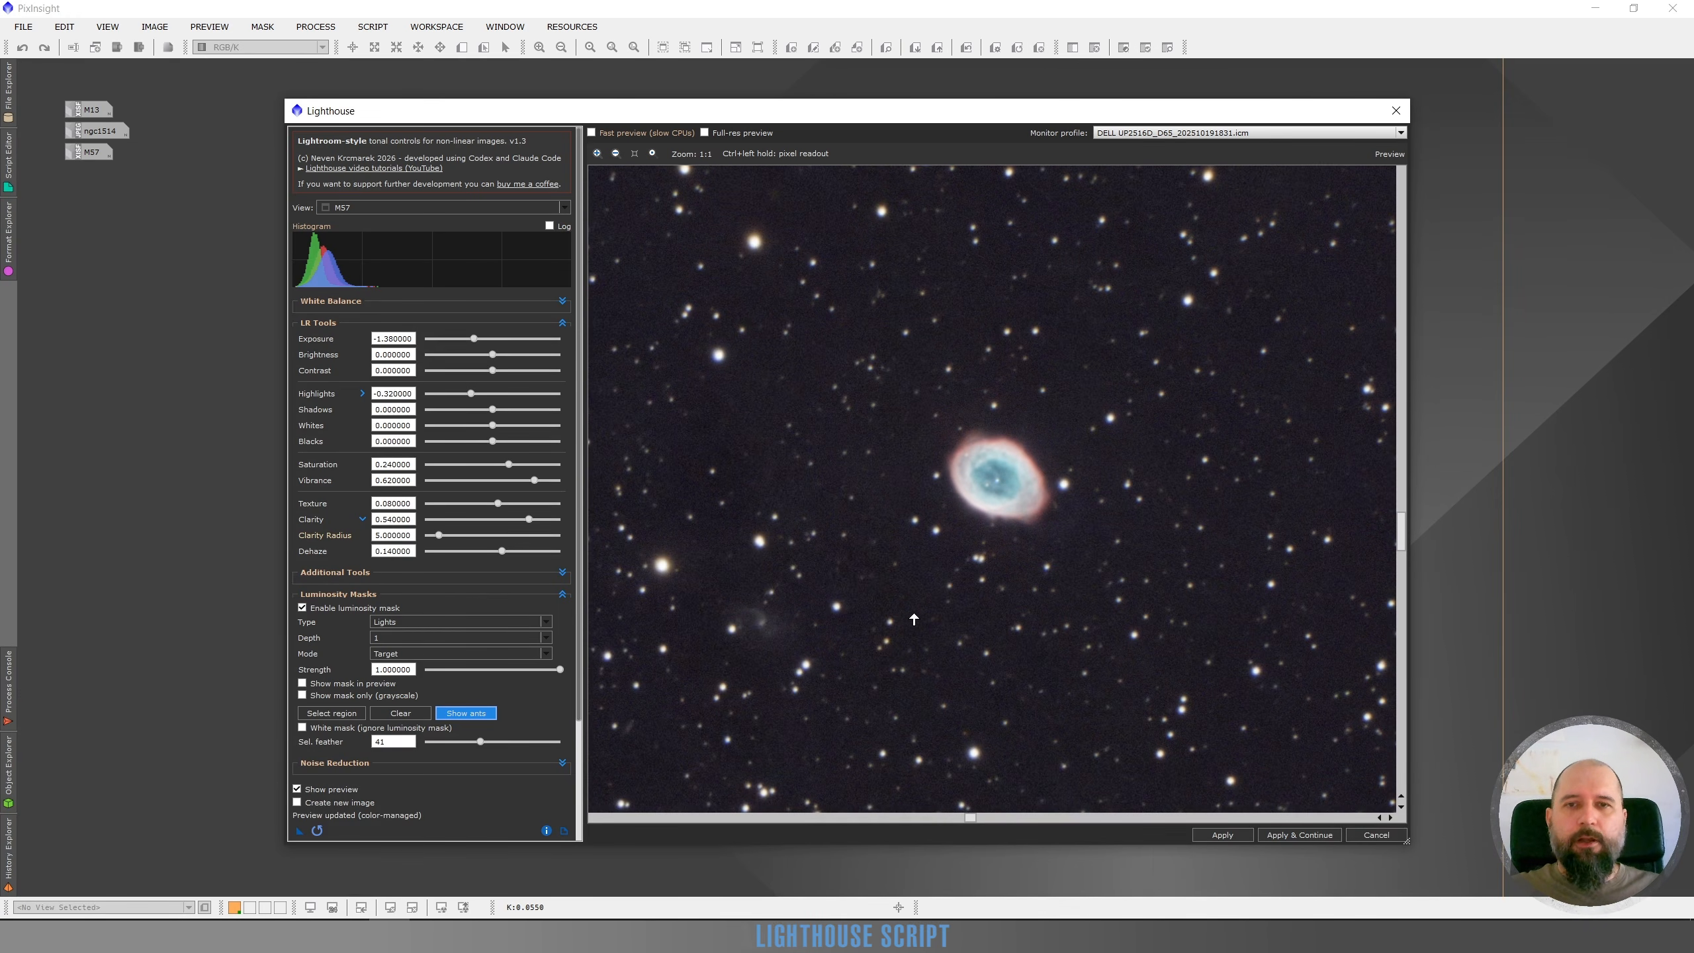
scroll(1005, 576, "down", 1)
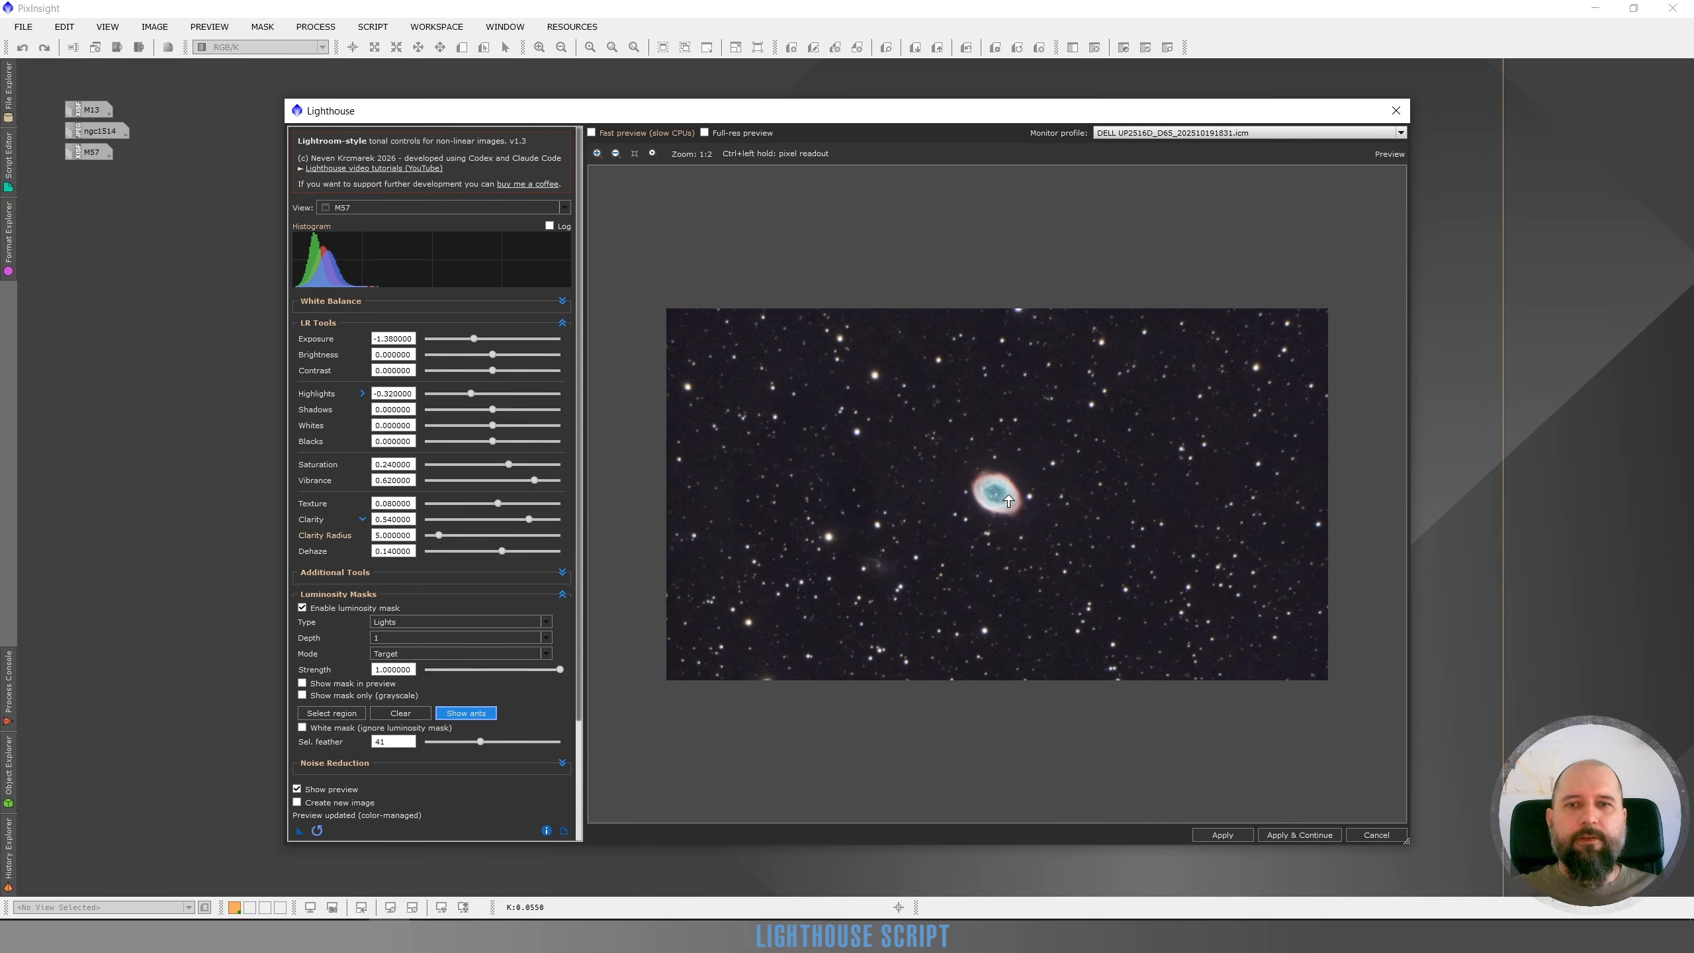
scroll(1007, 500, "up", 1)
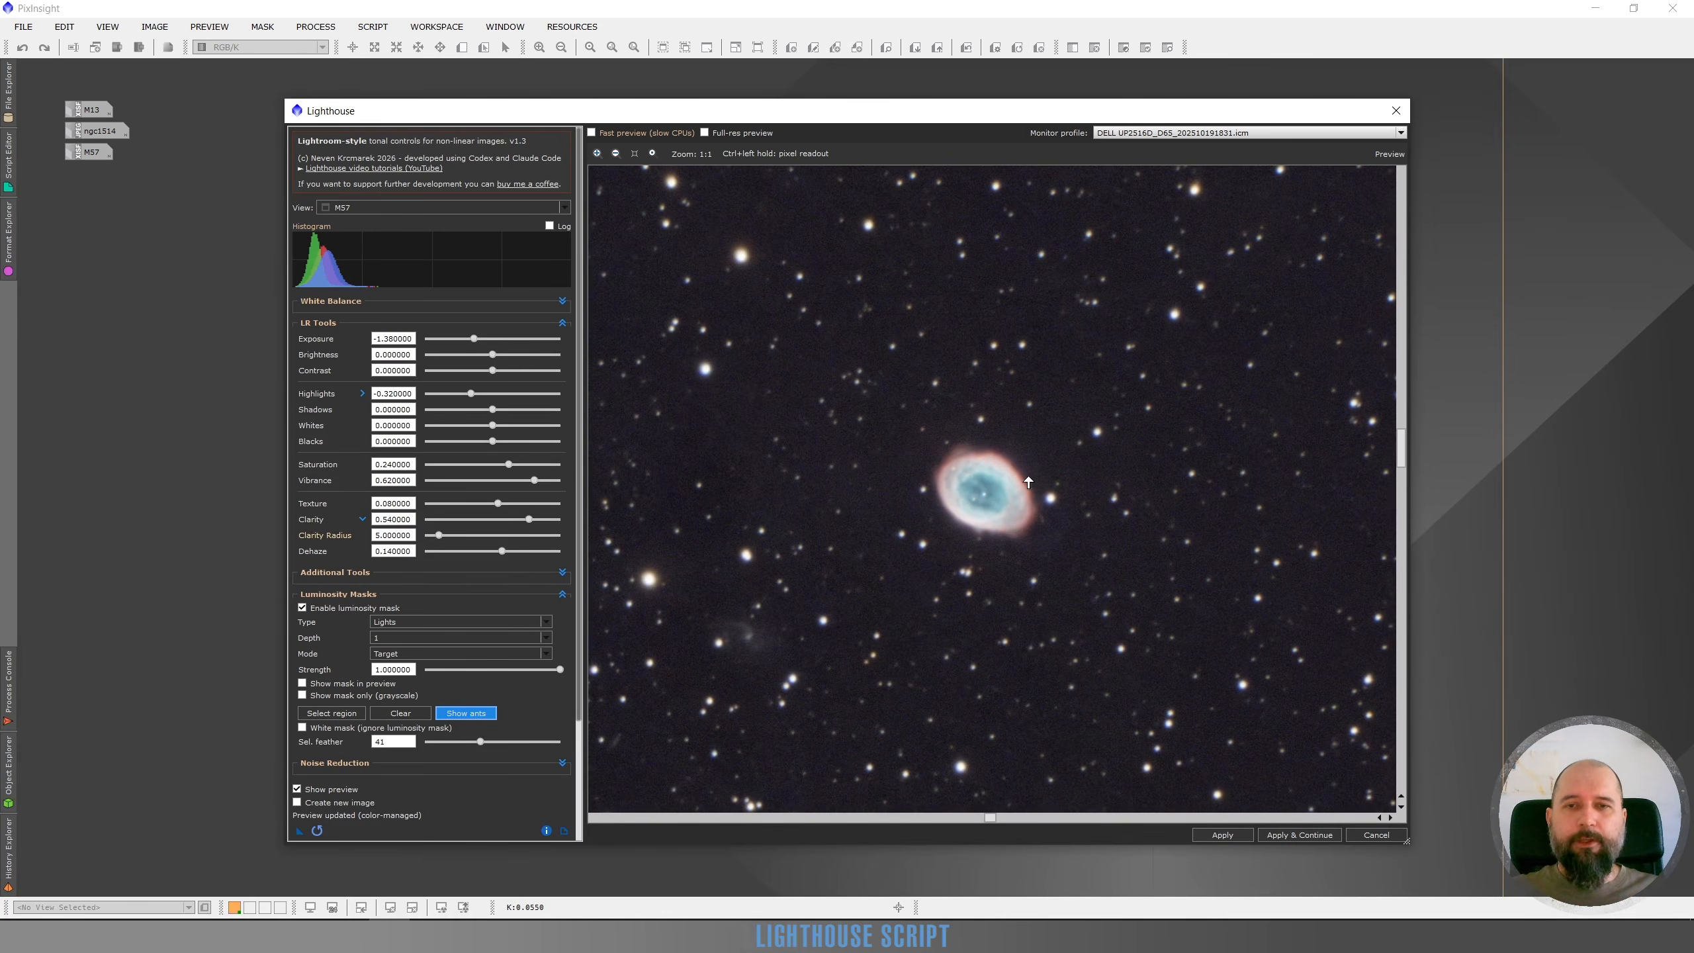
scroll(1009, 473, "down", 1)
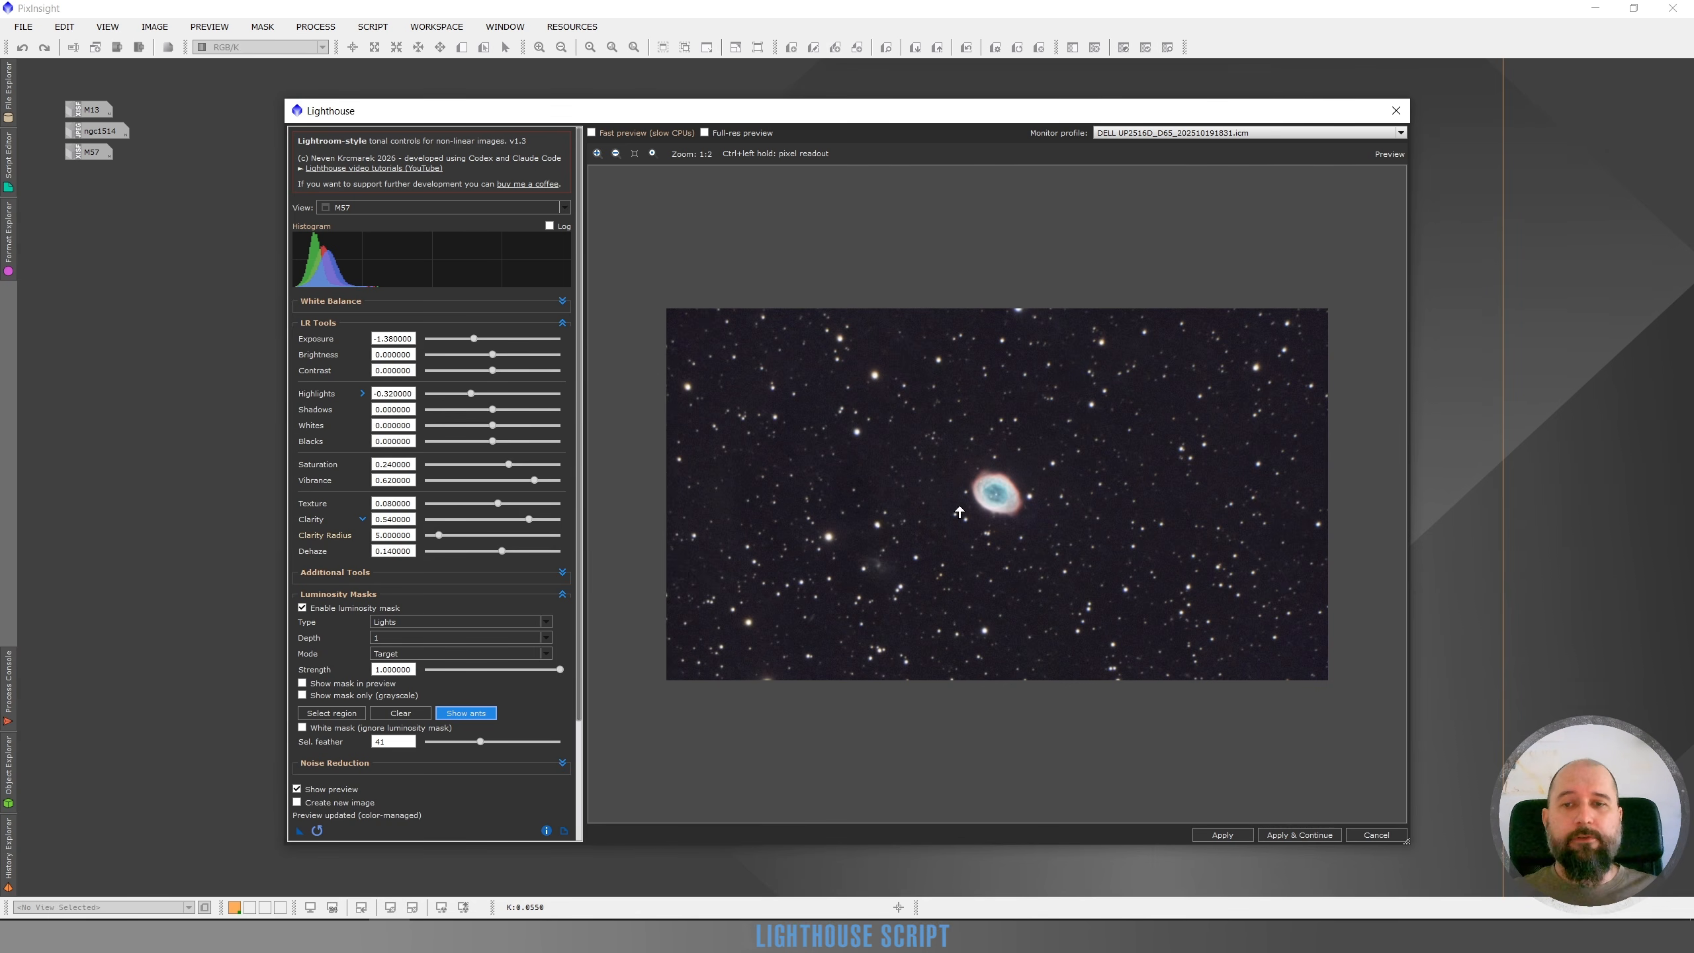
scroll(991, 527, "up", 1)
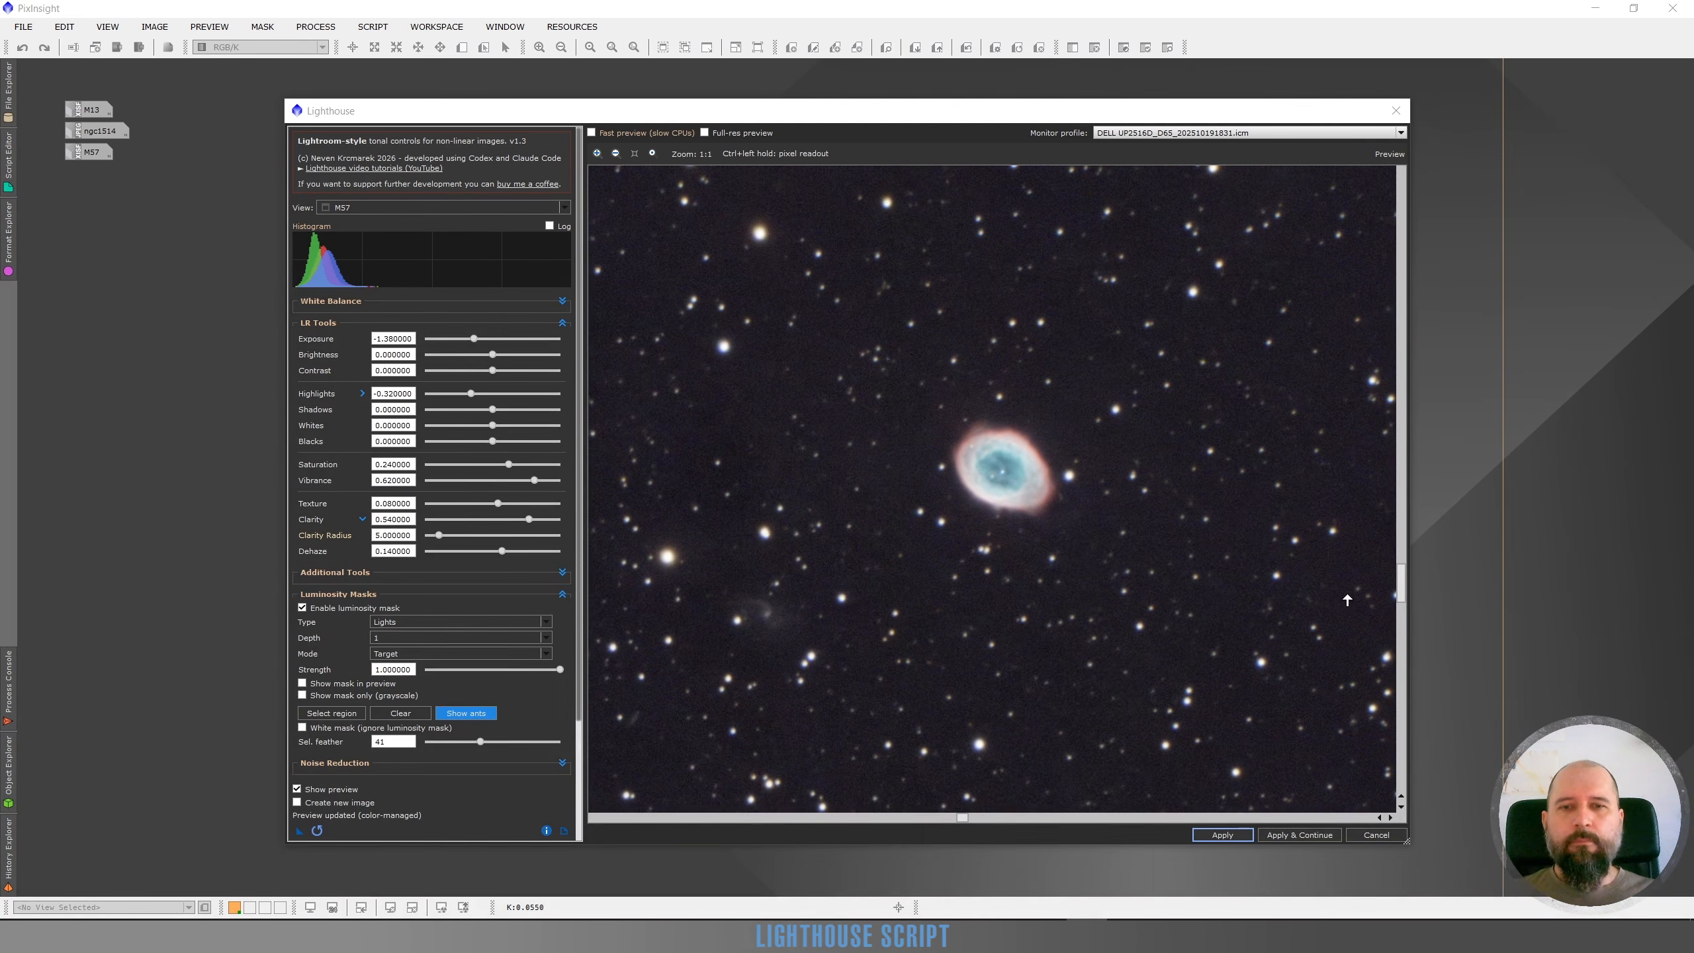
Apply the Lighthouse adjustments to the M57 image
left_click(1219, 836)
left_click(1221, 837)
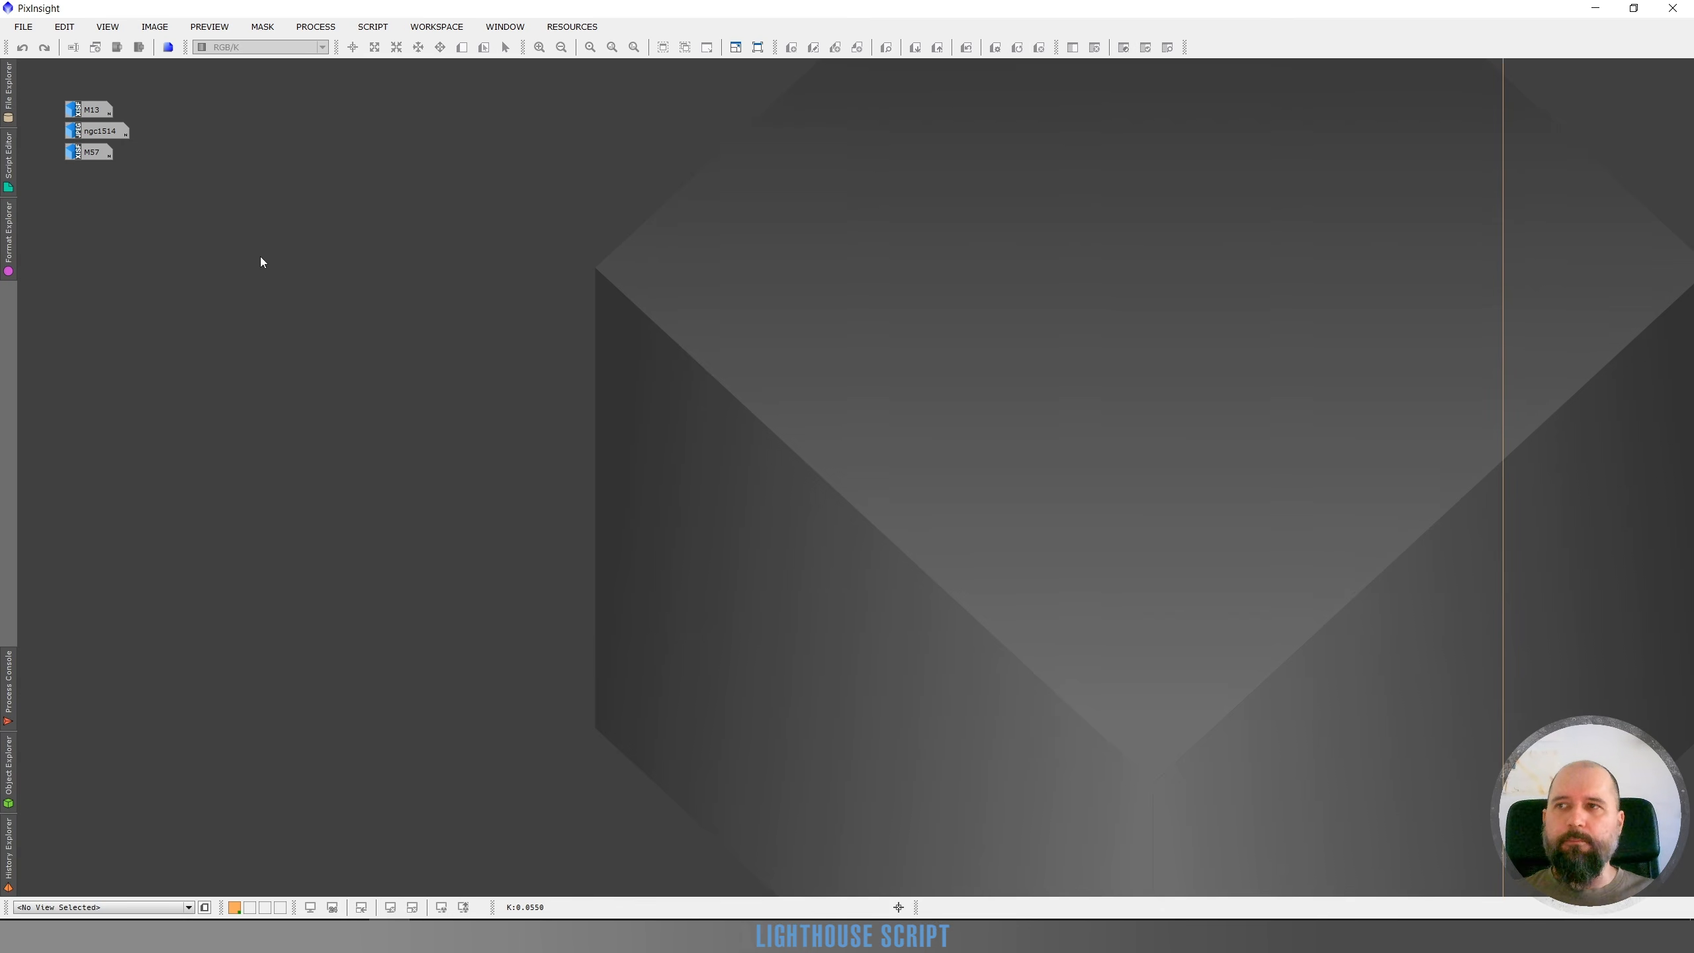
Restore the minimized M57 image window and reposition it in the workspace
double_click(96, 153)
left_click_drag(688, 130, 908, 246)
scroll(824, 500, "up", 1)
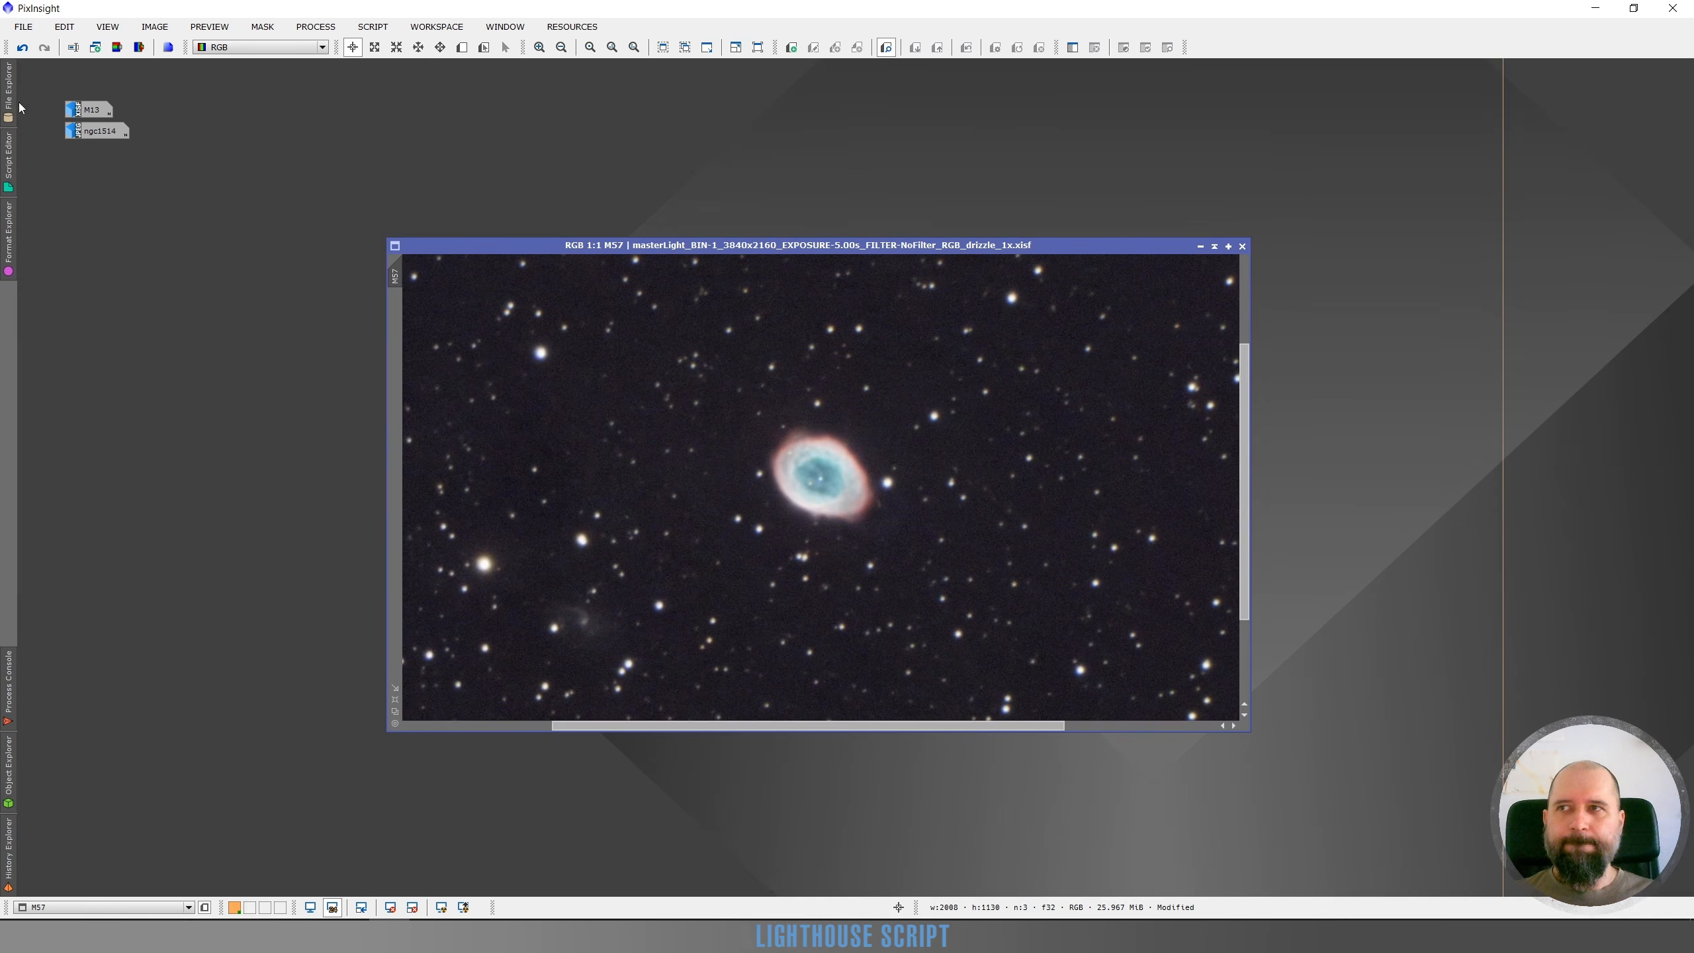
Compare the processed M57 image with the original by undoing and redoing the Lighthouse adjustment at different zooms
left_click(23, 49)
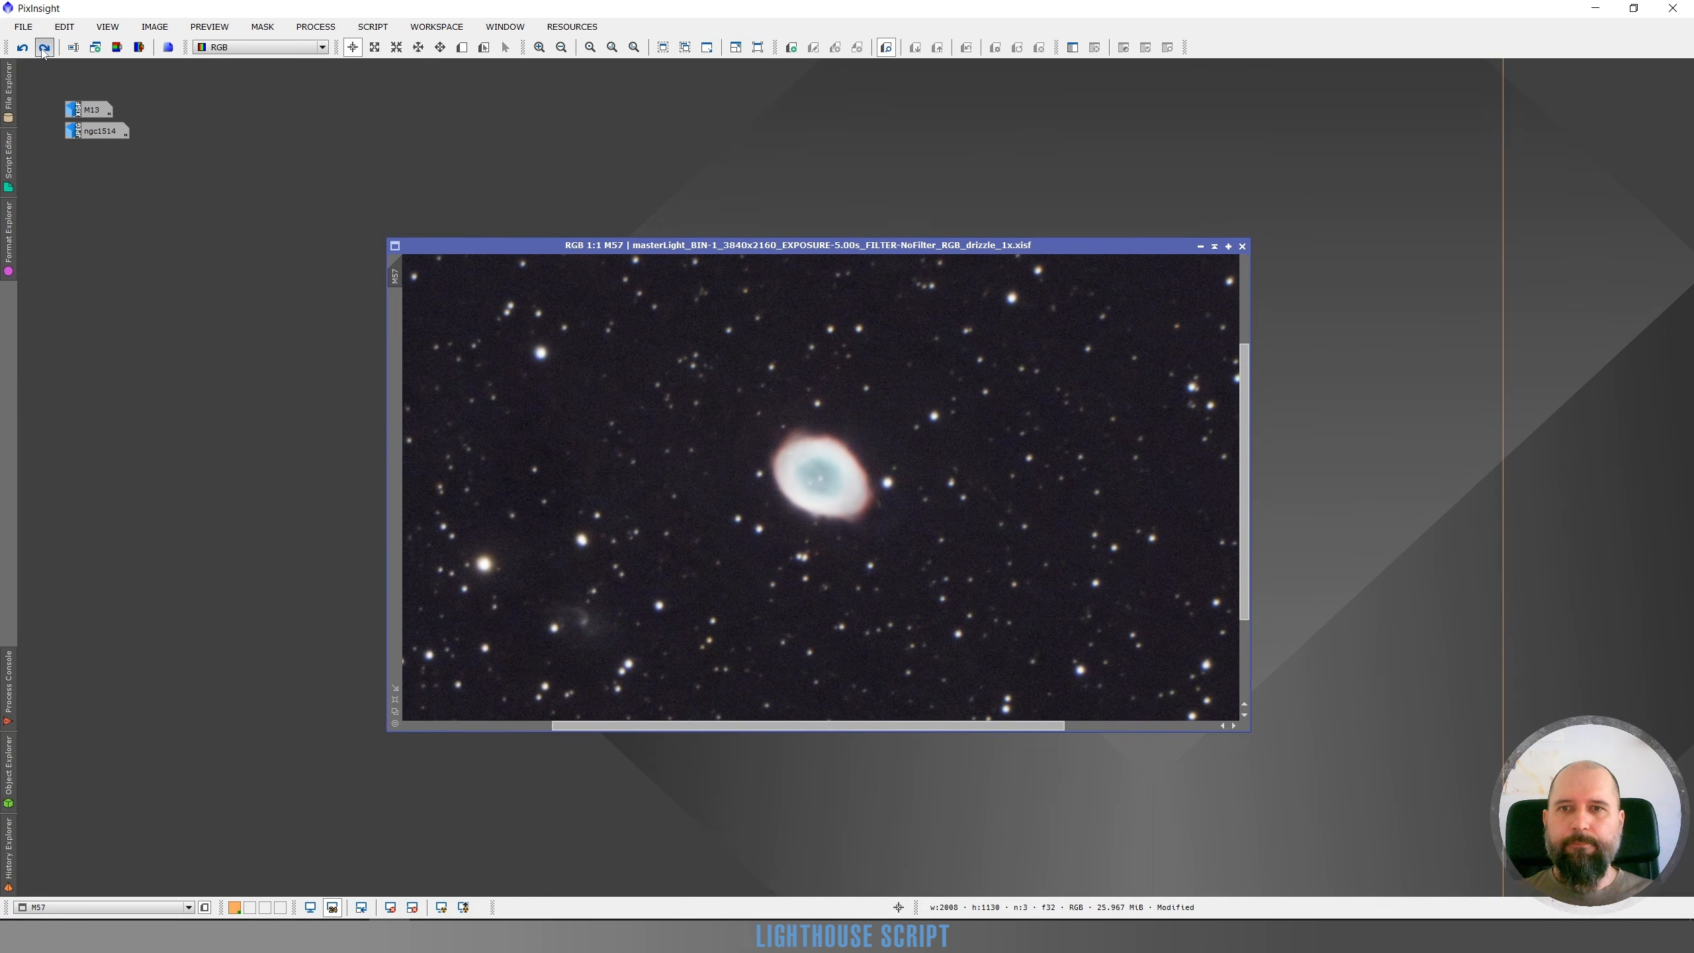
left_click(44, 48)
left_click(23, 49)
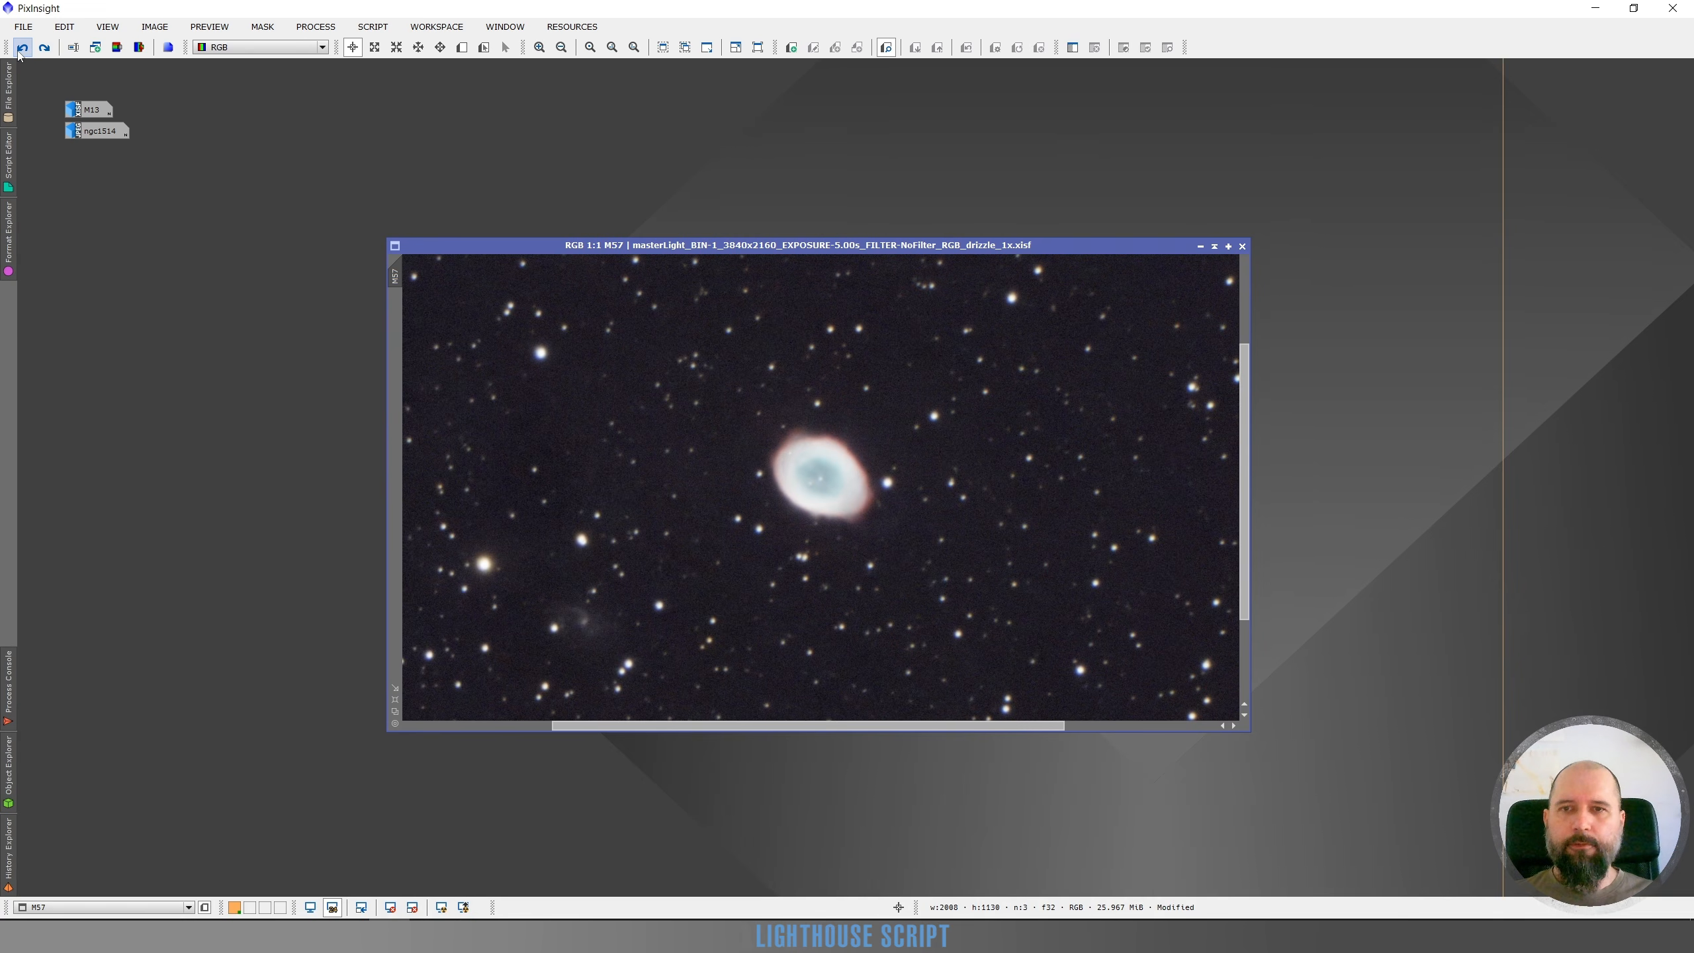
left_click(44, 49)
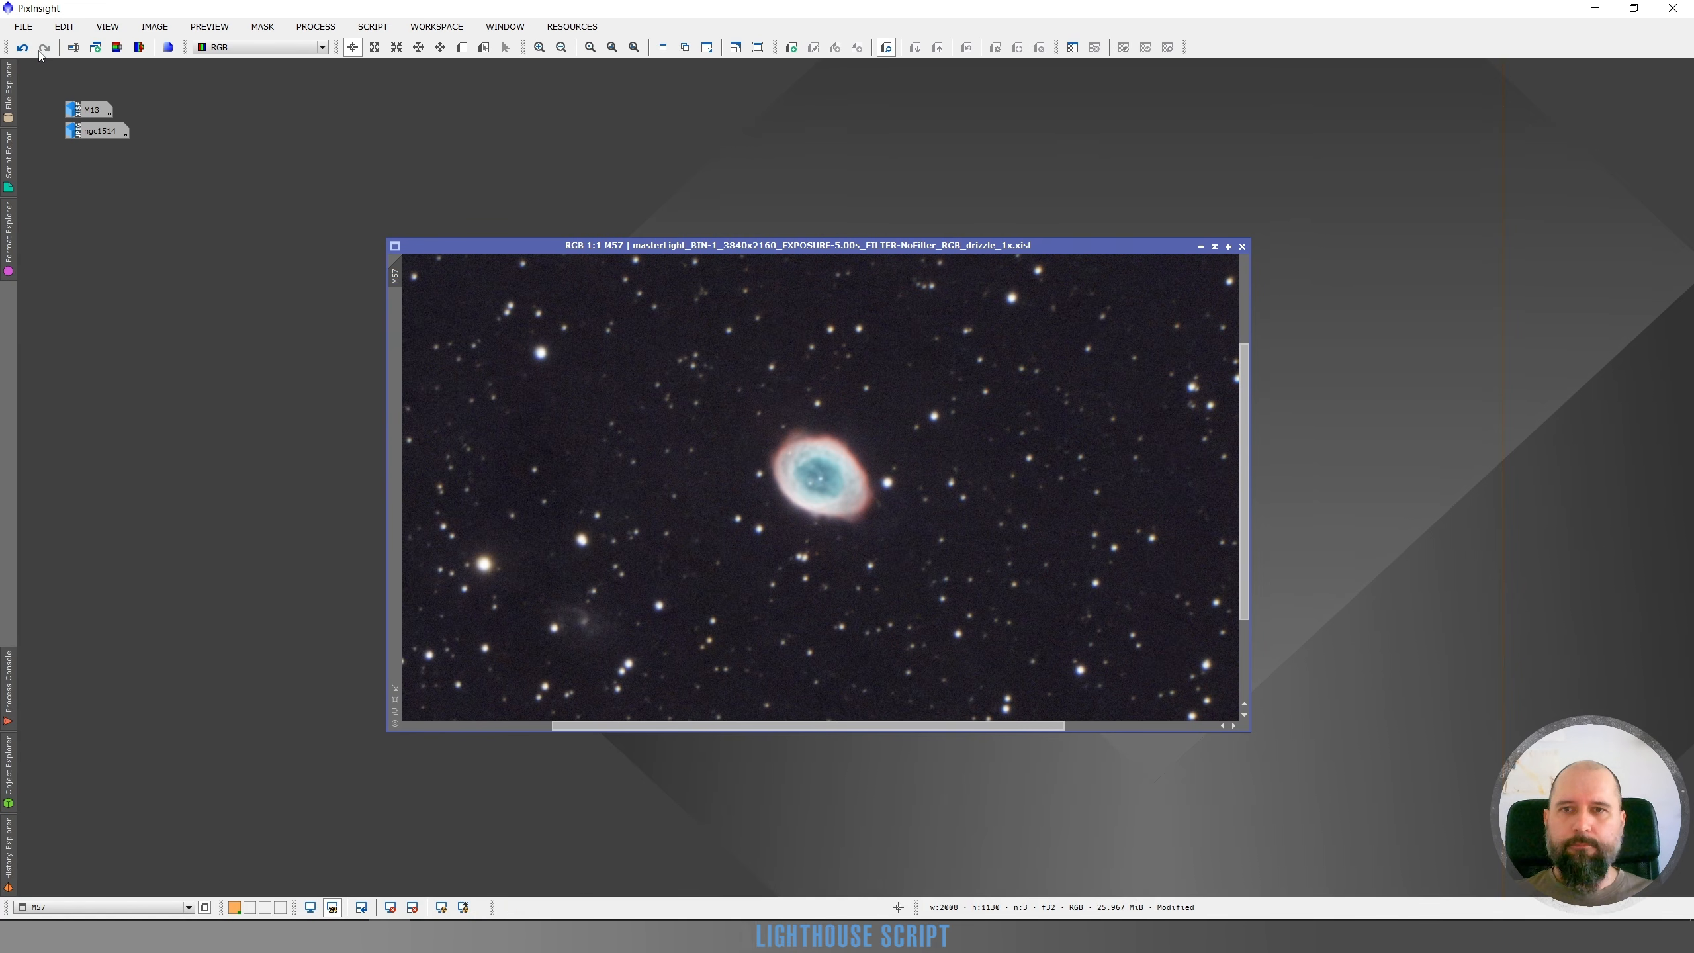
scroll(708, 424, "up", 2)
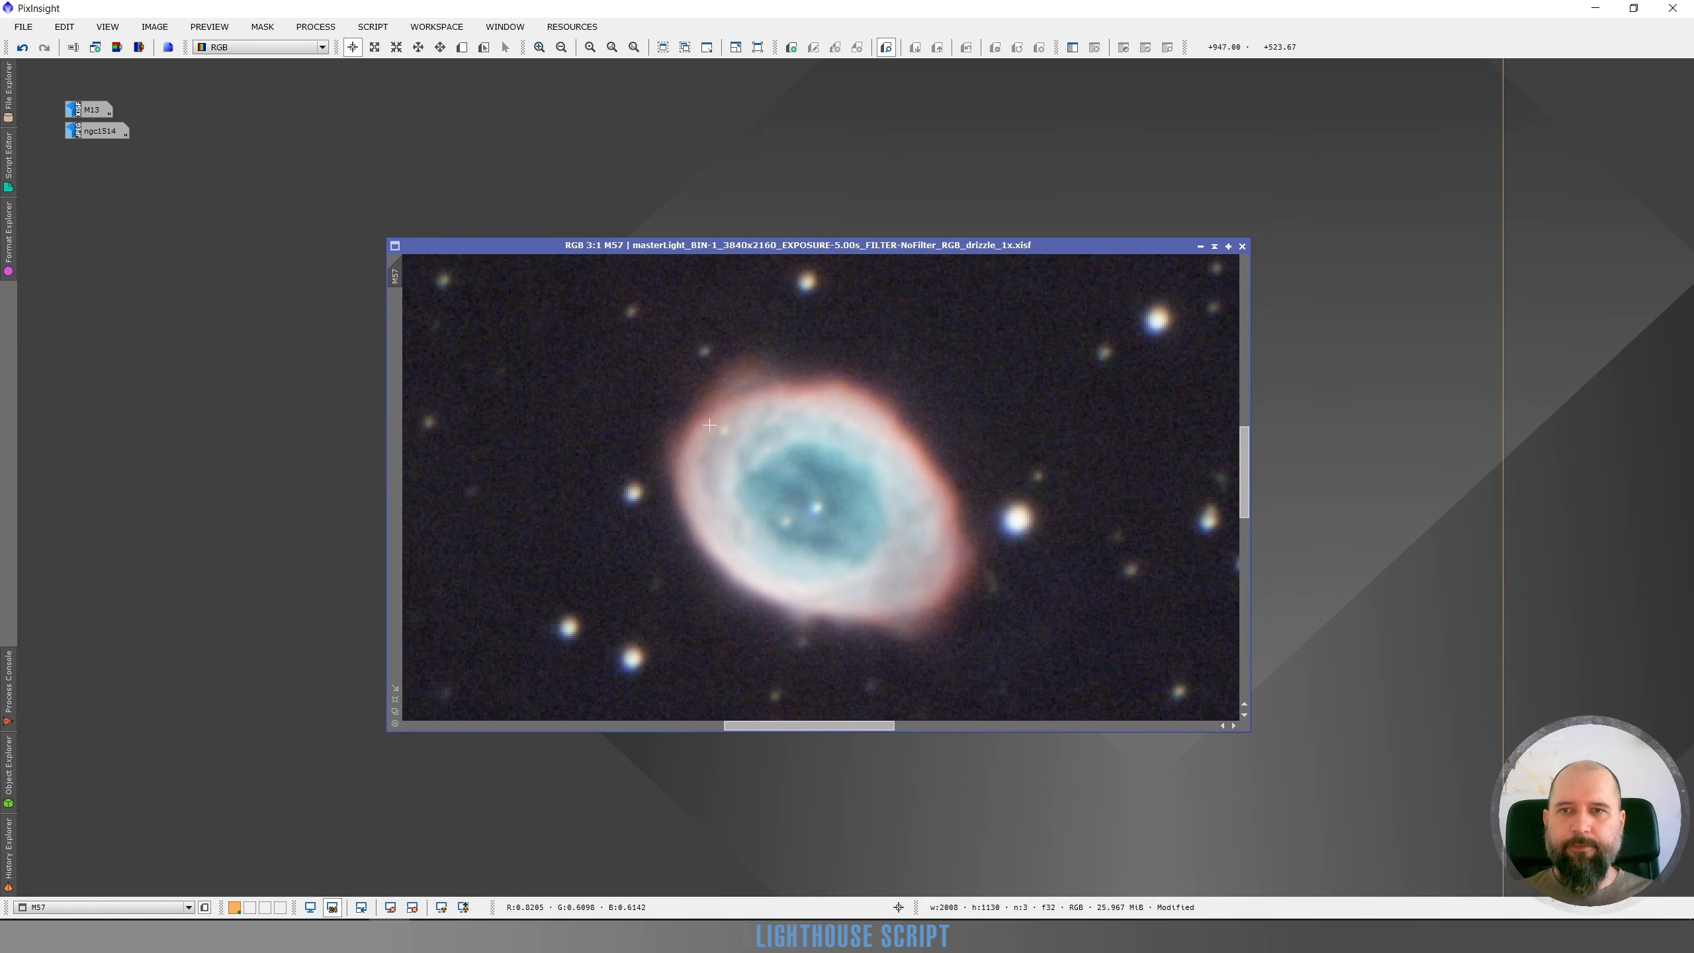
left_click(25, 51)
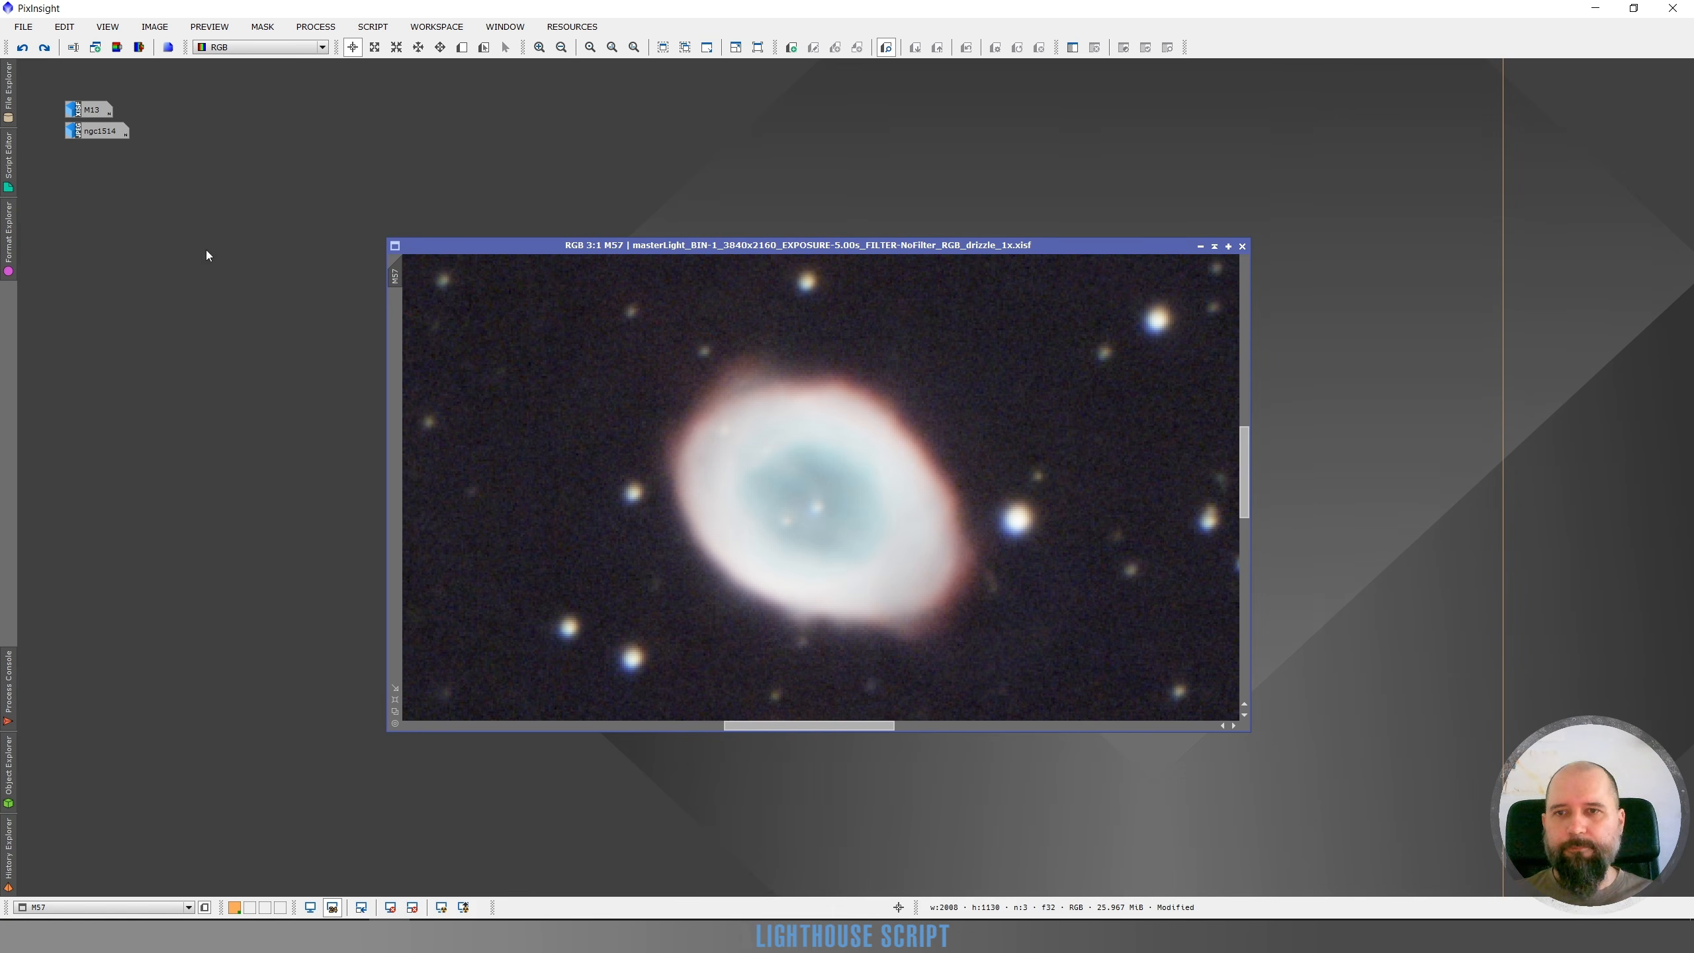
left_click(45, 50)
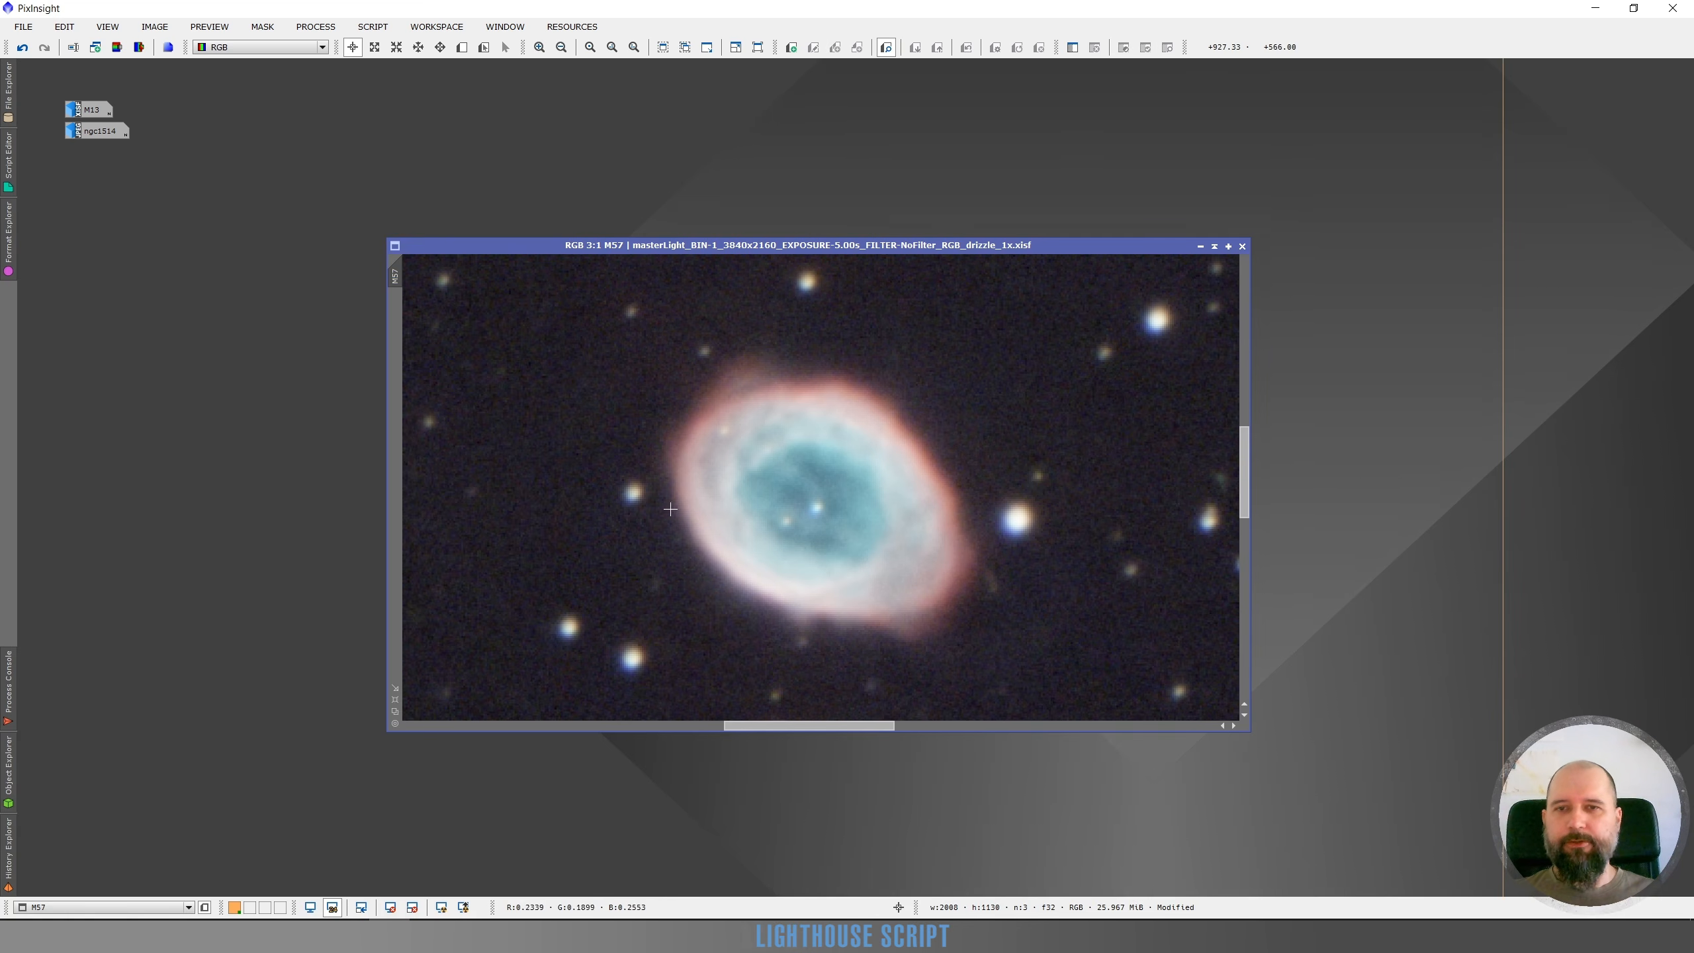
scroll(712, 537, "down", 1)
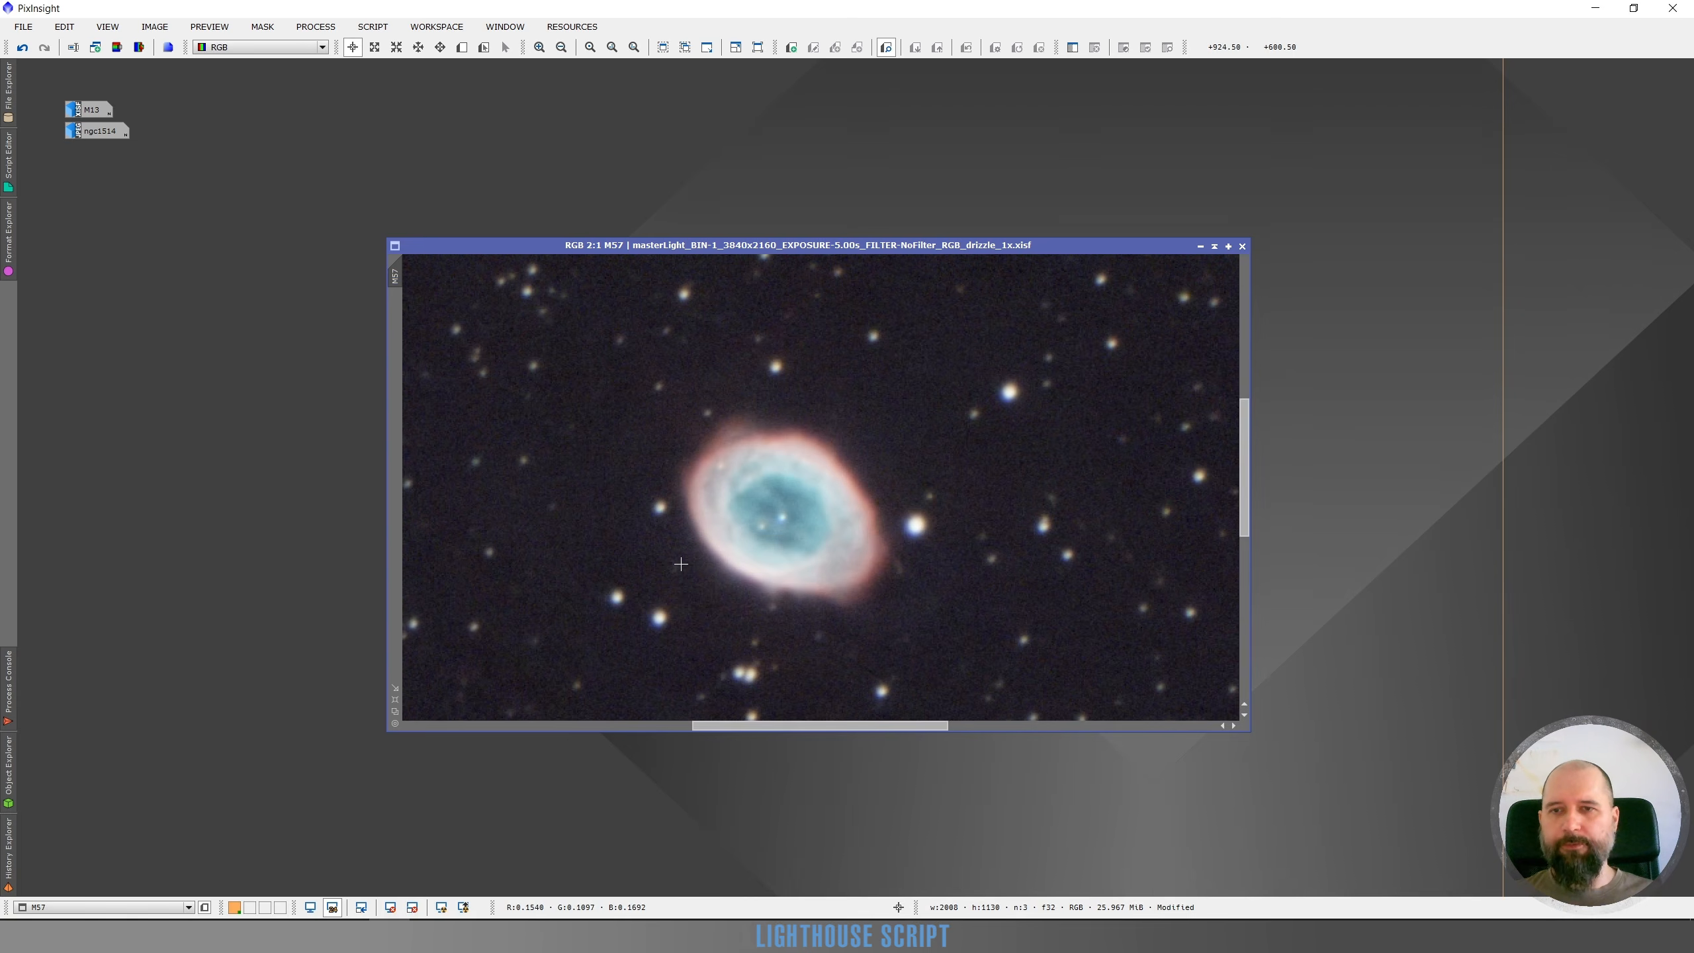
scroll(675, 561, "down", 2)
scroll(788, 494, "up", 1)
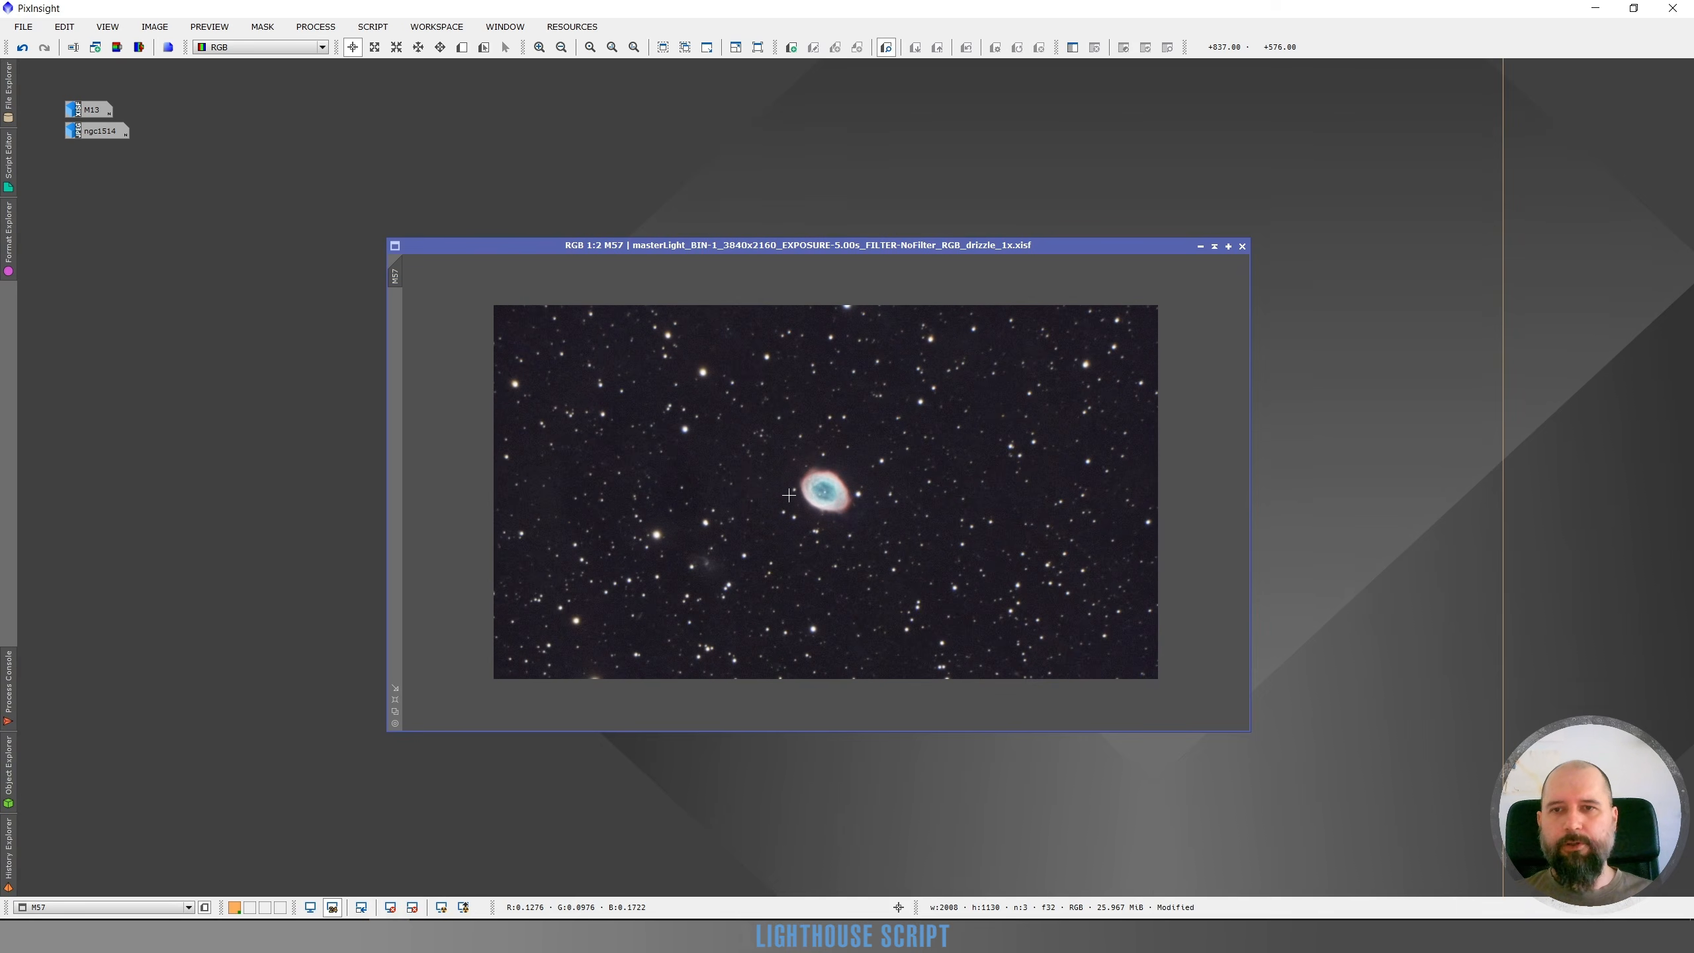